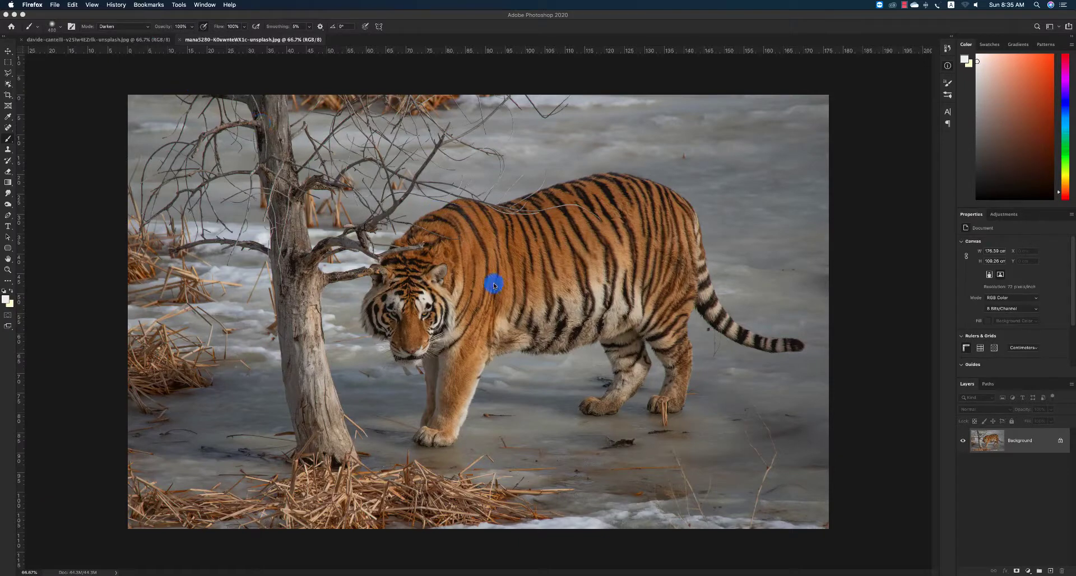
# Select the whole tiger with the Object Selection tool, framing it in a rectangle from above the head to past the tail
pyautogui.click(474, 264)
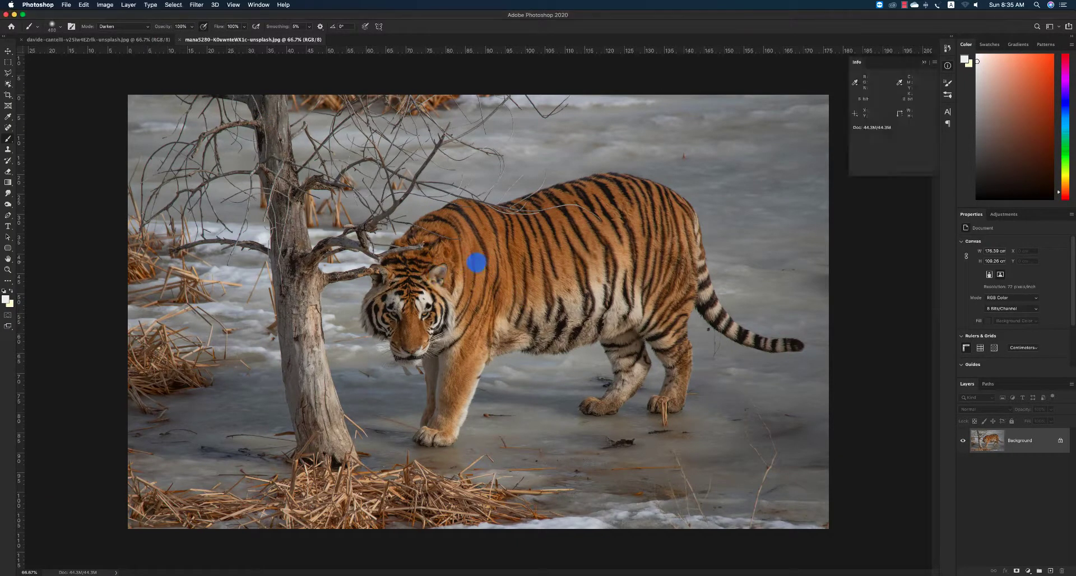
pyautogui.click(9, 87)
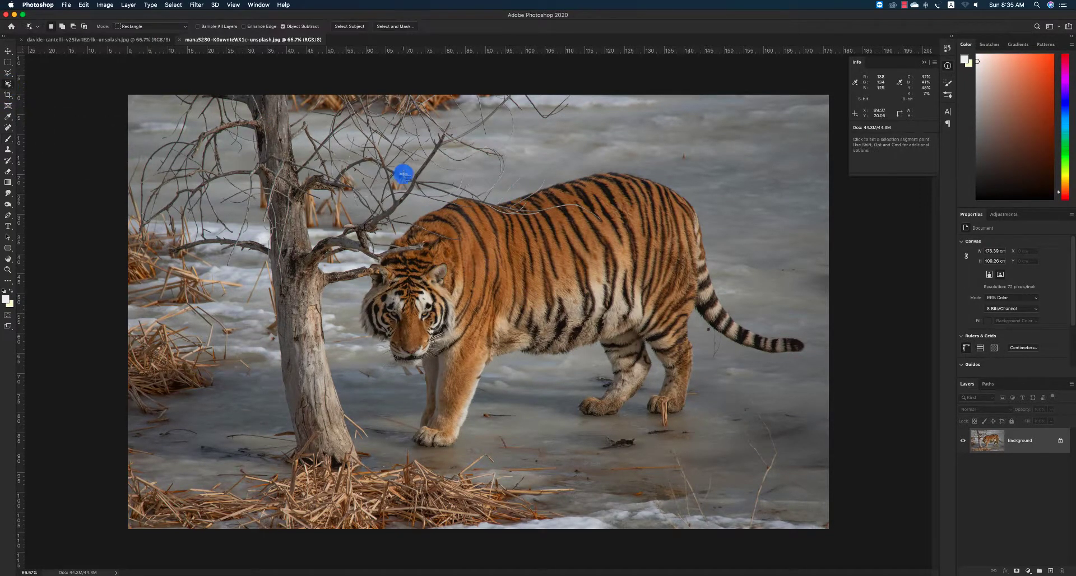
pyautogui.moveTo(342, 143); pyautogui.dragTo(816, 449)
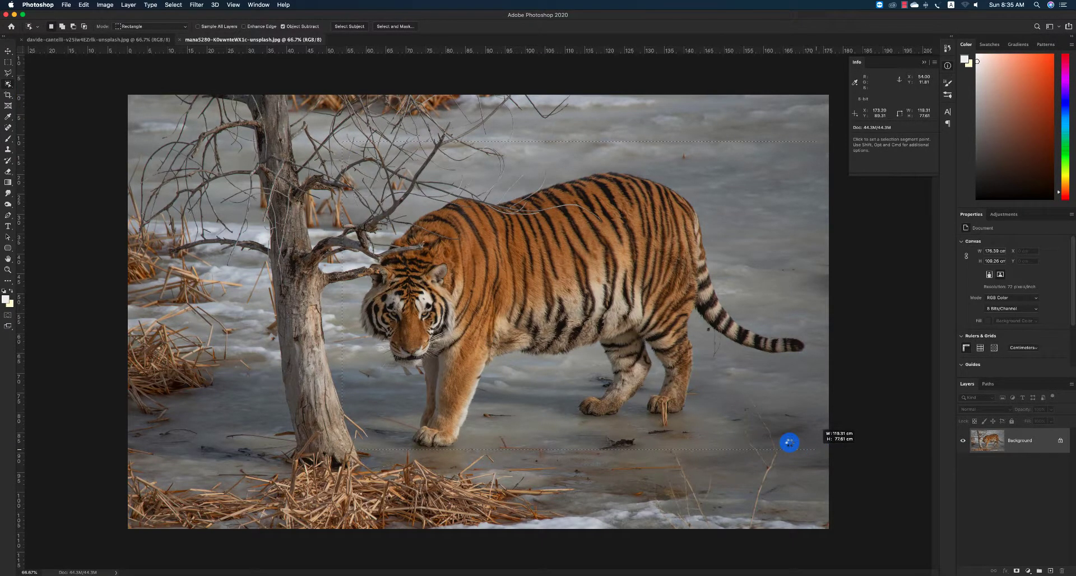
pyautogui.moveTo(792, 443); pyautogui.dragTo(791, 444)
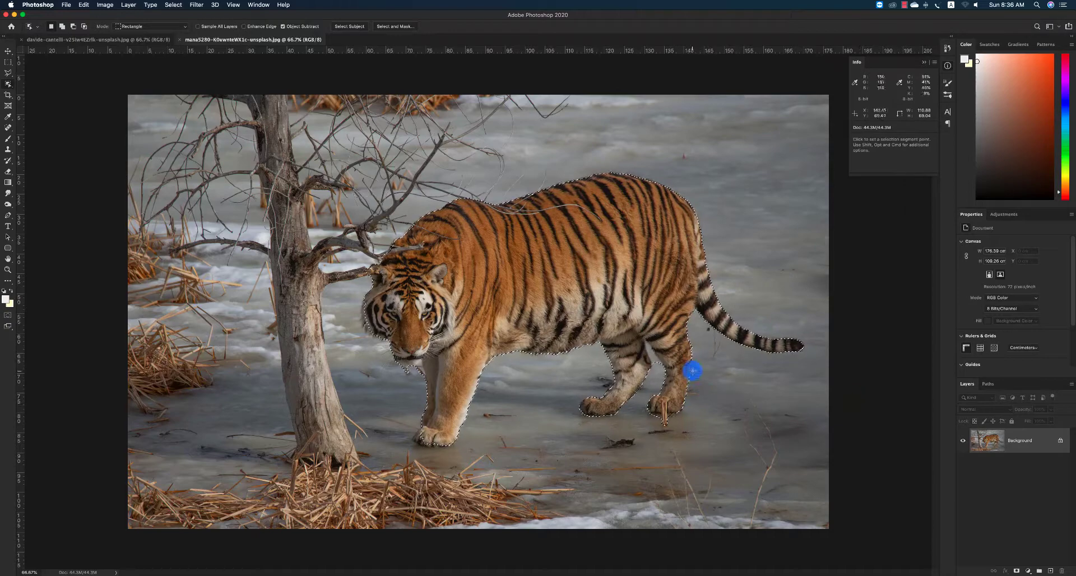
# Subtract the background gap between the tiger's hind legs from the selection with the Quick Selection tool
pyautogui.press('z')
pyautogui.moveTo(626, 360); pyautogui.dragTo(670, 399)
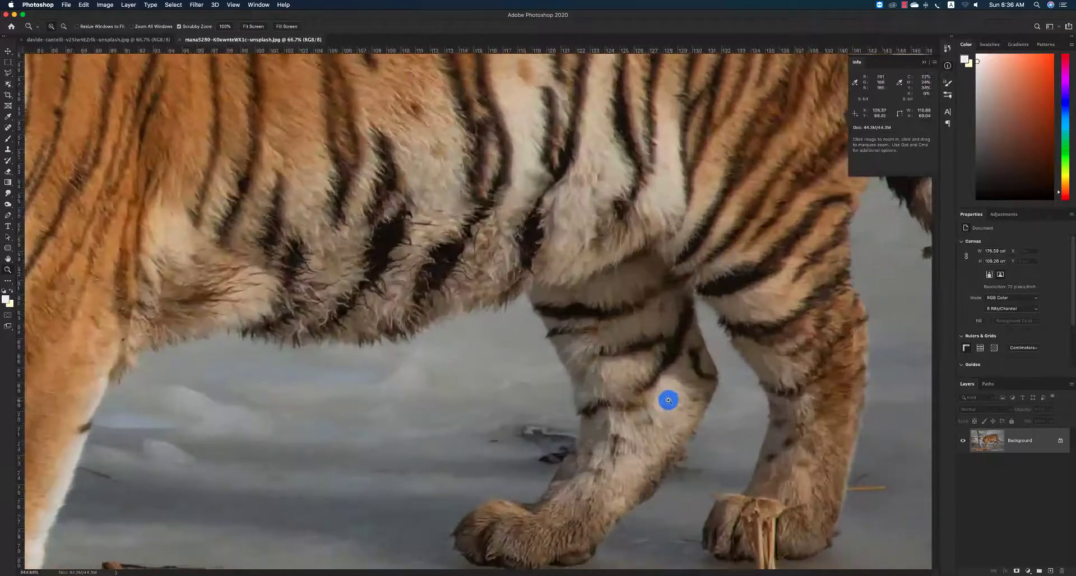
pyautogui.press('w')
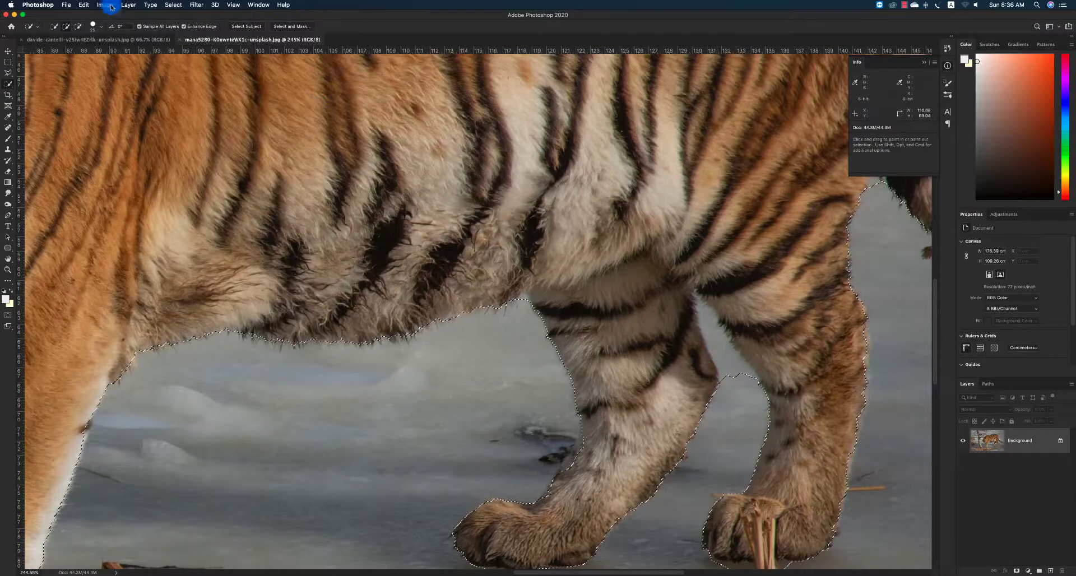
pyautogui.click(67, 29)
pyautogui.click(78, 27)
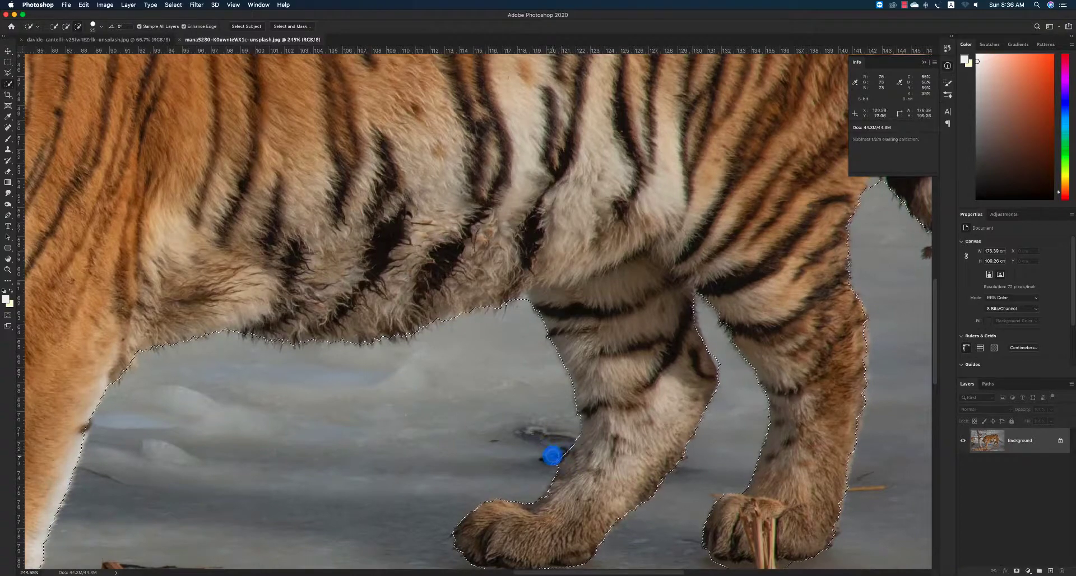
# Add the missing parts of the tiger's front paws to the selection with the Quick Selection tool
pyautogui.press('super+space')
pyautogui.moveTo(505, 403)
pyautogui.mouseDown()
pyautogui.moveTo(473, 396)
pyautogui.moveTo(456, 425)
pyautogui.moveTo(478, 453)
pyautogui.mouseUp()
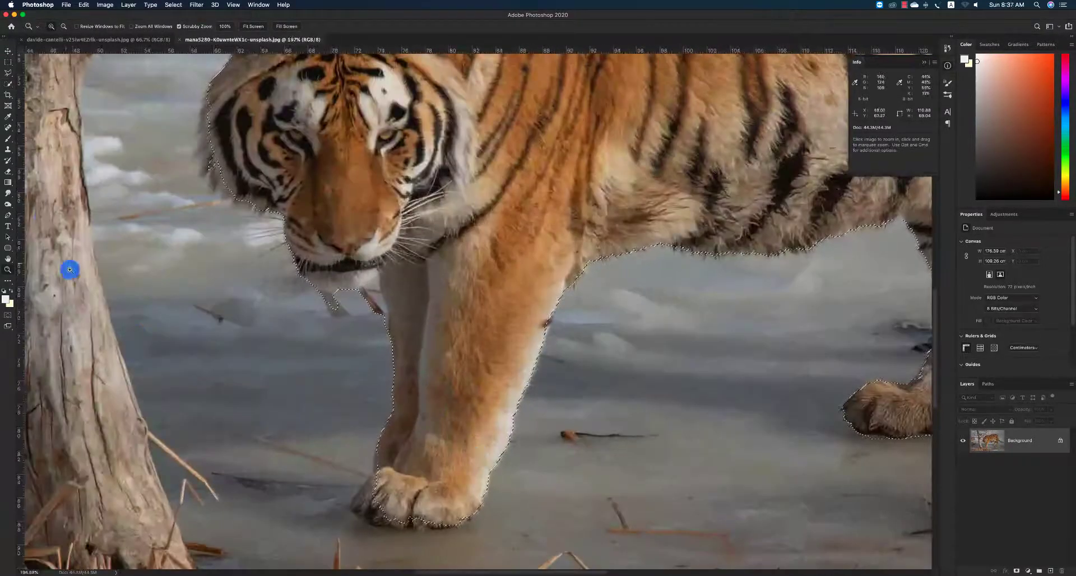
pyautogui.click(10, 82)
pyautogui.moveTo(386, 505)
pyautogui.mouseDown()
pyautogui.moveTo(350, 504)
pyautogui.moveTo(364, 460)
pyautogui.moveTo(344, 306)
pyautogui.moveTo(357, 295)
pyautogui.moveTo(346, 304)
pyautogui.moveTo(345, 273)
pyautogui.mouseUp()
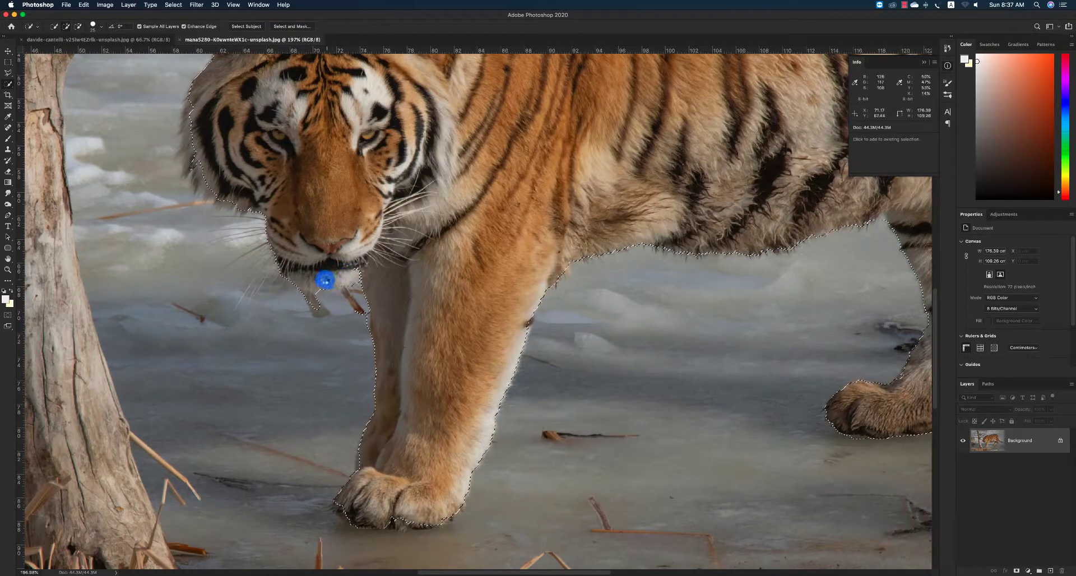
# Open the tiger selection in the Select and Mask workspace
pyautogui.press('z')
pyautogui.keyDown('alt'); pyautogui.click(440, 196); pyautogui.keyUp('alt')
pyautogui.keyDown('alt'); pyautogui.click(570, 193); pyautogui.keyUp('alt')
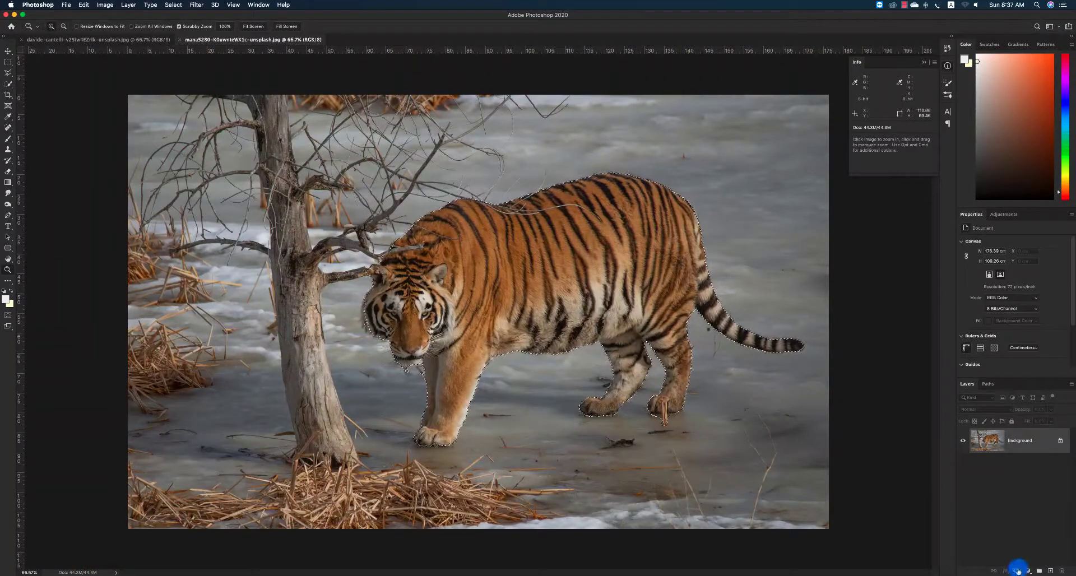
pyautogui.press('m')
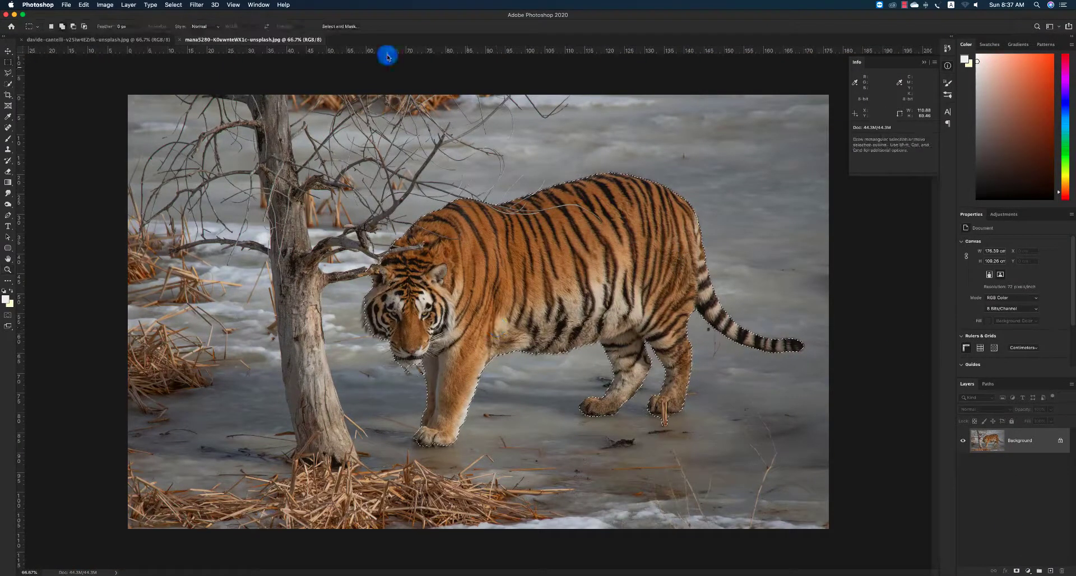
pyautogui.click(352, 26)
# Lower the Brush tool's hardness and paint the unselected fur on the outer cheek beside the tree into the selection
pyautogui.moveTo(363, 318); pyautogui.dragTo(432, 363)
pyautogui.press('w')
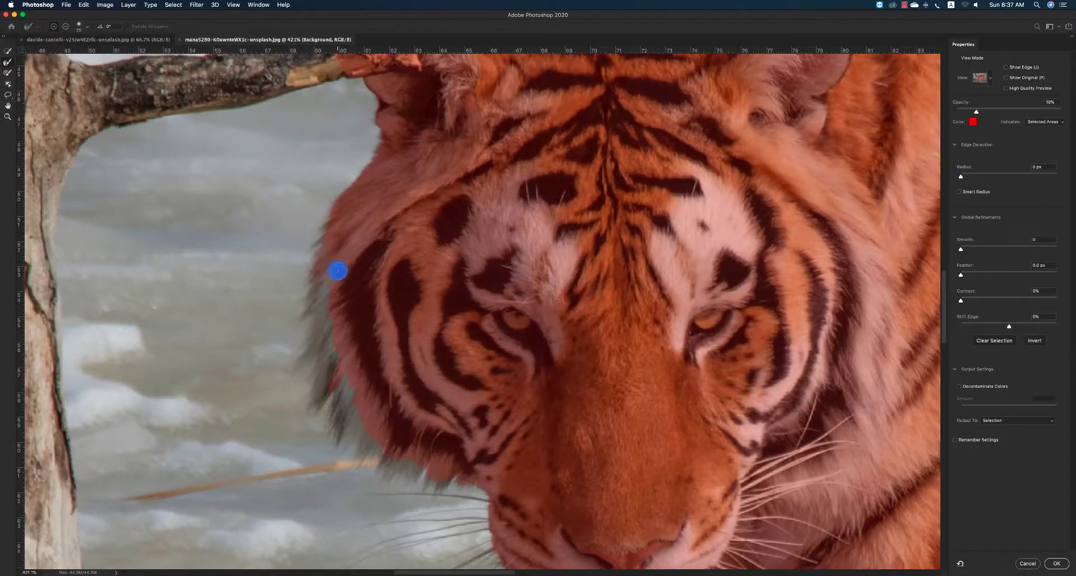
pyautogui.click(8, 72)
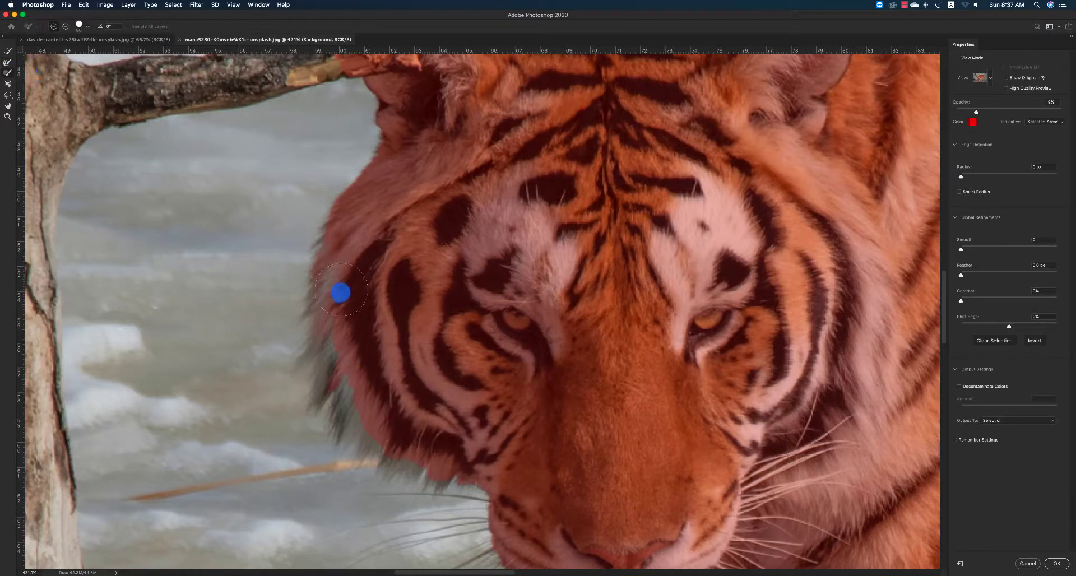
pyautogui.rightClick(348, 292)
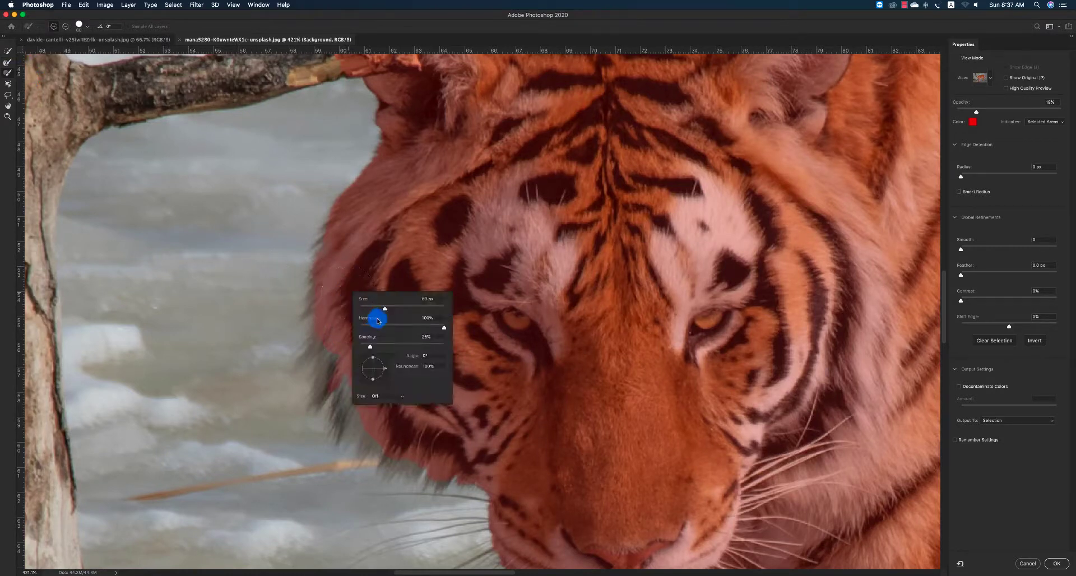
pyautogui.click(271, 297)
pyautogui.press('super+z')
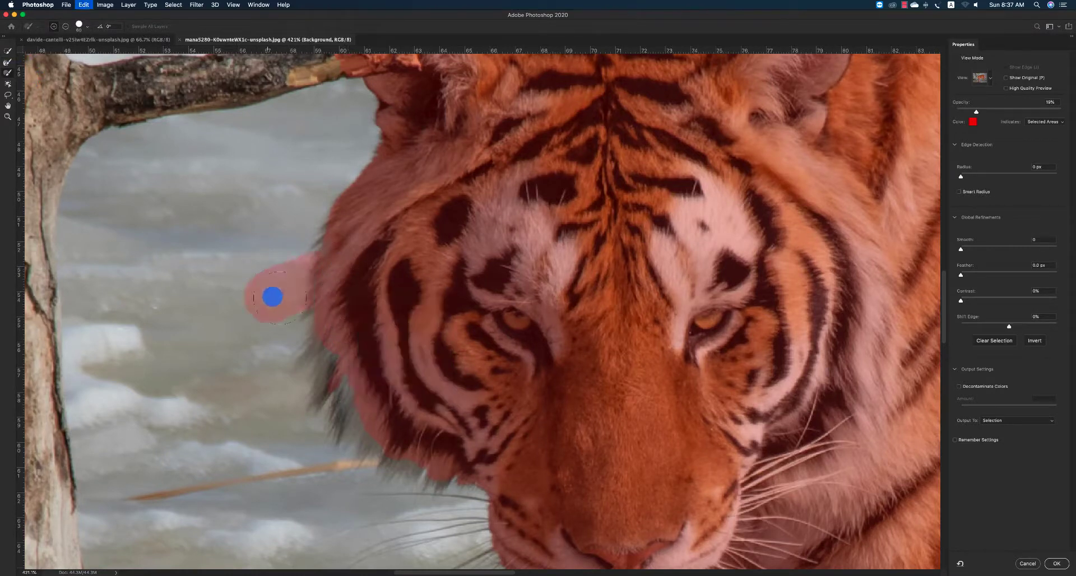
pyautogui.rightClick(351, 297)
pyautogui.click(372, 330)
pyautogui.click(376, 263)
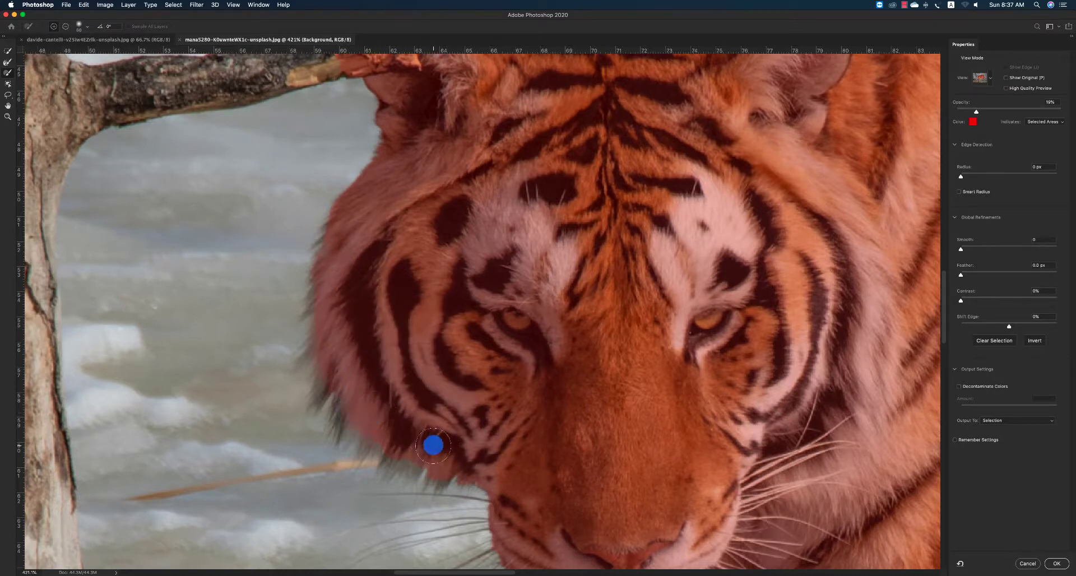
# Reduce the brush size and paint the remaining fur along the lower cheek and jaw into the selection
pyautogui.press('[')
pyautogui.press('[')
pyautogui.press('[')
pyautogui.press('[')
pyautogui.press('[')
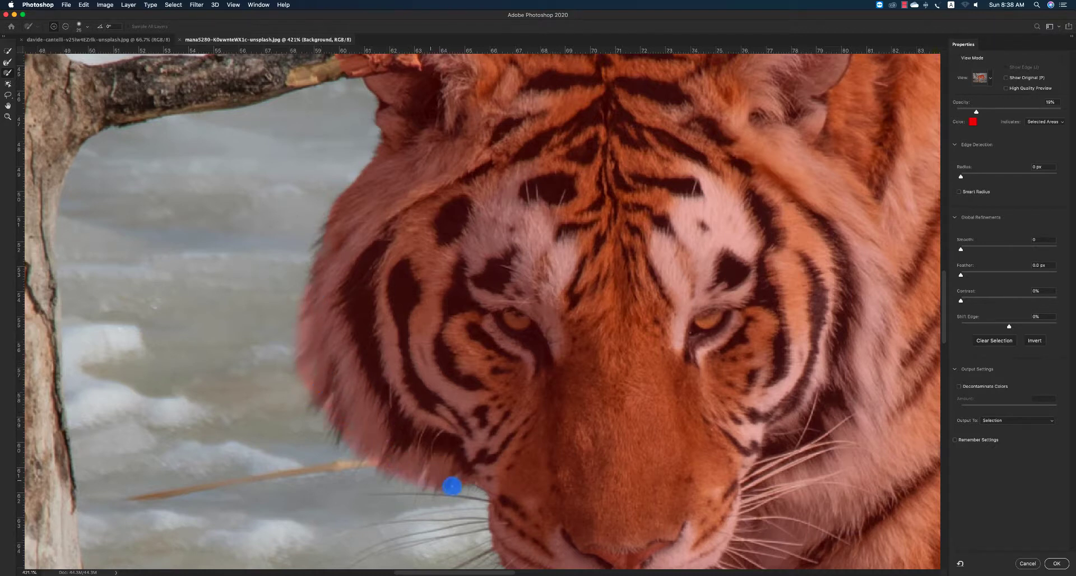
# Refine the outer cheek's fur with the Refine Edge Brush, and go around the muzzle and chin with a smaller brush size
pyautogui.click(8, 63)
pyautogui.moveTo(322, 218)
pyautogui.mouseDown()
pyautogui.moveTo(307, 249)
pyautogui.moveTo(288, 369)
pyautogui.moveTo(317, 367)
pyautogui.moveTo(289, 385)
pyautogui.moveTo(368, 466)
pyautogui.mouseUp()
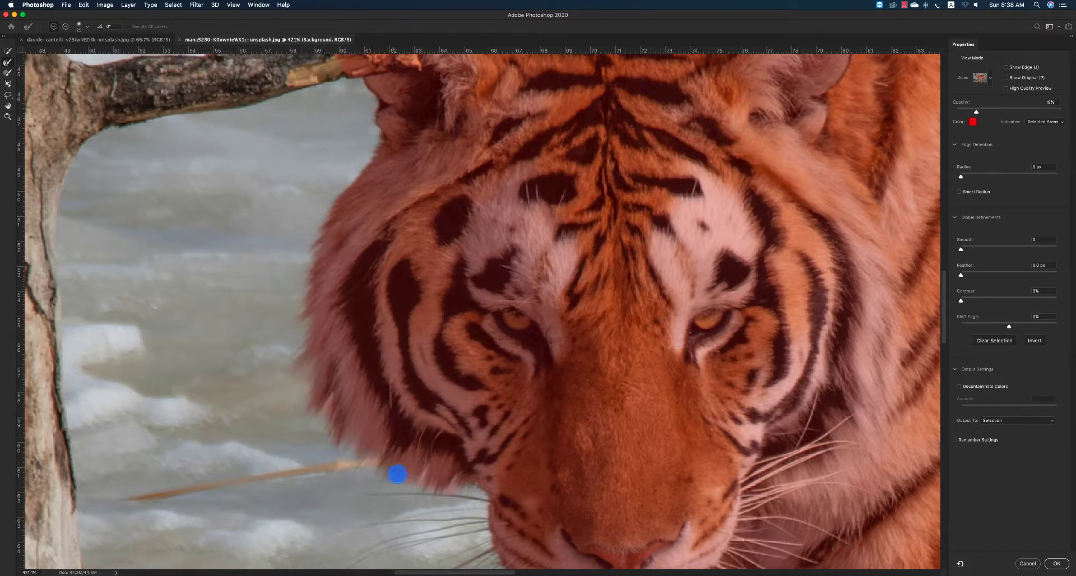
pyautogui.press('z')
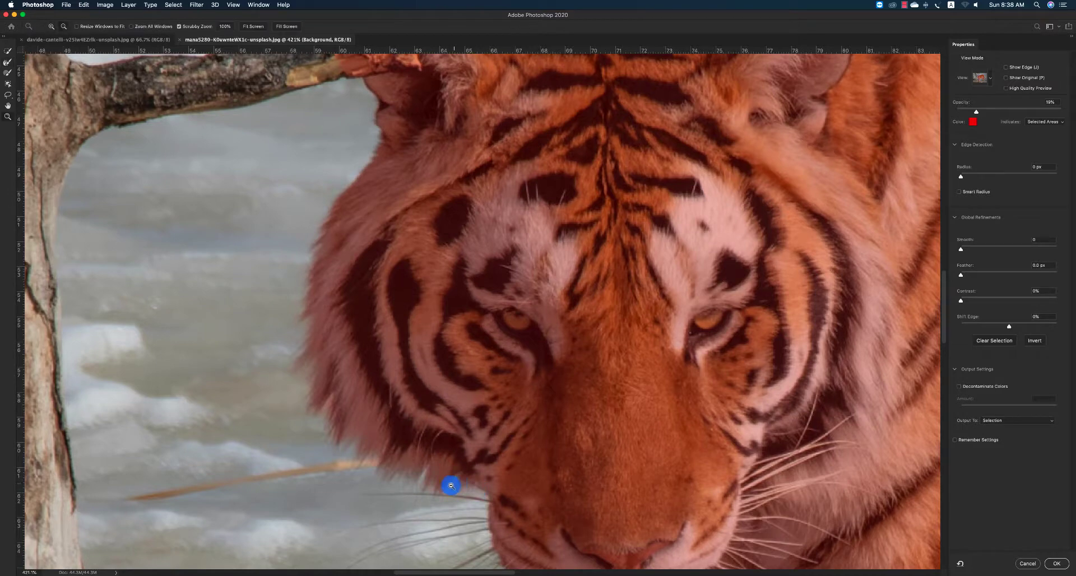
pyautogui.keyDown('alt'); pyautogui.click(467, 494); pyautogui.keyUp('alt')
pyautogui.keyDown('alt'); pyautogui.click(488, 509); pyautogui.keyUp('alt')
pyautogui.scroll(-2, 492, 509)
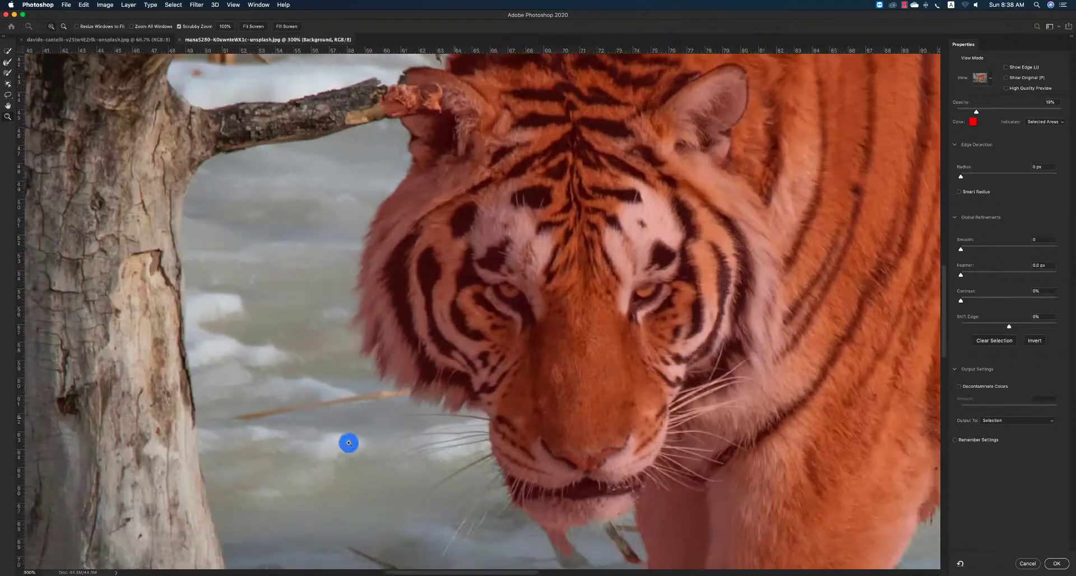
pyautogui.click(8, 62)
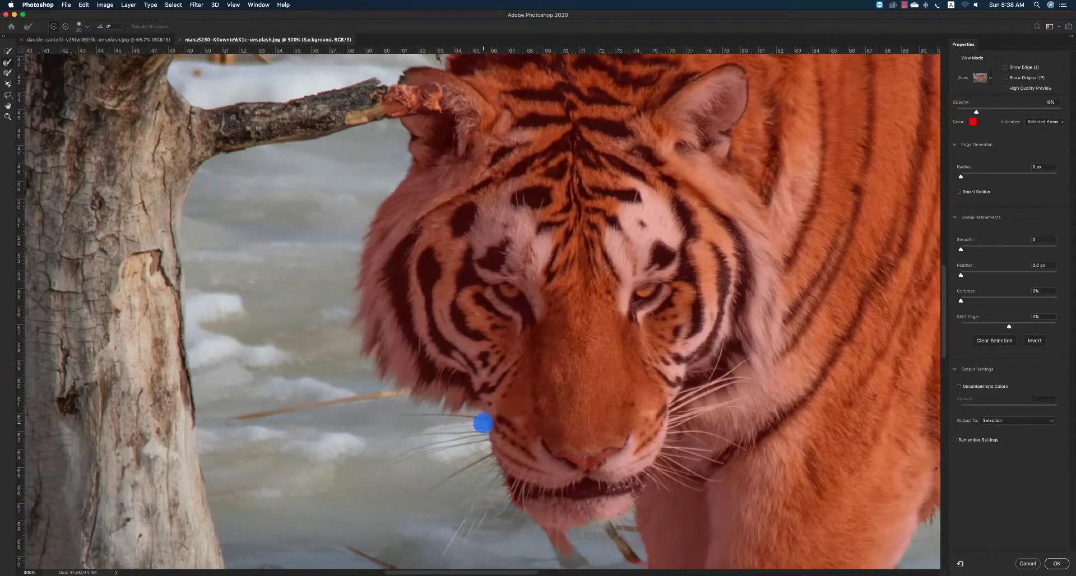
pyautogui.press('[')
pyautogui.press('[')
pyautogui.press('[')
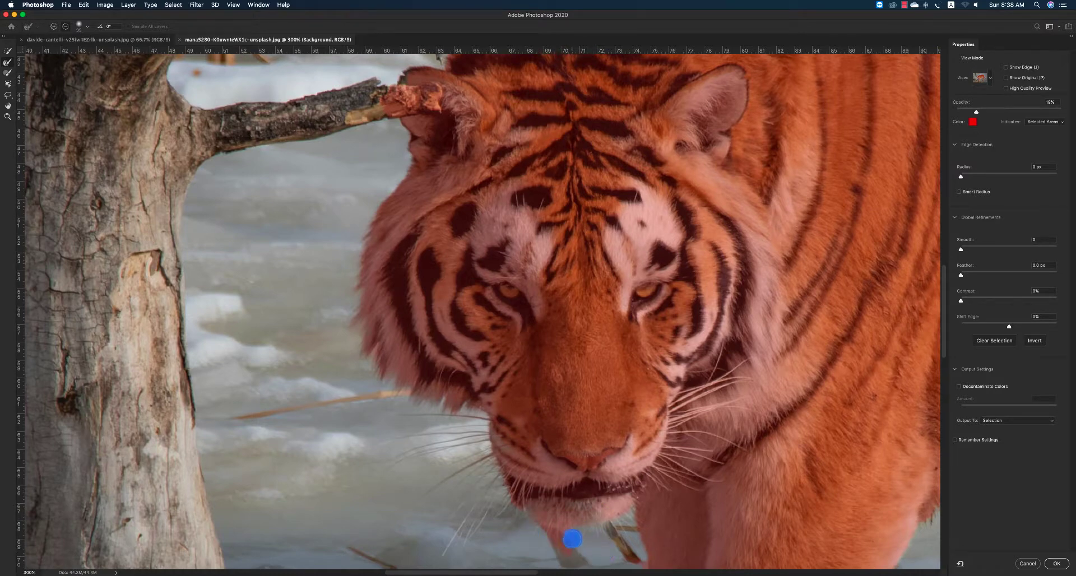
# Subtract the twig below the chin from the selection, add the mouth and chin back, and refine the chin's fur edge
pyautogui.click(8, 50)
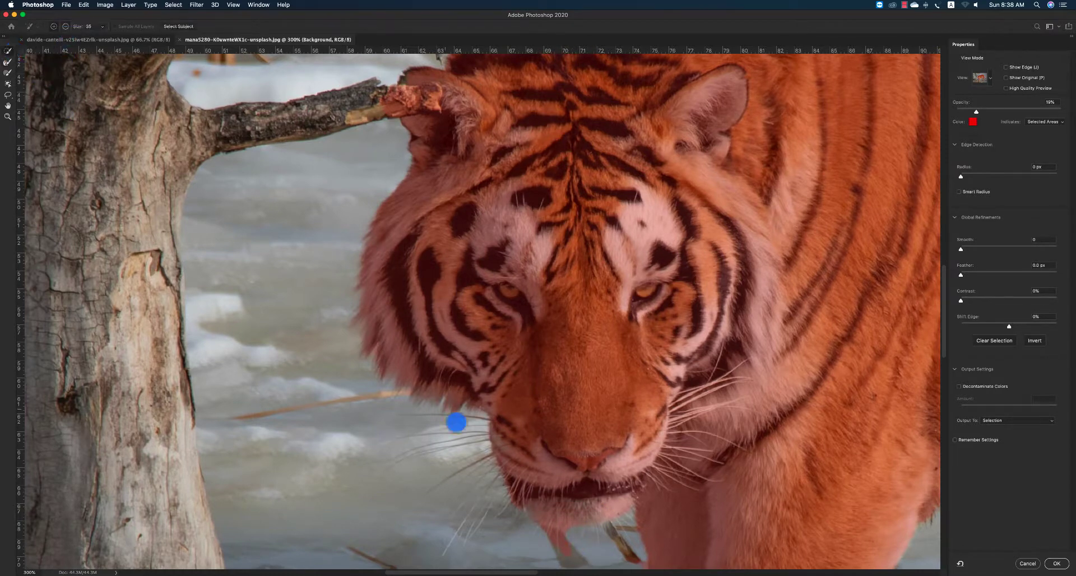
pyautogui.moveTo(557, 543); pyautogui.dragTo(561, 542)
pyautogui.press('super+z')
pyautogui.moveTo(577, 545); pyautogui.dragTo(552, 539)
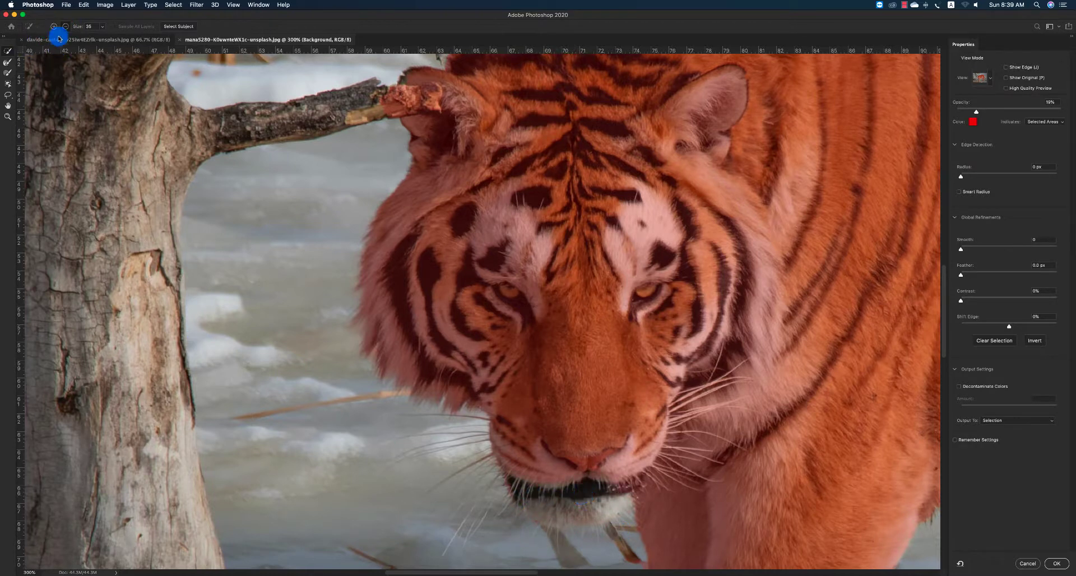
pyautogui.moveTo(557, 492)
pyautogui.mouseDown()
pyautogui.moveTo(536, 496)
pyautogui.moveTo(522, 486)
pyautogui.moveTo(554, 505)
pyautogui.moveTo(613, 486)
pyautogui.mouseUp()
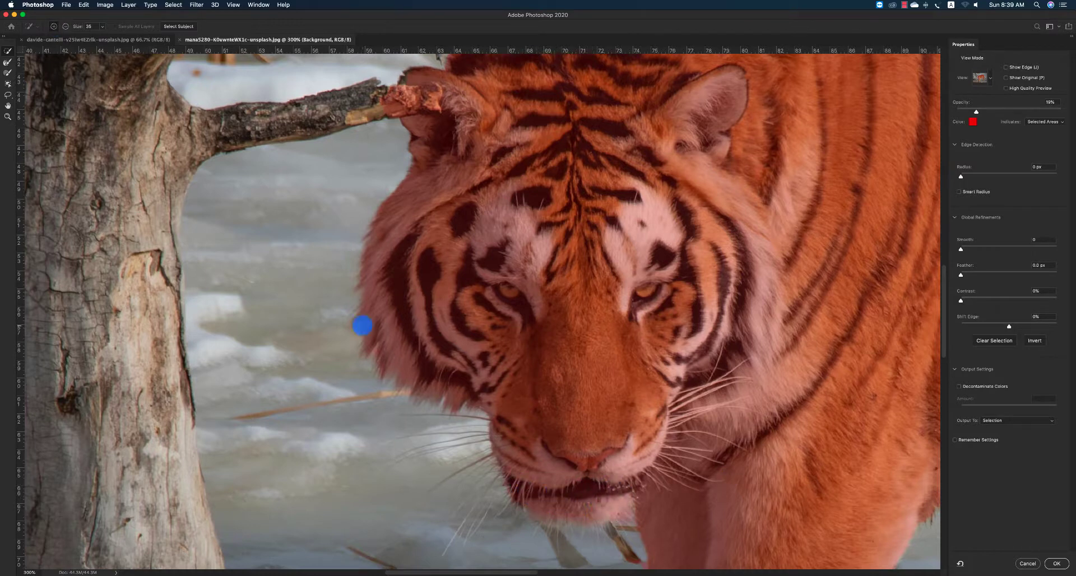
pyautogui.click(8, 73)
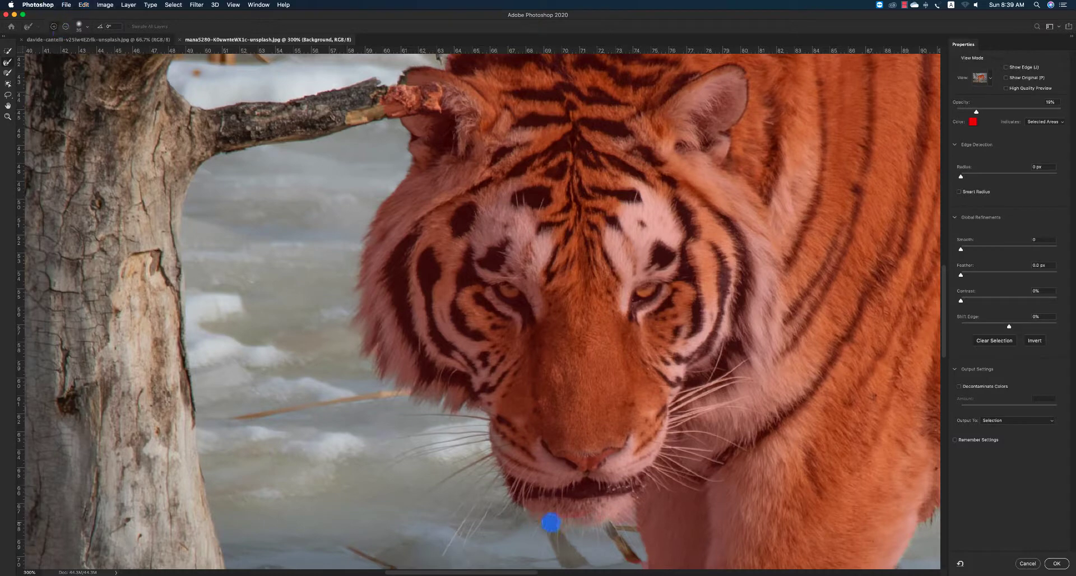
# Refine the fur edge above the tiger's head and add the rest of the branch crossing its neck to the selection
pyautogui.keyDown('alt'); pyautogui.click(570, 365); pyautogui.keyUp('alt')
pyautogui.keyDown('alt'); pyautogui.click(581, 351); pyautogui.keyUp('alt')
pyautogui.moveTo(574, 228)
pyautogui.mouseDown()
pyautogui.moveTo(653, 302)
pyautogui.moveTo(624, 288)
pyautogui.mouseUp()
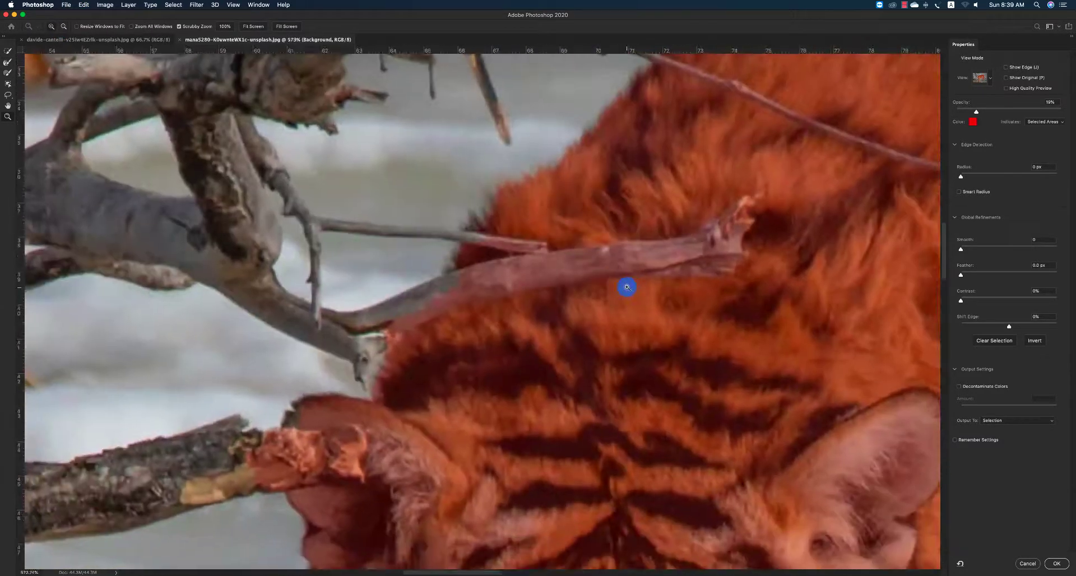
pyautogui.click(8, 62)
pyautogui.click(7, 50)
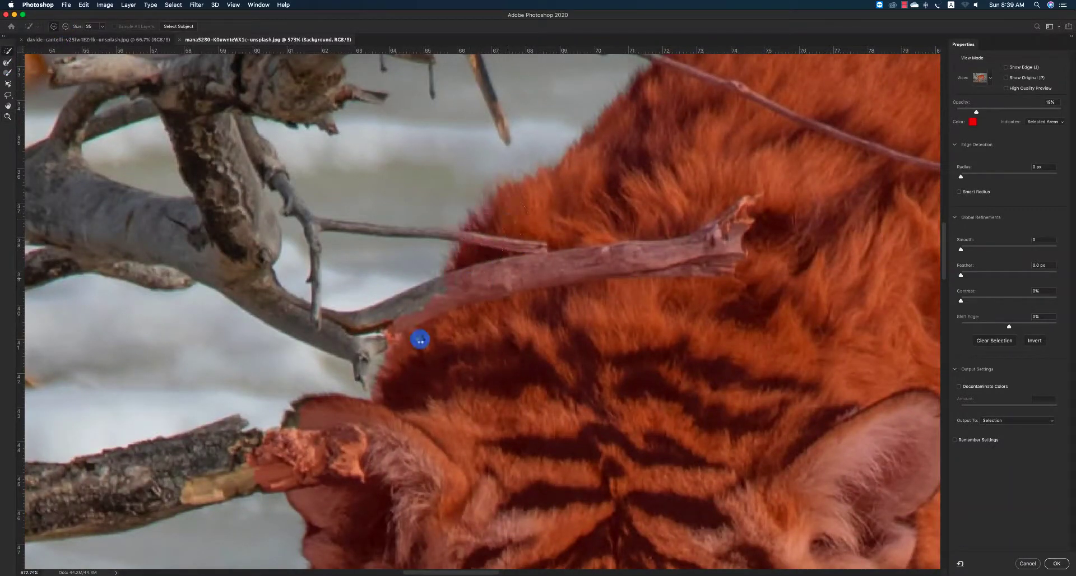
pyautogui.click(8, 65)
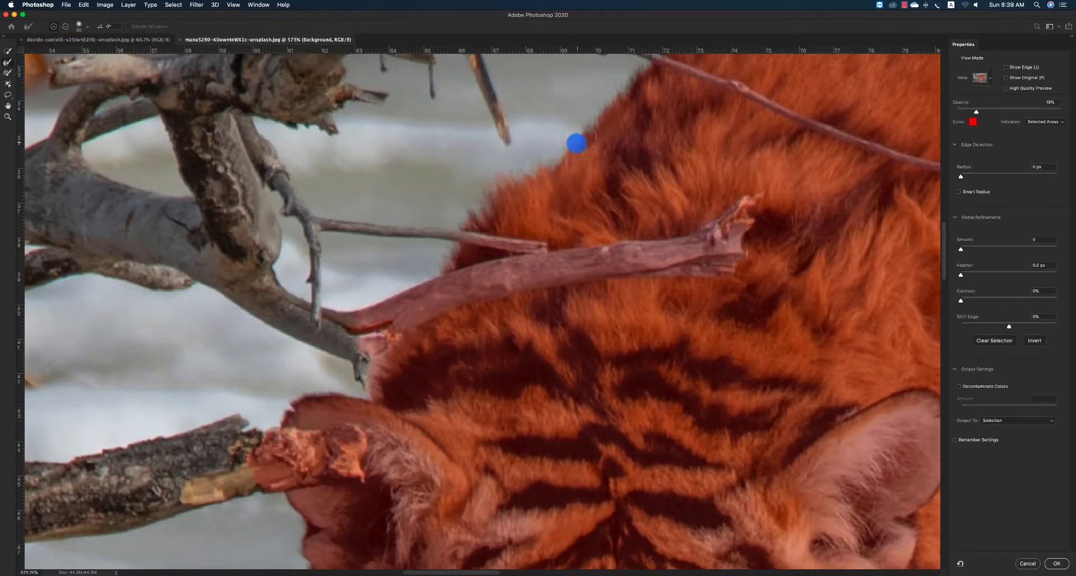
# Refine the fur edge along the tiger's shoulders and the front part of its back with the Refine Edge Brush
pyautogui.moveTo(658, 127)
pyautogui.mouseDown()
pyautogui.moveTo(566, 244)
pyautogui.moveTo(442, 327)
pyautogui.mouseUp()
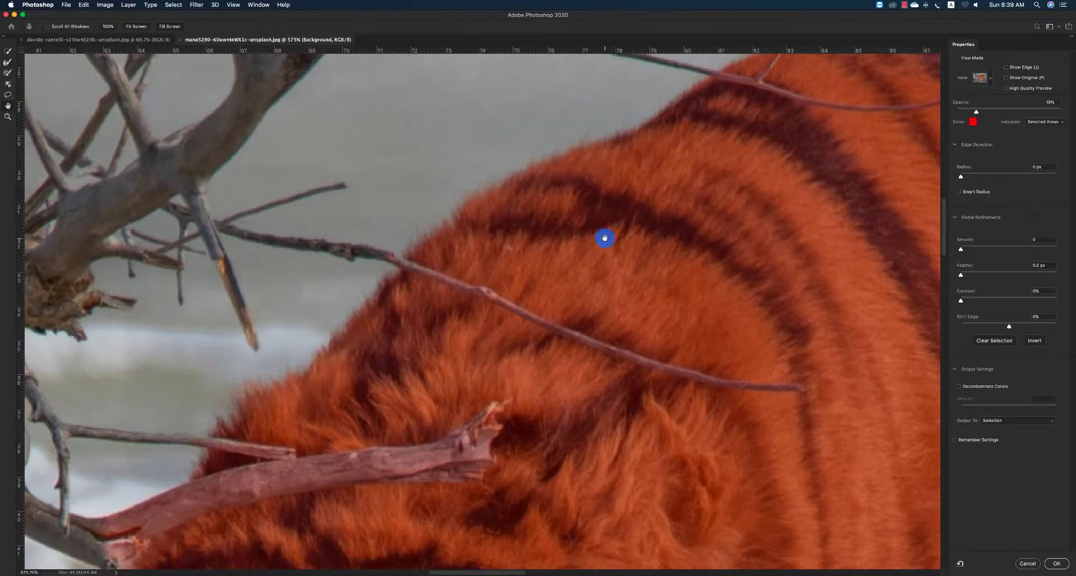
pyautogui.moveTo(606, 235); pyautogui.dragTo(377, 385)
pyautogui.moveTo(518, 293); pyautogui.dragTo(293, 265)
pyautogui.moveTo(828, 289); pyautogui.dragTo(455, 350)
pyautogui.click(7, 61)
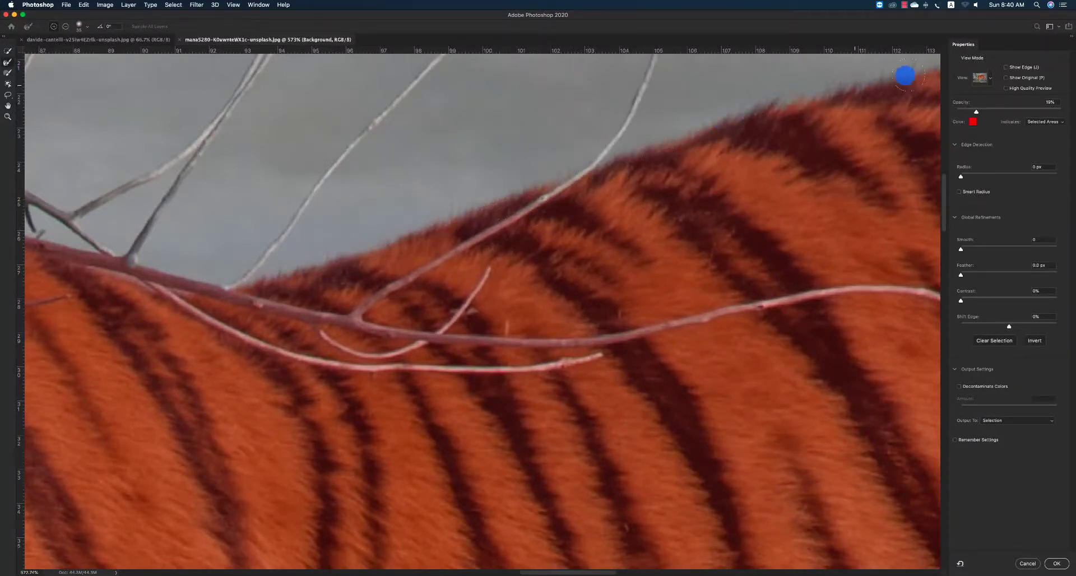
# Continue refining the fur edge over the middle and rear of the tiger's back up to the rump
pyautogui.press('space')
pyautogui.moveTo(575, 229); pyautogui.dragTo(138, 312)
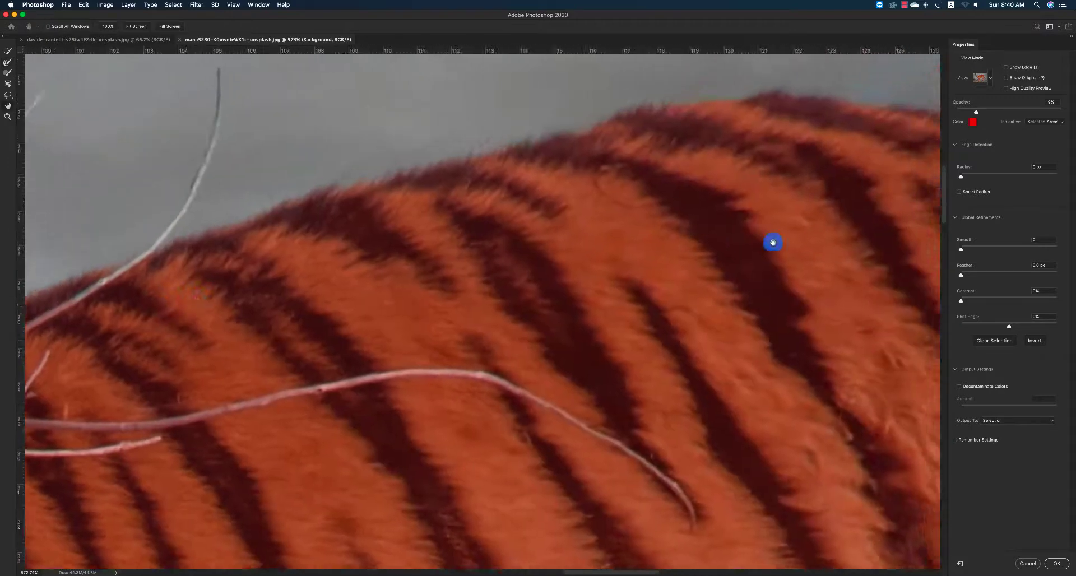
pyautogui.moveTo(771, 243); pyautogui.dragTo(595, 340)
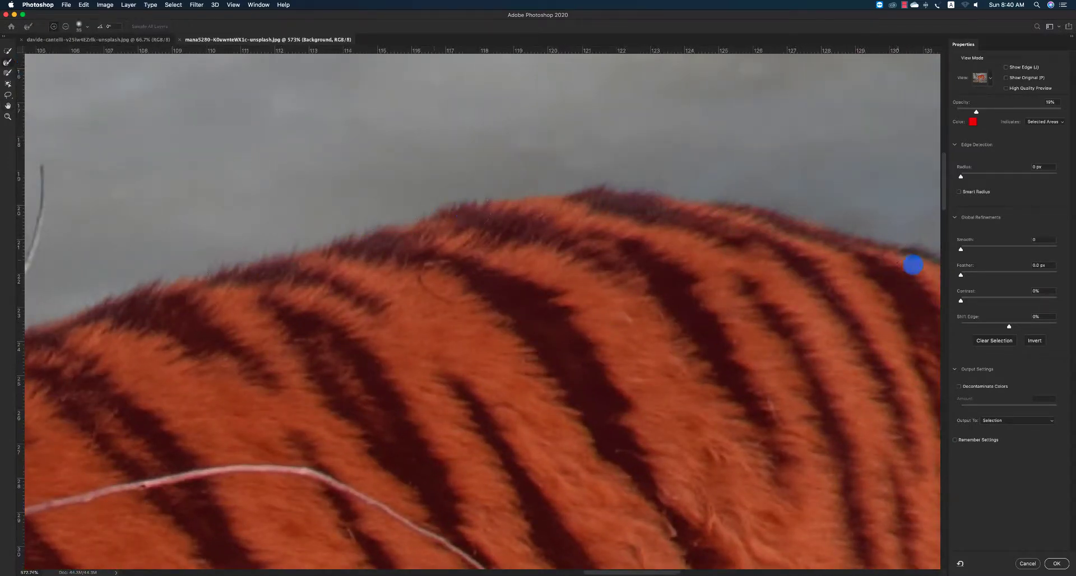
# Refine the fur edge along the tiger's tail with the Refine Edge Brush
pyautogui.press('h')
pyautogui.moveTo(762, 299); pyautogui.dragTo(846, 352)
pyautogui.scroll(4, 115, 156)
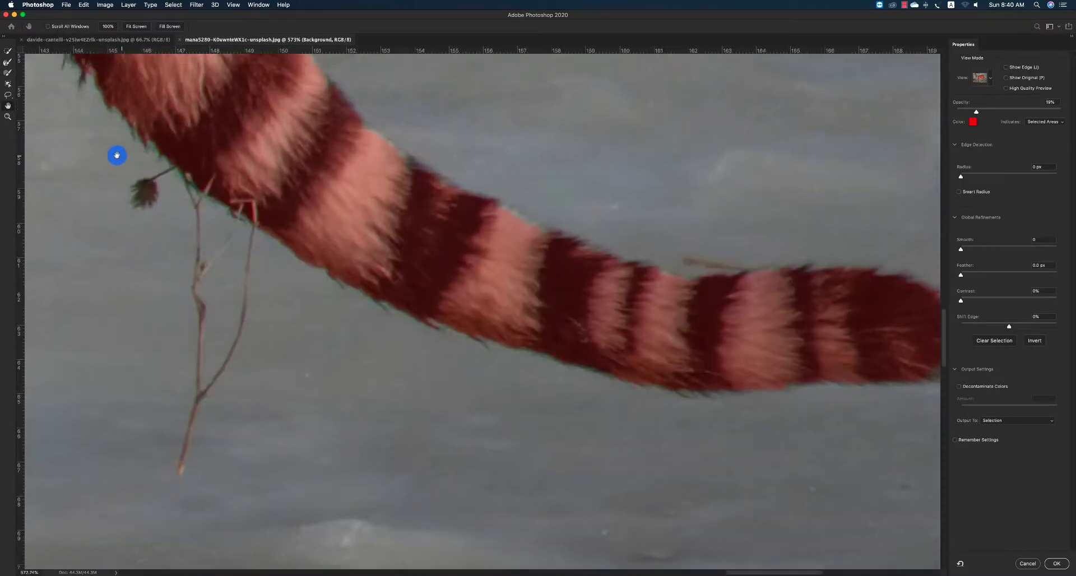
pyautogui.click(8, 63)
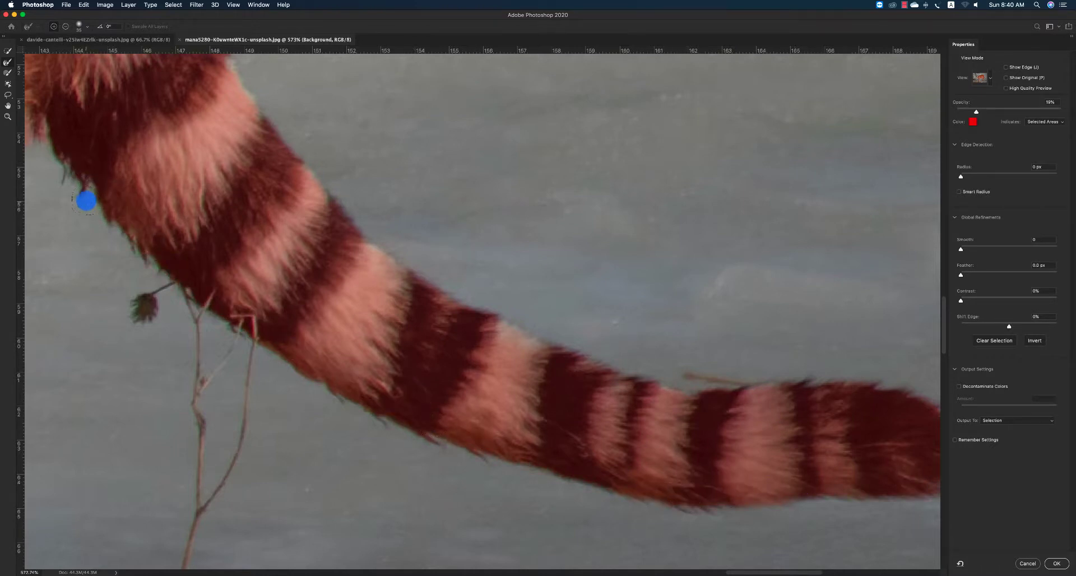
# Refine the fur edge in the gap where the tail meets the hind leg
pyautogui.press('space')
pyautogui.moveTo(86, 199); pyautogui.dragTo(593, 400)
pyautogui.click(8, 62)
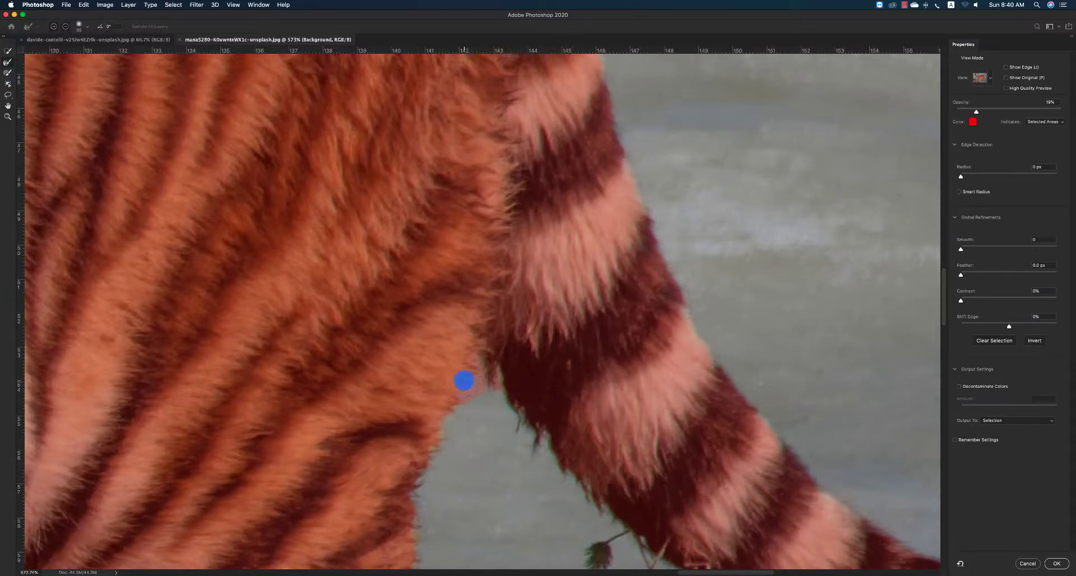
pyautogui.moveTo(484, 406); pyautogui.dragTo(469, 385)
# Refine the rear fur edge of the hind leg below the tail, from the thigh down to the paw
pyautogui.scroll(-10, 423, 481)
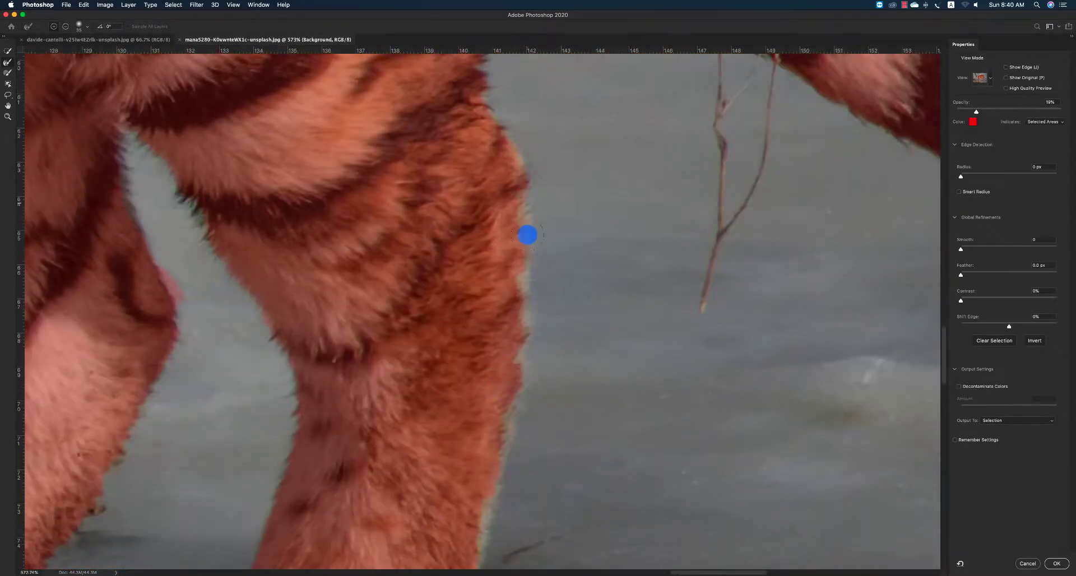
pyautogui.moveTo(528, 235)
pyautogui.mouseDown()
pyautogui.moveTo(537, 305)
pyautogui.moveTo(521, 425)
pyautogui.mouseUp()
pyautogui.scroll(-1, 523, 417)
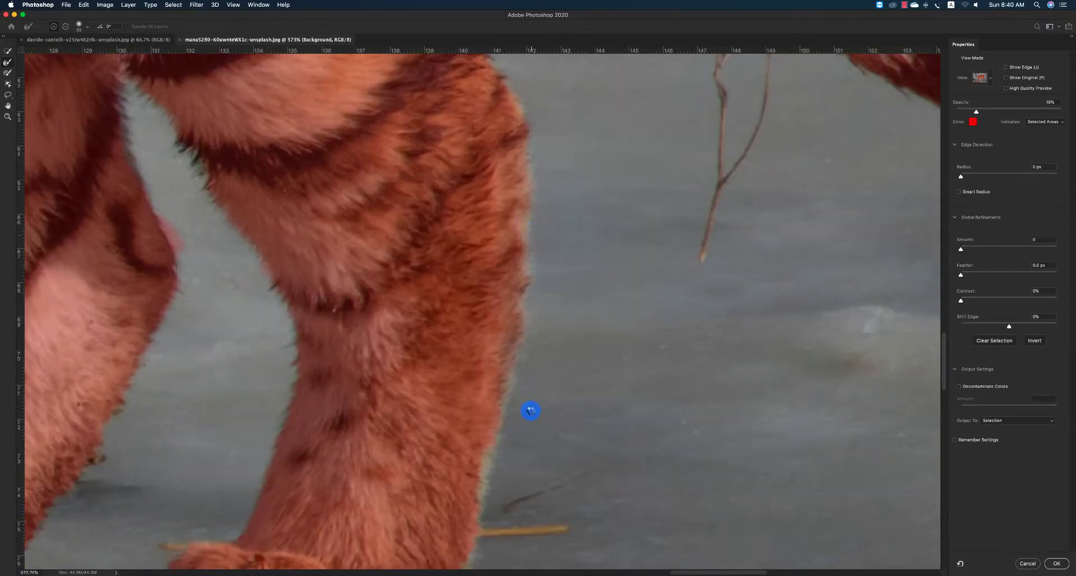
pyautogui.scroll(-10, 485, 516)
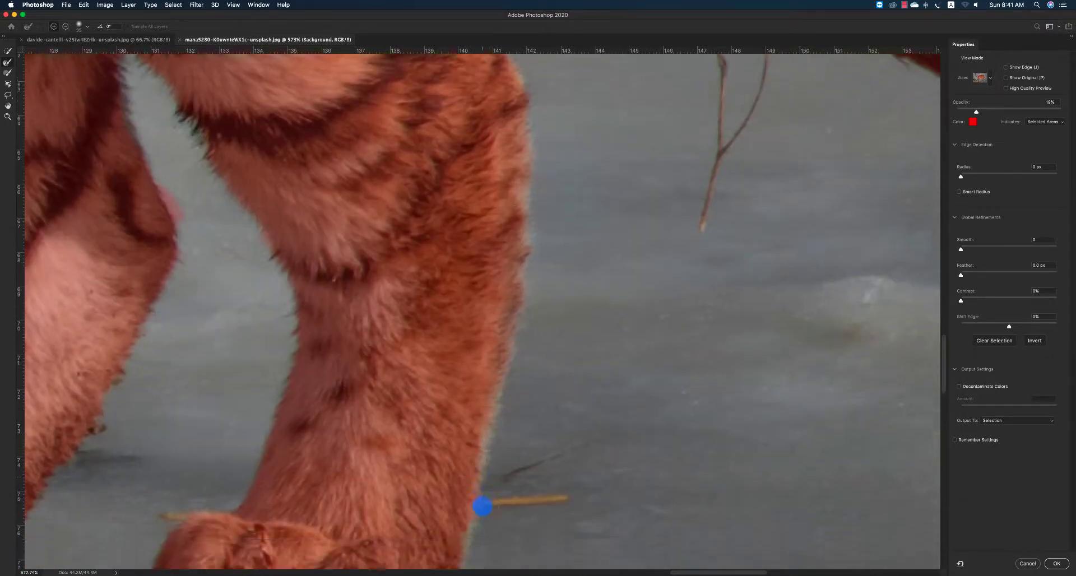
pyautogui.scroll(10, 445, 399)
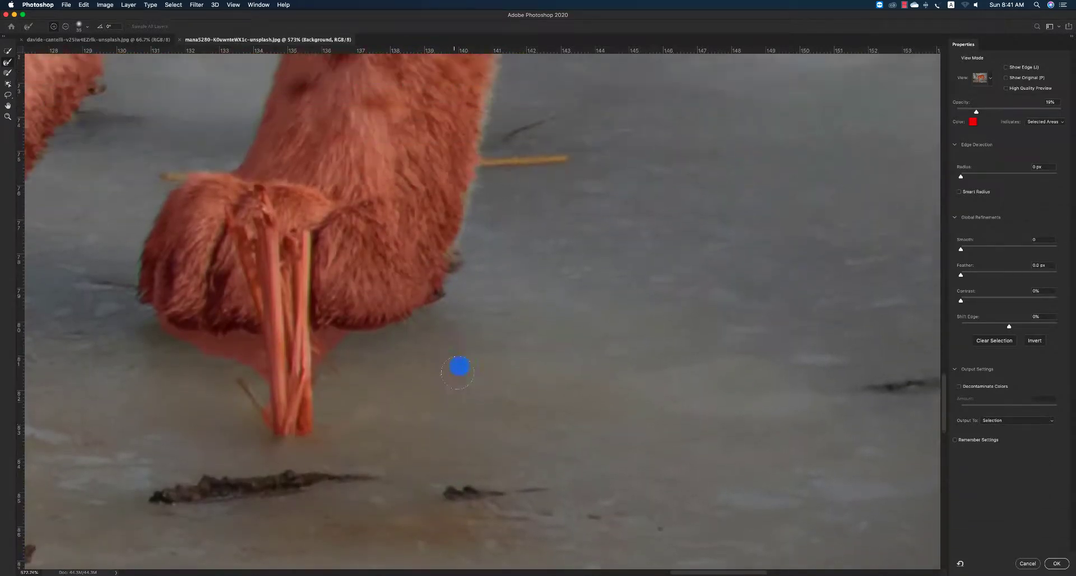
pyautogui.scroll(-3, 479, 415)
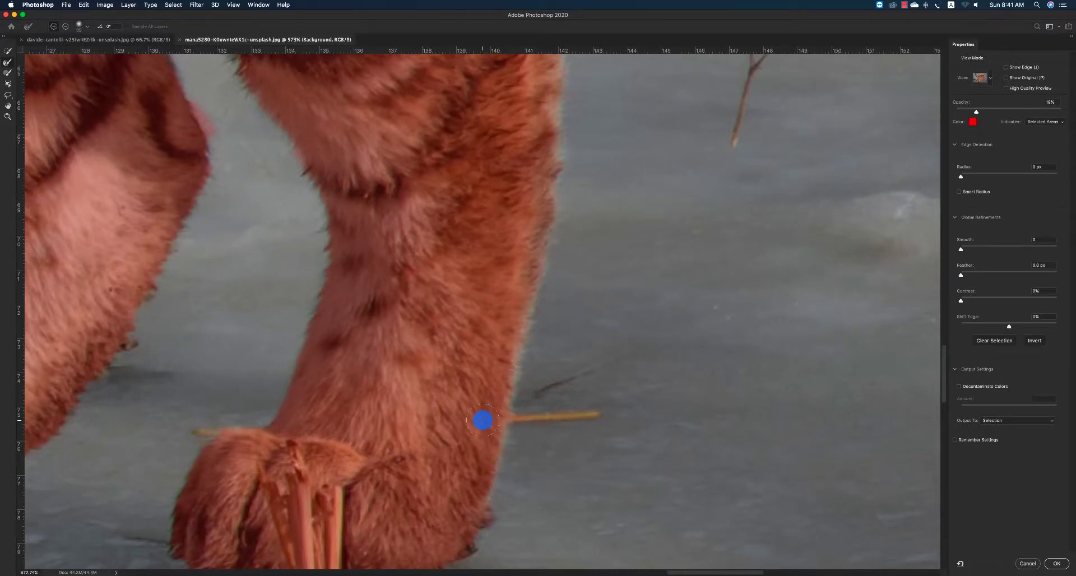
# Subtract the ice beneath the rearmost hind paw from the selection with the Lasso tool and refine the paw's lower edge
pyautogui.press('z')
pyautogui.keyDown('alt'); pyautogui.click(353, 380); pyautogui.keyUp('alt')
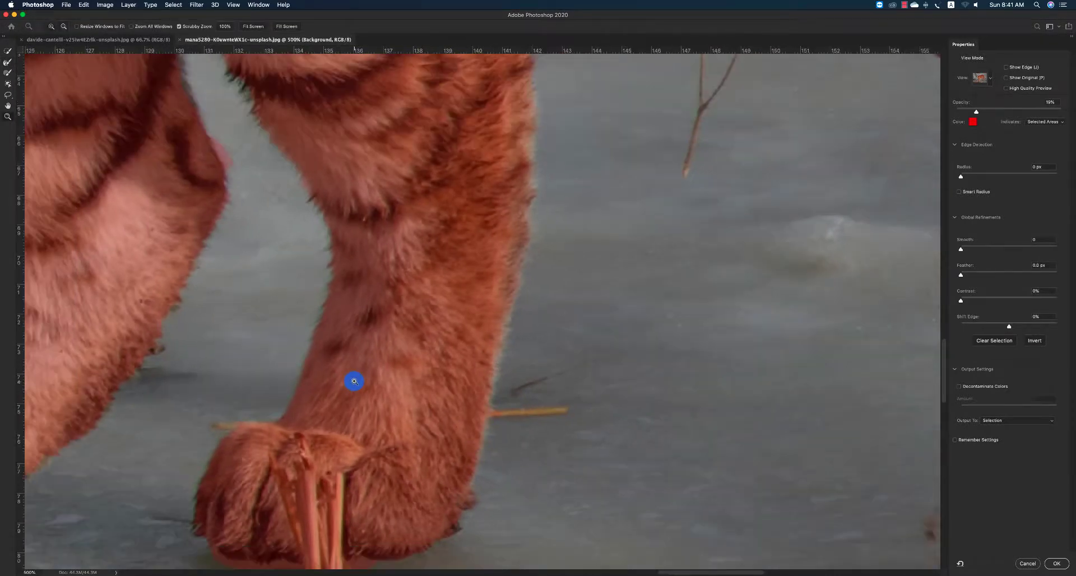
pyautogui.keyDown('alt'); pyautogui.click(355, 382); pyautogui.keyUp('alt')
pyautogui.click(10, 81)
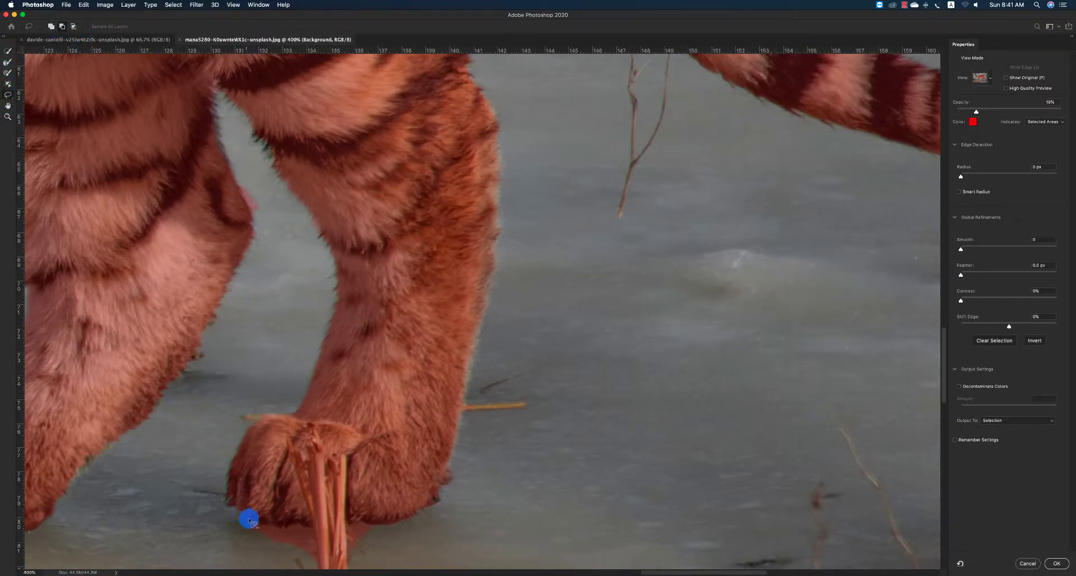
pyautogui.moveTo(241, 514); pyautogui.dragTo(270, 524)
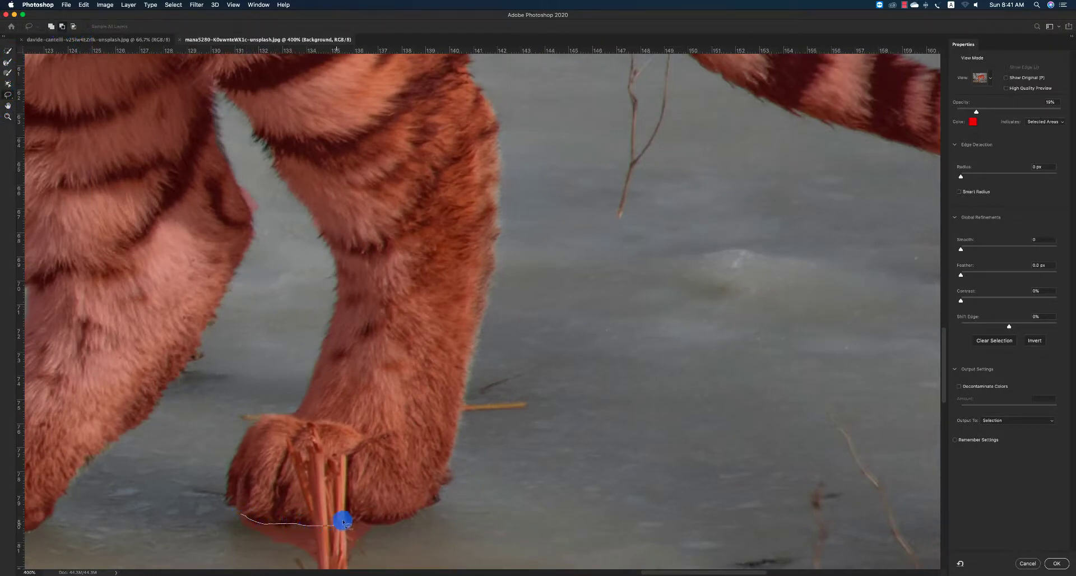
pyautogui.moveTo(359, 522); pyautogui.dragTo(387, 522)
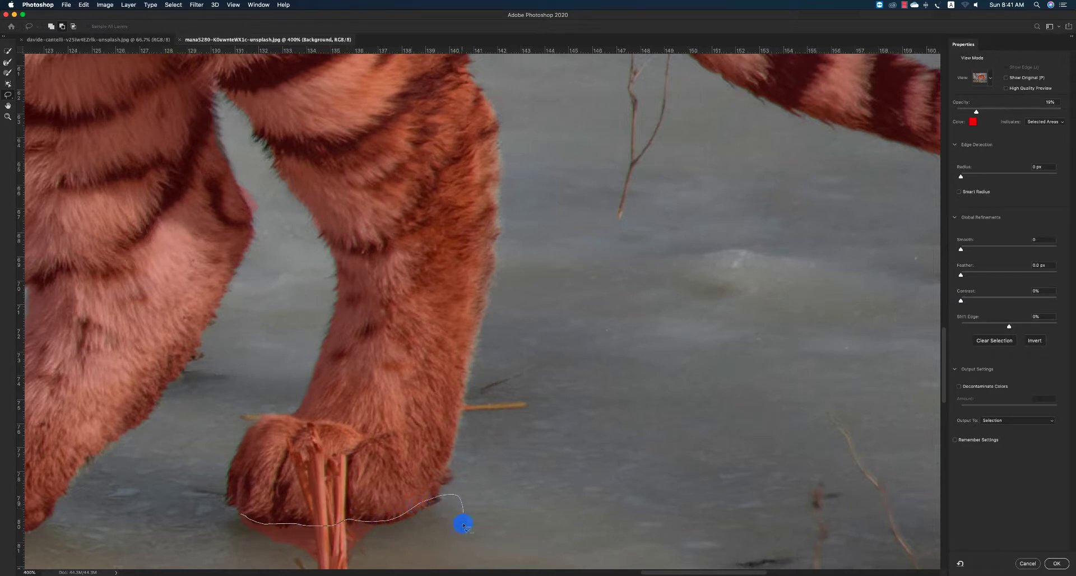
pyautogui.moveTo(379, 570); pyautogui.dragTo(158, 521)
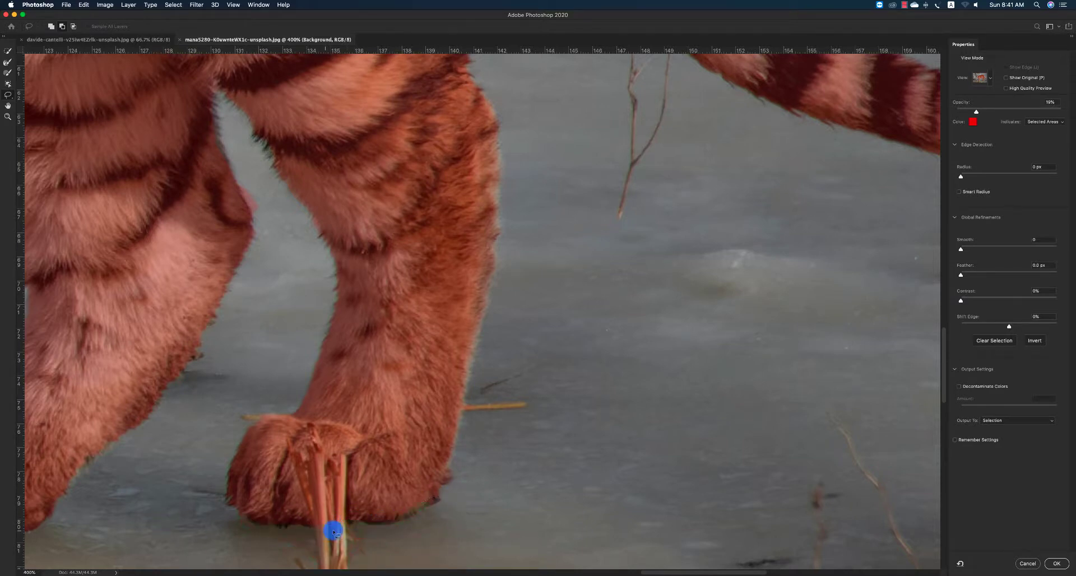
pyautogui.click(8, 61)
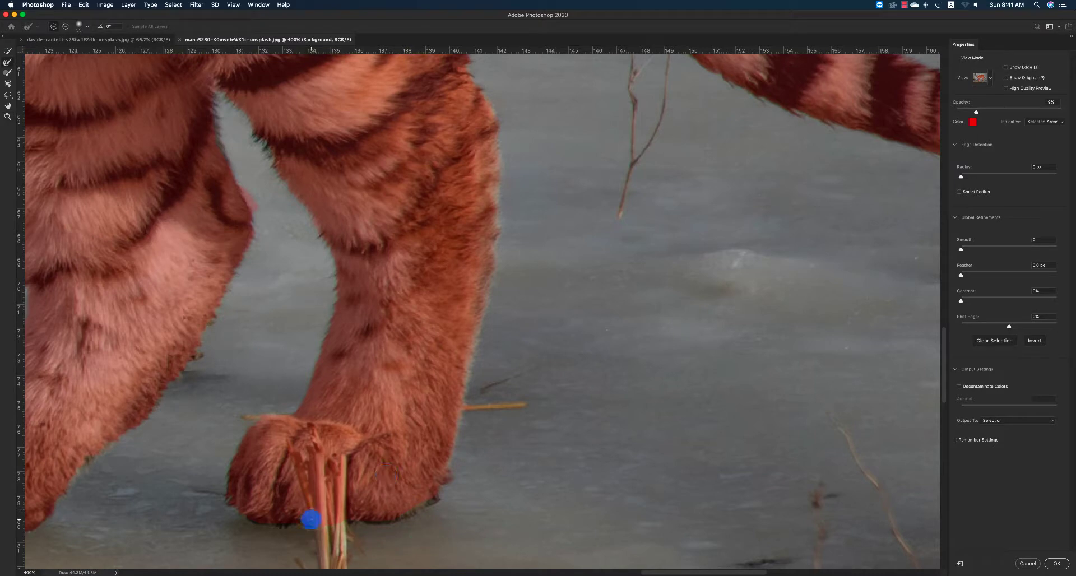
pyautogui.moveTo(311, 520)
pyautogui.mouseDown()
pyautogui.moveTo(252, 518)
pyautogui.moveTo(402, 515)
pyautogui.mouseUp()
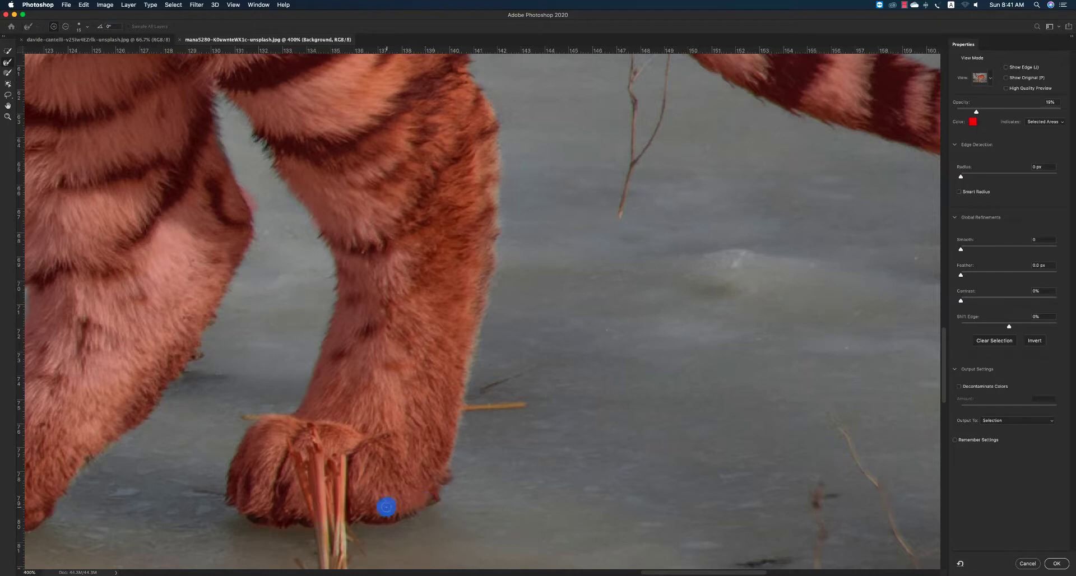
# Touch up the other hind paw's toe and lower edge by painting missing fur into the selection with a smaller brush
pyautogui.press('z')
pyautogui.keyDown('alt'); pyautogui.click(385, 411); pyautogui.keyUp('alt')
pyautogui.keyDown('alt'); pyautogui.click(379, 410); pyautogui.keyUp('alt')
pyautogui.moveTo(100, 464)
pyautogui.mouseDown()
pyautogui.moveTo(142, 498)
pyautogui.moveTo(265, 496)
pyautogui.moveTo(371, 516)
pyautogui.moveTo(425, 495)
pyautogui.moveTo(482, 503)
pyautogui.moveTo(302, 558)
pyautogui.moveTo(115, 514)
pyautogui.mouseUp()
pyautogui.click(7, 96)
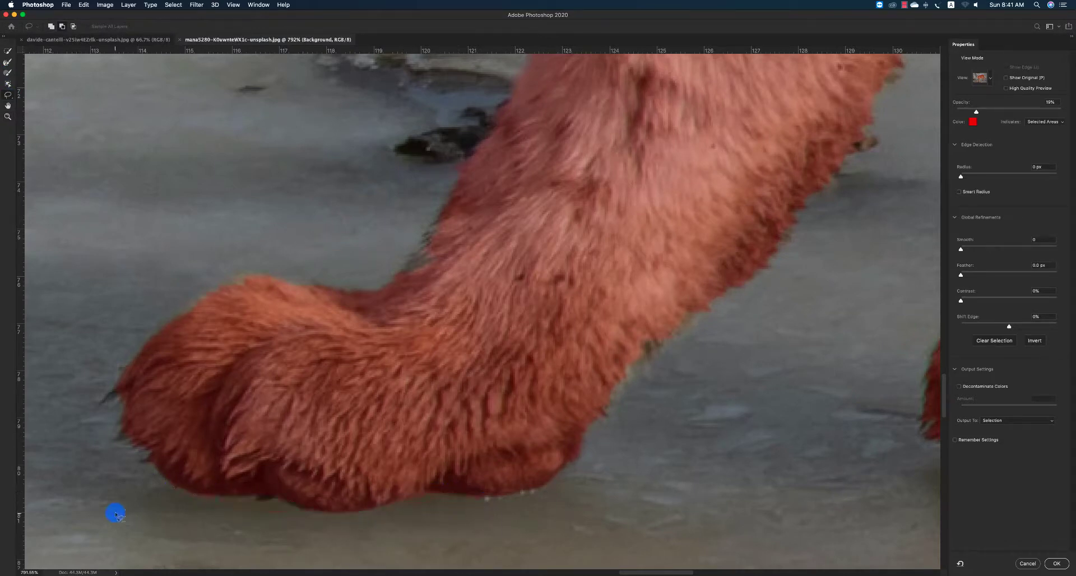
pyautogui.click(7, 71)
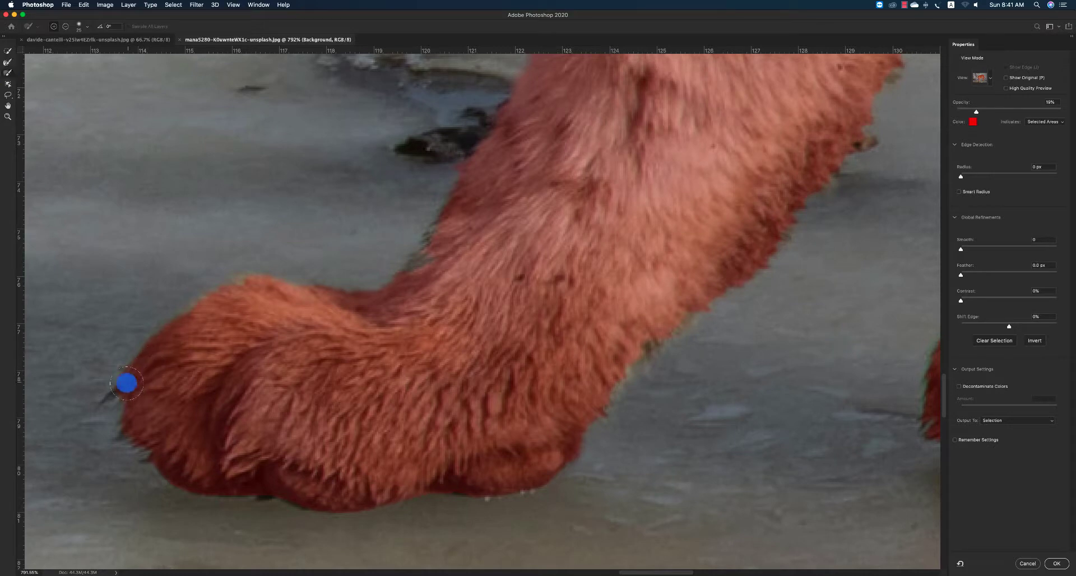
pyautogui.press('super+z')
pyautogui.press('[')
pyautogui.press('[')
pyautogui.press('[')
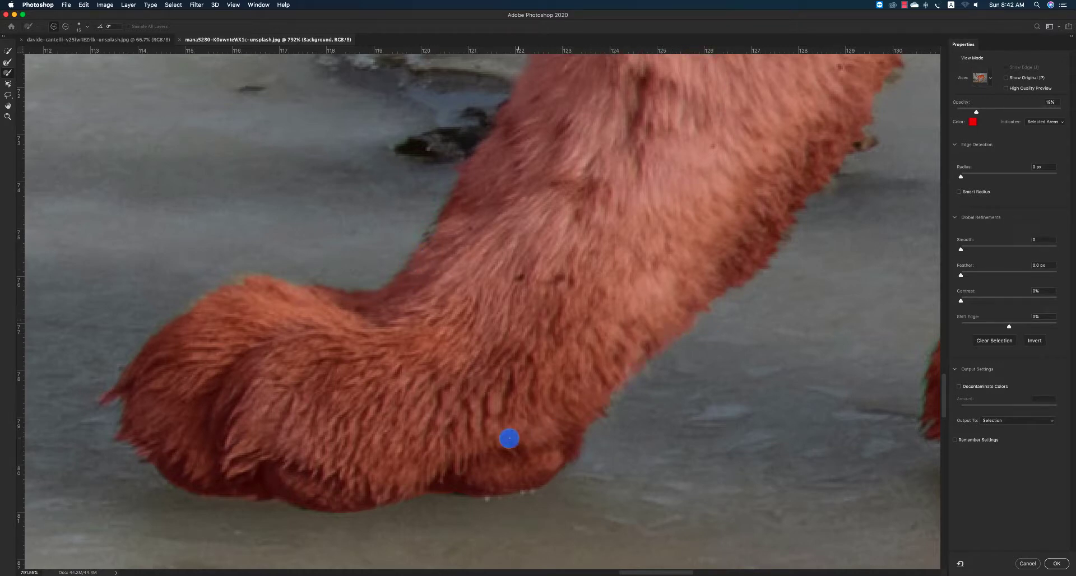
# Add the front paw's missing toe fur to the selection with the Quick Selection tool and refine the paw's edge
pyautogui.keyDown('alt'); pyautogui.click(662, 247); pyautogui.keyUp('alt')
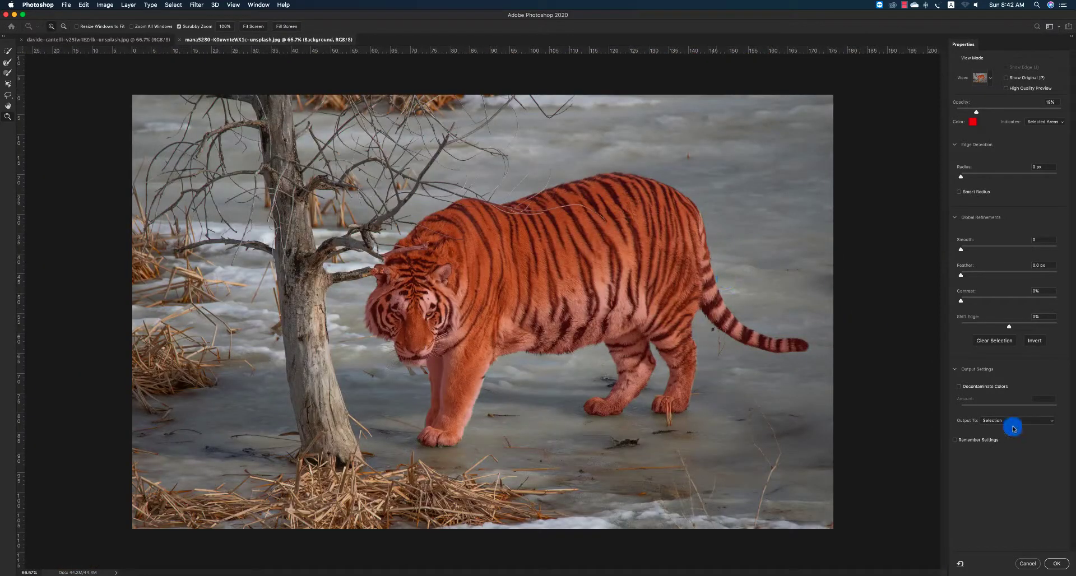
pyautogui.moveTo(540, 487)
pyautogui.mouseDown()
pyautogui.moveTo(461, 503)
pyautogui.moveTo(483, 518)
pyautogui.moveTo(486, 490)
pyautogui.mouseUp()
pyautogui.click(10, 63)
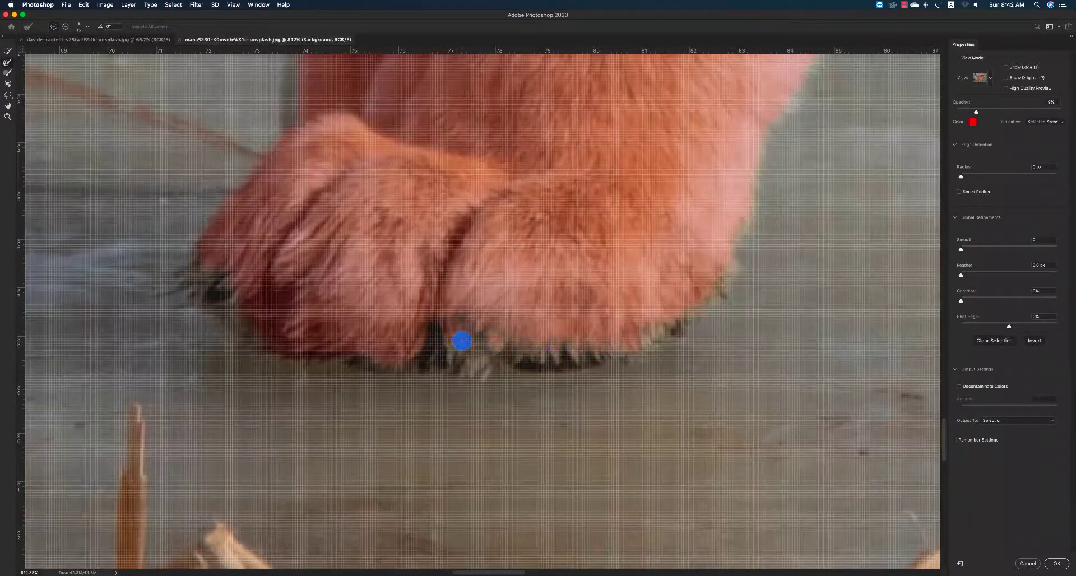
pyautogui.click(7, 51)
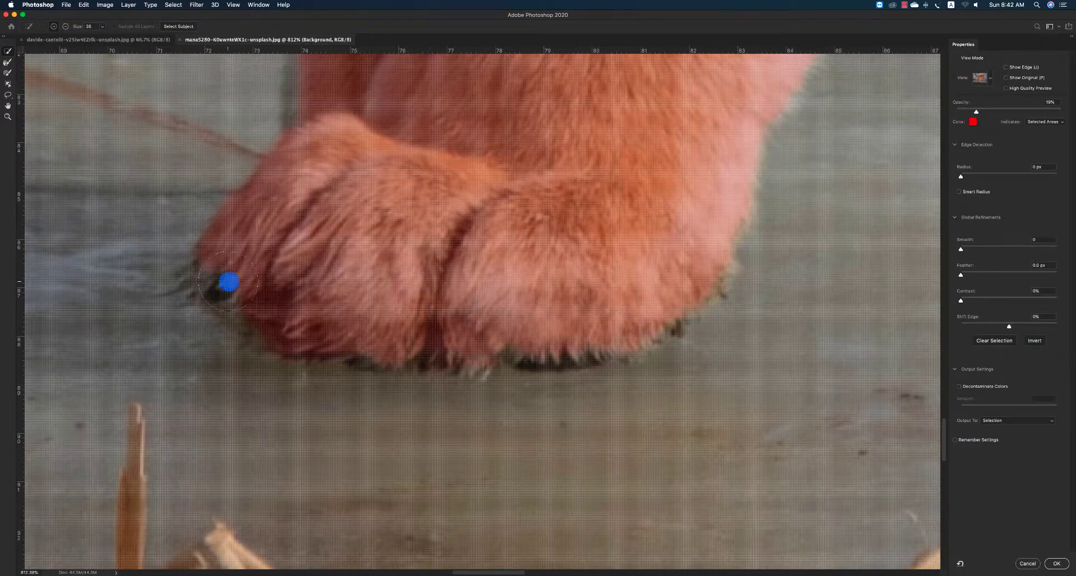
pyautogui.click(8, 62)
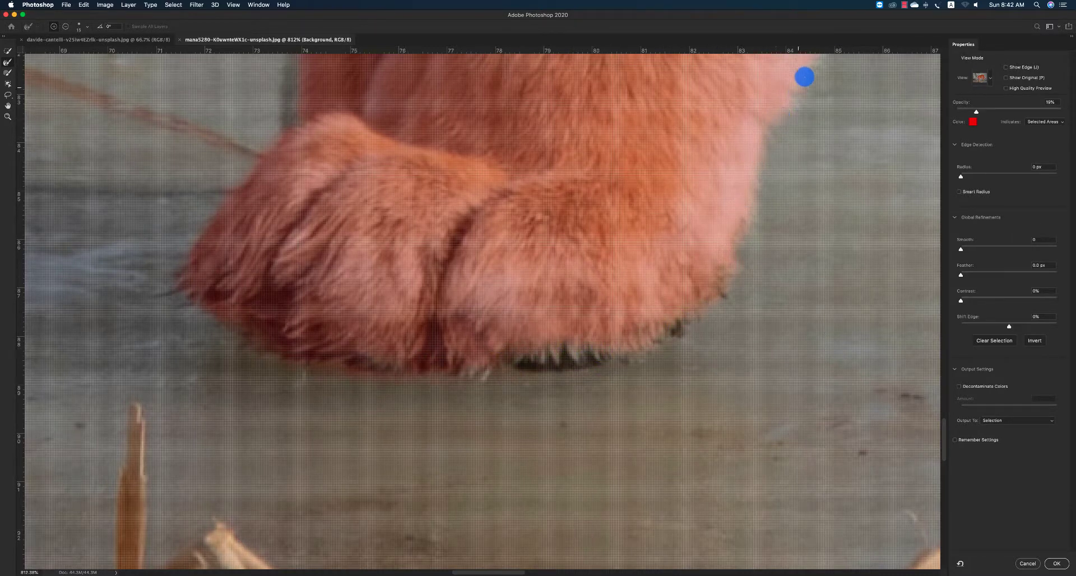
pyautogui.scroll(4, 289, 252)
pyautogui.scroll(5, 293, 254)
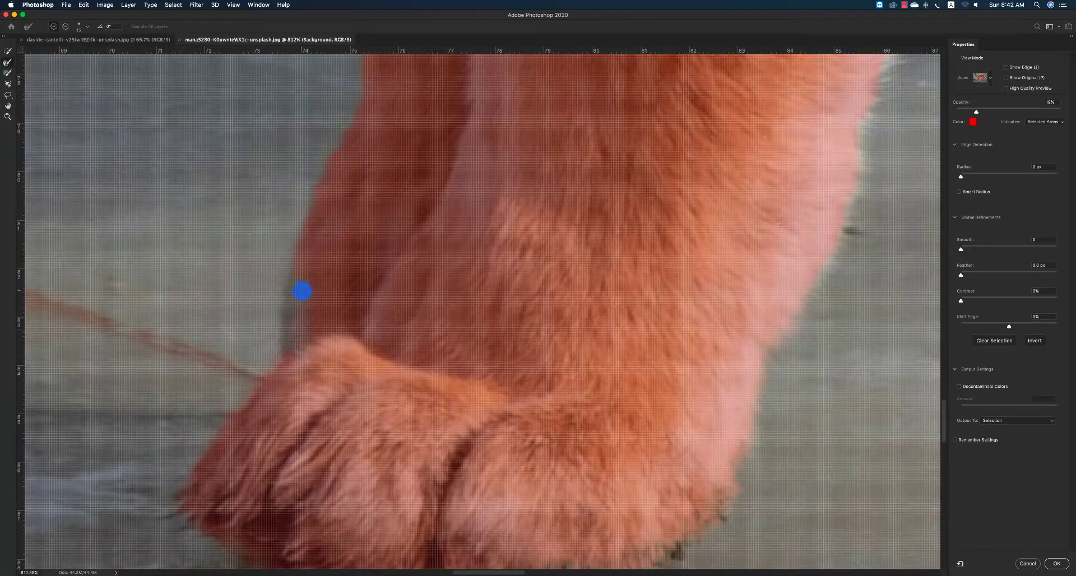
# Refine the rear fur edge of the front leg, from above the paw up to the belly, with a larger Refine Edge Brush
pyautogui.hotkey('alt', 'space')
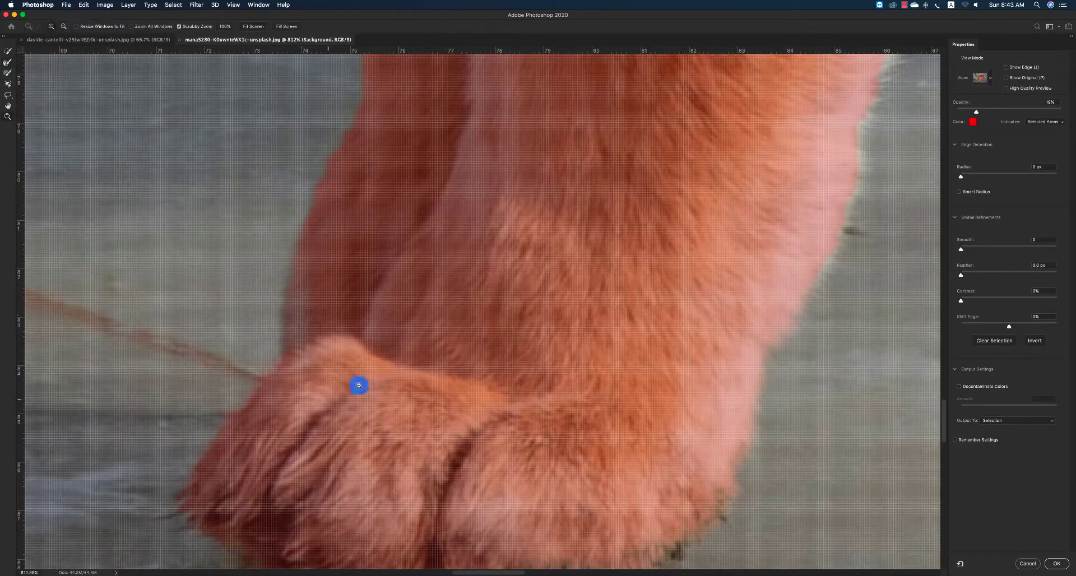
pyautogui.keyDown('alt'); pyautogui.click(515, 276); pyautogui.keyUp('alt')
pyautogui.keyDown('alt'); pyautogui.click(577, 260); pyautogui.keyUp('alt')
pyautogui.keyDown('alt'); pyautogui.click(879, 134); pyautogui.keyUp('alt')
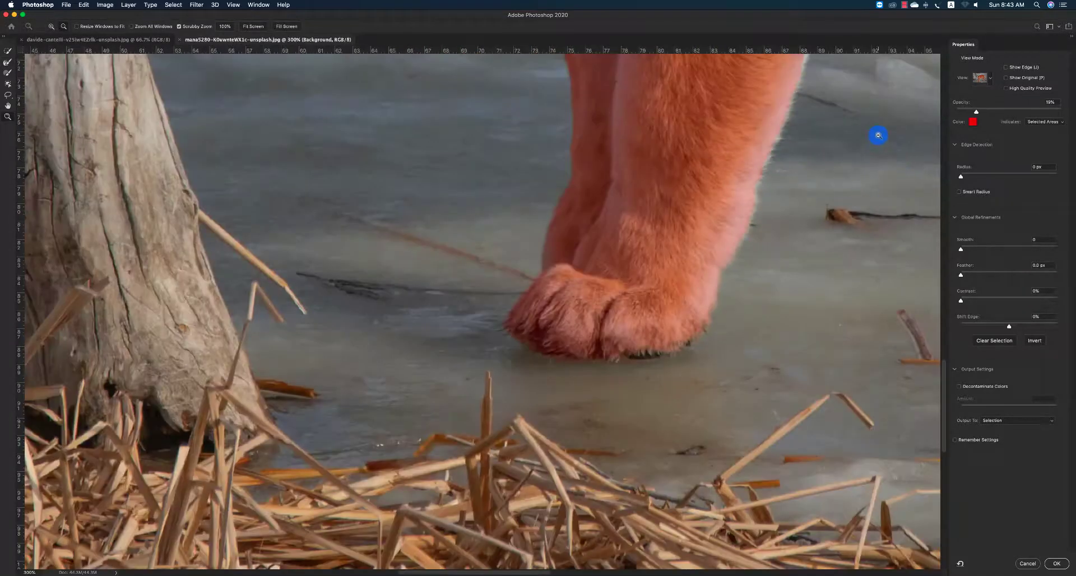
pyautogui.keyDown('alt'); pyautogui.click(856, 129); pyautogui.keyUp('alt')
pyautogui.click(846, 135)
pyautogui.press('space')
pyautogui.moveTo(782, 138); pyautogui.dragTo(543, 264)
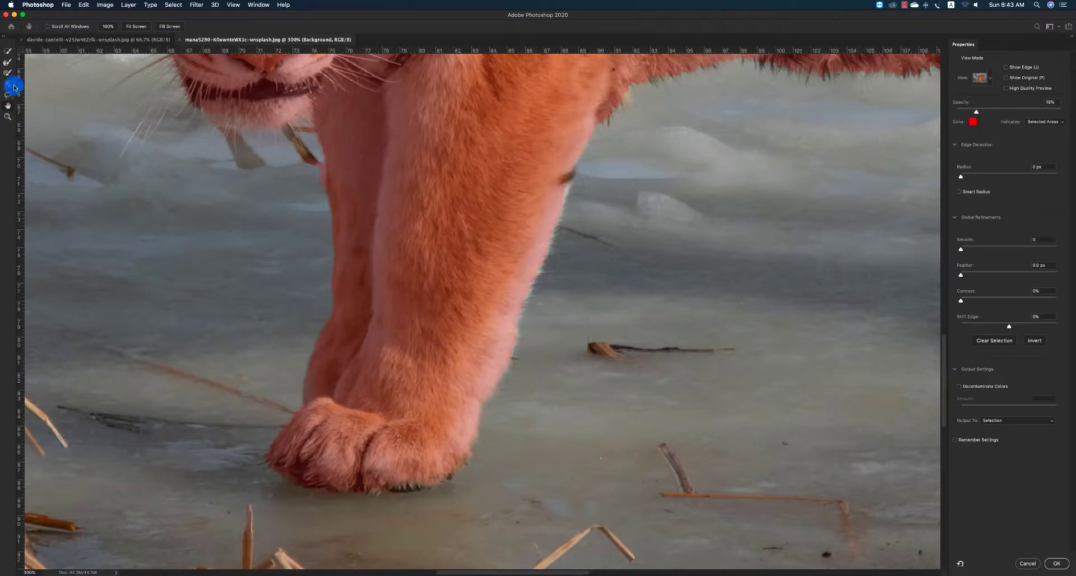
pyautogui.click(8, 62)
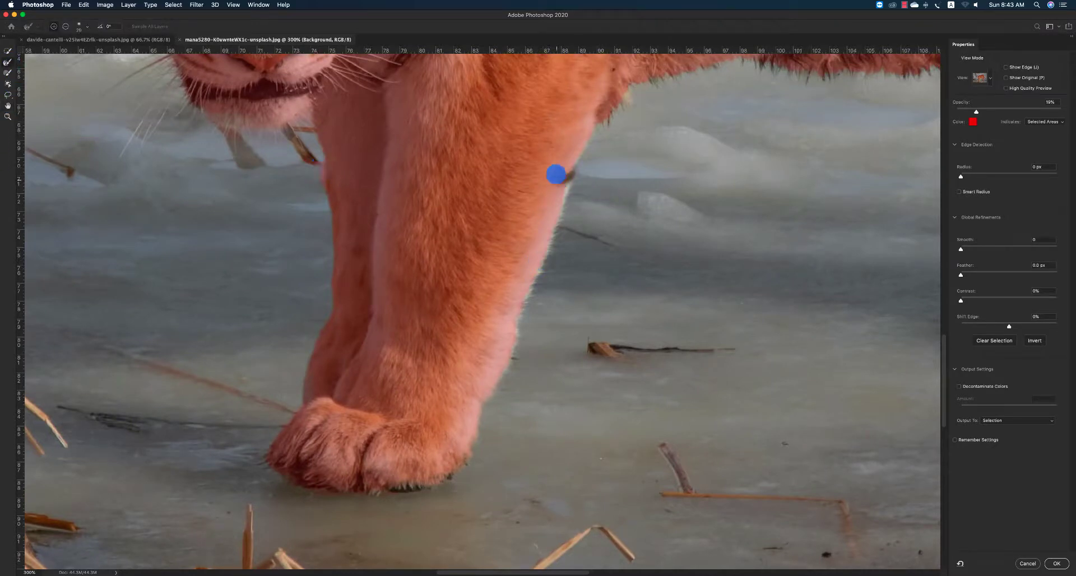
pyautogui.press(']')
pyautogui.press(']')
pyautogui.press(']')
pyautogui.moveTo(555, 245)
pyautogui.mouseDown()
pyautogui.moveTo(499, 337)
pyautogui.moveTo(503, 358)
pyautogui.moveTo(539, 277)
pyautogui.mouseUp()
pyautogui.moveTo(552, 229)
pyautogui.mouseDown()
pyautogui.moveTo(570, 183)
pyautogui.moveTo(521, 336)
pyautogui.moveTo(481, 397)
pyautogui.mouseUp()
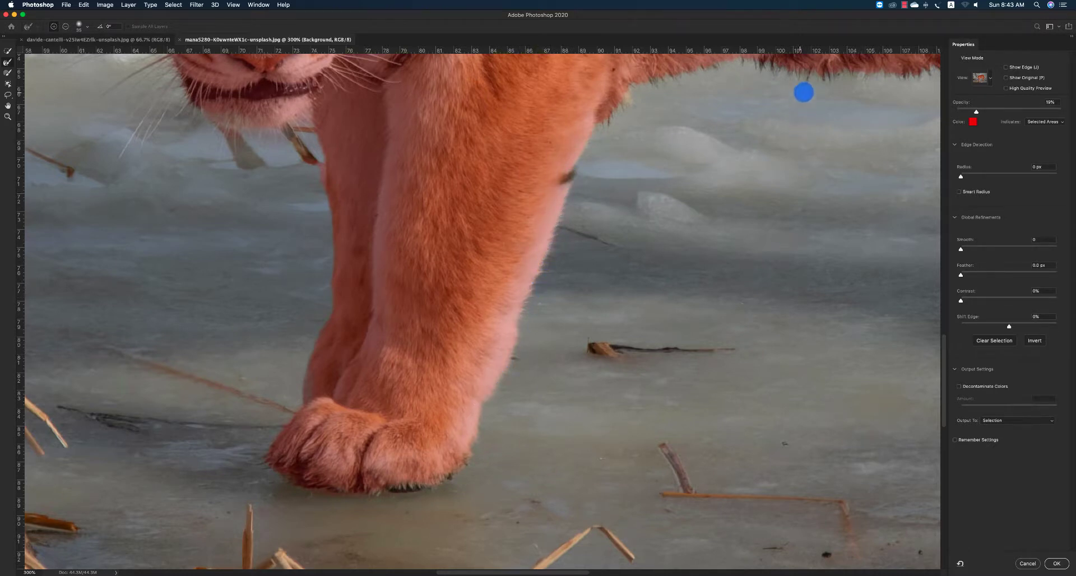
pyautogui.scroll(-1, 736, 62)
pyautogui.moveTo(579, 172)
pyautogui.mouseDown()
pyautogui.moveTo(587, 130)
pyautogui.moveTo(617, 101)
pyautogui.mouseUp()
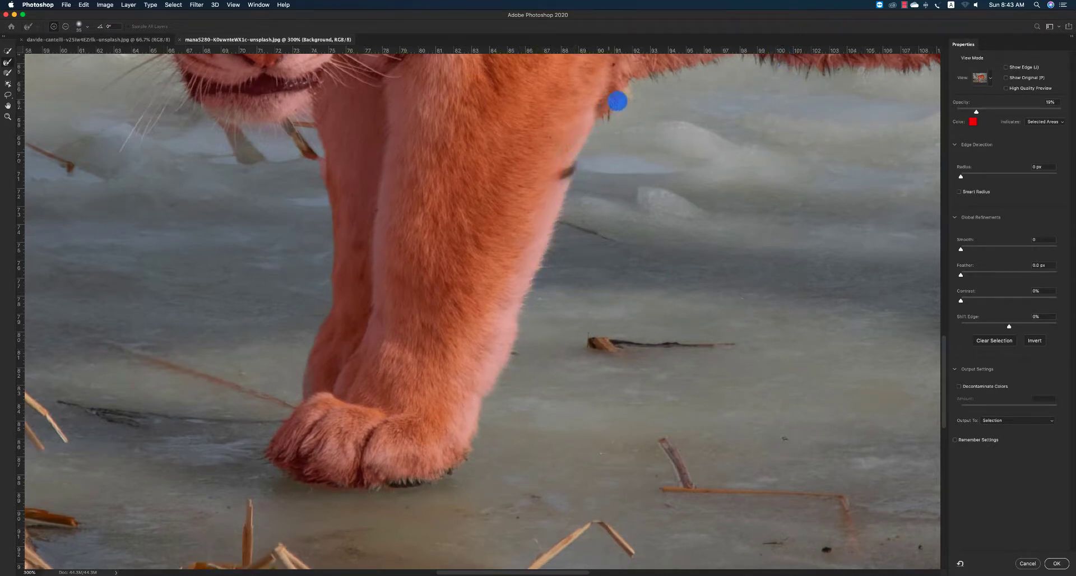
# Refine the fur edge along the tiger's belly between the front and hind legs
pyautogui.press('h')
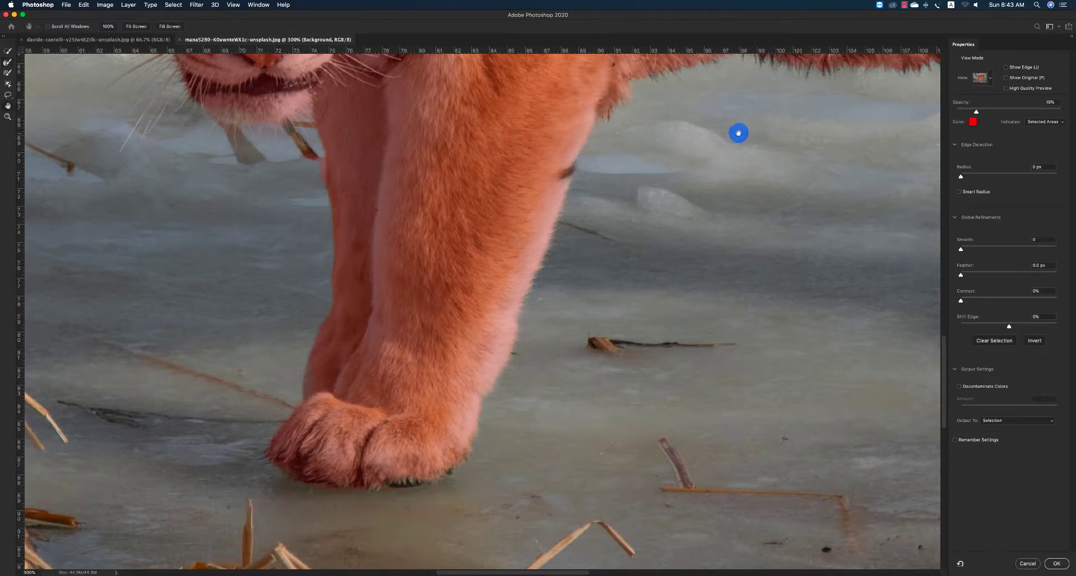
pyautogui.moveTo(738, 133); pyautogui.dragTo(642, 291)
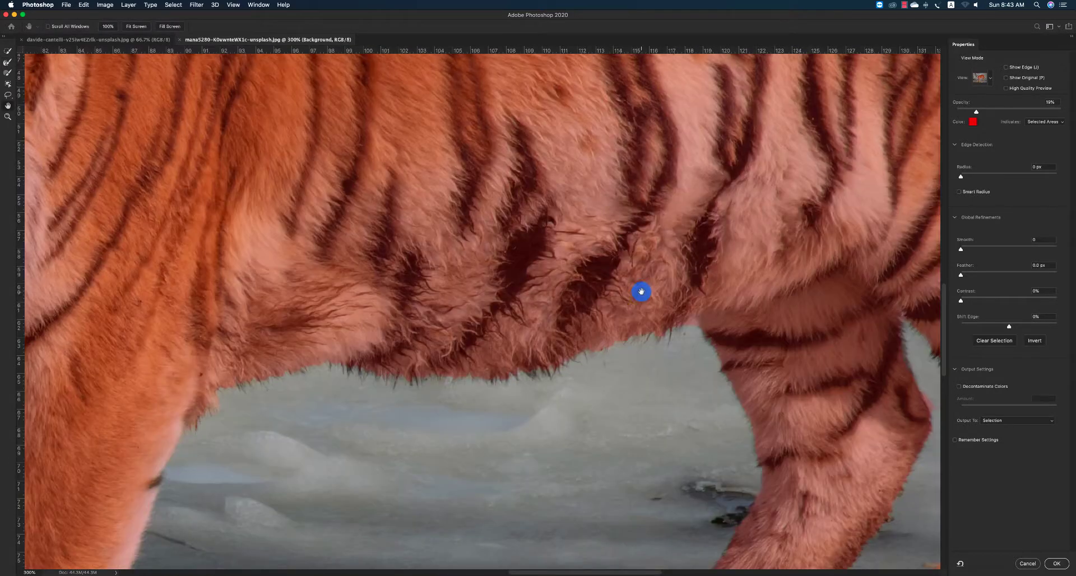
pyautogui.click(6, 62)
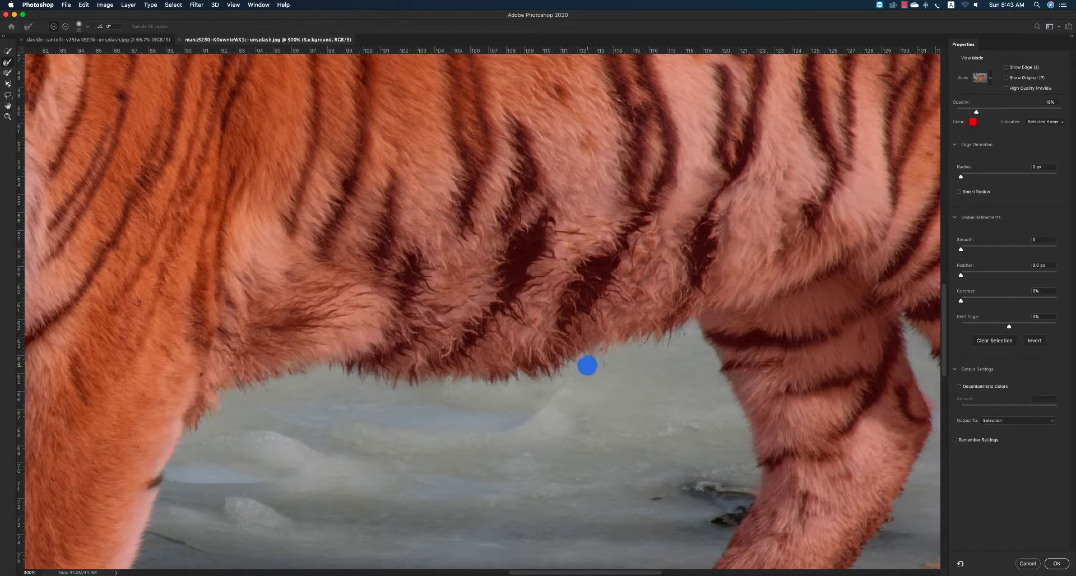
# Subtract the stray background patch behind the hind leg's hock from the selection with the Quick Selection tool
pyautogui.click(7, 52)
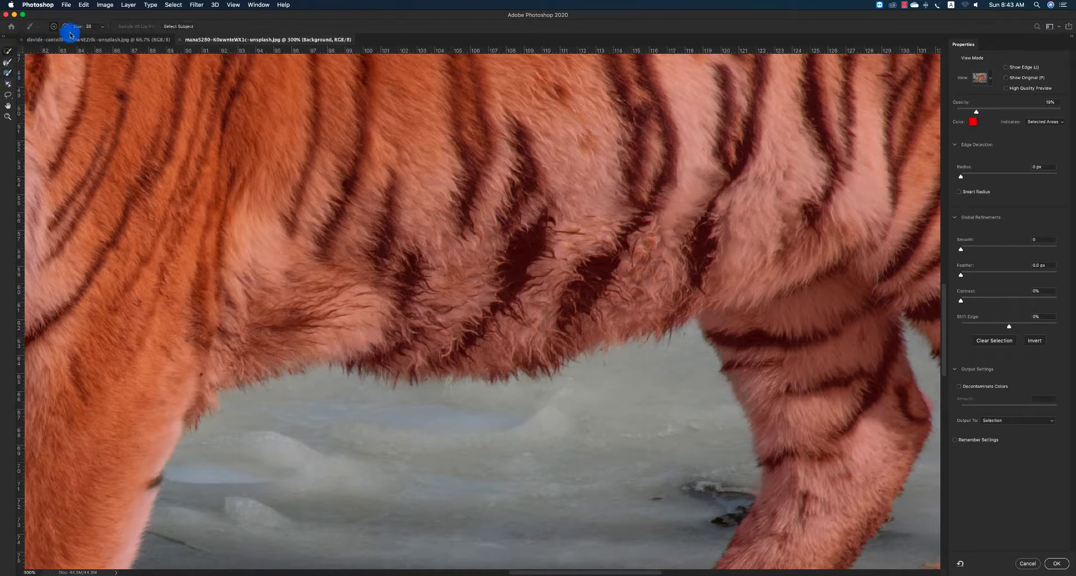
pyautogui.press('super+z')
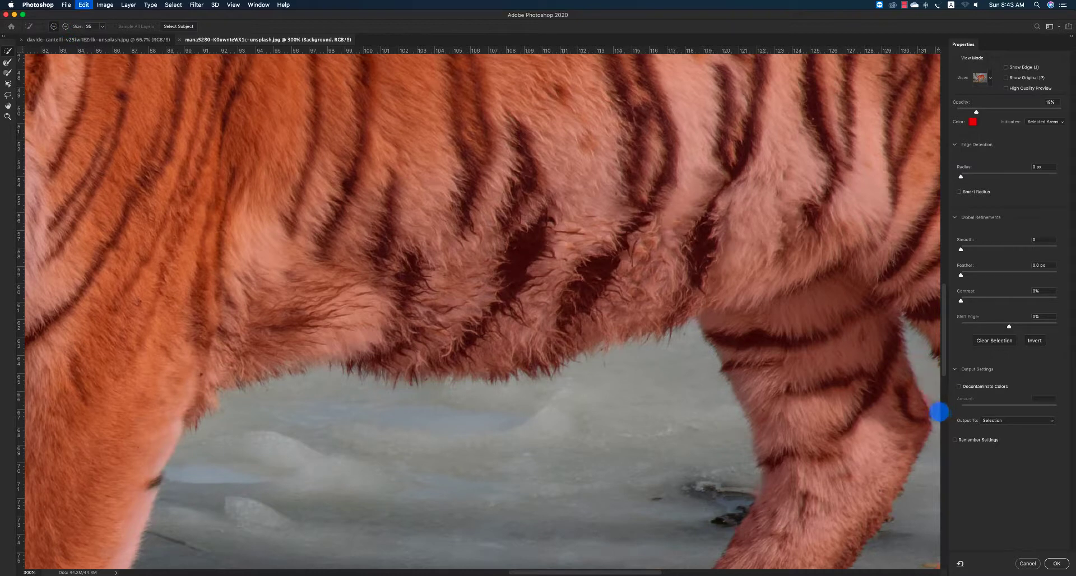
pyautogui.click(65, 26)
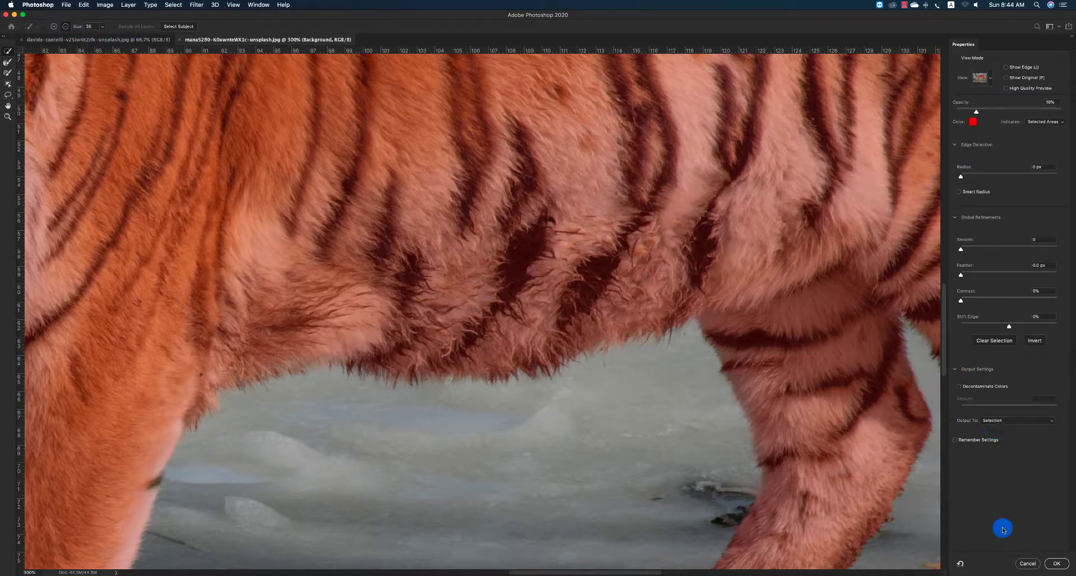
# Output the refined tiger selection as a layer mask and leave Select and Mask
pyautogui.click(1006, 421)
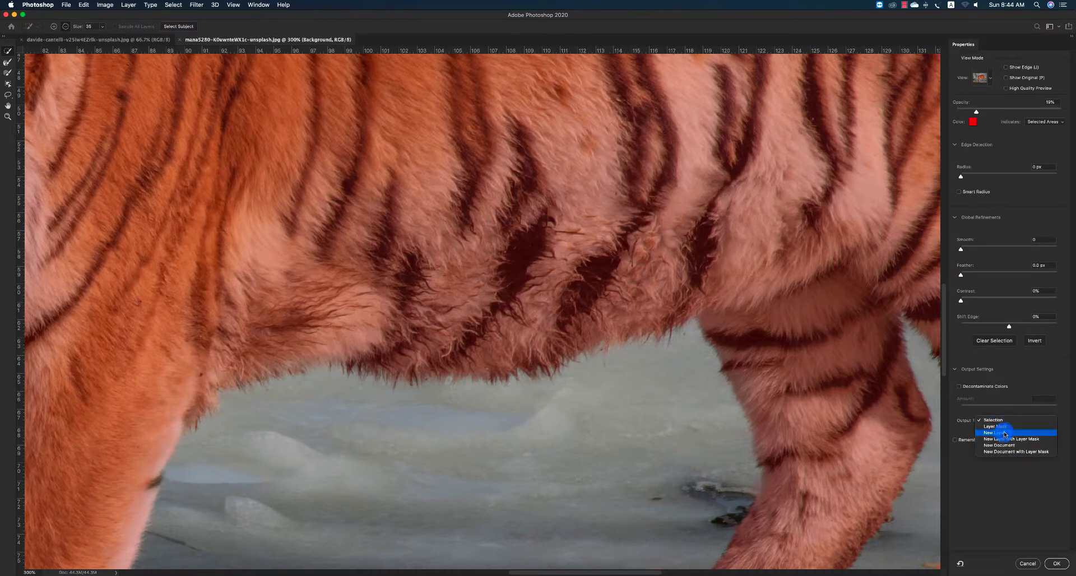
pyautogui.click(1001, 427)
pyautogui.click(1056, 563)
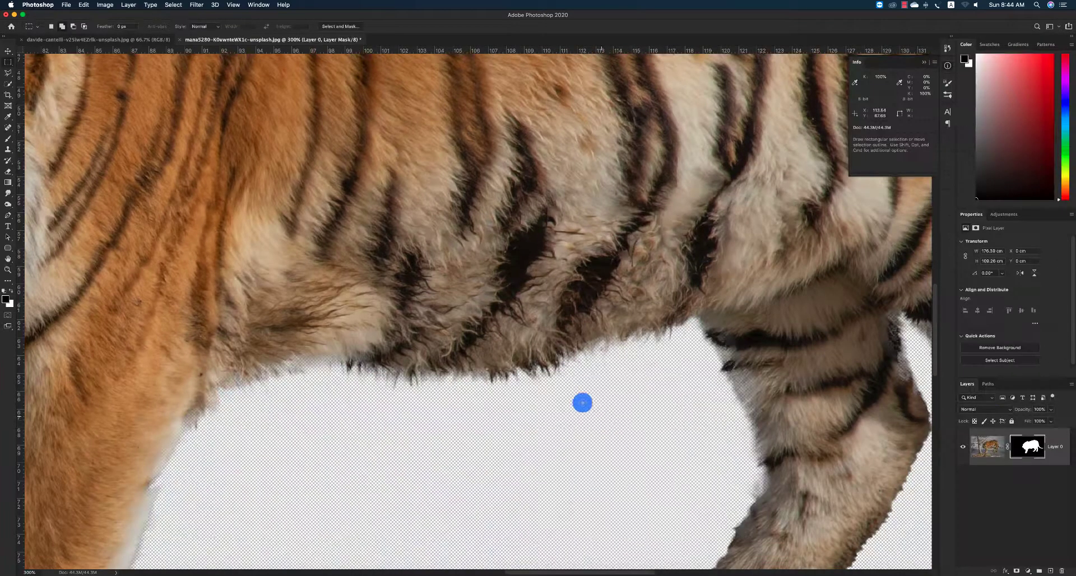
# On the layer's image rather than its mask, heal the inner half of the twig across the tiger's neck with the Spot Healing Brush
pyautogui.press('z')
pyautogui.moveTo(493, 310); pyautogui.dragTo(590, 223)
pyautogui.moveTo(423, 233); pyautogui.dragTo(471, 269)
pyautogui.click(981, 451)
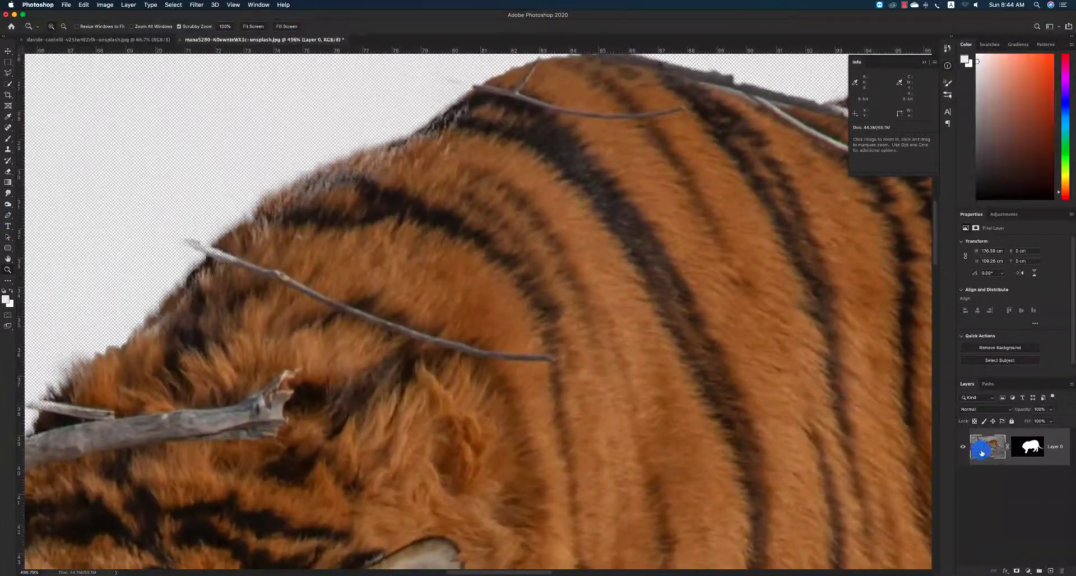
pyautogui.click(7, 128)
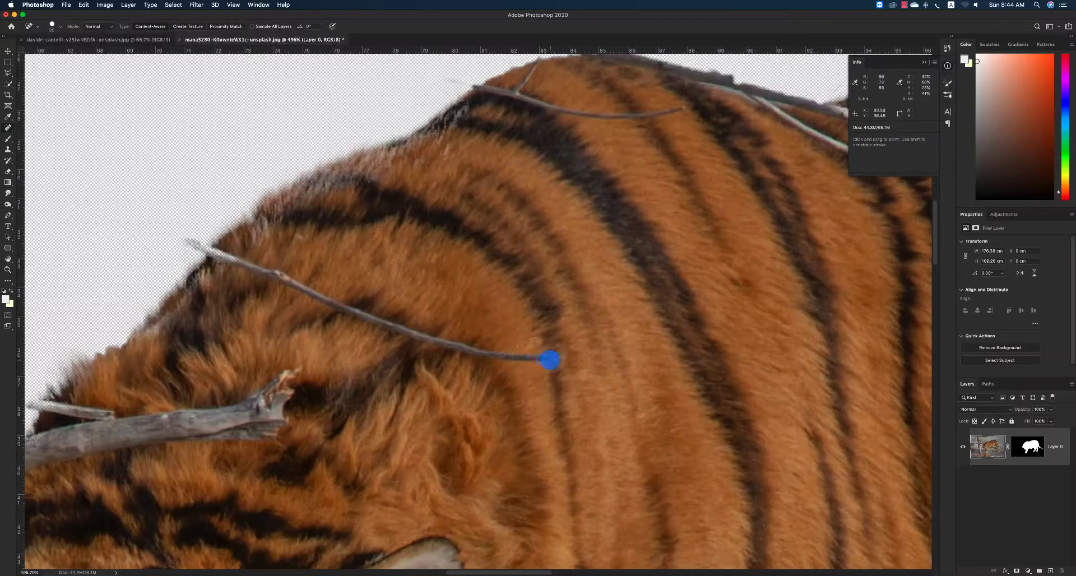
pyautogui.moveTo(549, 360); pyautogui.dragTo(467, 350)
pyautogui.rightClick(466, 350)
pyautogui.click(501, 384)
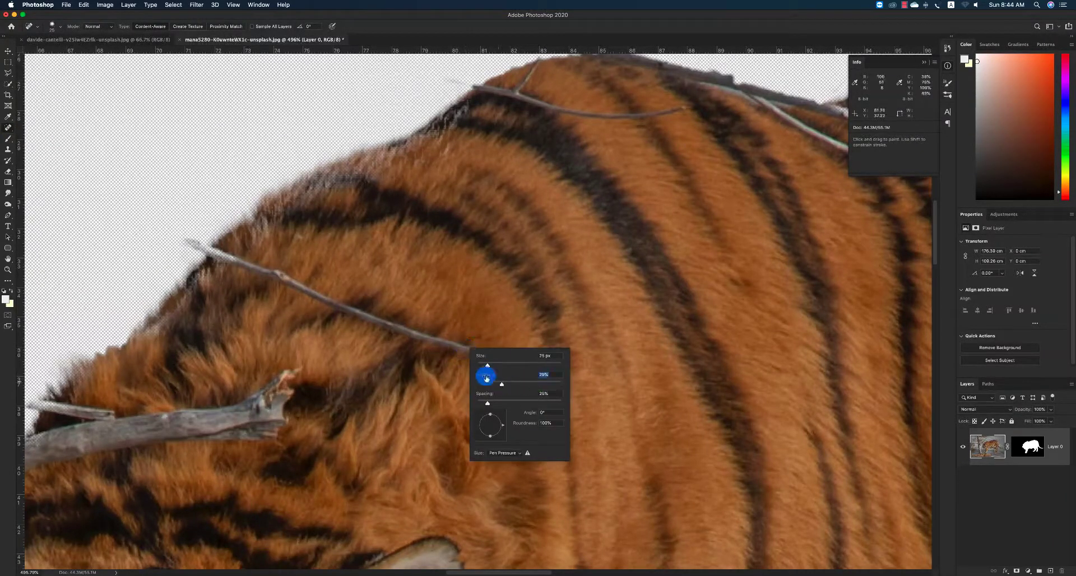
pyautogui.press('Return')
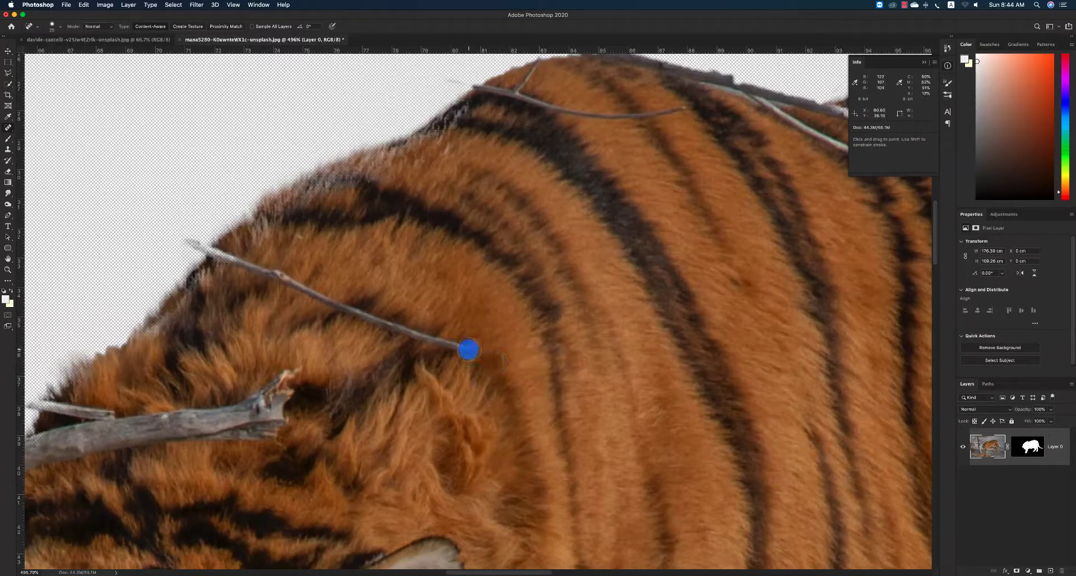
pyautogui.moveTo(470, 351); pyautogui.dragTo(353, 312)
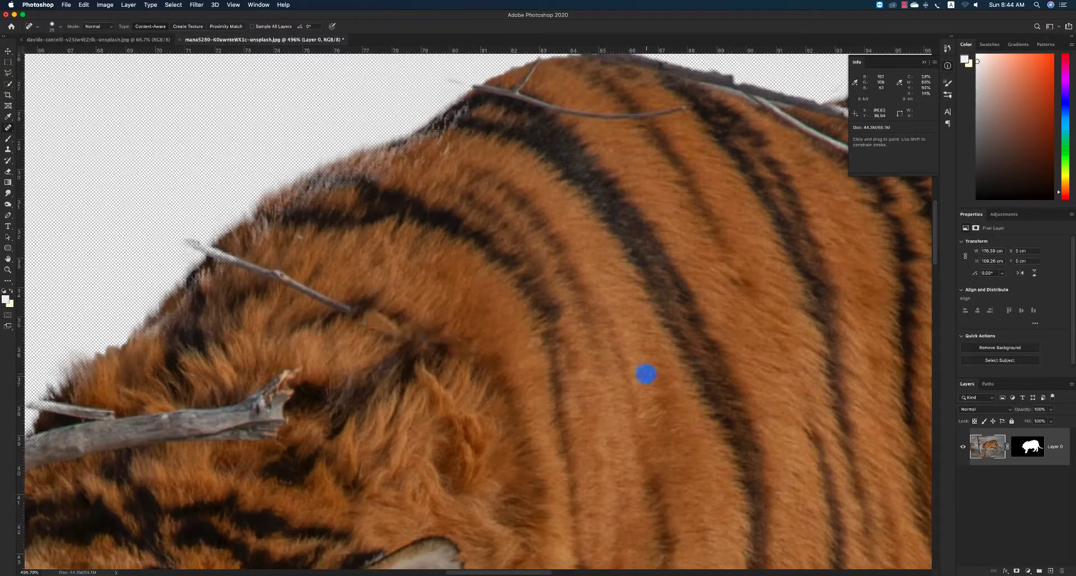
# Try to heal the middle stretch of the neck twig with one Spot Healing Brush stroke
pyautogui.rightClick(364, 310)
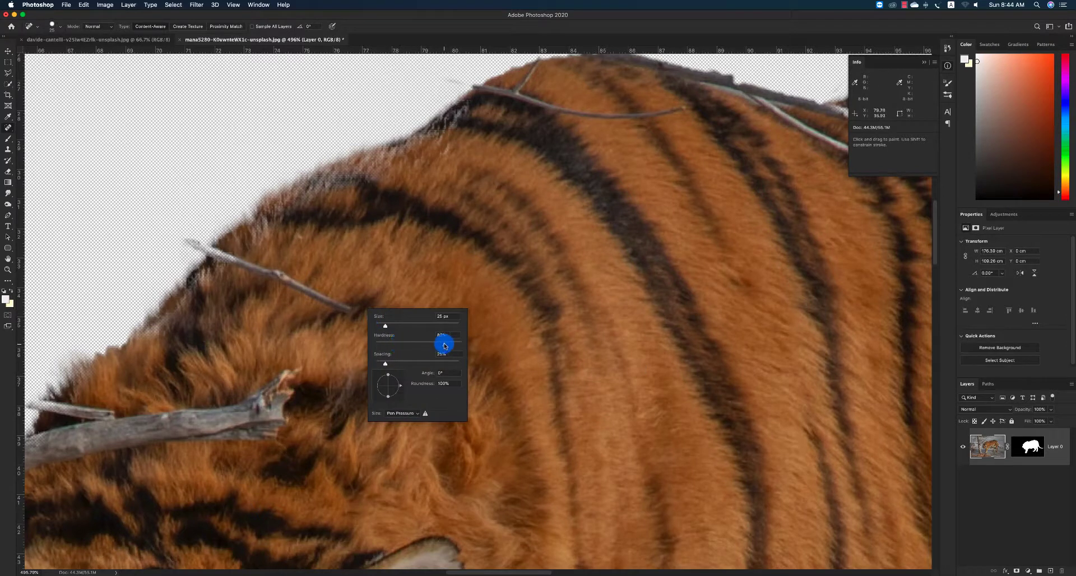
pyautogui.press('Return')
pyautogui.moveTo(353, 313); pyautogui.dragTo(270, 283)
pyautogui.hscroll(-1, 271, 283)
pyautogui.press('super+z')
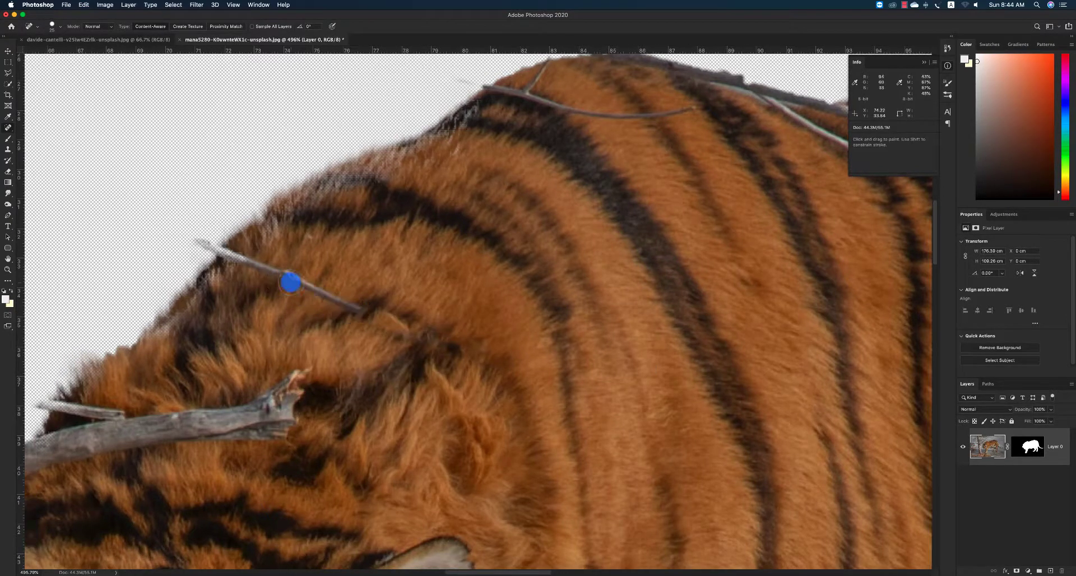
# Heal the rest of the neck twig up to the fur edge and lock the layer's transparent pixels
pyautogui.rightClick(312, 286)
pyautogui.press('Return')
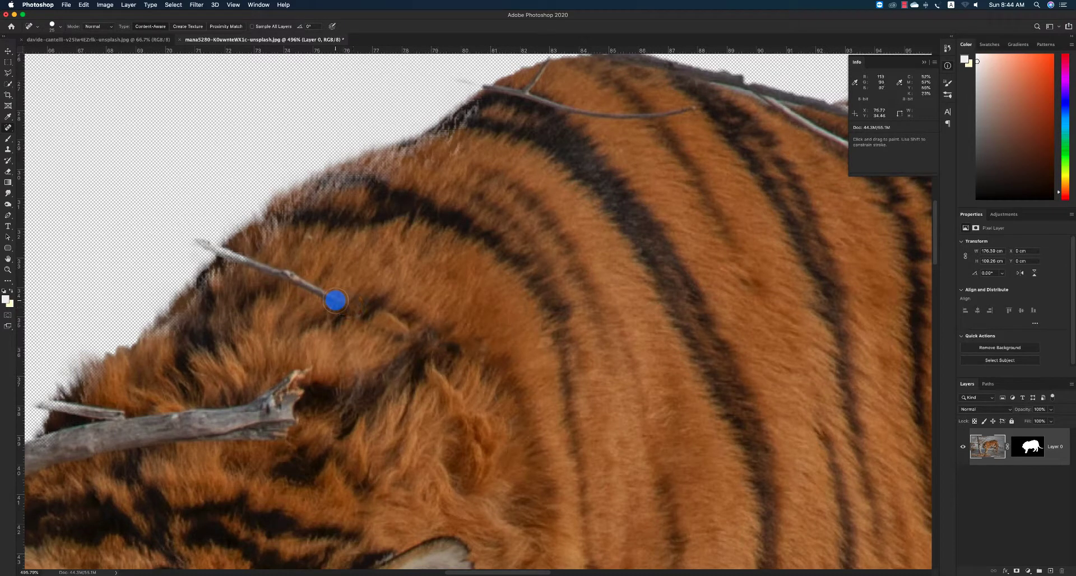
pyautogui.moveTo(333, 300); pyautogui.dragTo(209, 252)
pyautogui.click(975, 423)
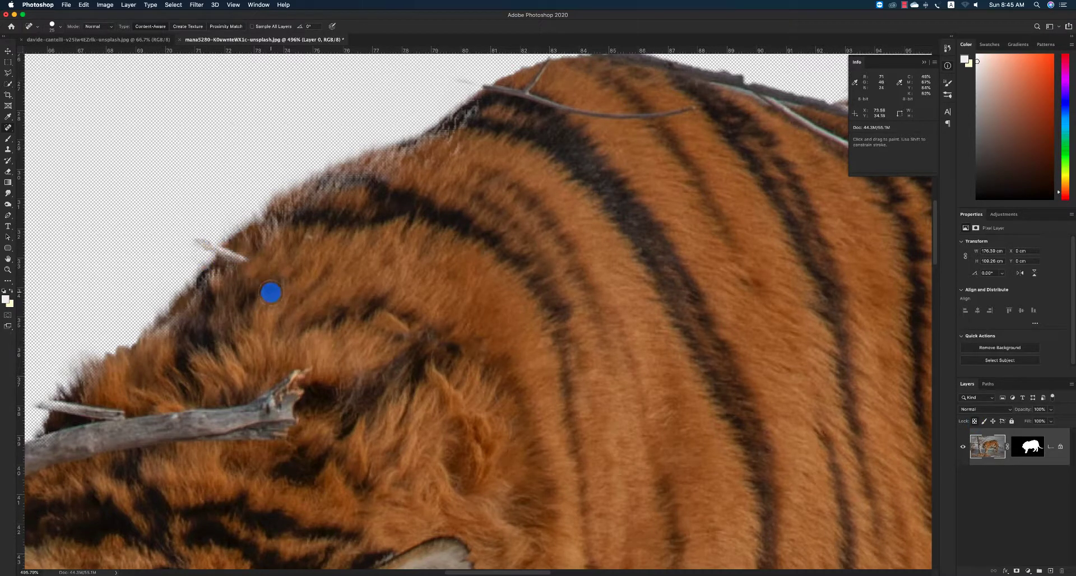
pyautogui.moveTo(283, 275); pyautogui.dragTo(221, 257)
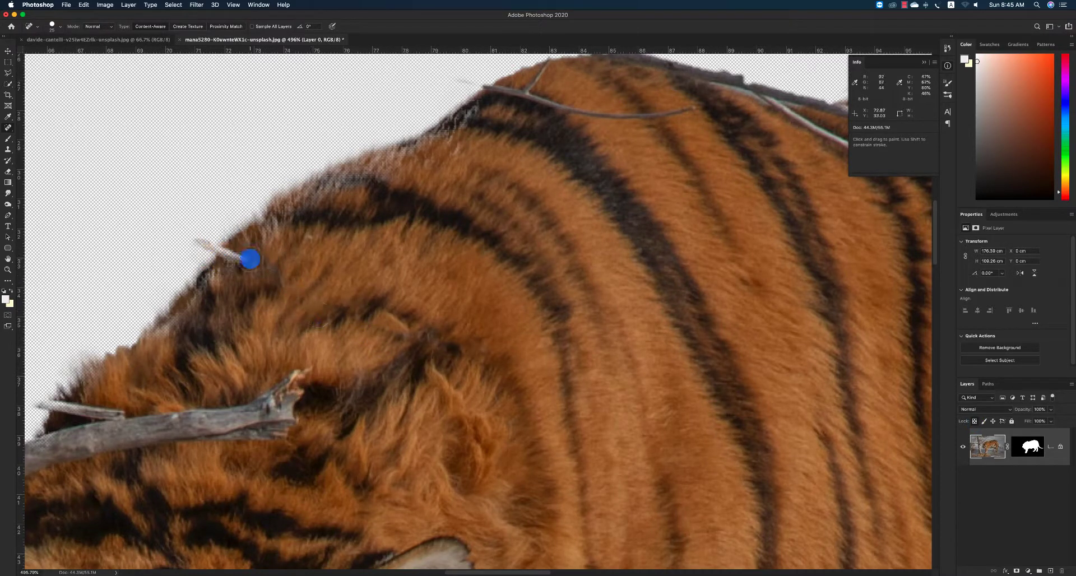
# Heal the thick grey branch above the tiger's forehead, including its leftover end at the head's outline
pyautogui.moveTo(309, 372)
pyautogui.mouseDown()
pyautogui.moveTo(271, 402)
pyautogui.moveTo(265, 424)
pyautogui.moveTo(284, 431)
pyautogui.moveTo(292, 404)
pyautogui.moveTo(226, 417)
pyautogui.moveTo(272, 418)
pyautogui.moveTo(259, 427)
pyautogui.moveTo(285, 431)
pyautogui.moveTo(164, 433)
pyautogui.moveTo(209, 417)
pyautogui.moveTo(142, 426)
pyautogui.moveTo(56, 411)
pyautogui.moveTo(154, 422)
pyautogui.moveTo(98, 438)
pyautogui.moveTo(162, 436)
pyautogui.moveTo(30, 453)
pyautogui.moveTo(235, 386)
pyautogui.moveTo(105, 466)
pyautogui.mouseUp()
pyautogui.keyDown('alt'); pyautogui.click(233, 387); pyautogui.keyUp('alt')
pyautogui.keyDown('alt'); pyautogui.click(234, 385); pyautogui.keyUp('alt')
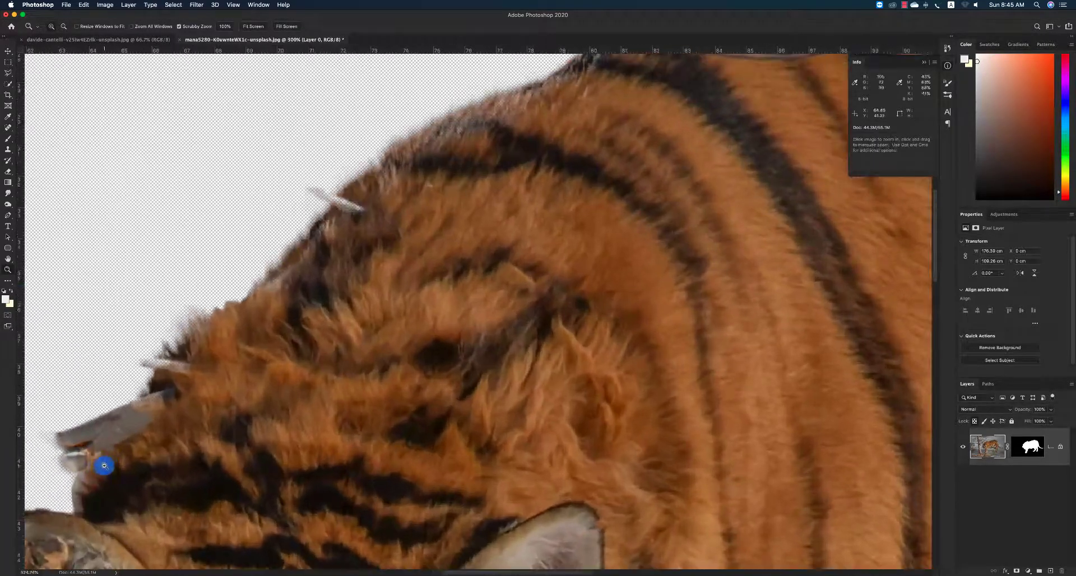
pyautogui.click(8, 127)
pyautogui.moveTo(152, 415)
pyautogui.mouseDown()
pyautogui.moveTo(64, 440)
pyautogui.moveTo(113, 434)
pyautogui.moveTo(87, 449)
pyautogui.mouseUp()
pyautogui.moveTo(66, 463)
pyautogui.mouseDown()
pyautogui.moveTo(144, 428)
pyautogui.moveTo(168, 432)
pyautogui.mouseUp()
# Heal the broken branch end covering the tip of the tiger's outer ear
pyautogui.press('z')
pyautogui.keyDown('alt'); pyautogui.click(244, 421); pyautogui.keyUp('alt')
pyautogui.keyDown('alt'); pyautogui.click(244, 421); pyautogui.keyUp('alt')
pyautogui.keyDown('alt'); pyautogui.click(245, 421); pyautogui.keyUp('alt')
pyautogui.keyDown('alt'); pyautogui.click(244, 421); pyautogui.keyUp('alt')
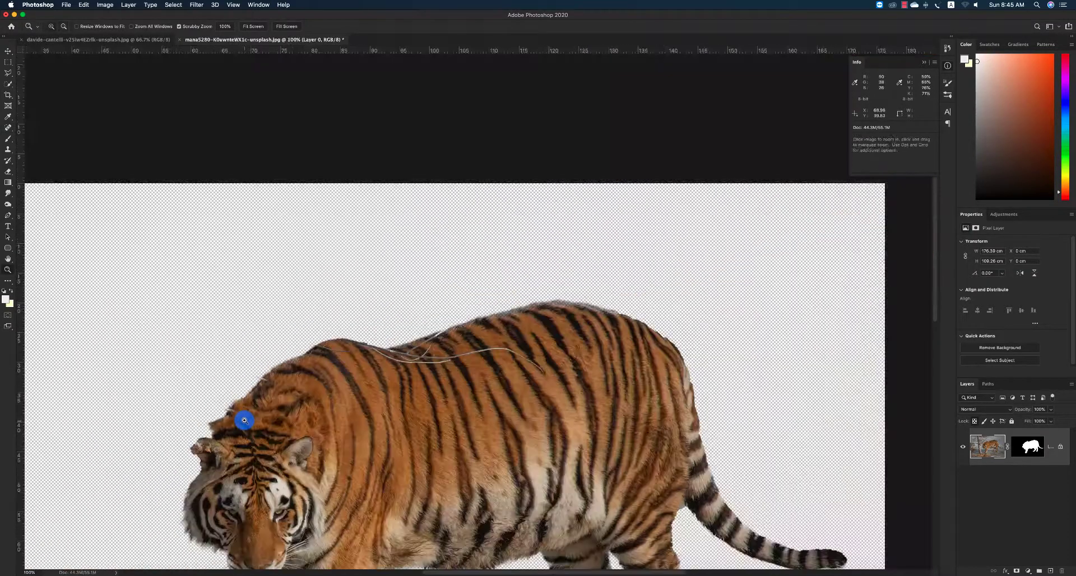
pyautogui.scroll(-1, 258, 424)
pyautogui.moveTo(212, 429); pyautogui.dragTo(254, 452)
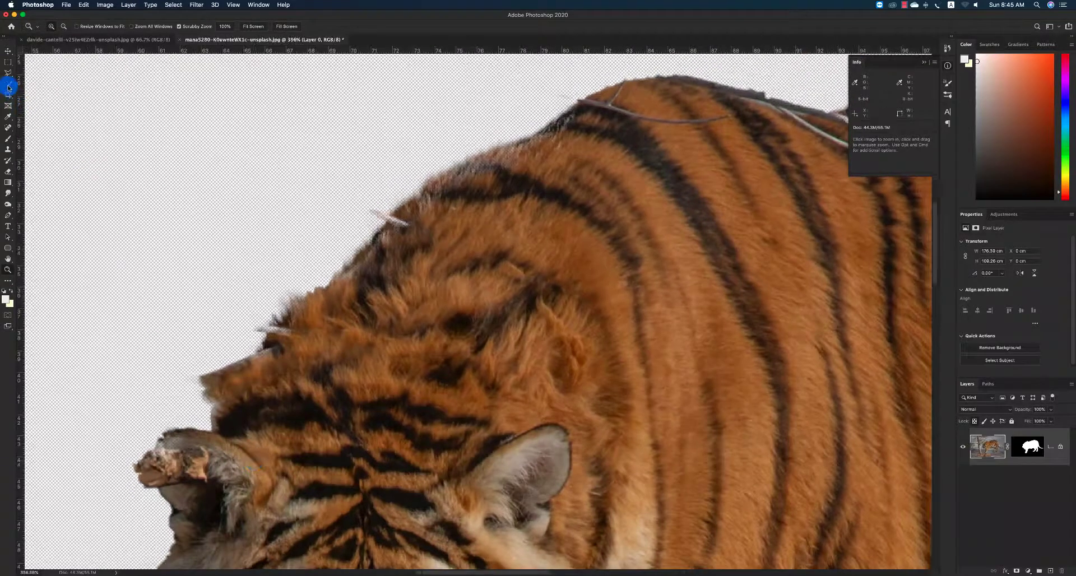
pyautogui.click(7, 140)
pyautogui.moveTo(214, 461)
pyautogui.mouseDown()
pyautogui.moveTo(191, 452)
pyautogui.moveTo(145, 470)
pyautogui.moveTo(202, 476)
pyautogui.moveTo(169, 465)
pyautogui.moveTo(214, 460)
pyautogui.moveTo(168, 464)
pyautogui.mouseUp()
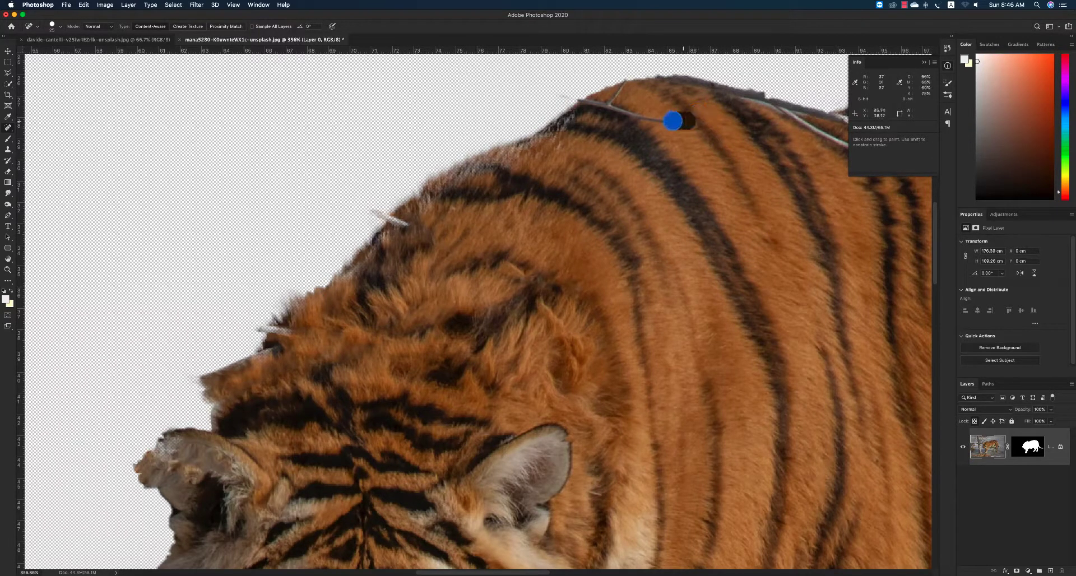
# Heal the thin forked twig across the top of the tiger's shoulder
pyautogui.moveTo(672, 120); pyautogui.dragTo(636, 119)
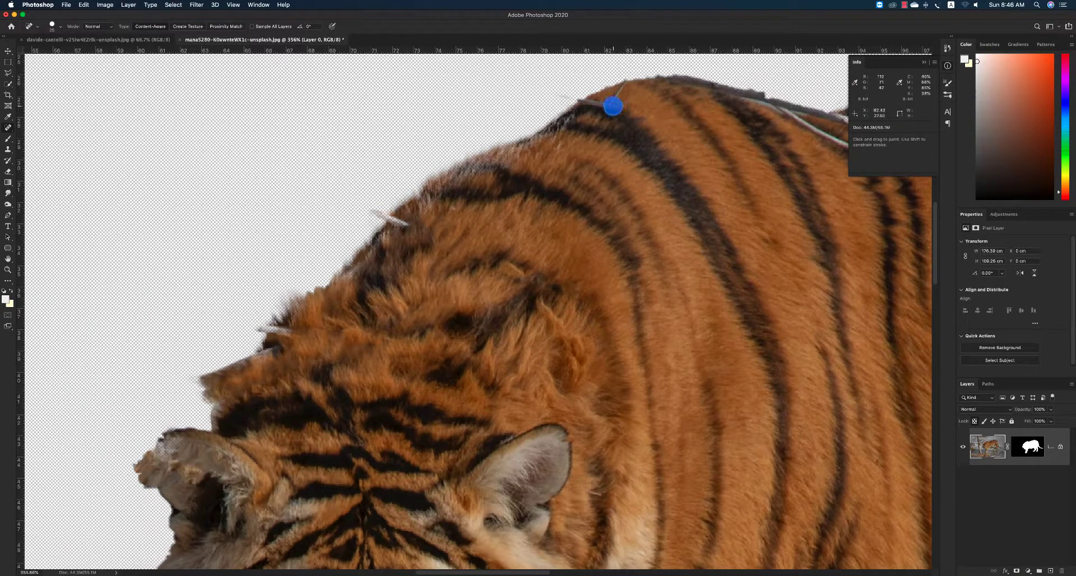
pyautogui.moveTo(613, 99); pyautogui.dragTo(566, 98)
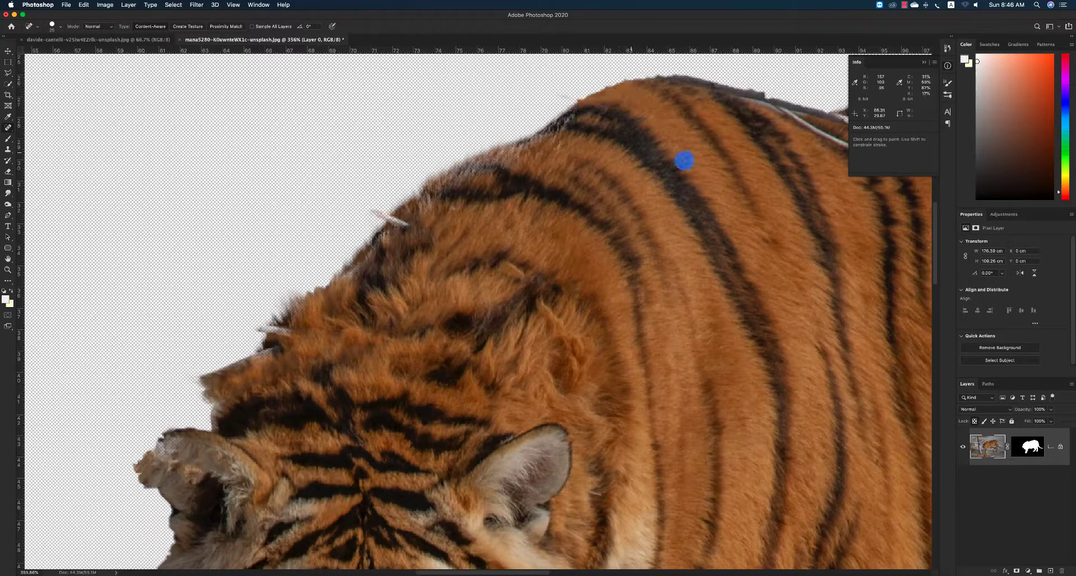
pyautogui.moveTo(545, 191); pyautogui.dragTo(503, 190)
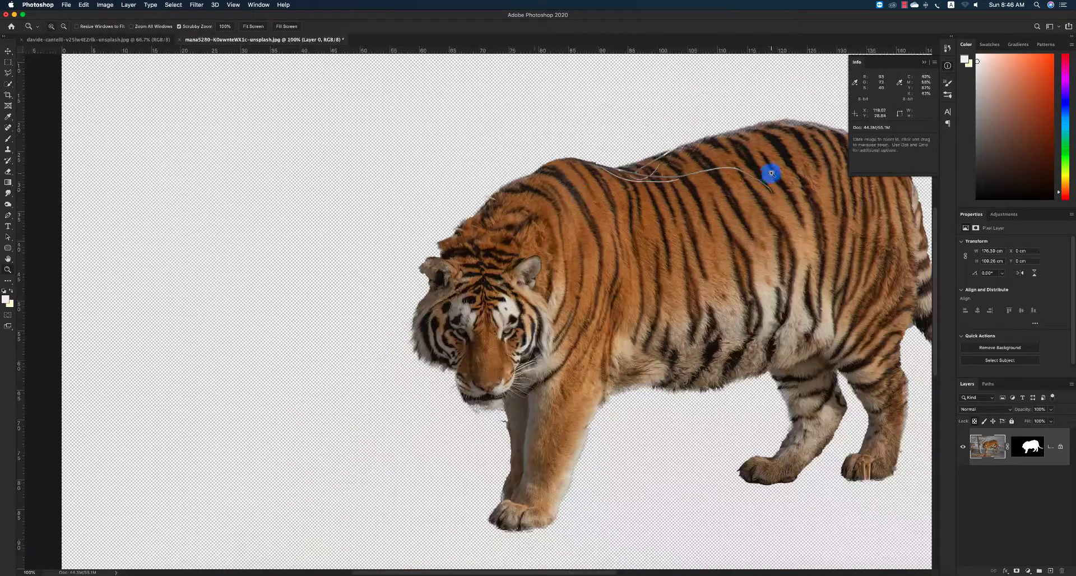
# Heal the long curved twig across the tiger's back and the rear end of the light twig beneath it
pyautogui.moveTo(771, 174); pyautogui.dragTo(808, 202)
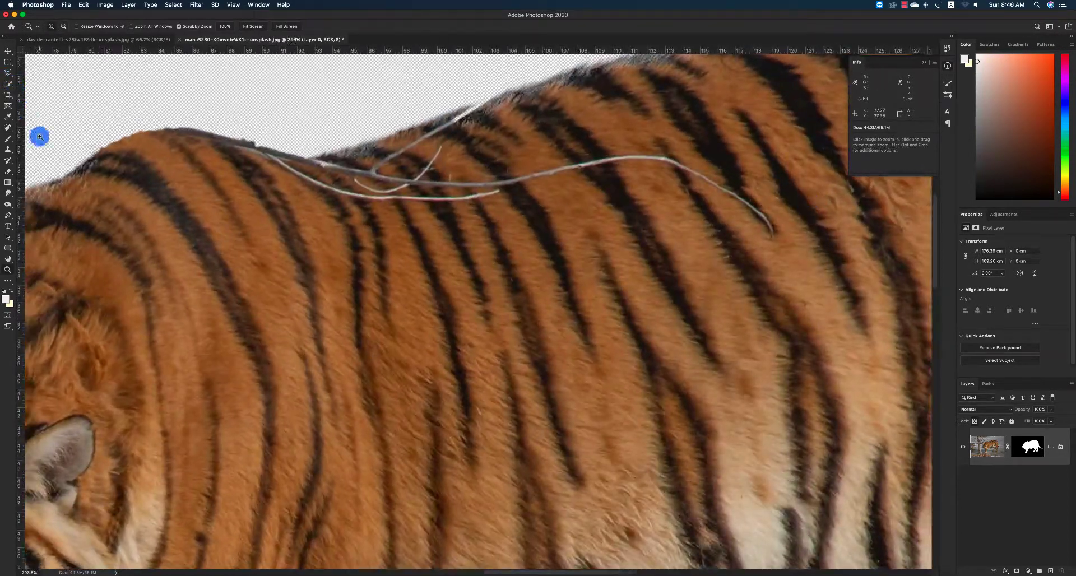
pyautogui.click(8, 128)
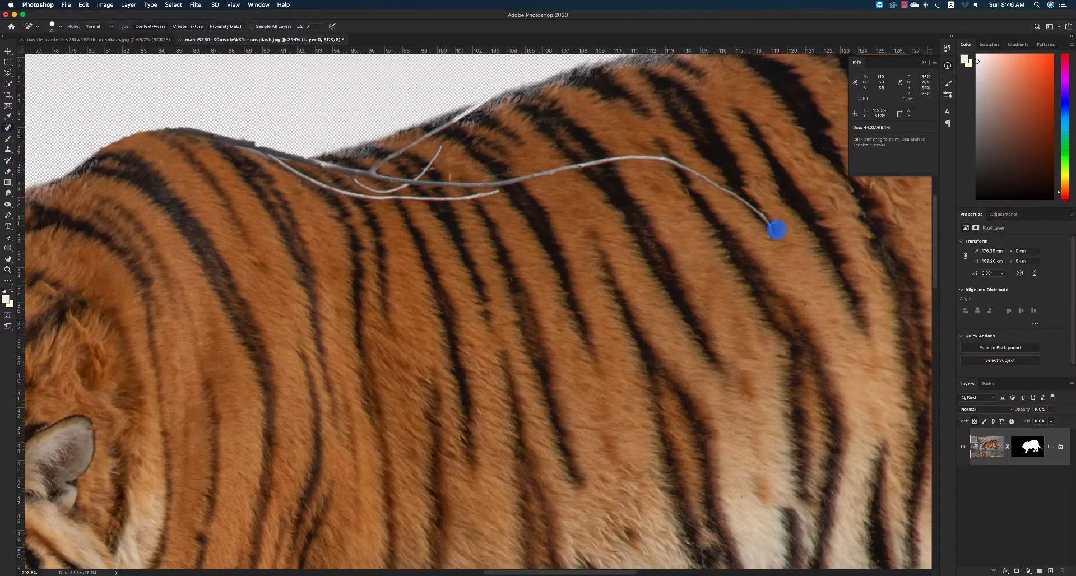
pyautogui.moveTo(745, 205)
pyautogui.mouseDown()
pyautogui.moveTo(684, 167)
pyautogui.moveTo(622, 158)
pyautogui.moveTo(526, 177)
pyautogui.mouseUp()
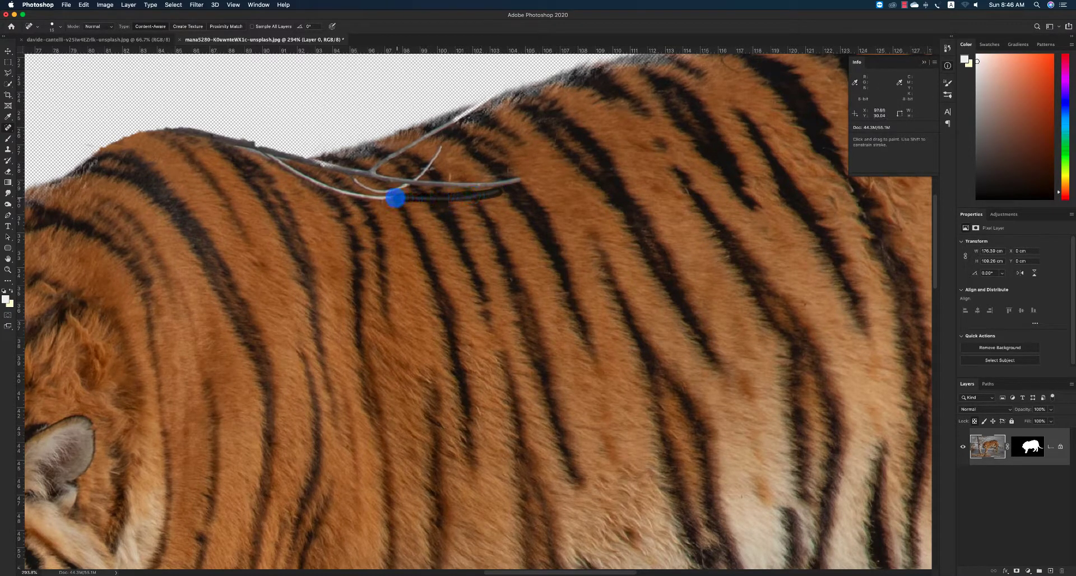
pyautogui.moveTo(395, 197); pyautogui.dragTo(395, 197)
pyautogui.moveTo(522, 178); pyautogui.dragTo(414, 183)
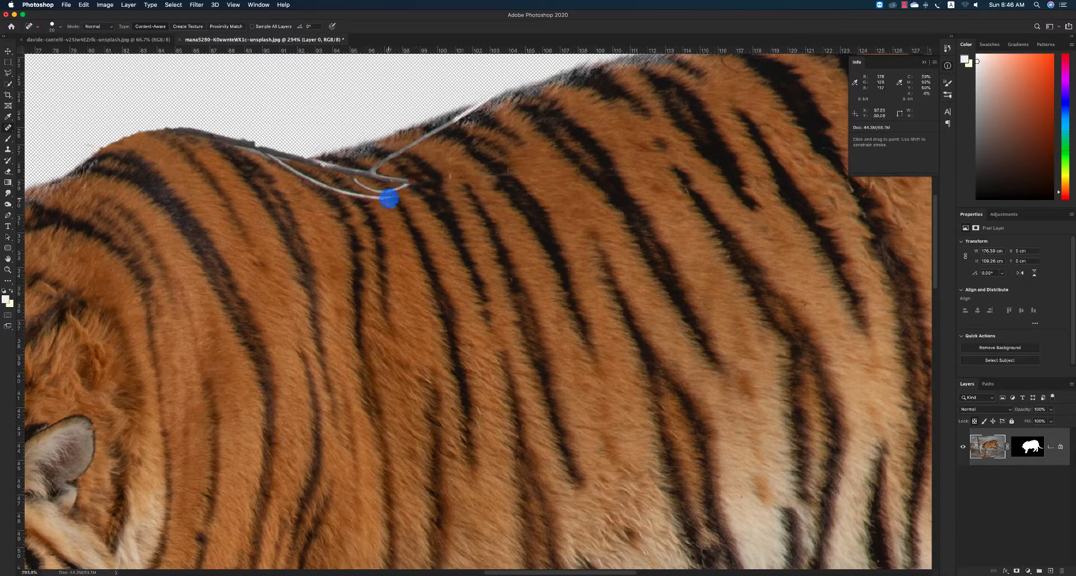
# Heal the remaining twigs in the dip behind the shoulder and along the upper edge of the back
pyautogui.moveTo(388, 198); pyautogui.dragTo(169, 131)
pyautogui.moveTo(329, 186); pyautogui.dragTo(269, 165)
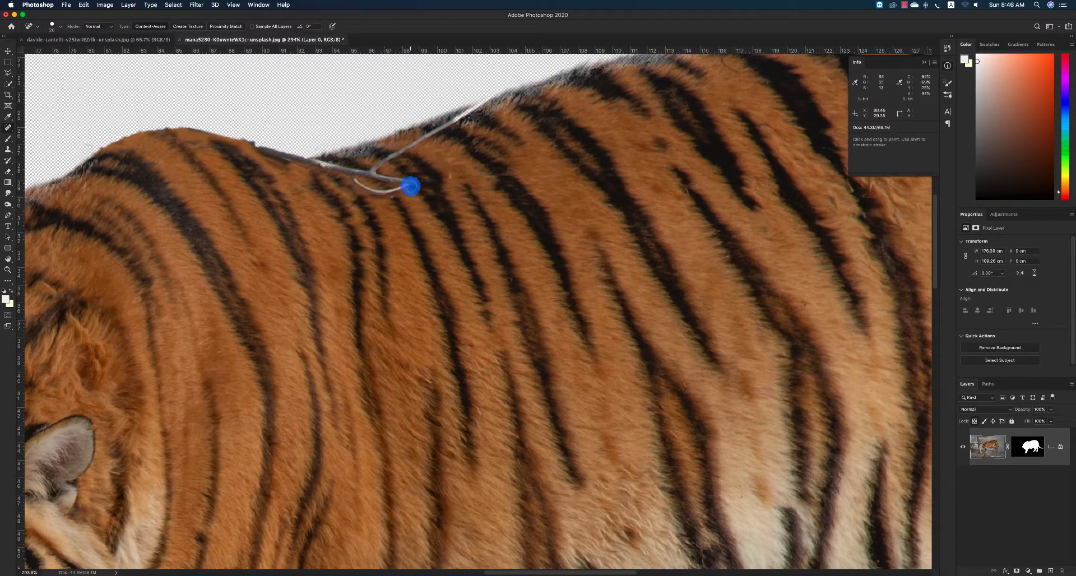
pyautogui.moveTo(411, 186)
pyautogui.mouseDown()
pyautogui.moveTo(363, 188)
pyautogui.moveTo(350, 179)
pyautogui.moveTo(401, 179)
pyautogui.moveTo(264, 149)
pyautogui.moveTo(349, 167)
pyautogui.moveTo(453, 118)
pyautogui.moveTo(376, 166)
pyautogui.moveTo(404, 187)
pyautogui.moveTo(368, 168)
pyautogui.moveTo(385, 194)
pyautogui.mouseUp()
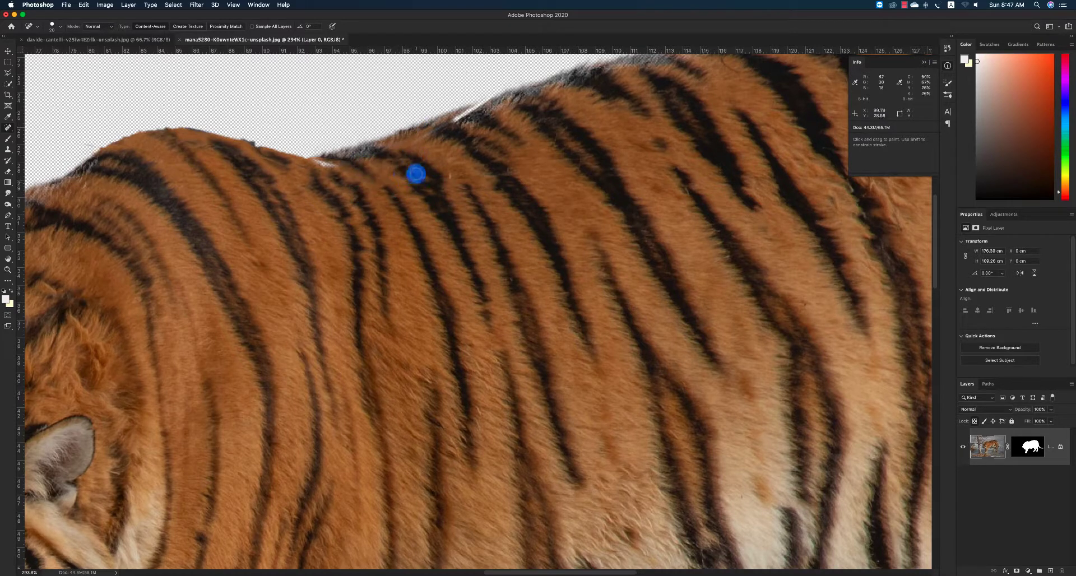
pyautogui.moveTo(285, 163); pyautogui.dragTo(167, 131)
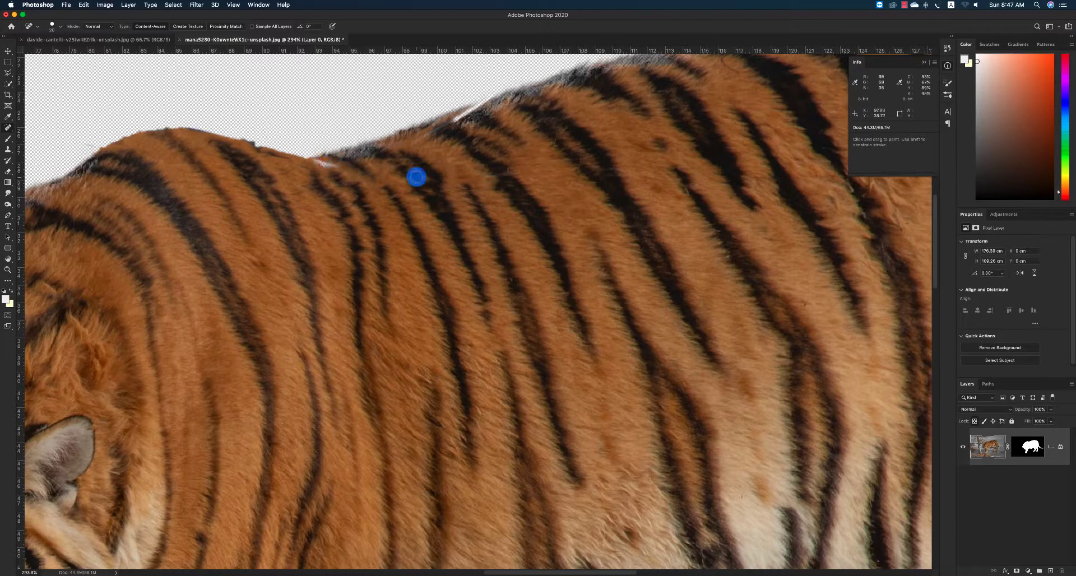
pyautogui.moveTo(423, 140)
pyautogui.mouseDown()
pyautogui.moveTo(475, 96)
pyautogui.moveTo(500, 107)
pyautogui.mouseUp()
# Load the tiger's layer mask as a selection
pyautogui.click(1028, 447)
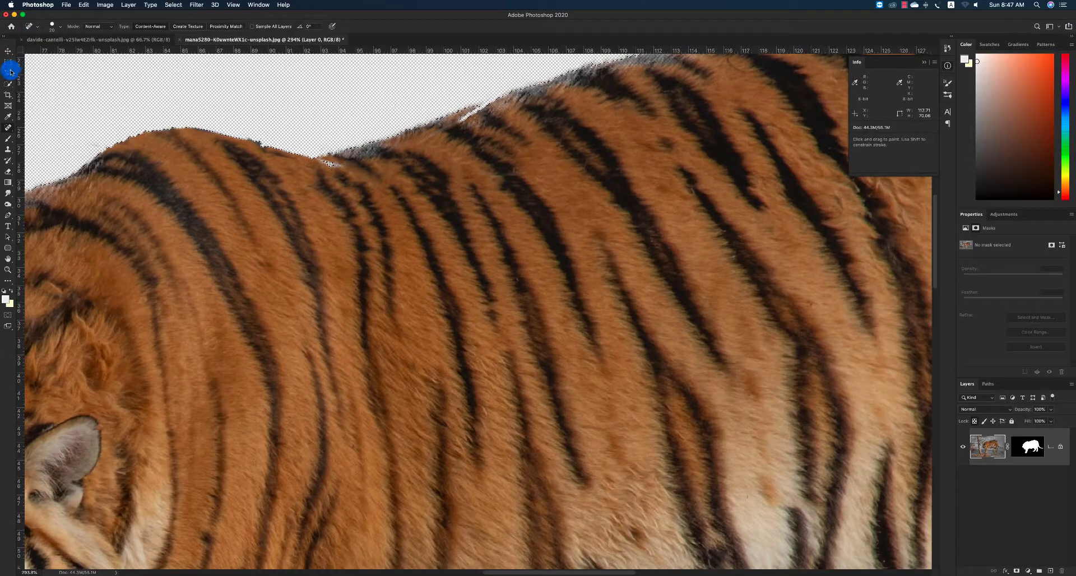
pyautogui.click(8, 72)
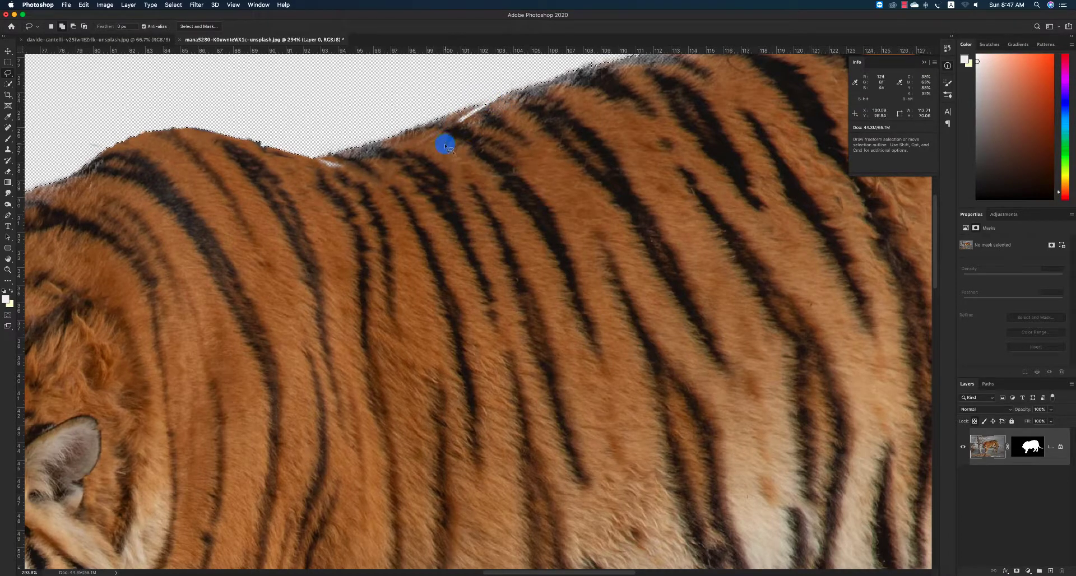
pyautogui.press('z')
pyautogui.keyDown('alt'); pyautogui.click(297, 171); pyautogui.keyUp('alt')
pyautogui.keyDown('alt'); pyautogui.click(590, 185); pyautogui.keyUp('alt')
pyautogui.moveTo(604, 137); pyautogui.dragTo(628, 170)
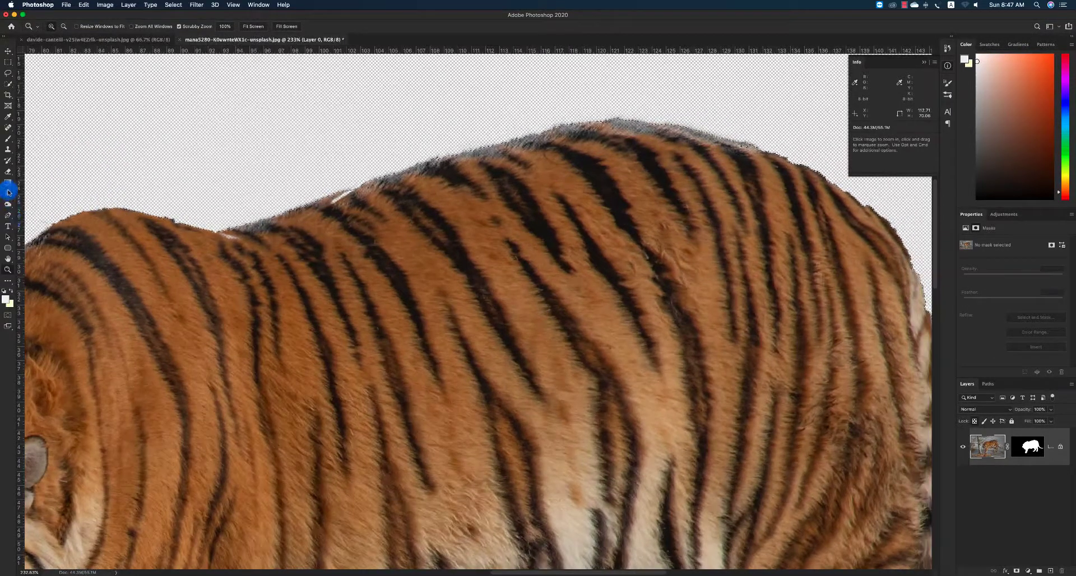
# Set the Smudge tool to the plum1.jpg tip from the tree brush set
pyautogui.click(8, 193)
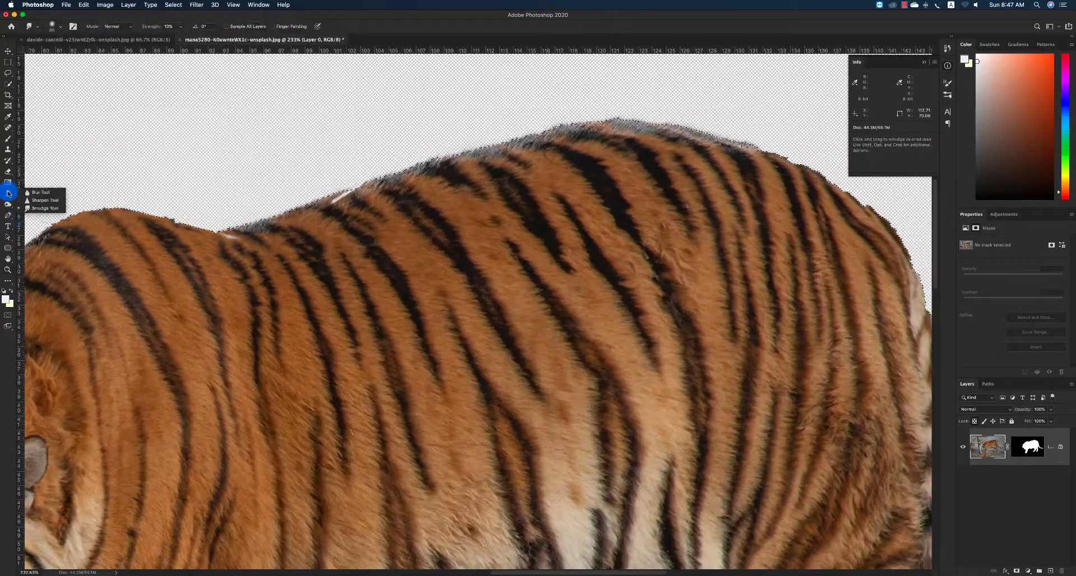
pyautogui.click(28, 205)
pyautogui.click(60, 30)
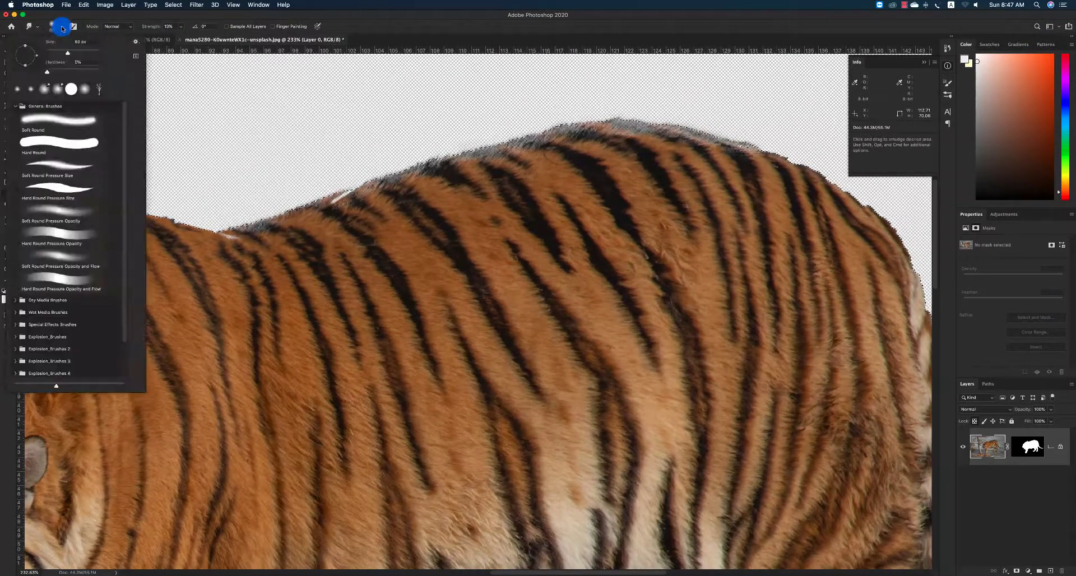
pyautogui.click(79, 166)
pyautogui.click(101, 103)
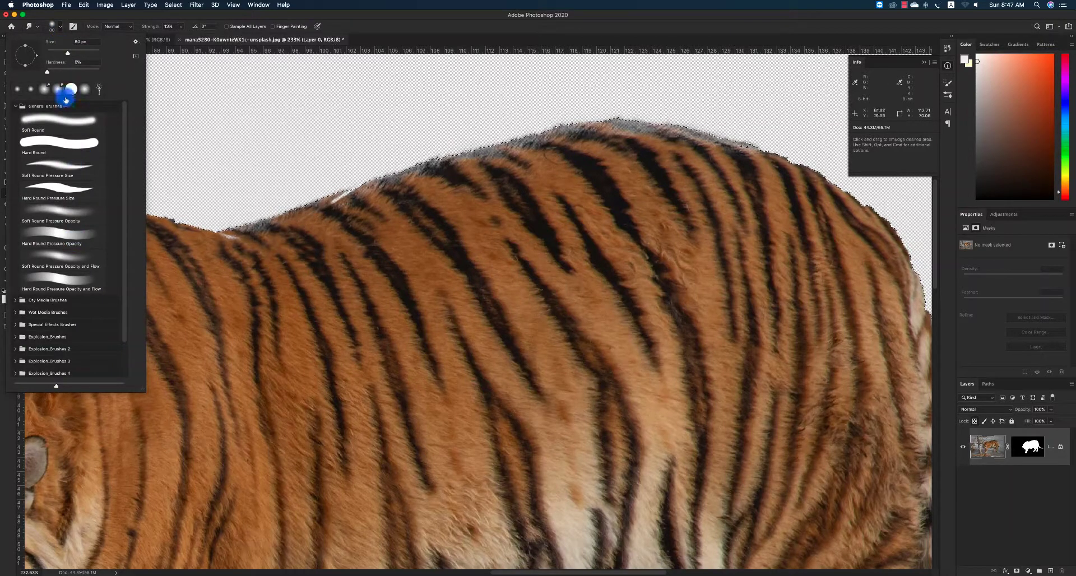
pyautogui.click(15, 106)
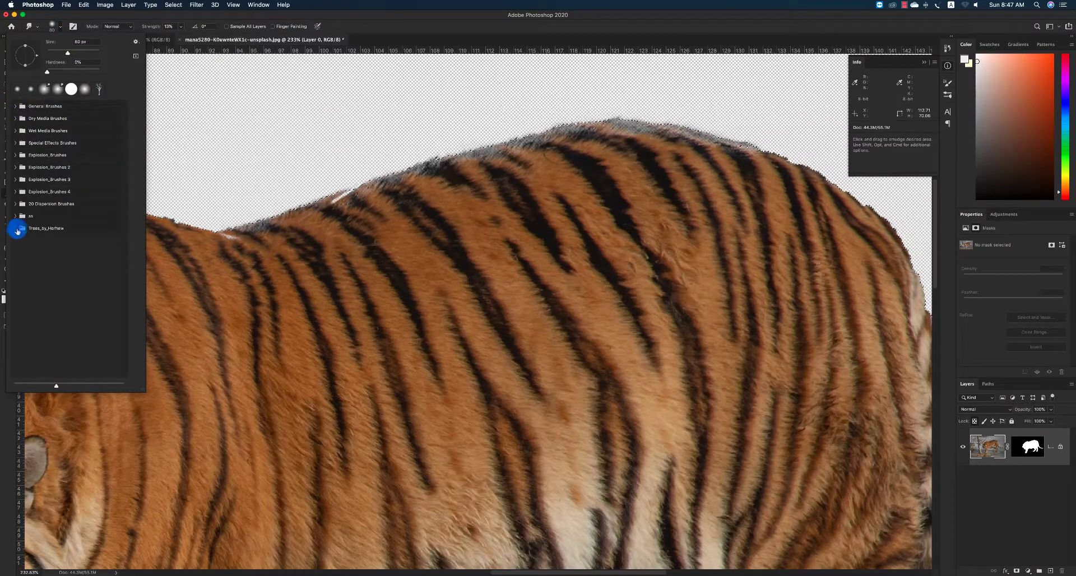
pyautogui.click(17, 229)
pyautogui.click(76, 243)
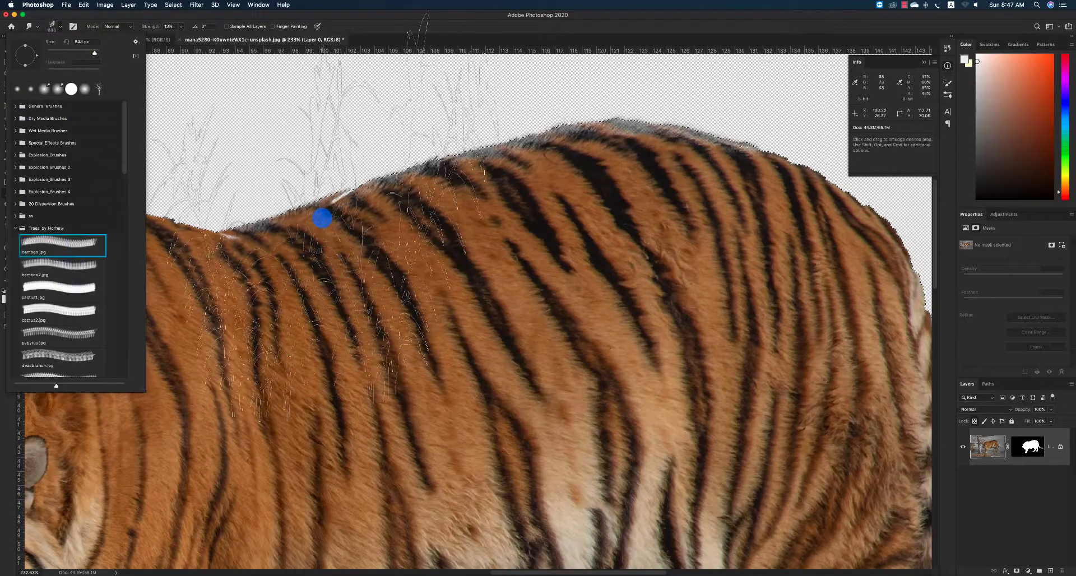
pyautogui.scroll(-6, 89, 324)
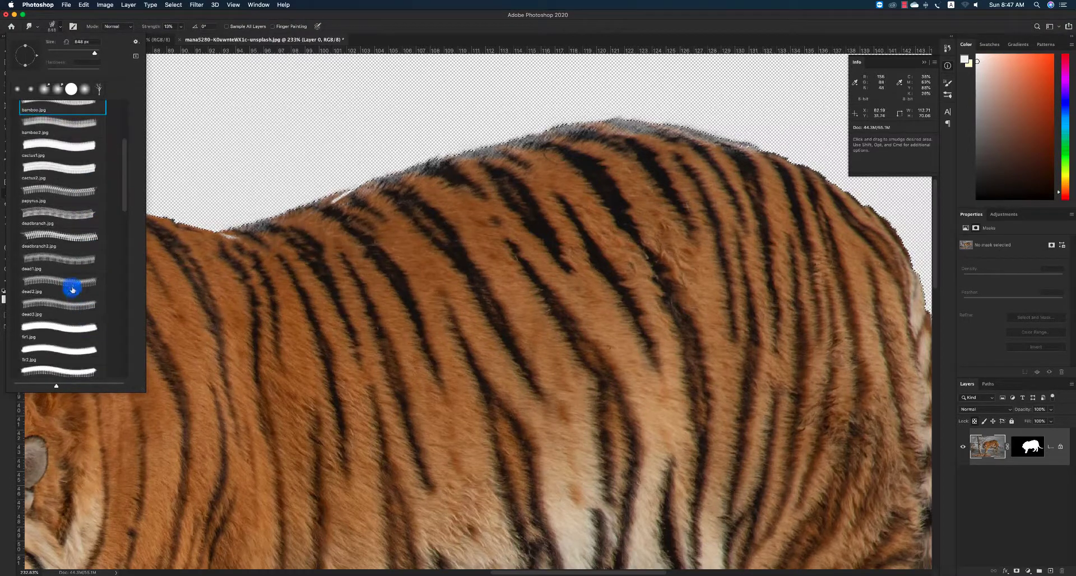
pyautogui.click(72, 289)
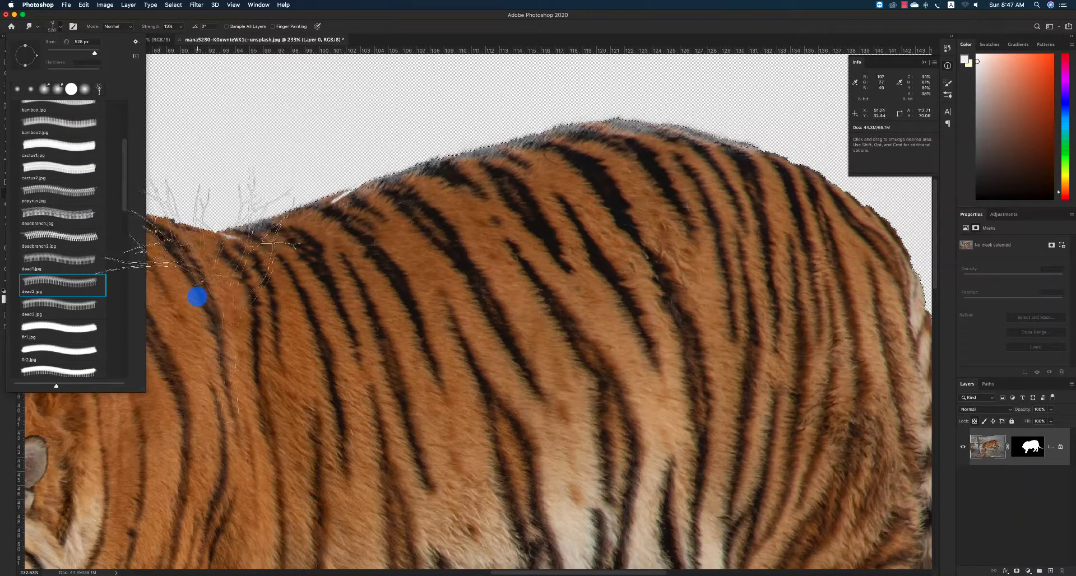
pyautogui.click(84, 374)
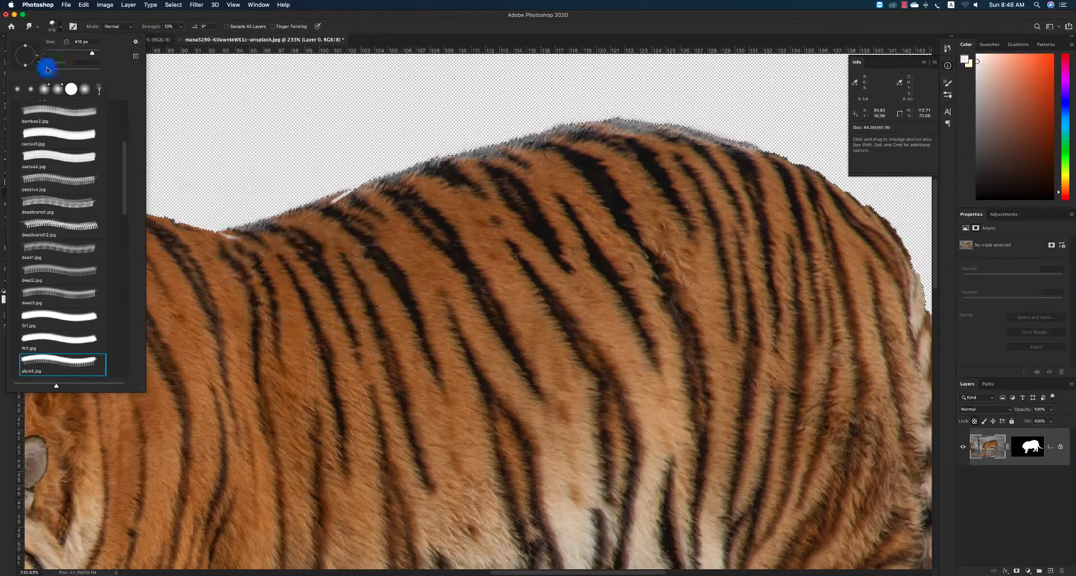
# Rotate the smudge tip to -173° and make the tip several sizes smaller
pyautogui.moveTo(20, 59); pyautogui.dragTo(19, 55)
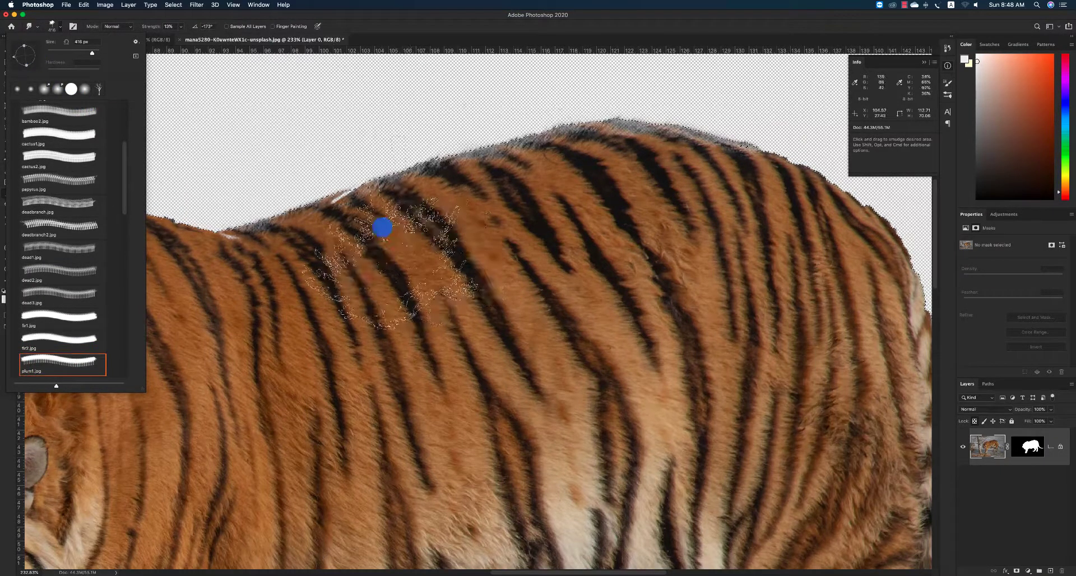
pyautogui.click(545, 37)
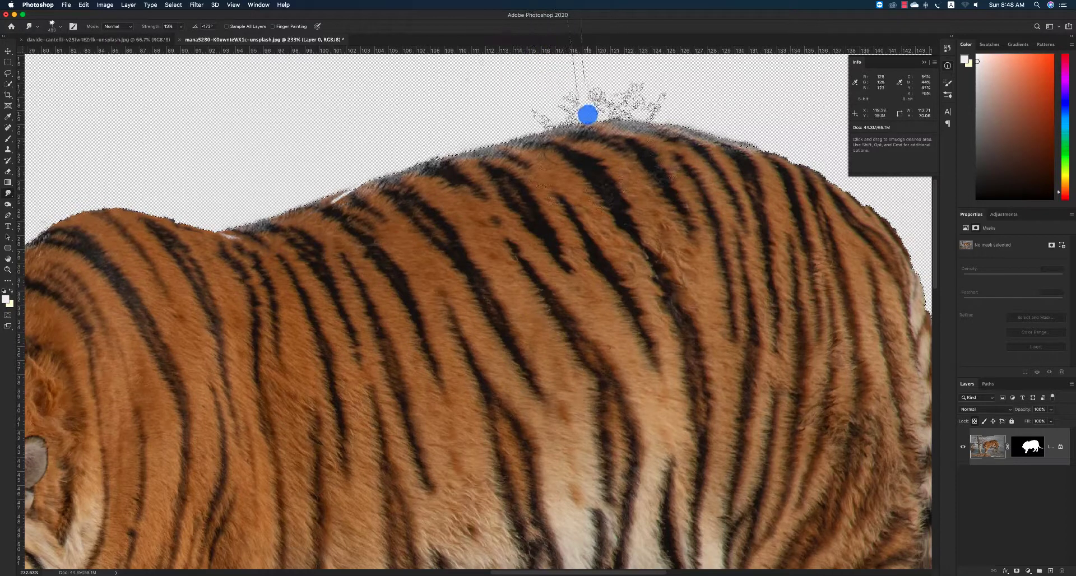
pyautogui.press('[')
pyautogui.press('[')
pyautogui.press('[')
pyautogui.press('[')
pyautogui.press('[')
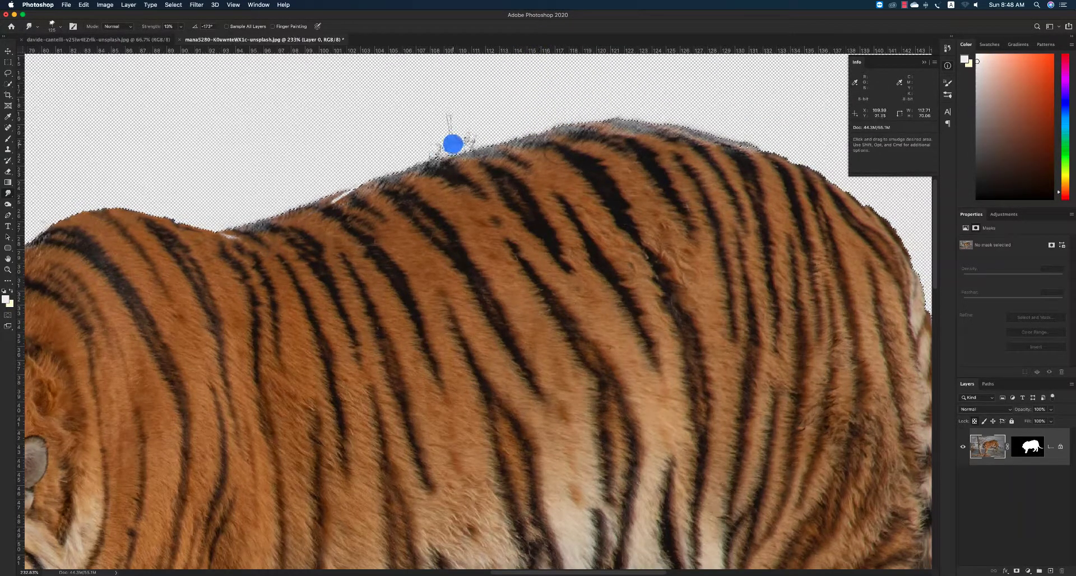
# Smudge the fur edge along the tiger's back, unlocking the layer, and clear the selection
pyautogui.moveTo(415, 163); pyautogui.dragTo(314, 202)
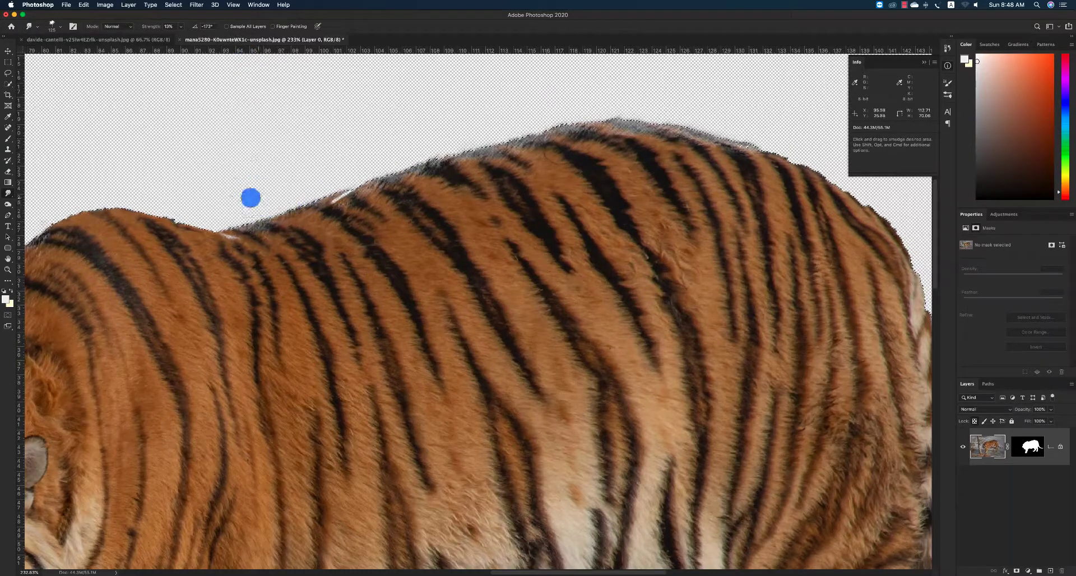
pyautogui.click(975, 423)
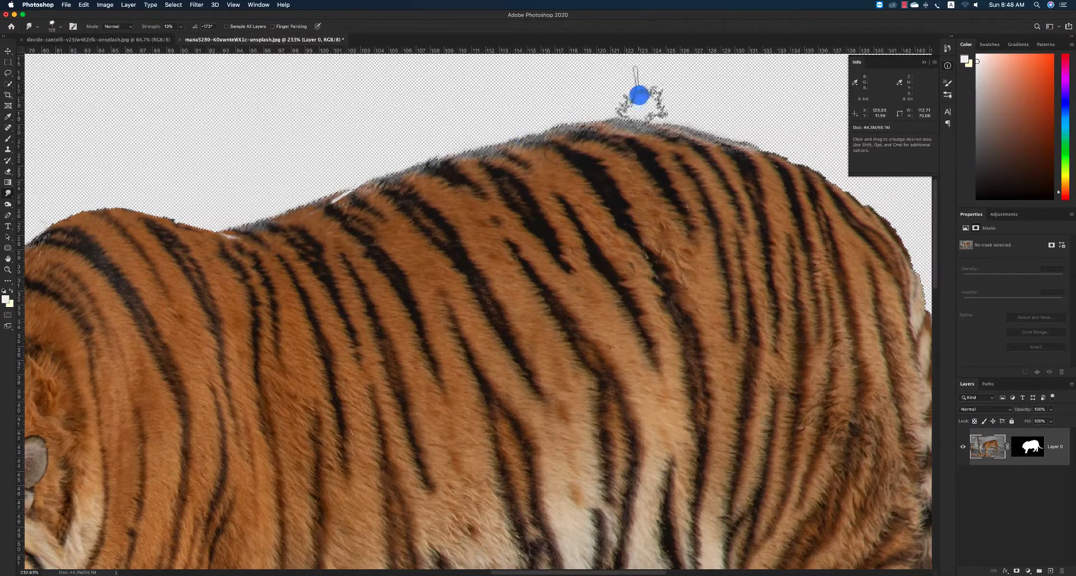
pyautogui.scroll(-3, 463, 108)
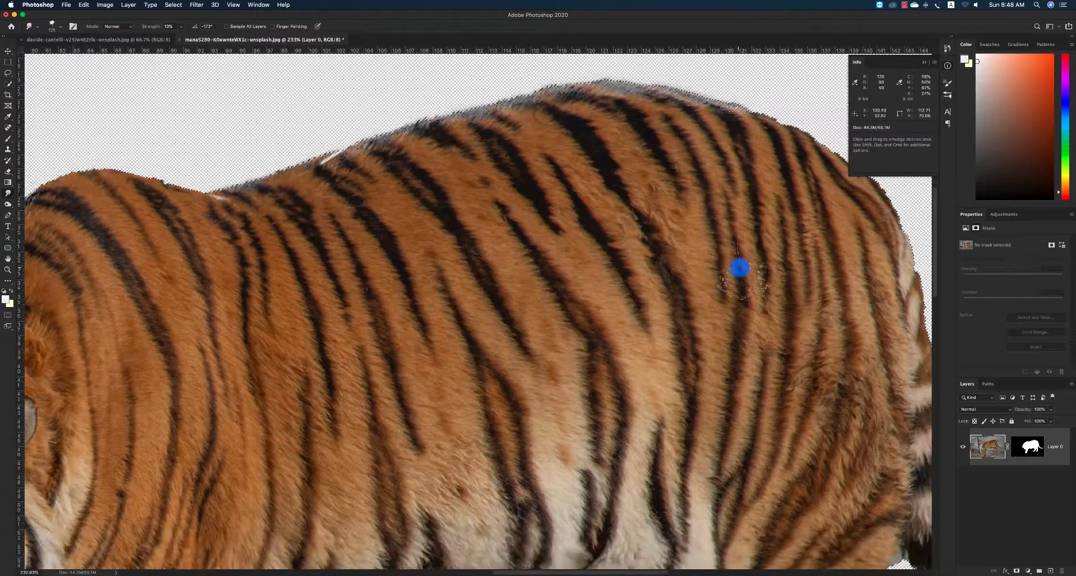
pyautogui.scroll(1, 663, 387)
pyautogui.press('super+d')
# Duplicate the masked tiger layer and convert both tiger layers into one smart object
pyautogui.keyDown('alt'); pyautogui.click(648, 296); pyautogui.keyUp('alt')
pyautogui.keyDown('alt'); pyautogui.click(648, 296); pyautogui.keyUp('alt')
pyautogui.keyDown('alt'); pyautogui.click(649, 296); pyautogui.keyUp('alt')
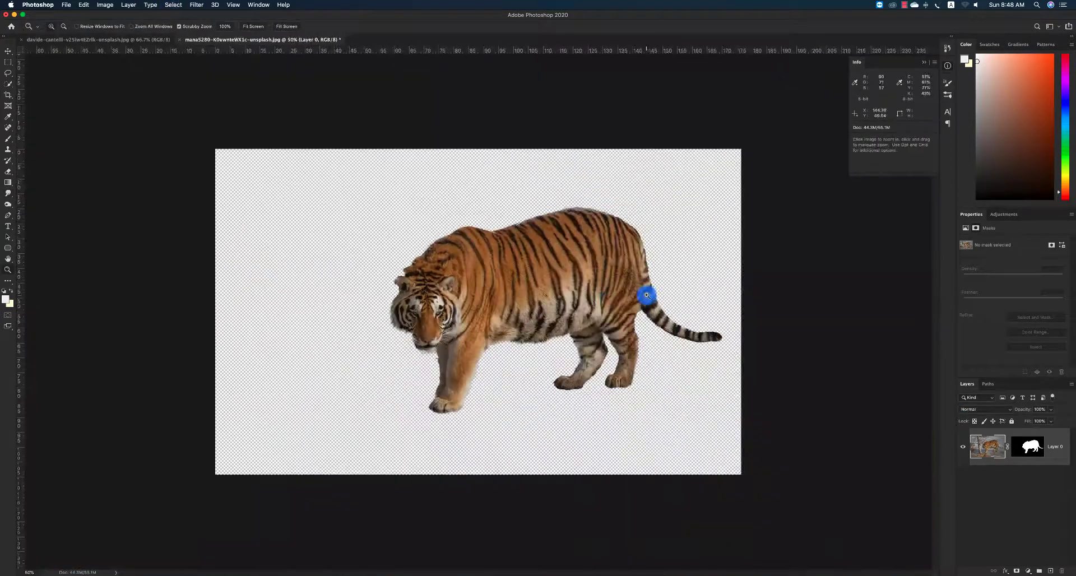
pyautogui.moveTo(1046, 457); pyautogui.dragTo(1051, 569)
pyautogui.press('z')
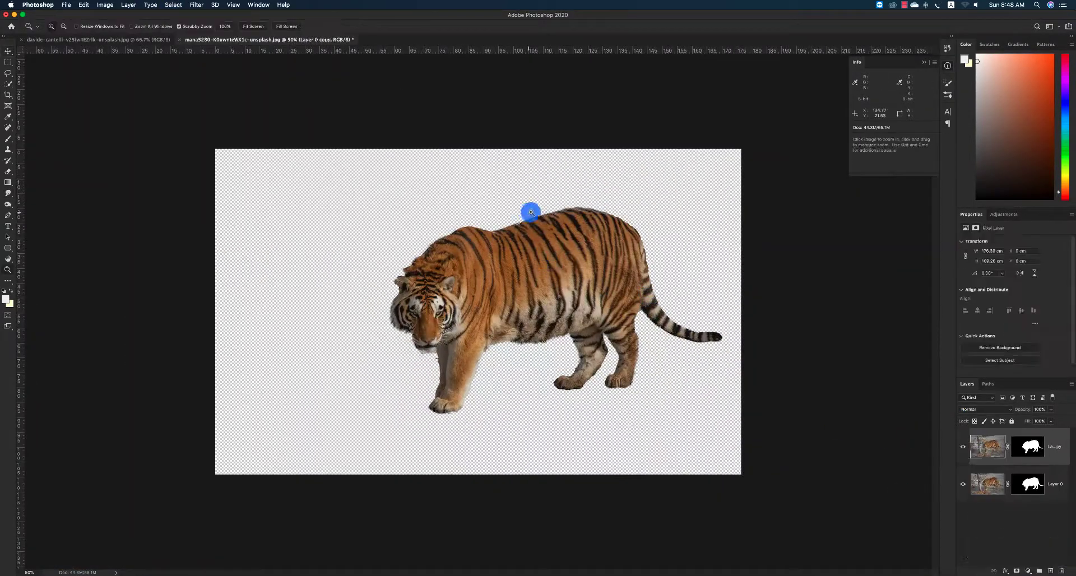
pyautogui.moveTo(545, 217); pyautogui.dragTo(565, 246)
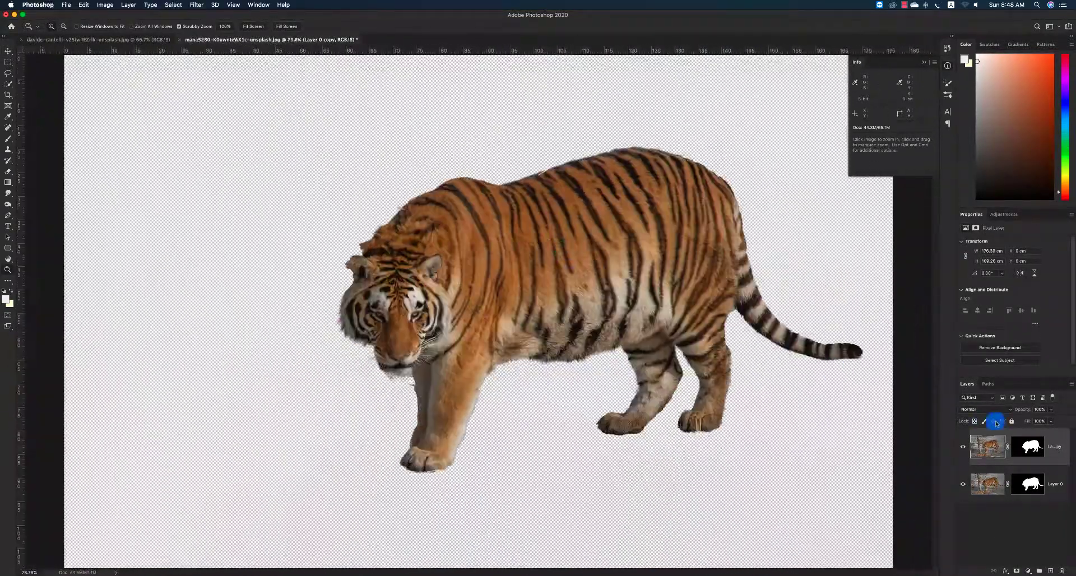
pyautogui.keyDown('shift'); pyautogui.click(1058, 478); pyautogui.keyUp('shift')
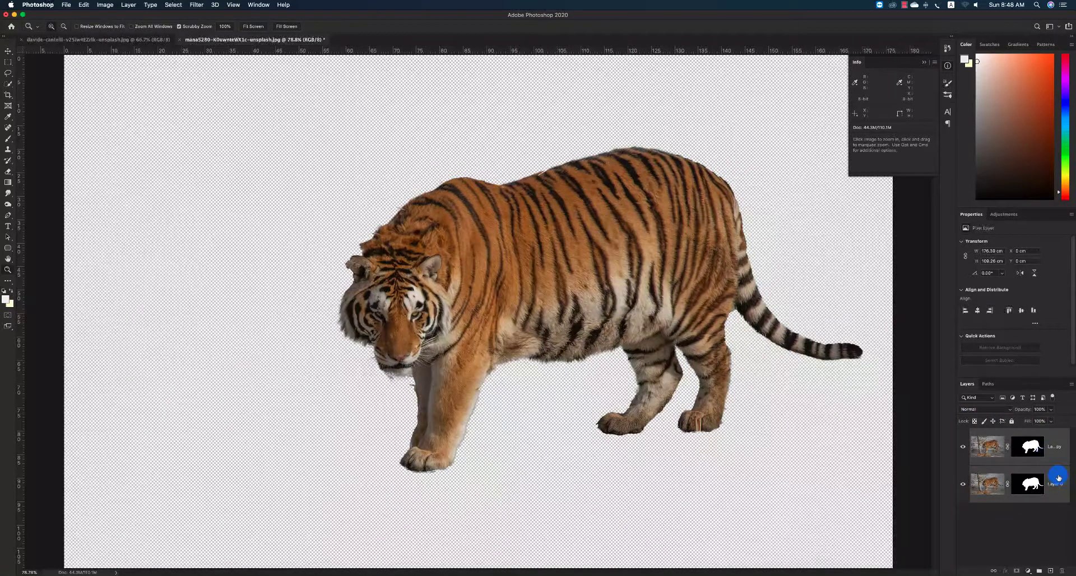
pyautogui.rightClick(1057, 479)
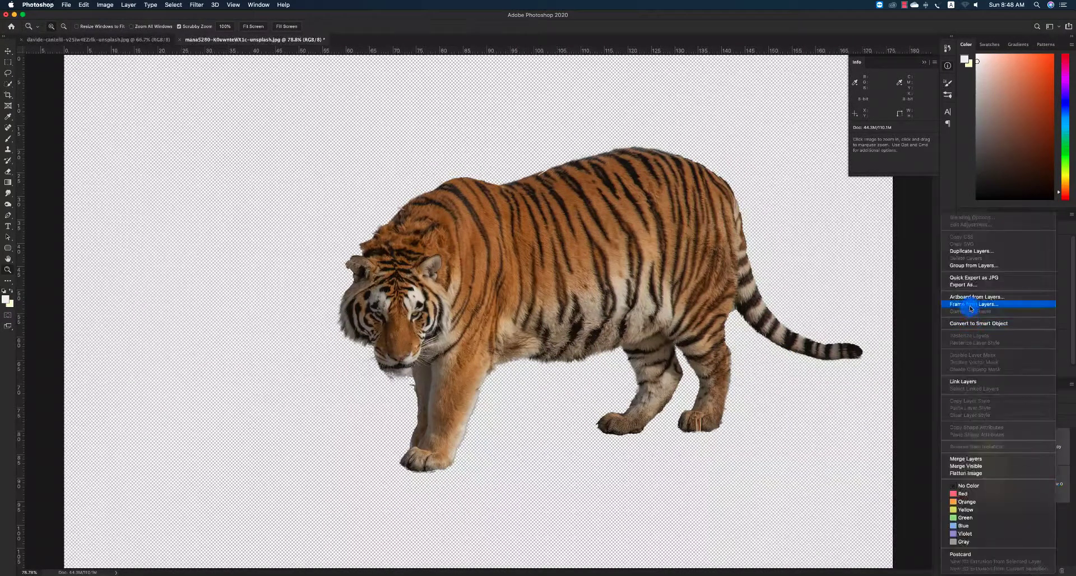
pyautogui.click(986, 301)
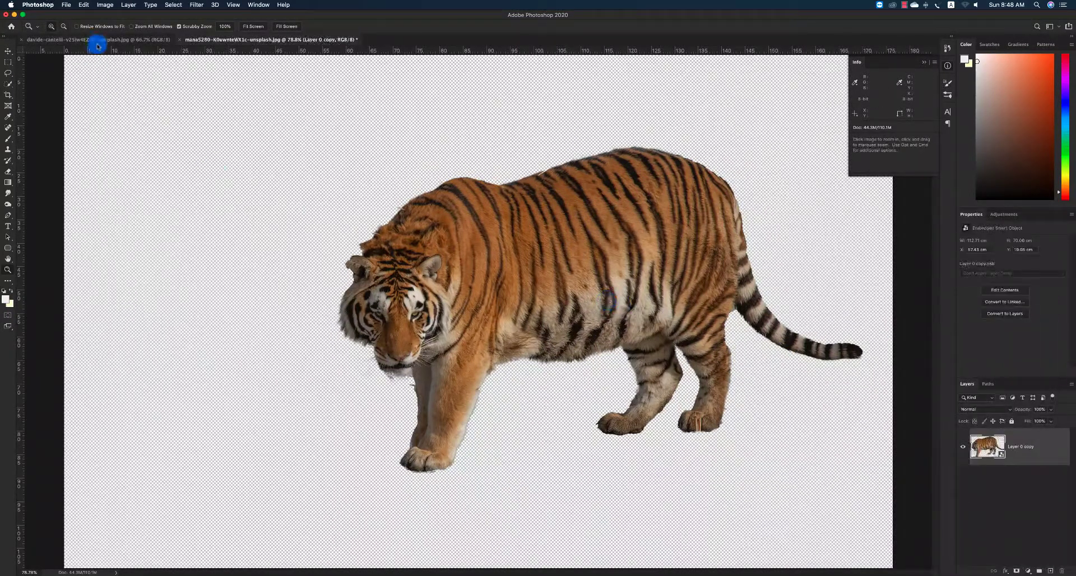
# Move the tiger smart object into the davide-cantelli landscape image, placing it behind and beside the standing man
pyautogui.click(98, 41)
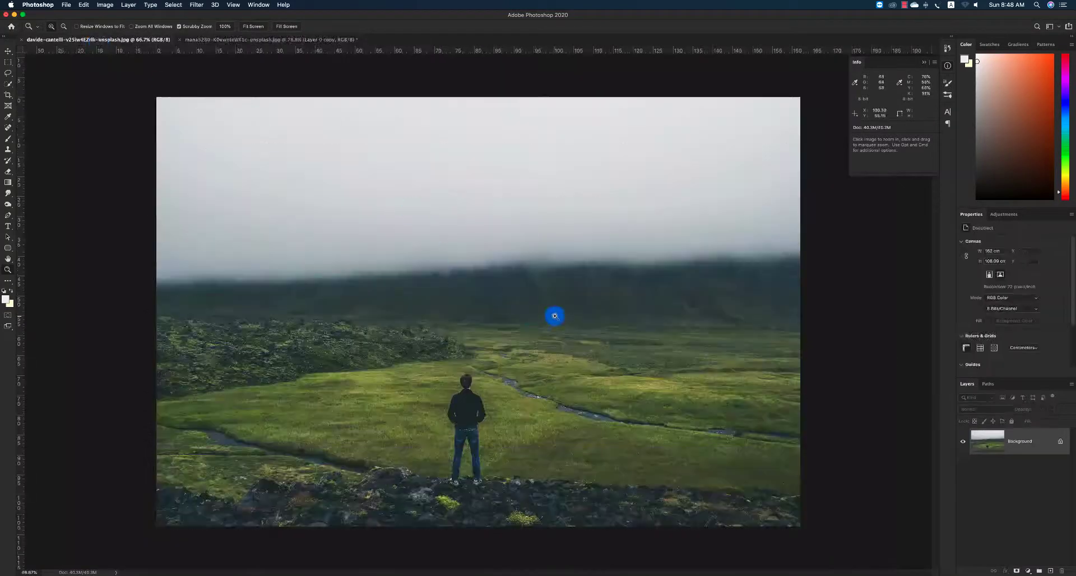
pyautogui.press('v')
pyautogui.click(245, 39)
pyautogui.moveTo(494, 242); pyautogui.dragTo(639, 337)
pyautogui.click(329, 405)
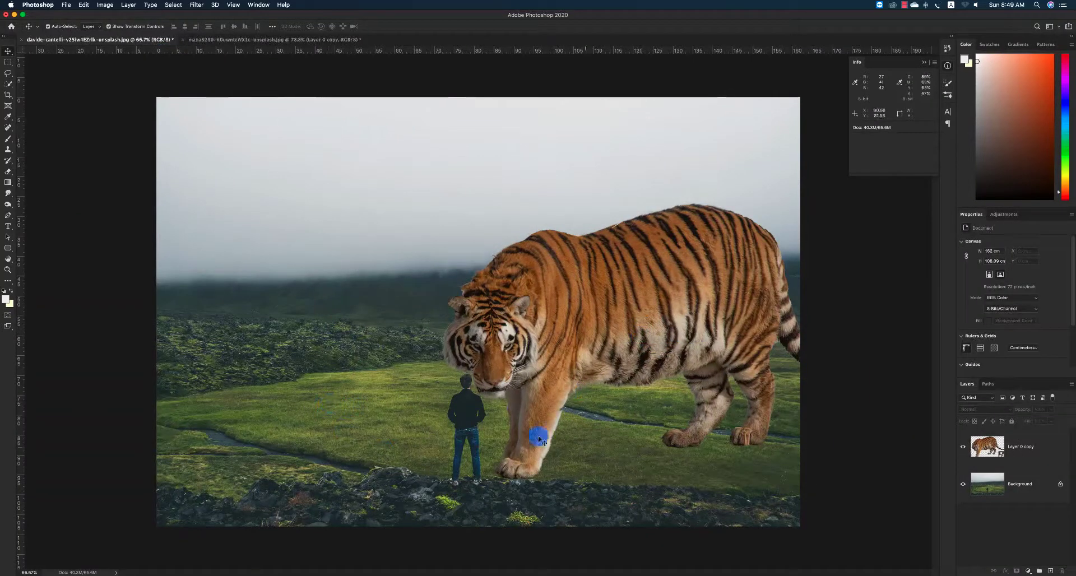
# Hide the tiger layer, unlock the landscape background and shift it about 32 cm to the left
pyautogui.click(963, 447)
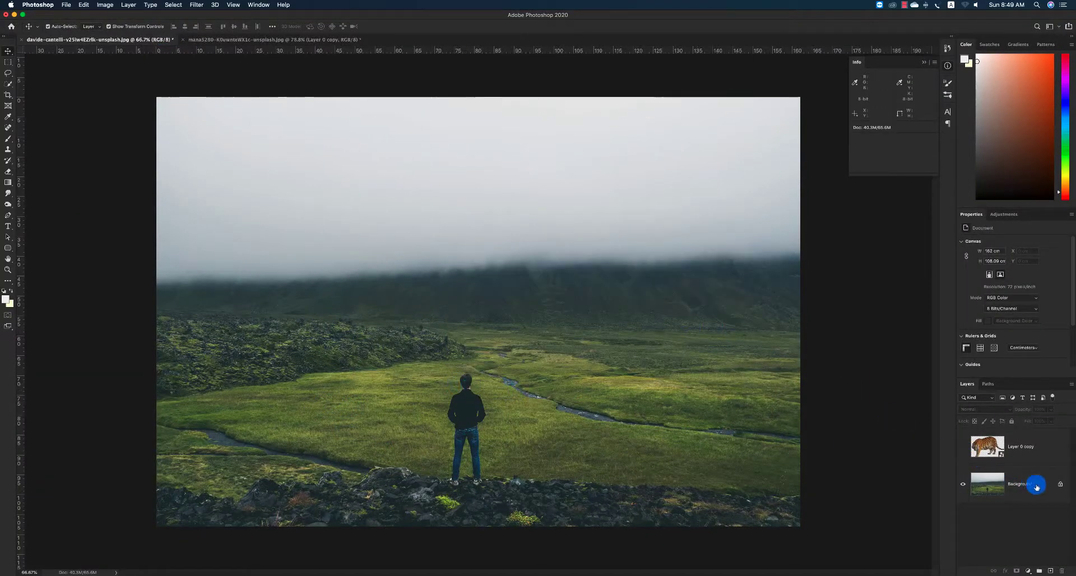
pyautogui.click(1059, 485)
pyautogui.moveTo(471, 413); pyautogui.dragTo(337, 409)
# Select the empty strip with a narrow overlap of the landscape's right edge and fill it with Content-Aware Fill on a new layer
pyautogui.click(8, 62)
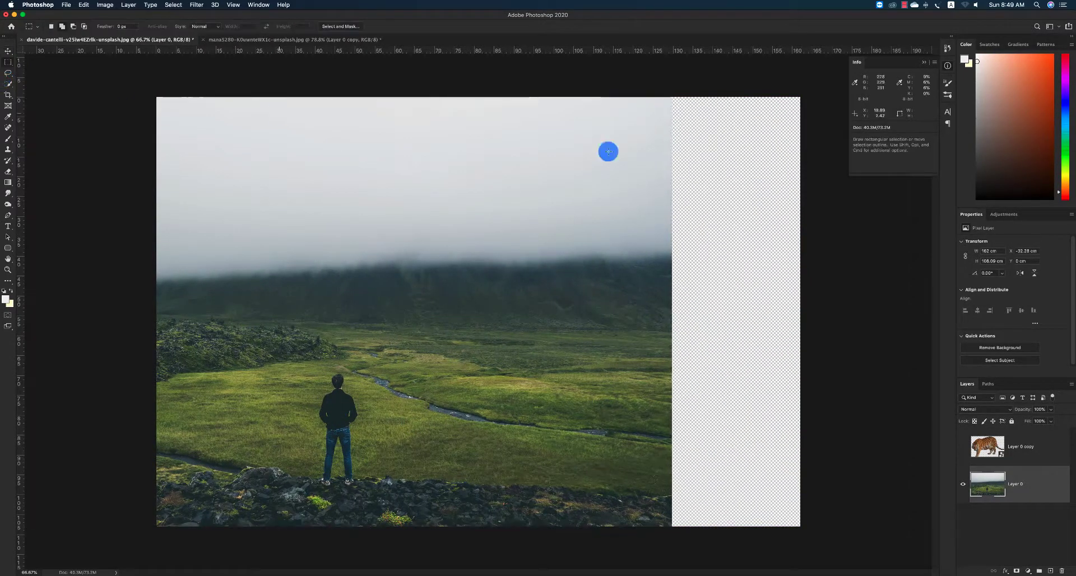
pyautogui.moveTo(653, 94); pyautogui.dragTo(908, 516)
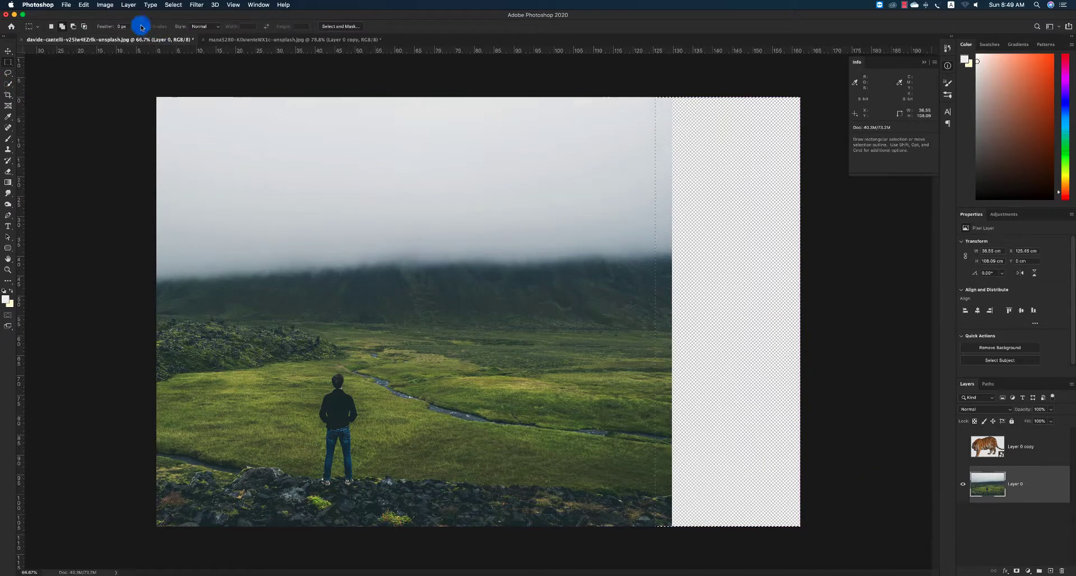
pyautogui.click(105, 5)
pyautogui.moveTo(84, 5)
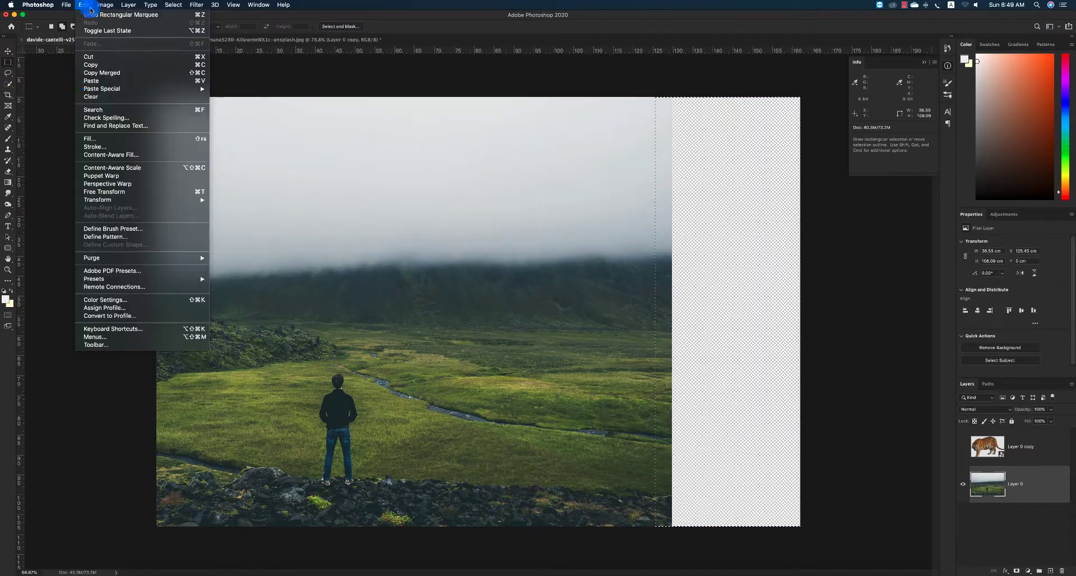
pyautogui.click(120, 155)
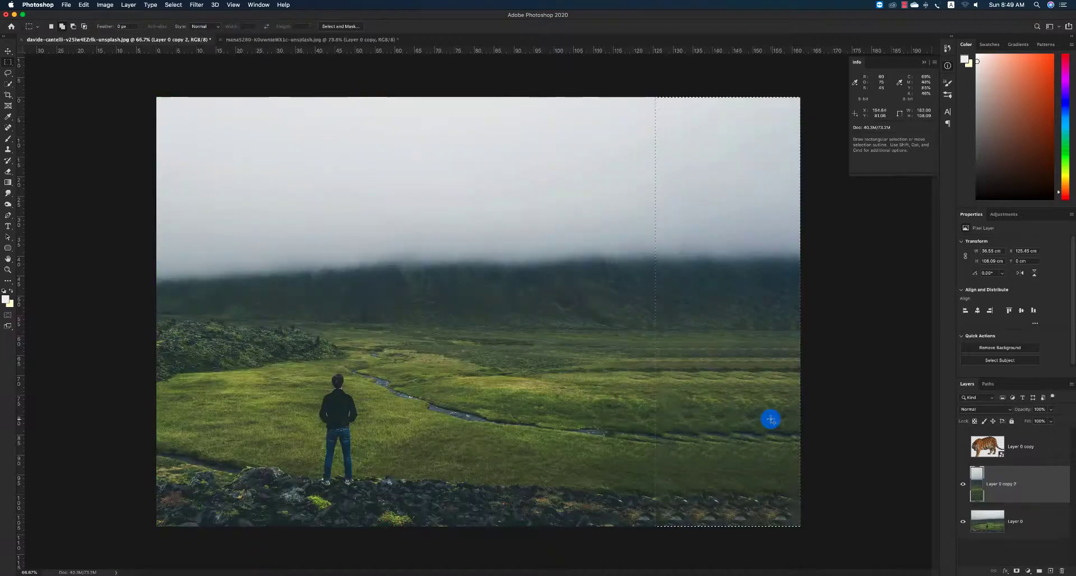
# Show the tiger layer, scale it to about 72% and place the tiger on the grass to the right of the man
pyautogui.press('v')
pyautogui.click(985, 453)
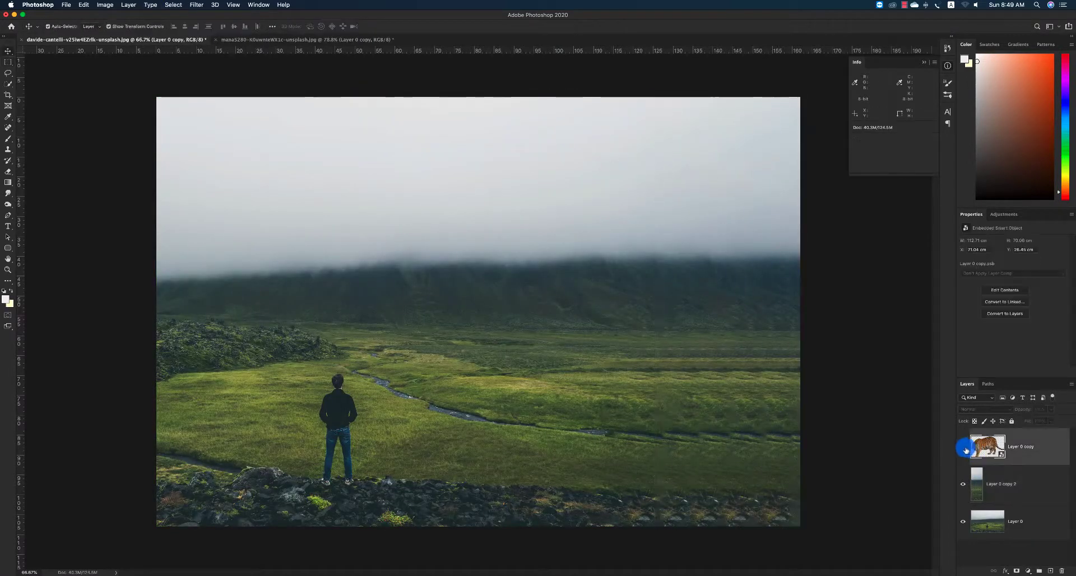
pyautogui.click(963, 447)
pyautogui.moveTo(581, 314); pyautogui.dragTo(530, 322)
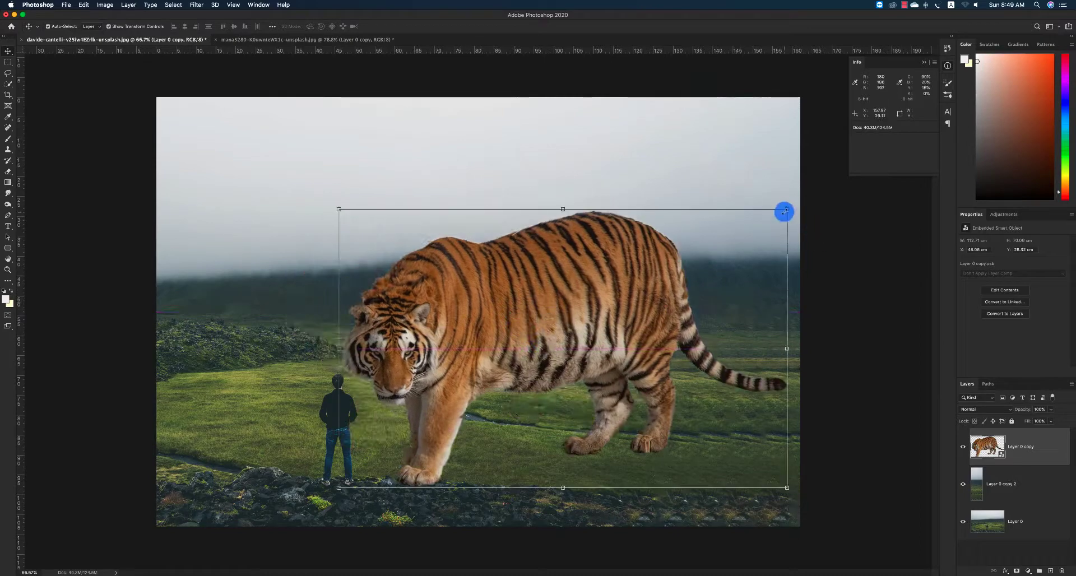
pyautogui.moveTo(785, 210); pyautogui.dragTo(681, 318)
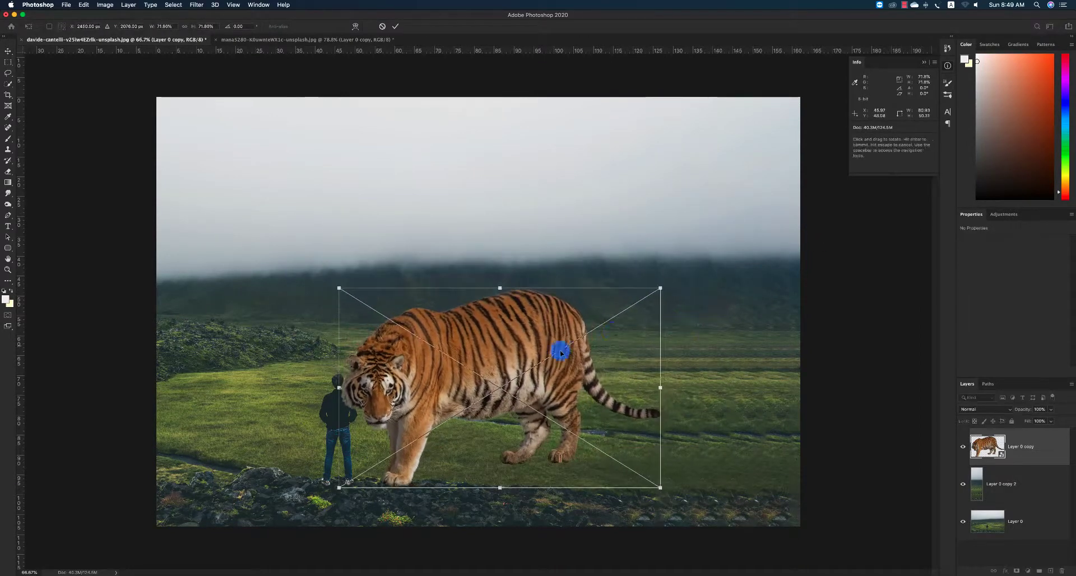
pyautogui.moveTo(560, 351); pyautogui.dragTo(408, 330)
pyautogui.press('Return')
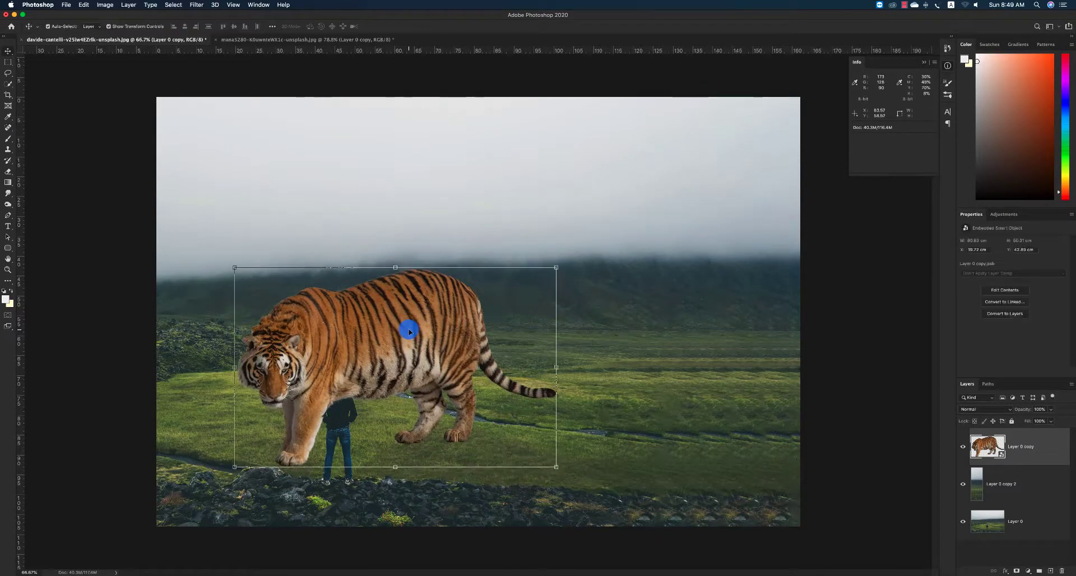
pyautogui.click(983, 508)
pyautogui.moveTo(365, 358); pyautogui.dragTo(592, 364)
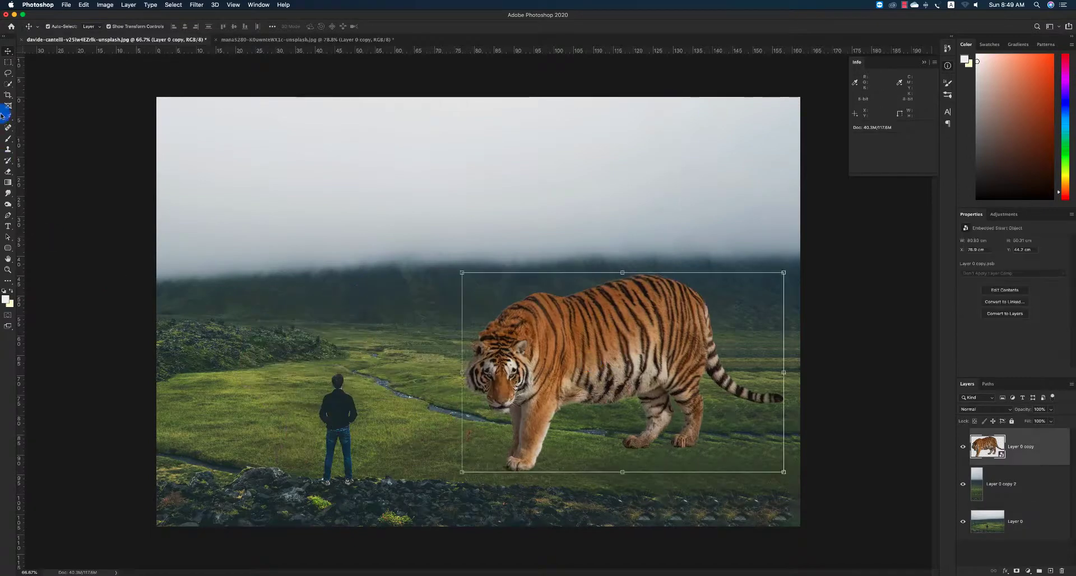
# Select the man on the landscape layer with the Object Selection tool and cut him onto a new layer
pyautogui.click(10, 85)
pyautogui.moveTo(4, 82); pyautogui.dragTo(45, 85)
pyautogui.moveTo(306, 365)
pyautogui.mouseDown()
pyautogui.moveTo(368, 494)
pyautogui.moveTo(356, 483)
pyautogui.mouseUp()
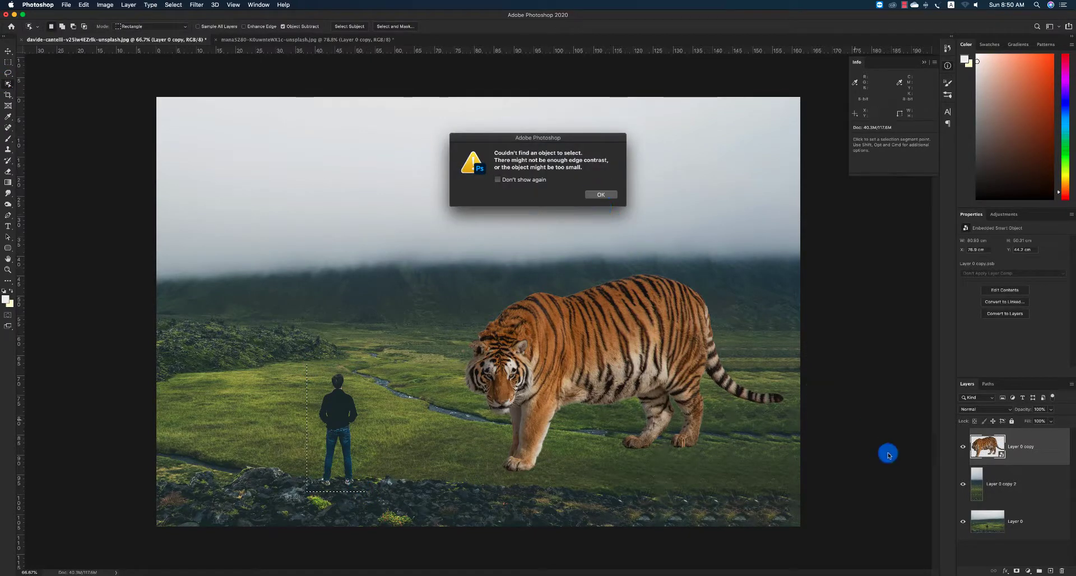
pyautogui.press('Return')
pyautogui.click(972, 507)
pyautogui.moveTo(307, 372); pyautogui.dragTo(351, 440)
pyautogui.rightClick(350, 440)
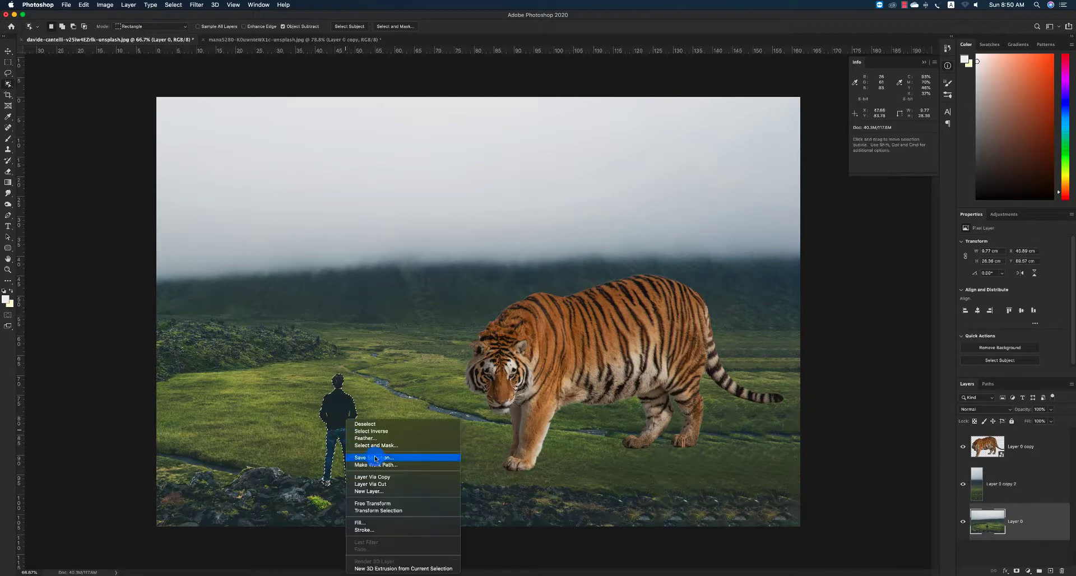
pyautogui.click(384, 487)
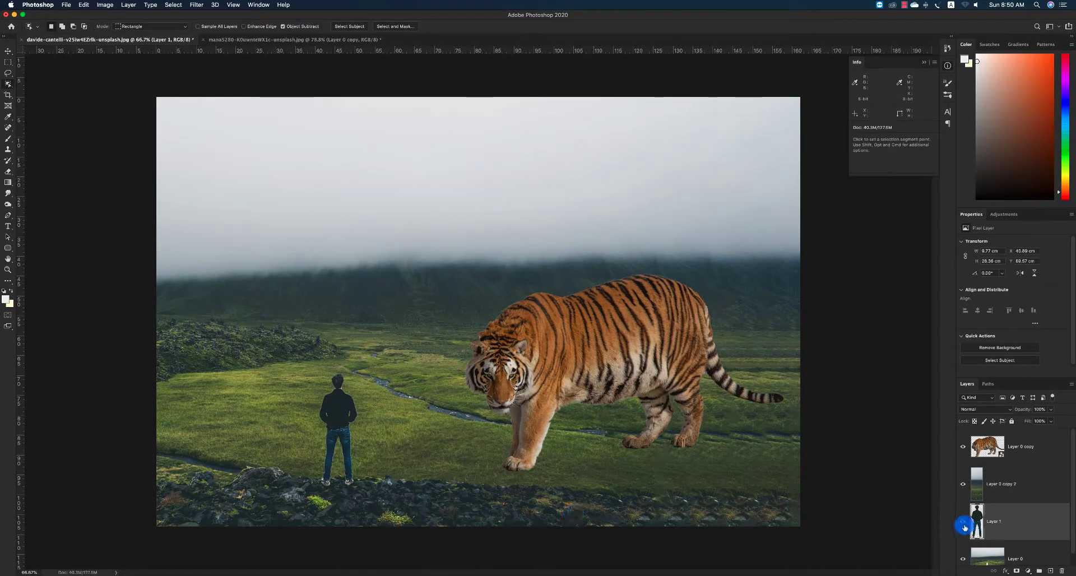
# Hide the man's layer, load his outline as a selection and expand it slightly
pyautogui.click(963, 521)
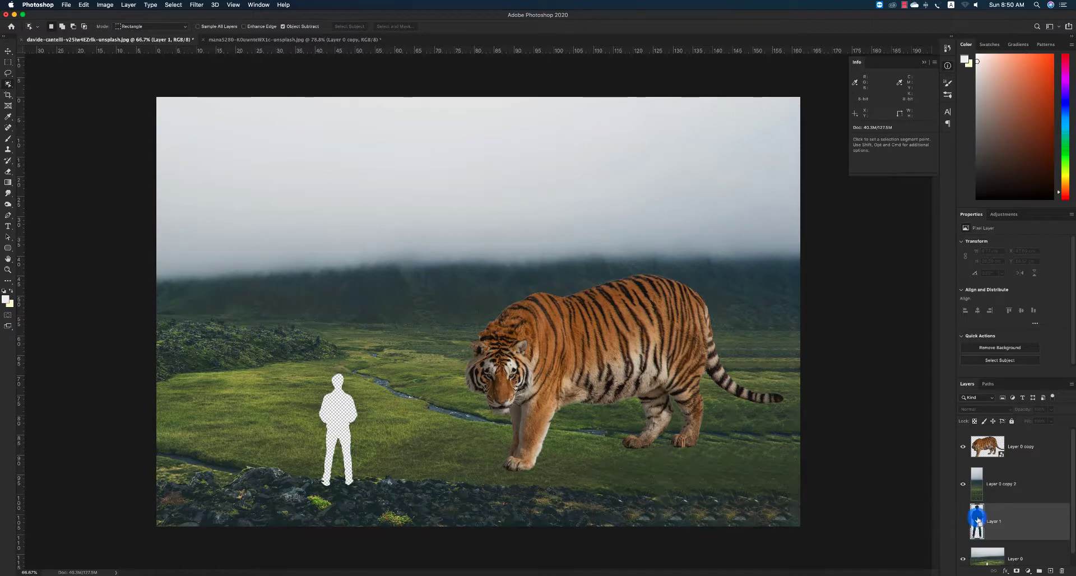
pyautogui.click(150, 5)
pyautogui.moveTo(263, 126)
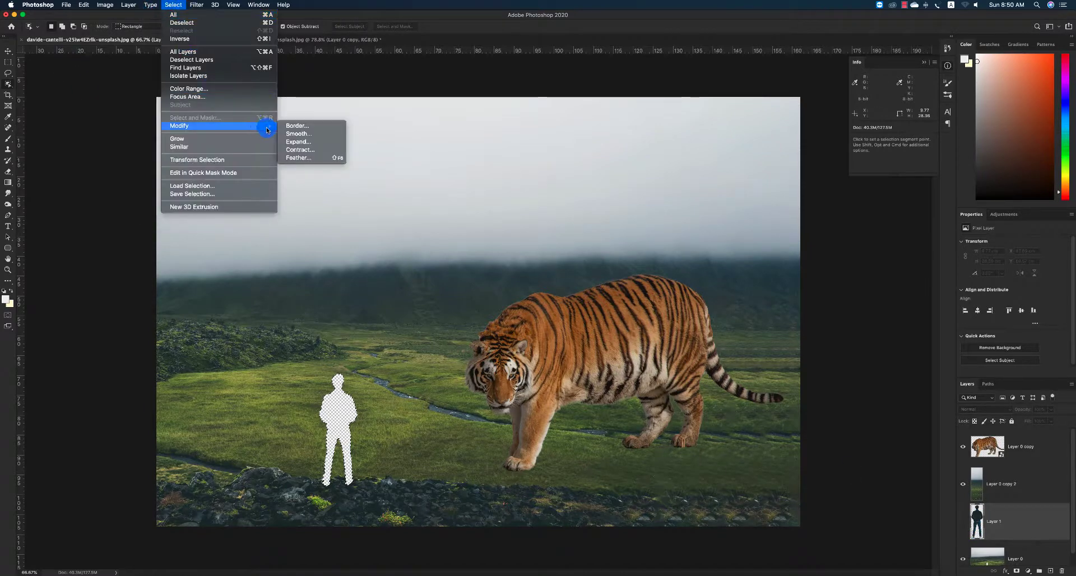
pyautogui.click(288, 141)
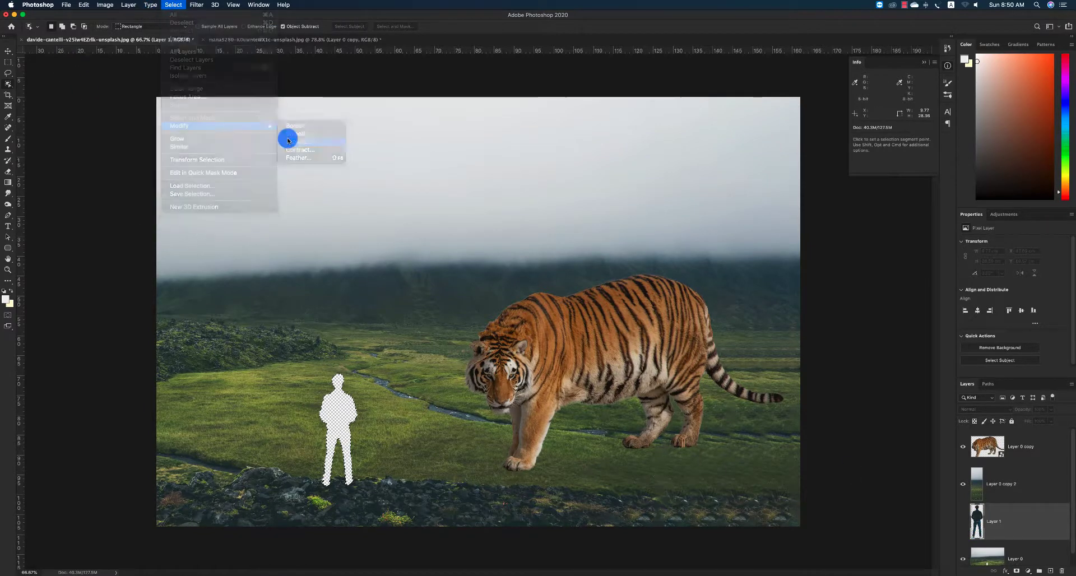
pyautogui.click(84, 5)
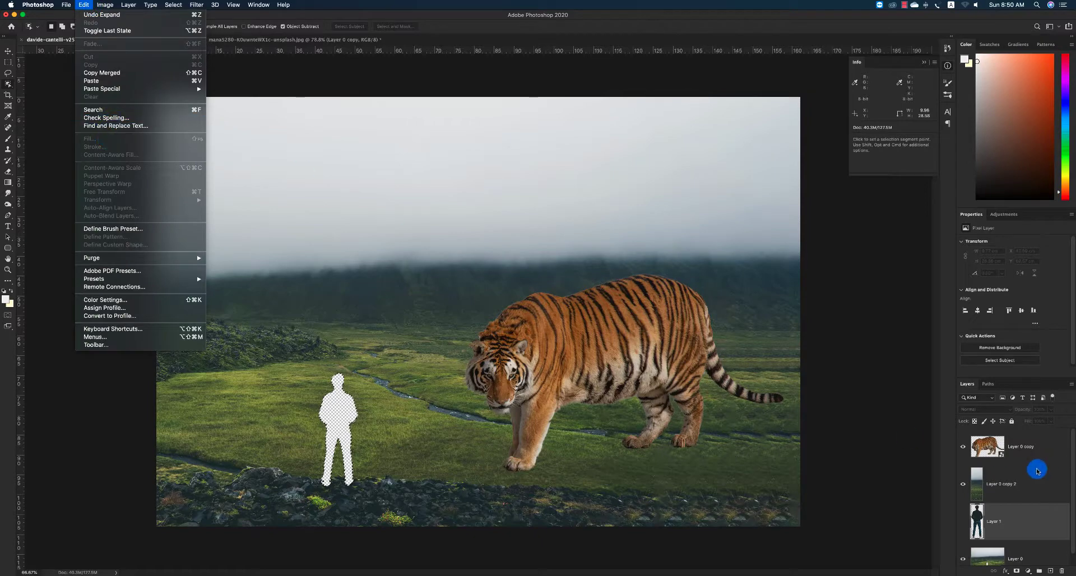
# Fill the man-shaped hole in the landscape layer with Content-Aware Fill on a new layer and deselect
pyautogui.click(1035, 560)
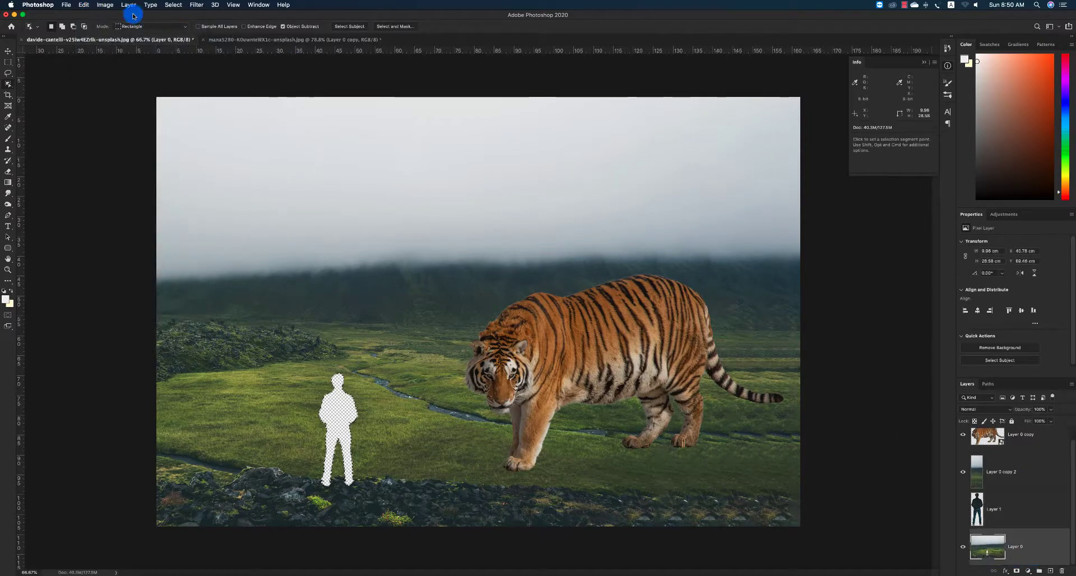
pyautogui.click(84, 5)
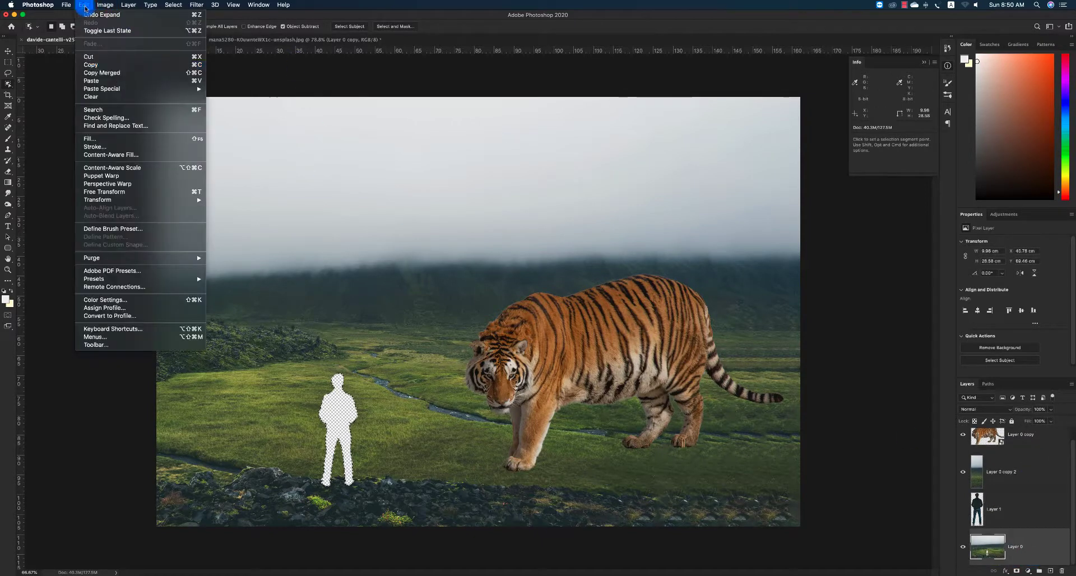
pyautogui.click(134, 155)
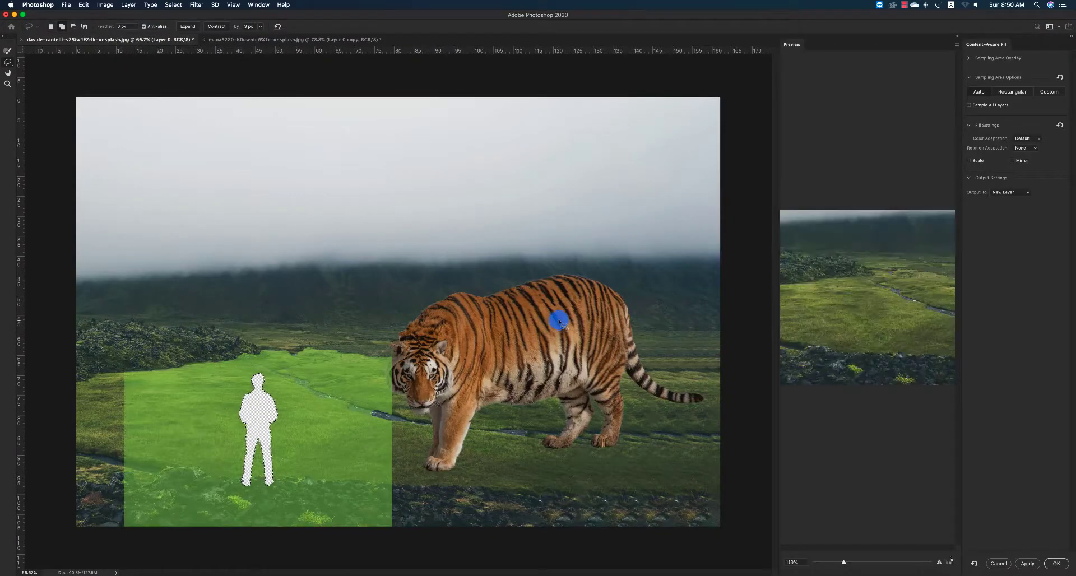
pyautogui.press('Return')
pyautogui.click(513, 393)
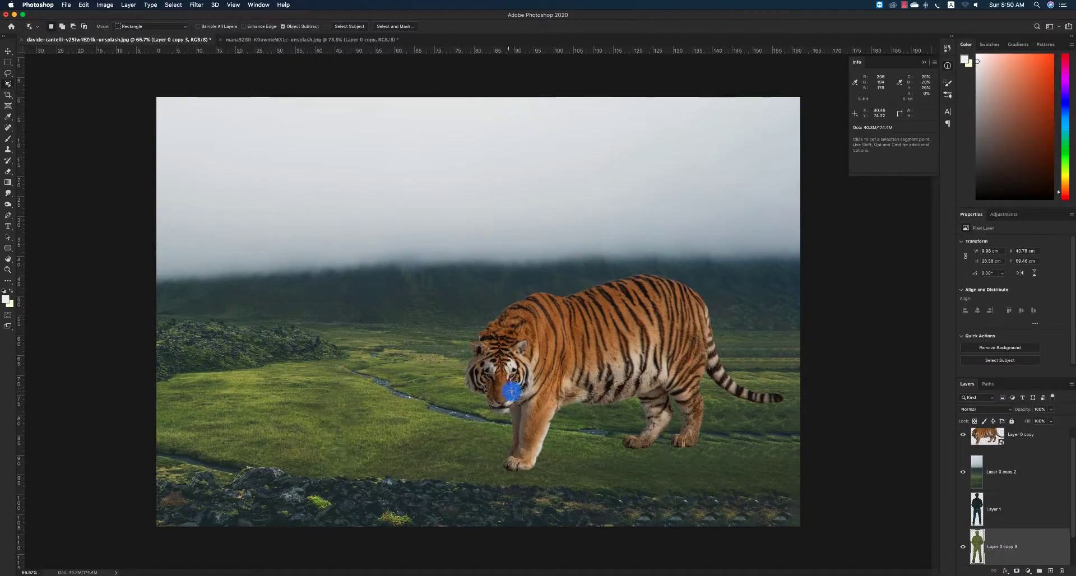
# Move the tiger over the spot where the man stood and scale it down to about 75 cm wide
pyautogui.press('v')
pyautogui.moveTo(530, 369); pyautogui.dragTo(337, 349)
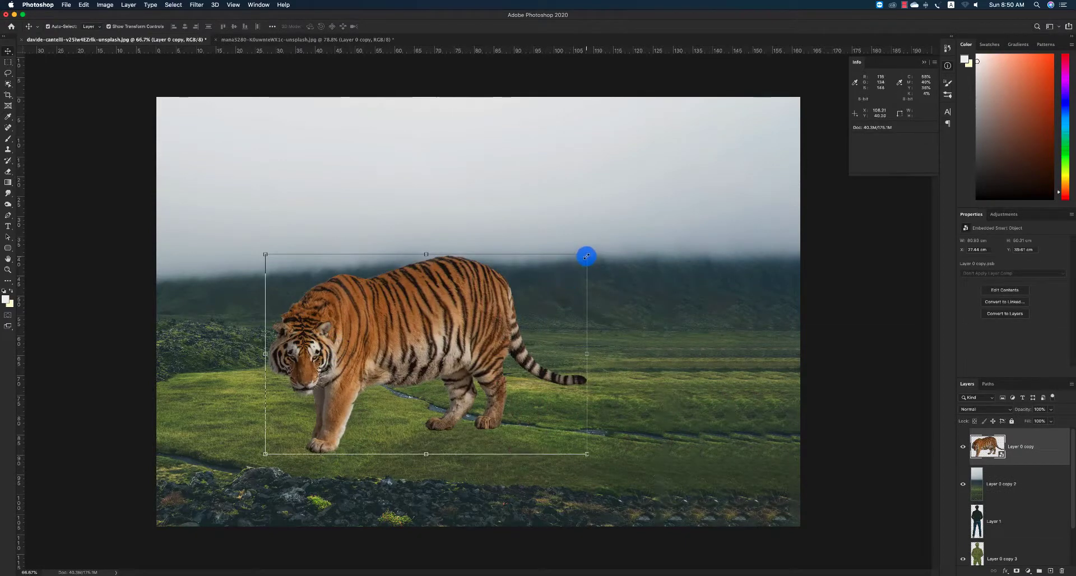
pyautogui.moveTo(586, 256); pyautogui.dragTo(569, 285)
# Hide the tiger and extension strip layers and outline the stream crossing the meadow on the landscape layer with the Lasso tool
pyautogui.moveTo(963, 447); pyautogui.dragTo(964, 485)
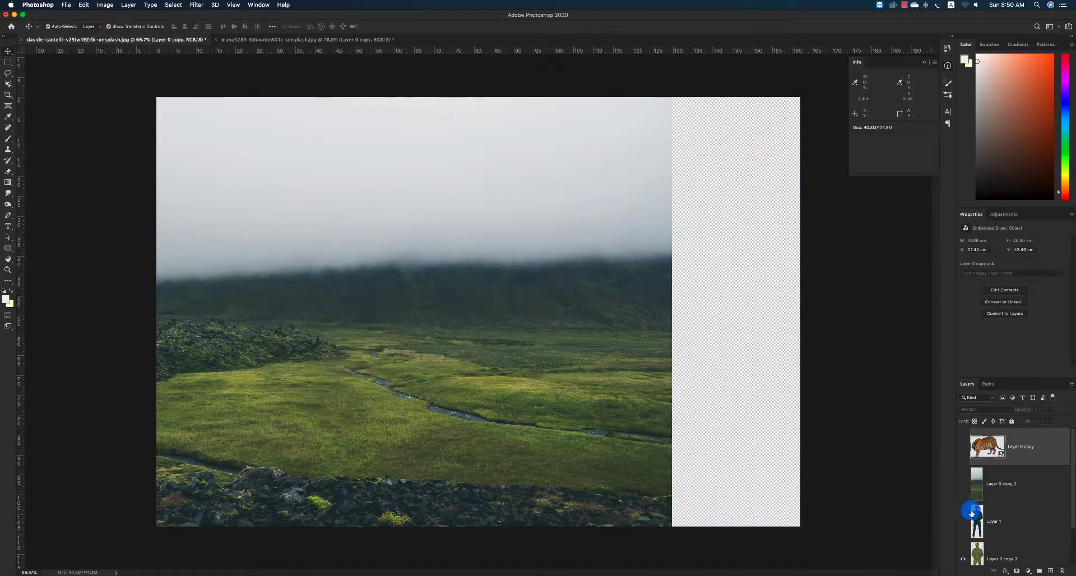
pyautogui.scroll(-3, 974, 512)
pyautogui.click(995, 553)
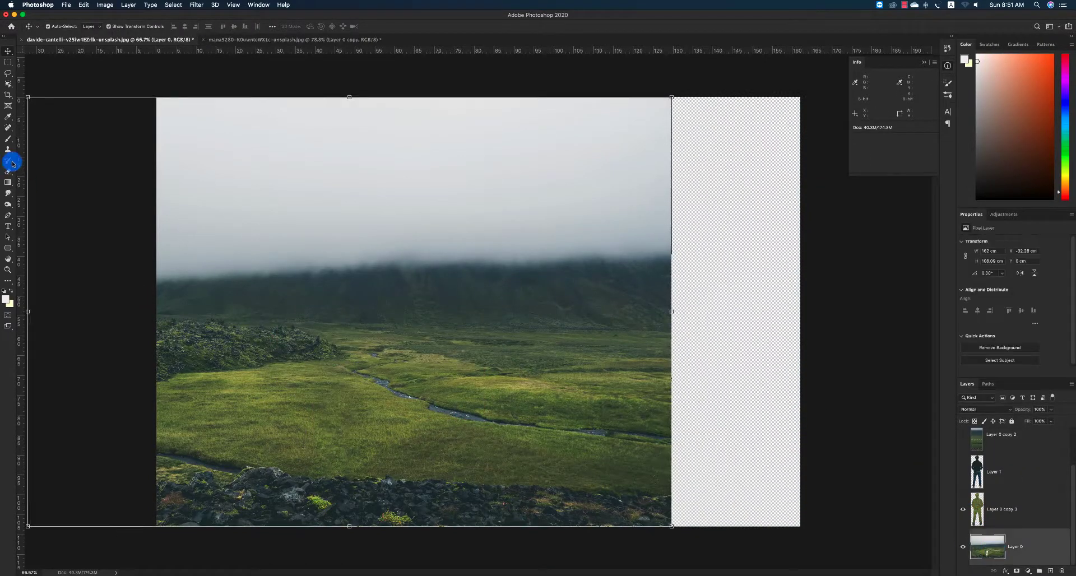
pyautogui.click(9, 82)
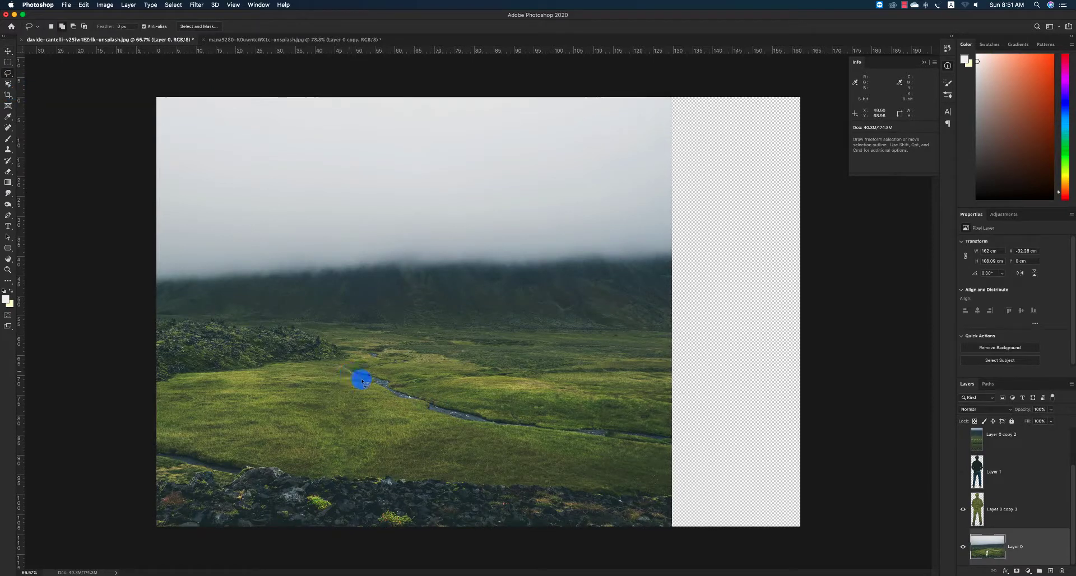
pyautogui.moveTo(402, 403); pyautogui.dragTo(541, 428)
pyautogui.moveTo(628, 443)
pyautogui.mouseDown()
pyautogui.moveTo(679, 446)
pyautogui.moveTo(564, 425)
pyautogui.mouseUp()
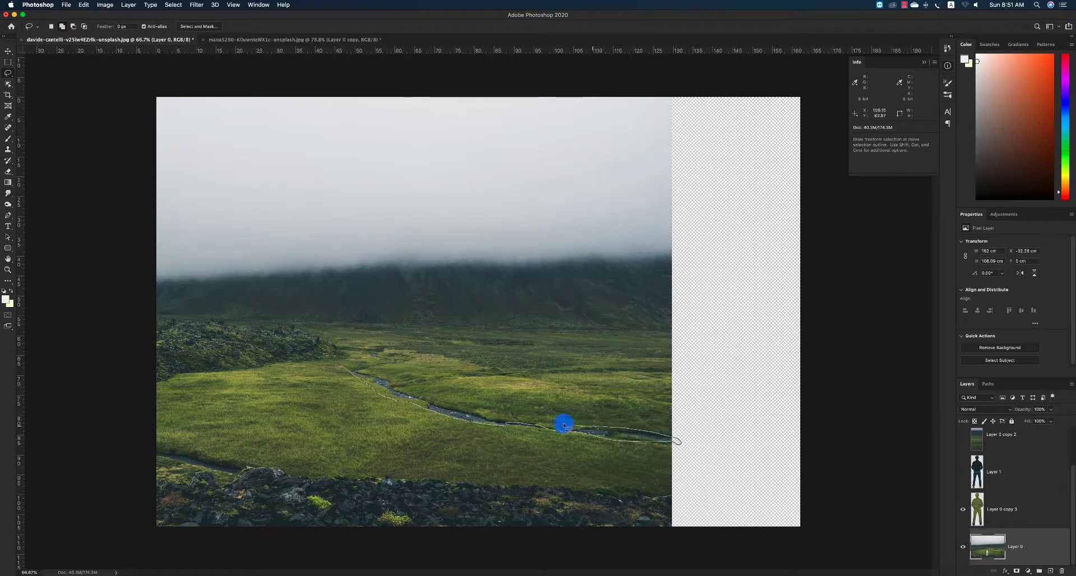
pyautogui.moveTo(360, 370); pyautogui.dragTo(354, 369)
# Replace the selected stream using Content-Aware Fill output to a new layer and clear the selection
pyautogui.click(105, 5)
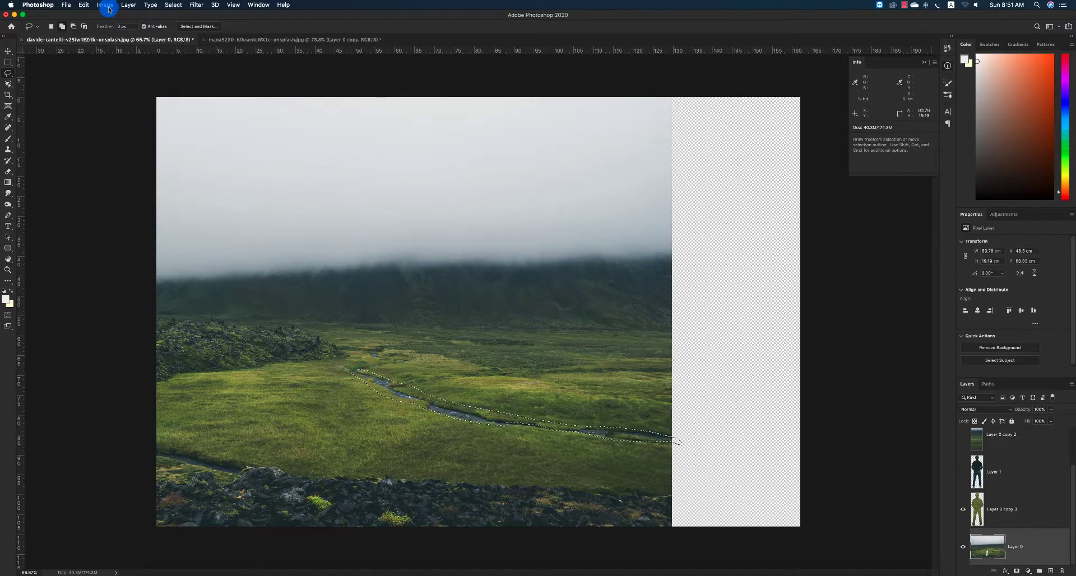
pyautogui.moveTo(83, 5)
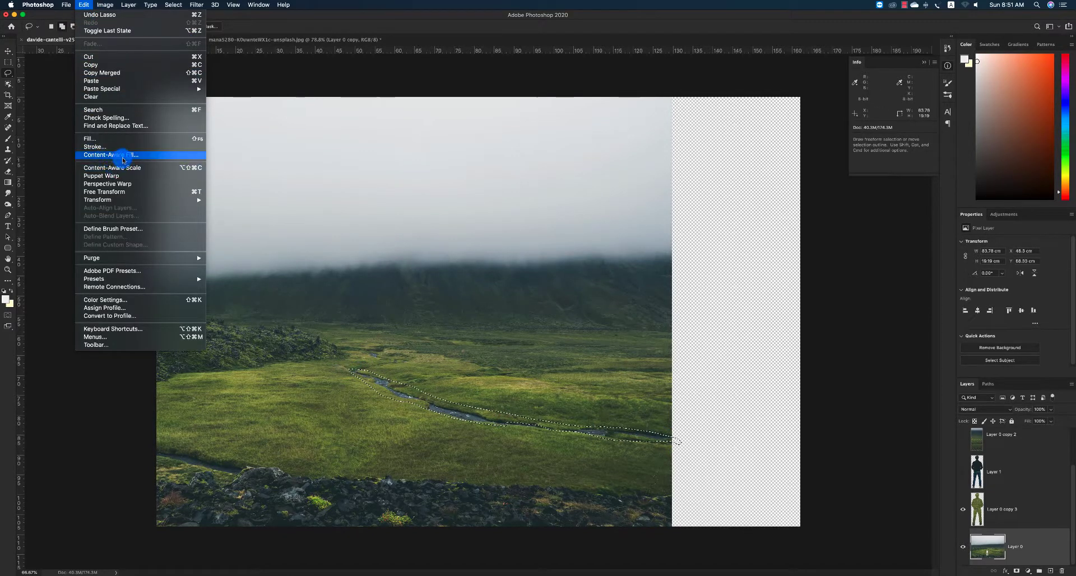
pyautogui.click(118, 156)
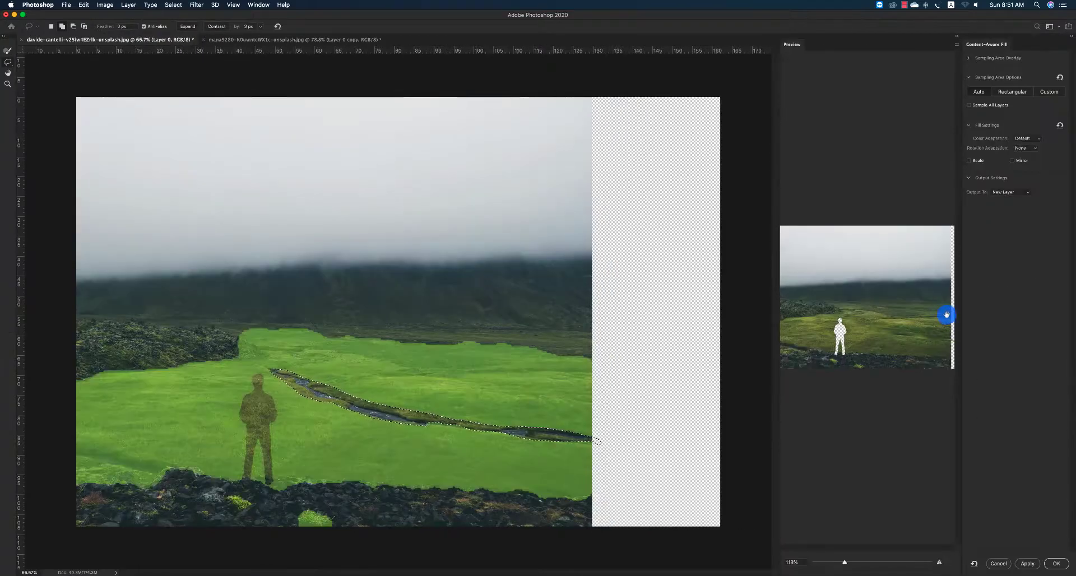
pyautogui.click(1046, 562)
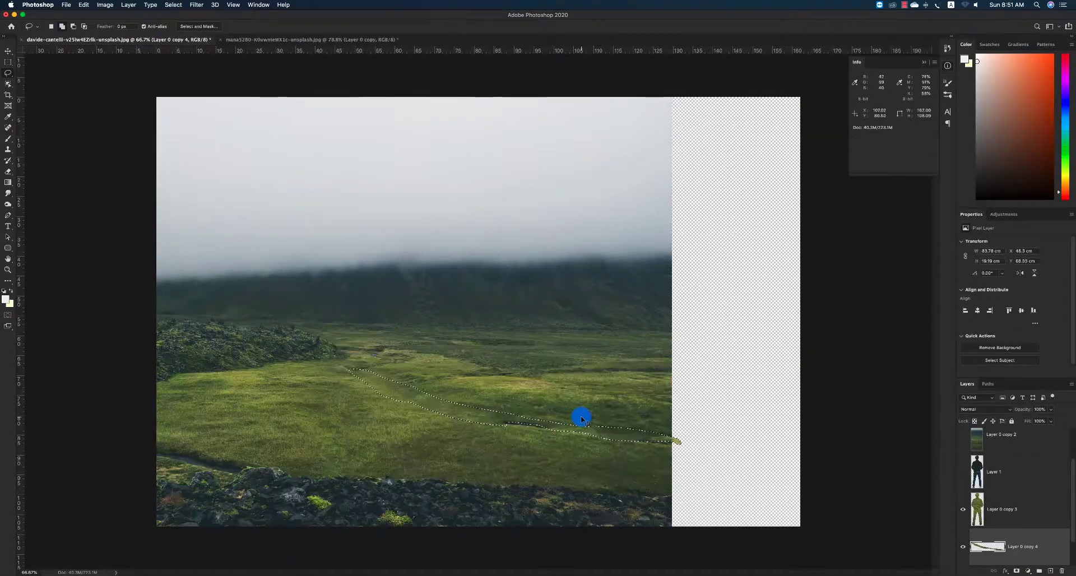
pyautogui.scroll(2, 969, 477)
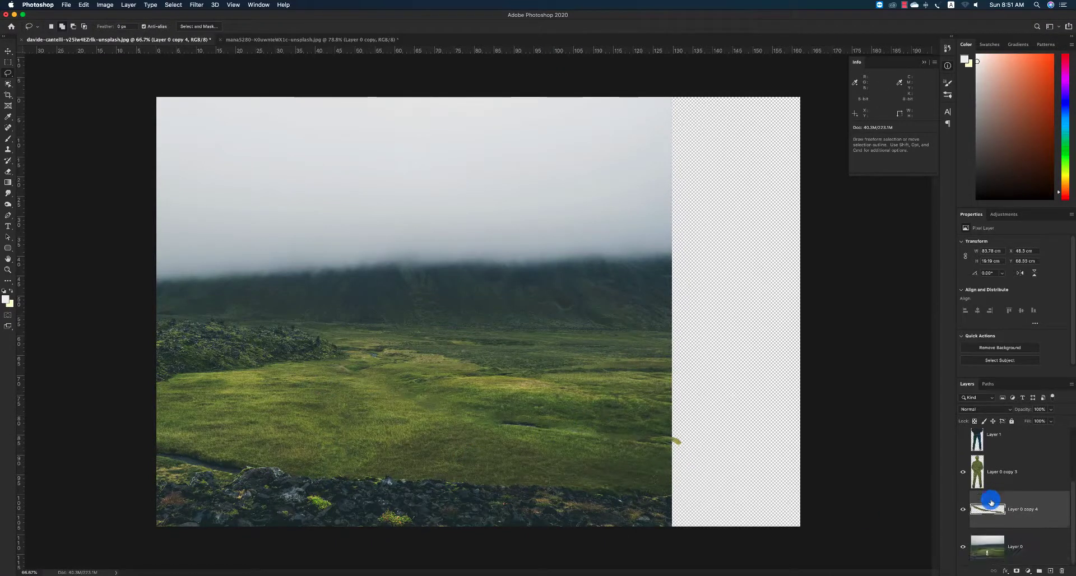
# Show the tiger, the landscape extension strip and the man's layer again
pyautogui.click(964, 451)
pyautogui.press('v')
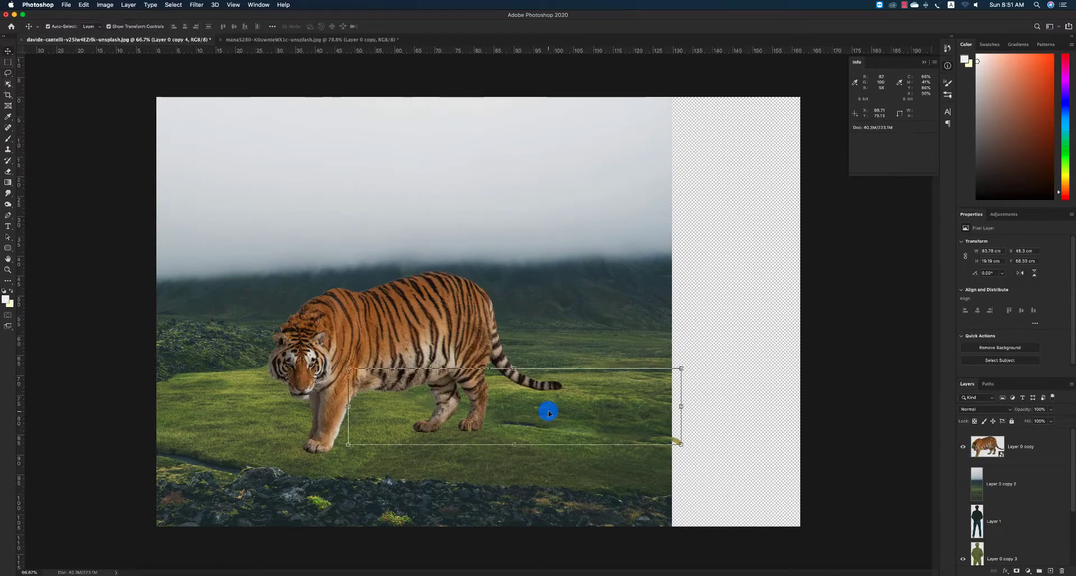
pyautogui.click(386, 314)
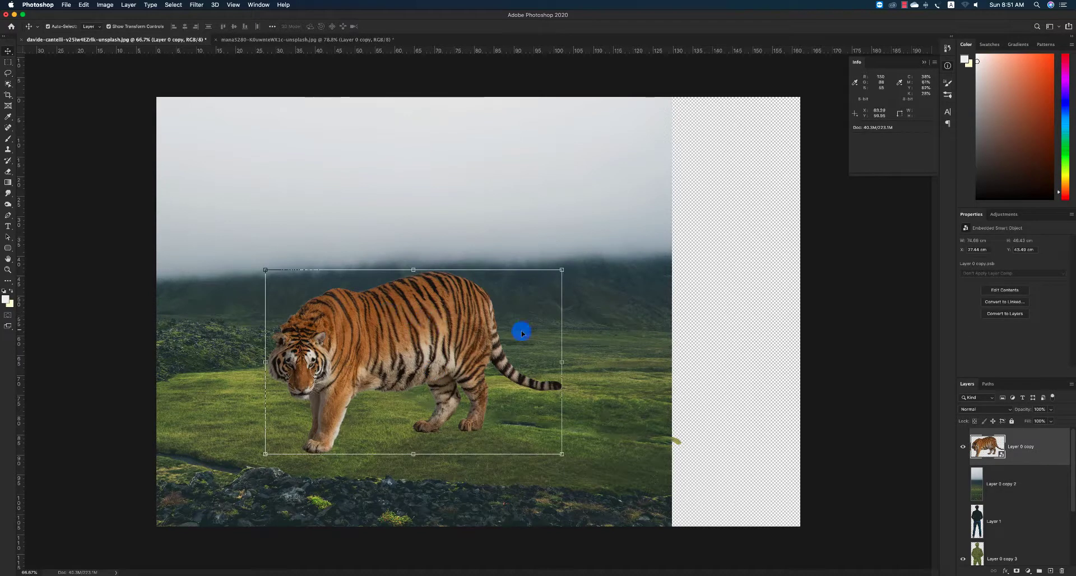
pyautogui.click(565, 203)
pyautogui.scroll(5, 981, 474)
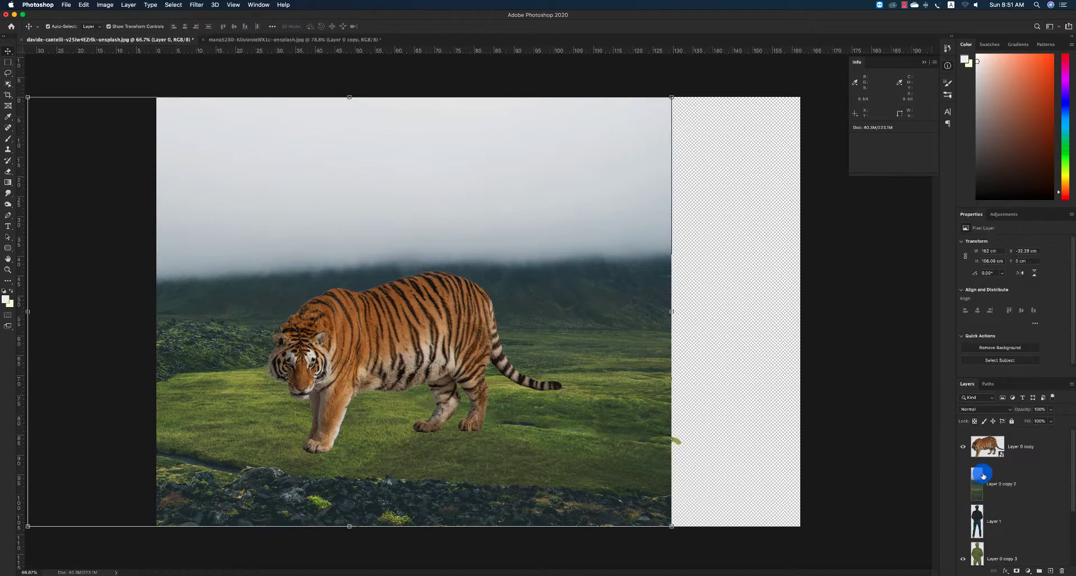
pyautogui.click(958, 483)
pyautogui.click(732, 280)
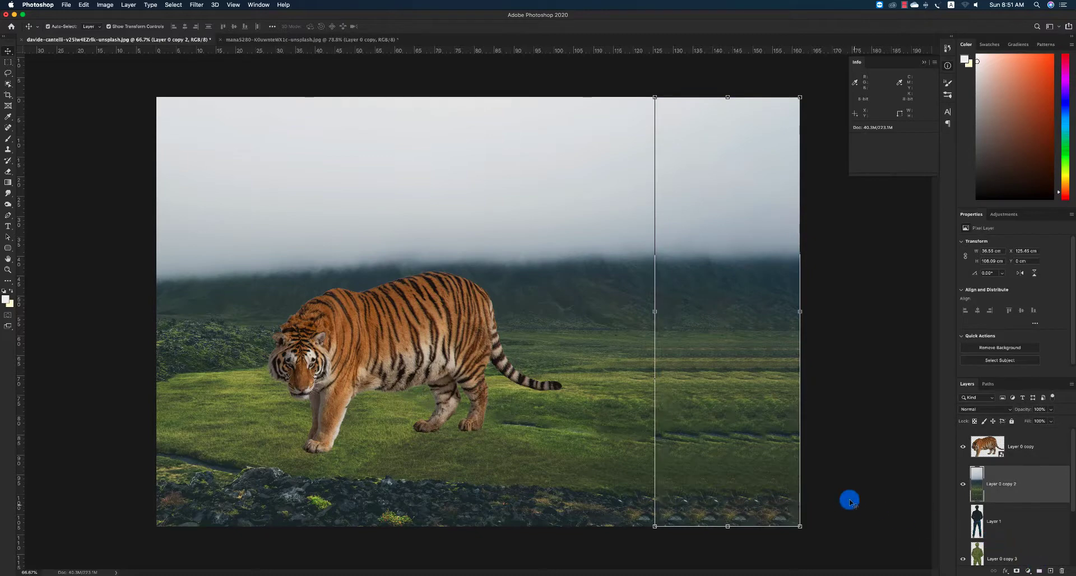
pyautogui.click(385, 346)
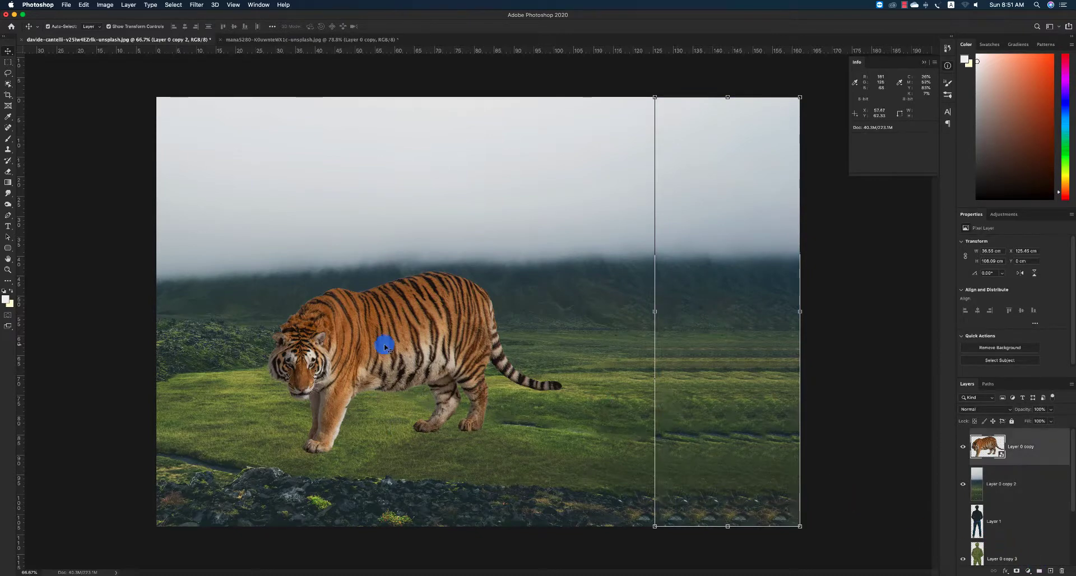
pyautogui.click(962, 521)
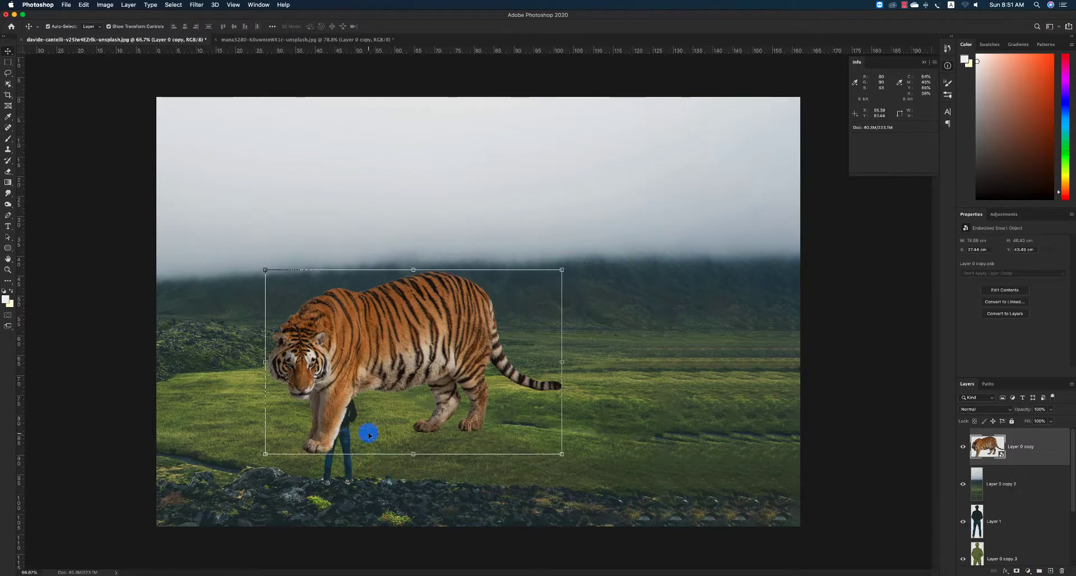
# Bring the man to the front, scale him to about 78% and place him on the rocks before the tiger's front paws
pyautogui.click(349, 416)
pyautogui.press('super+shift+bracketright')
pyautogui.moveTo(350, 415); pyautogui.dragTo(419, 406)
pyautogui.moveTo(399, 440); pyautogui.dragTo(379, 444)
pyautogui.press('Return')
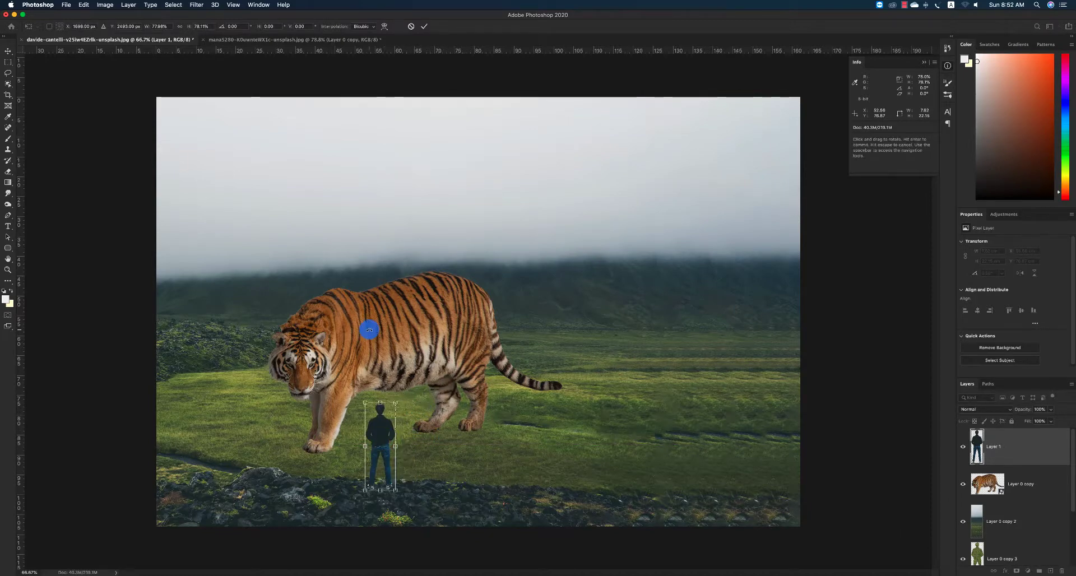
# Add a new empty layer above the tiger and set the foreground colour to near-black for painting shadows
pyautogui.press('z')
pyautogui.moveTo(334, 400); pyautogui.dragTo(353, 425)
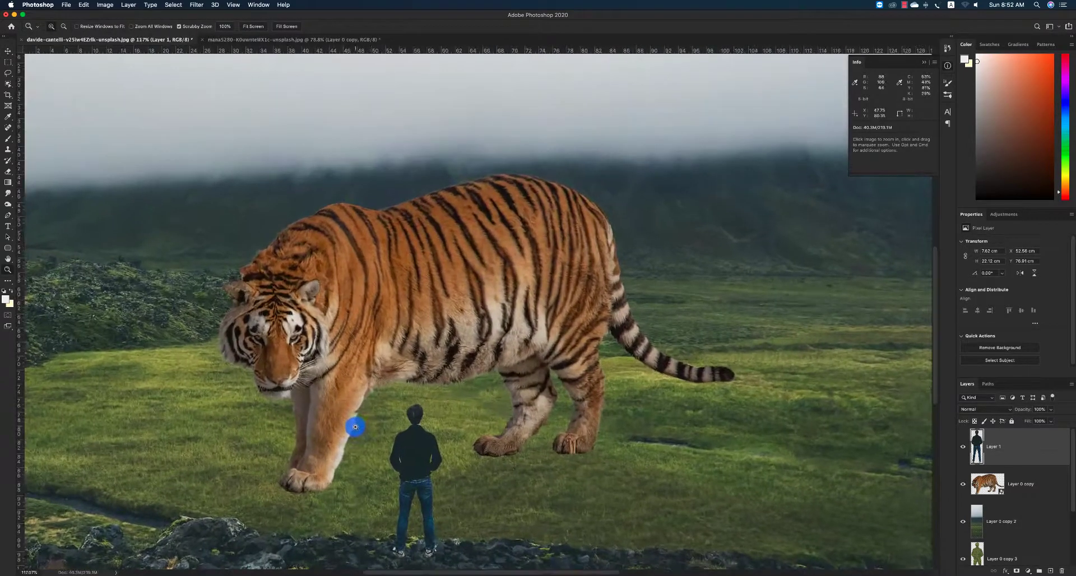
pyautogui.press('v')
pyautogui.click(338, 338)
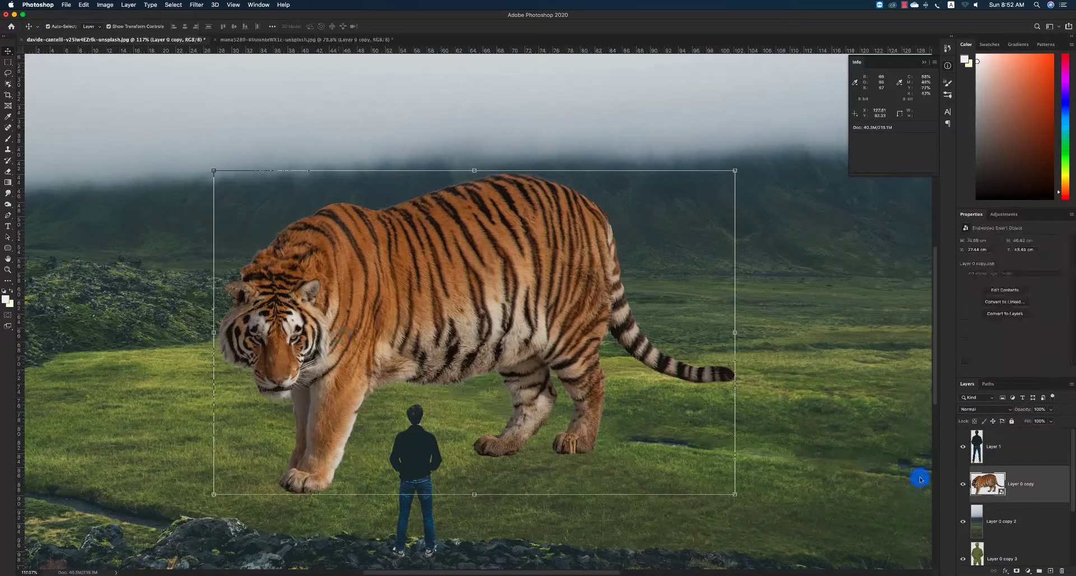
pyautogui.click(1048, 571)
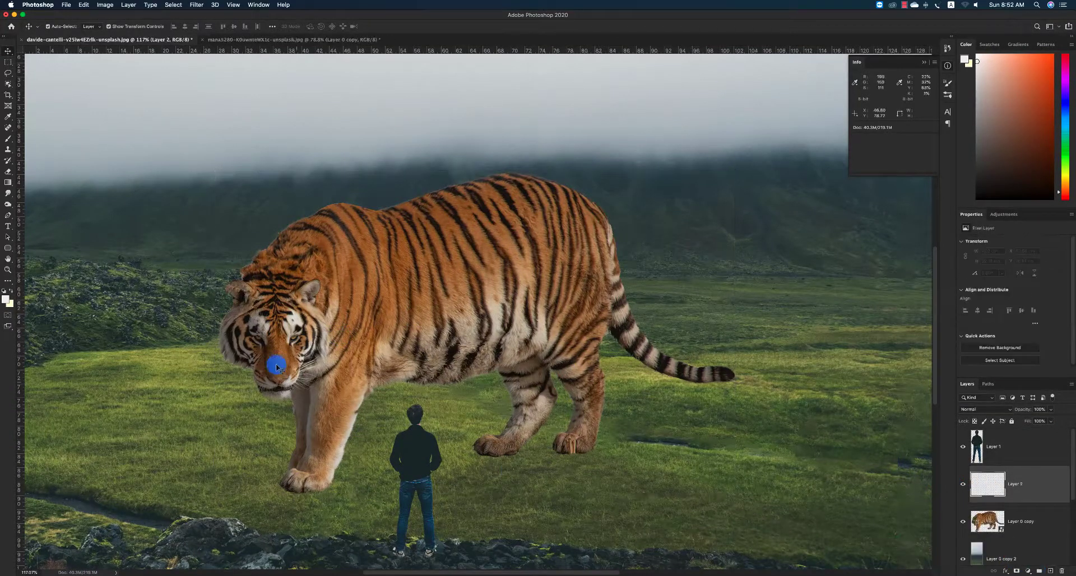
pyautogui.click(11, 306)
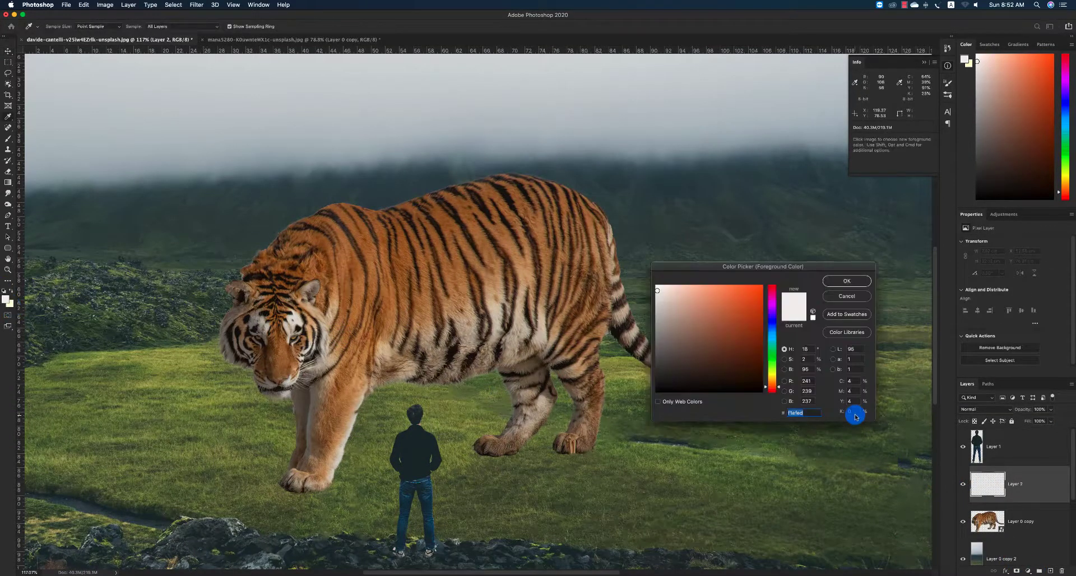
pyautogui.click(741, 379)
pyautogui.click(846, 281)
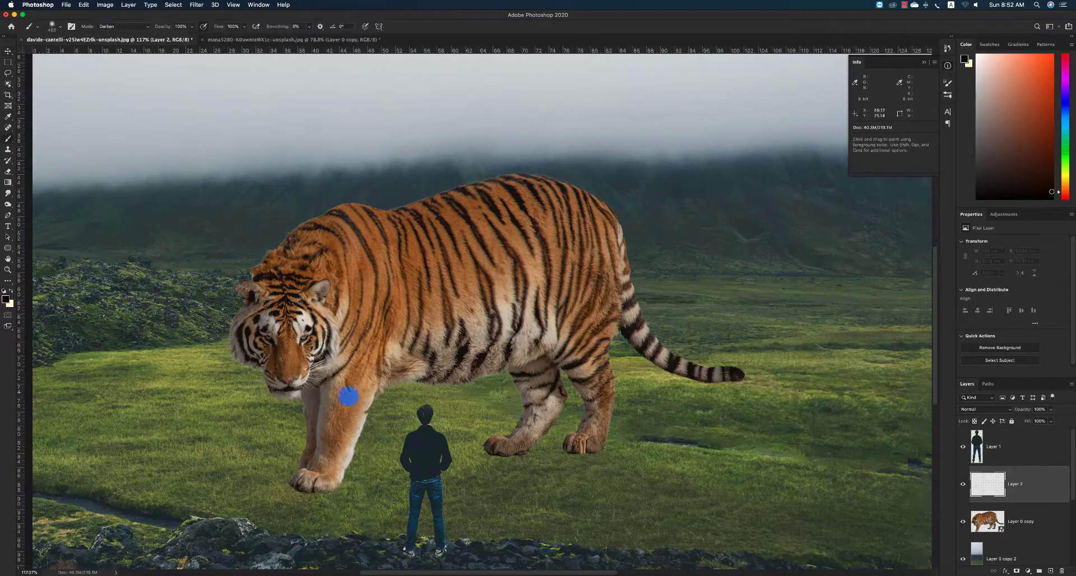
# Paint soft dark shadows under the tiger's paws and move the shadow layer below the tiger layer
pyautogui.scroll(1, 336, 469)
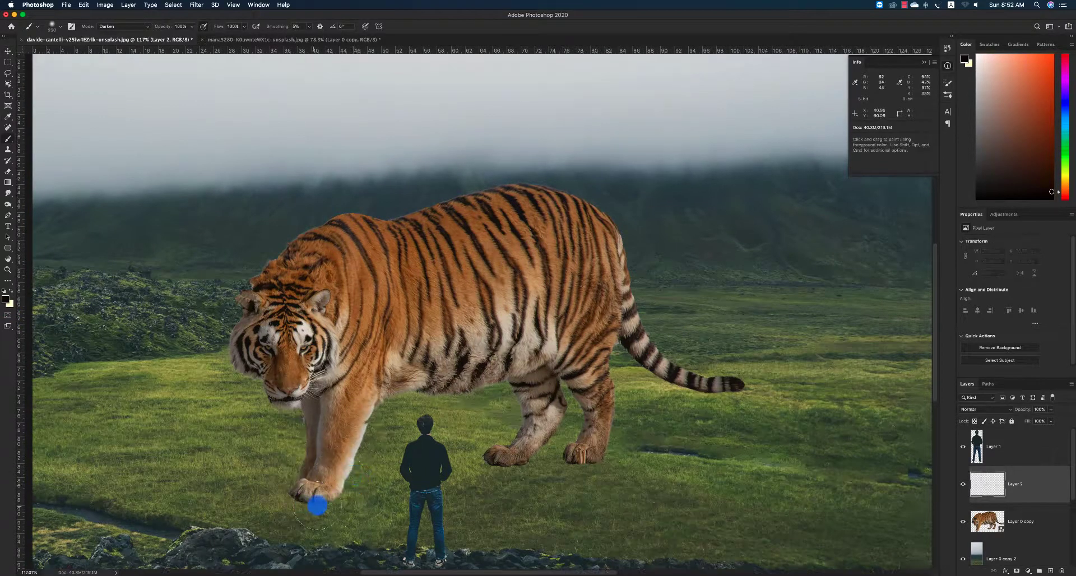
pyautogui.moveTo(309, 500); pyautogui.dragTo(311, 499)
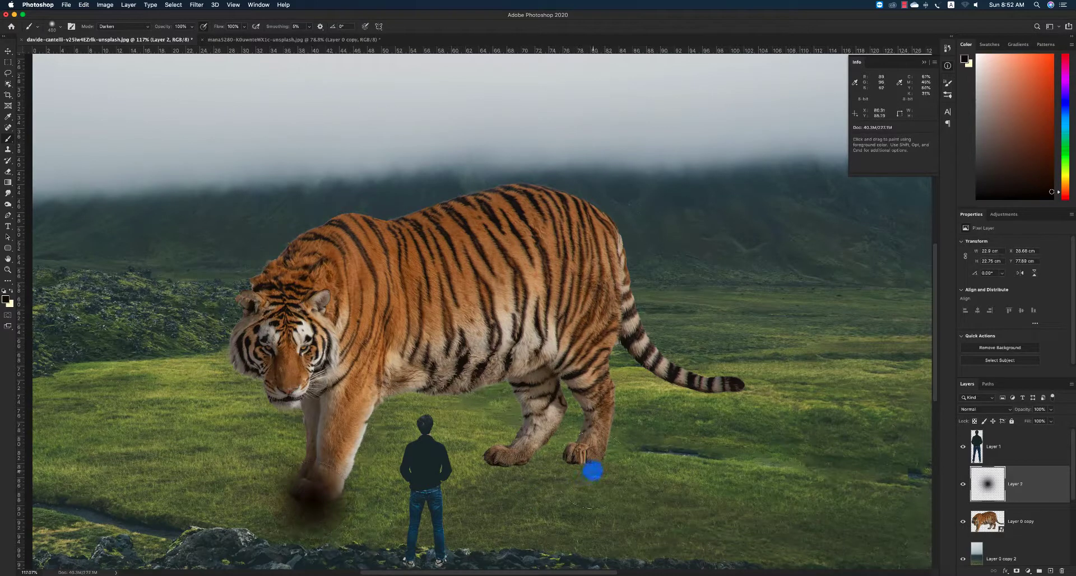
pyautogui.click(581, 462)
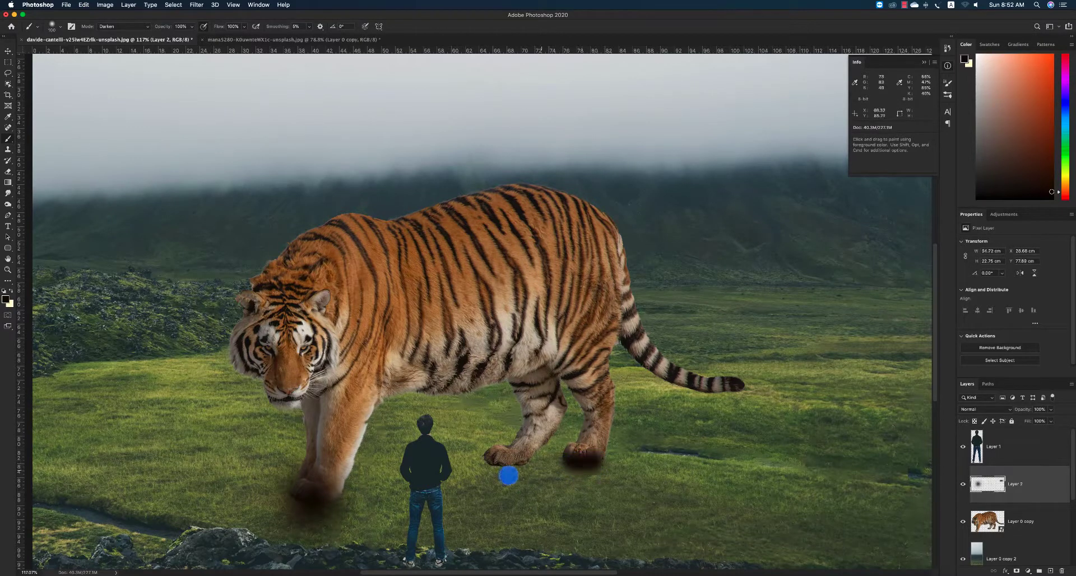
pyautogui.moveTo(518, 465); pyautogui.dragTo(489, 461)
pyautogui.moveTo(996, 480); pyautogui.dragTo(991, 516)
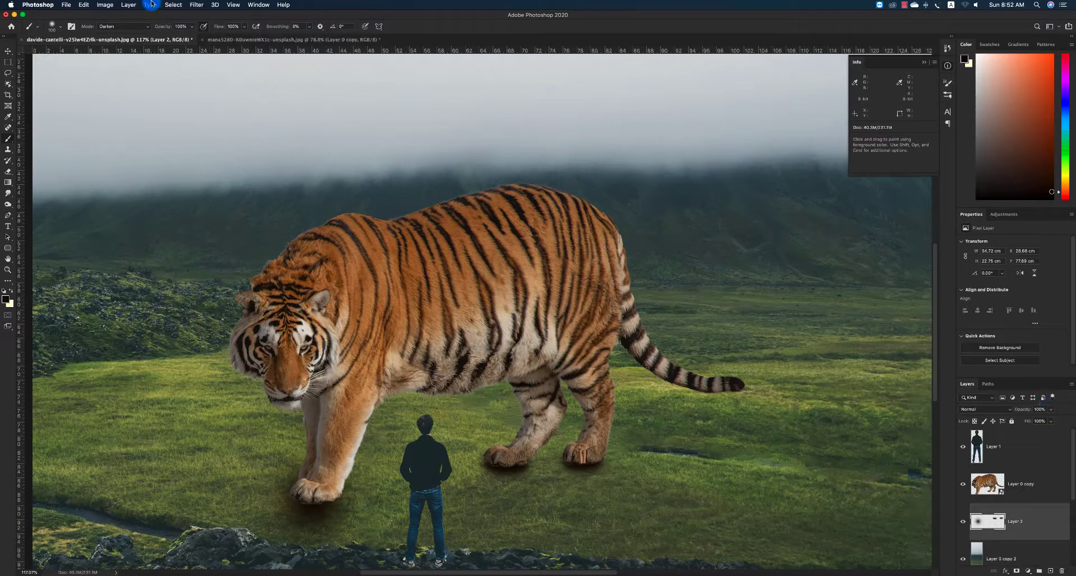
pyautogui.click(197, 4)
pyautogui.moveTo(252, 105)
pyautogui.click(353, 137)
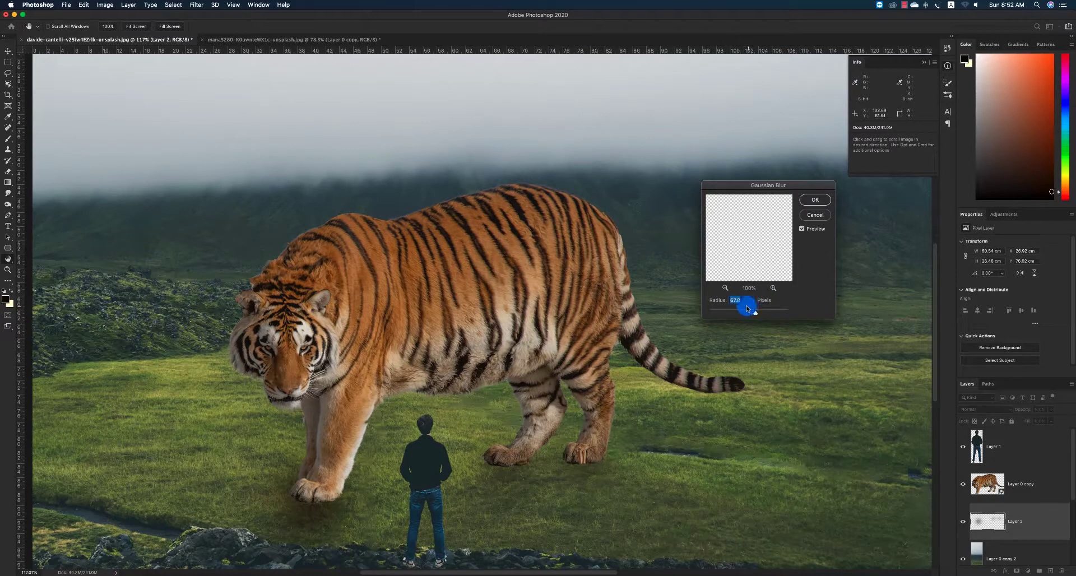
pyautogui.moveTo(754, 312); pyautogui.dragTo(737, 312)
pyautogui.click(809, 220)
pyautogui.press('b')
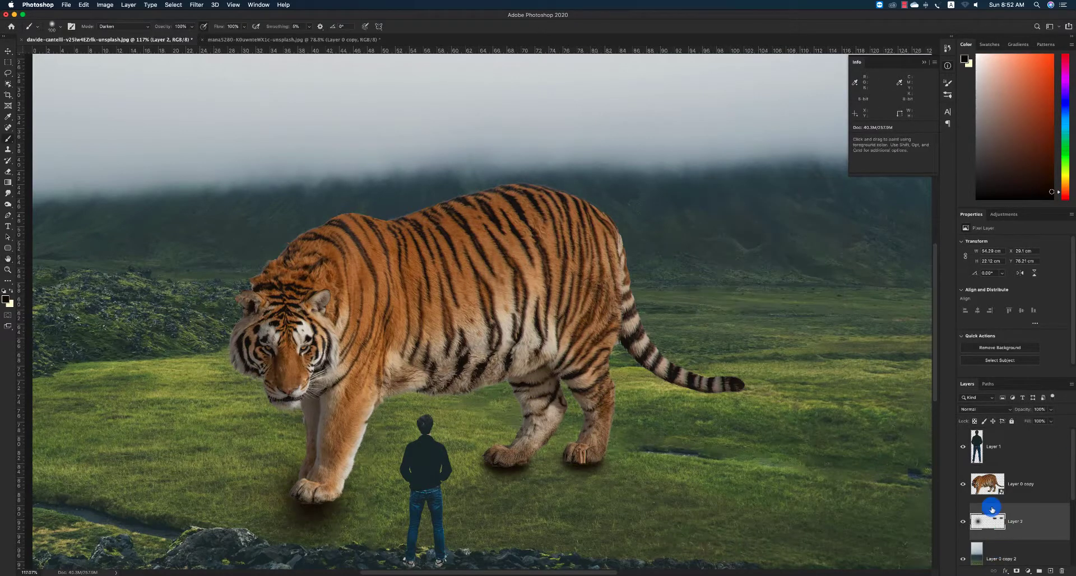
# Lower the shadow layer's opacity to about 40% and add a white layer mask to the tiger layer
pyautogui.moveTo(1054, 414); pyautogui.dragTo(1029, 422)
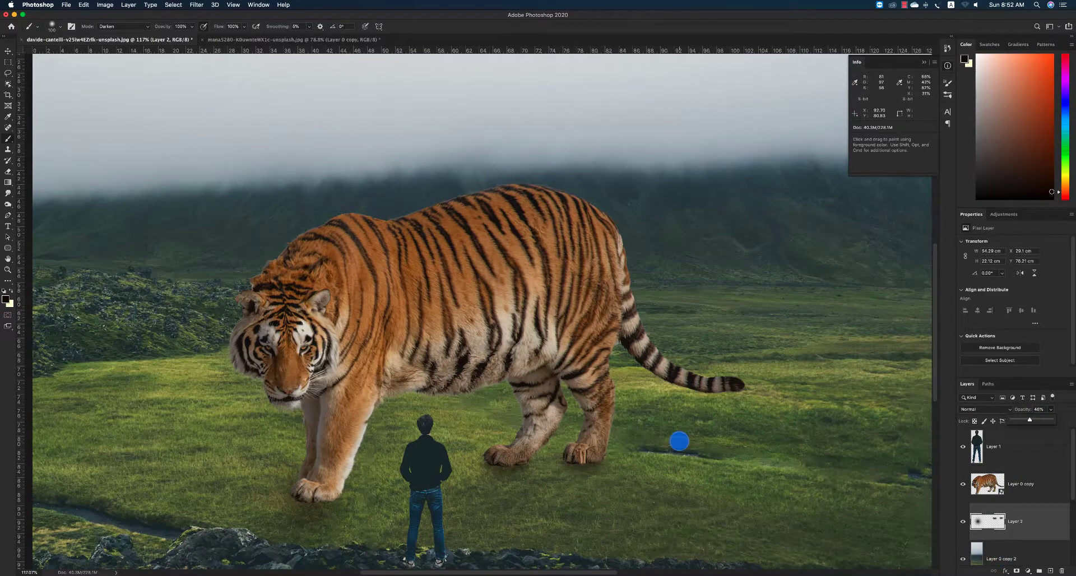
pyautogui.click(1036, 484)
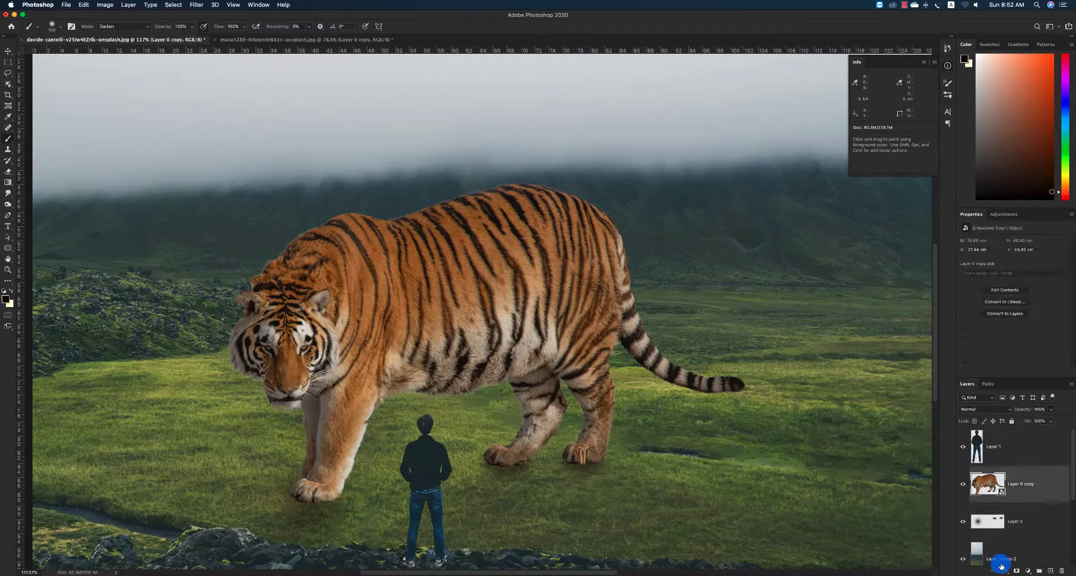
pyautogui.click(1016, 570)
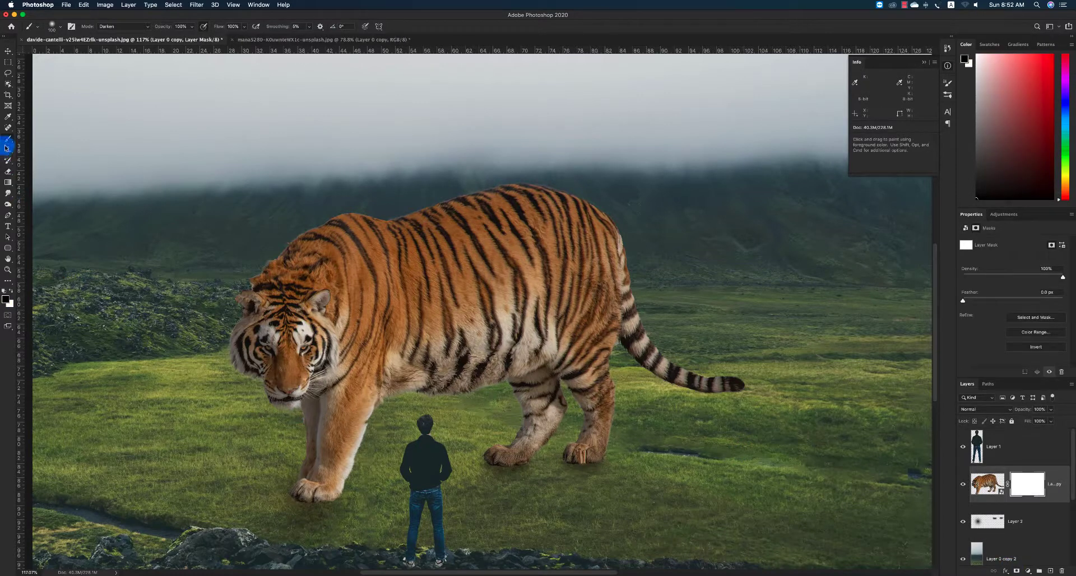
# Try masking the tiger's far hind paw with a 125 px textured brush and browse the other brush presets
pyautogui.click(61, 30)
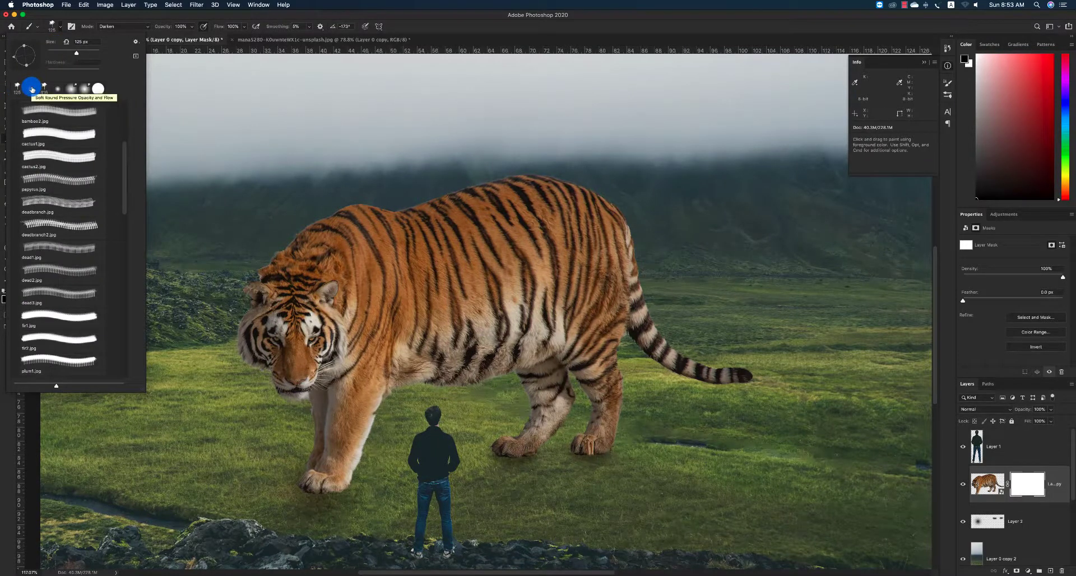
pyautogui.click(581, 449)
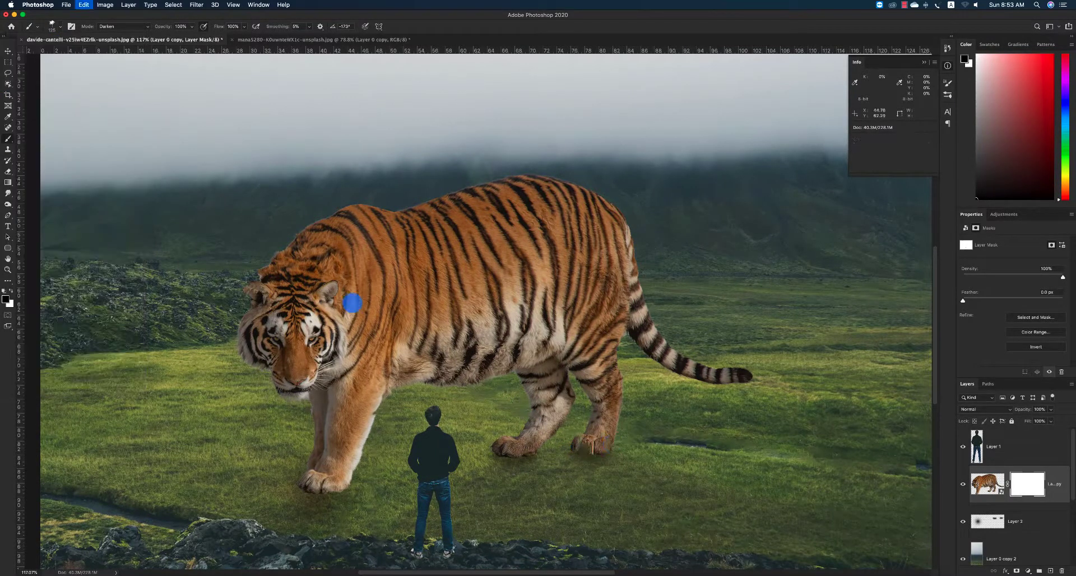
pyautogui.click(48, 27)
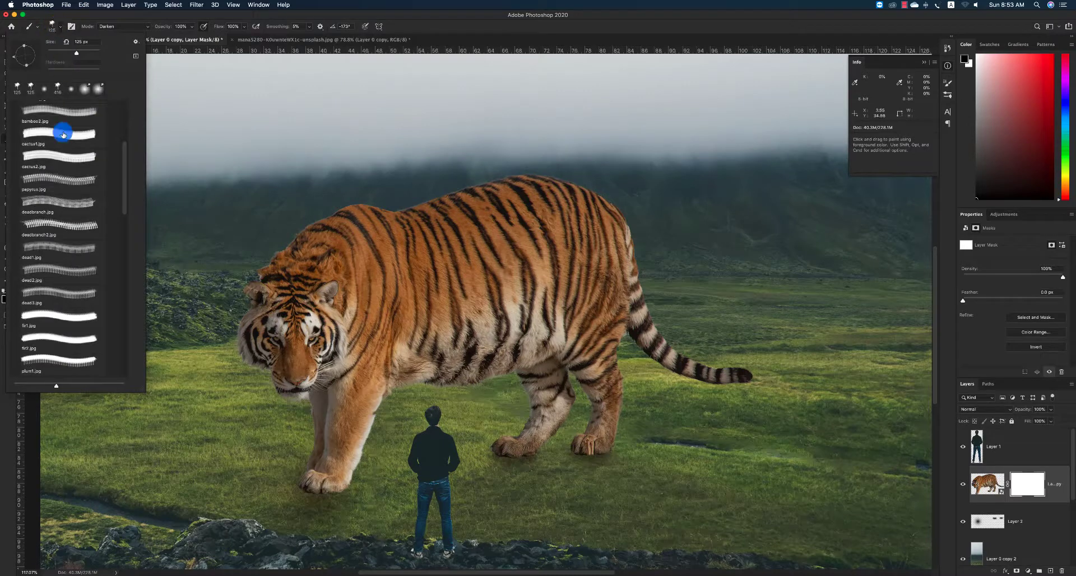
pyautogui.scroll(-5, 50, 168)
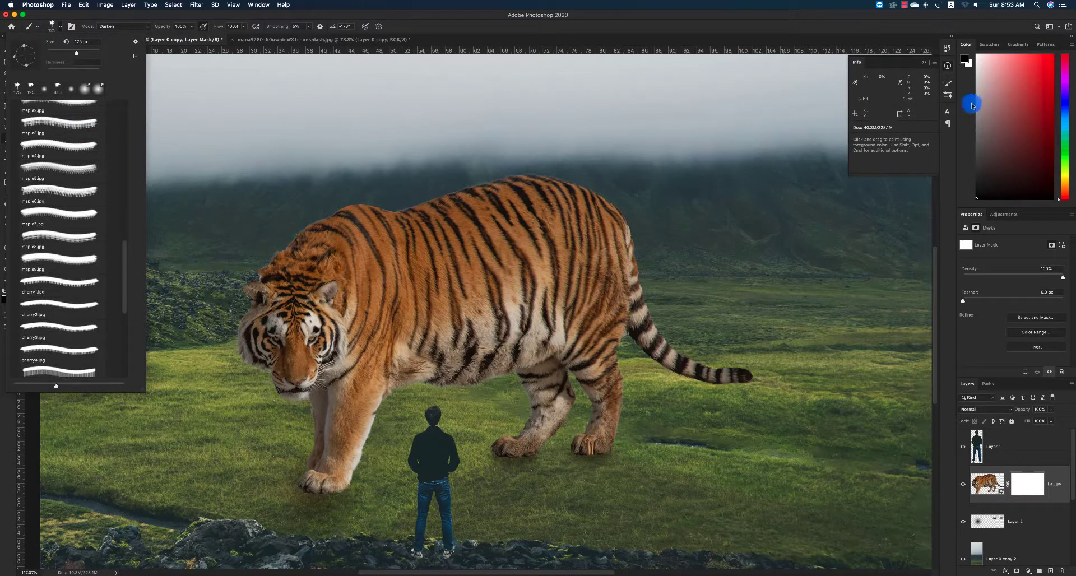
# Choose a foliage-shaped brush tip in the brush settings for blending the tiger's paws into the grass
pyautogui.click(949, 96)
pyautogui.click(795, 80)
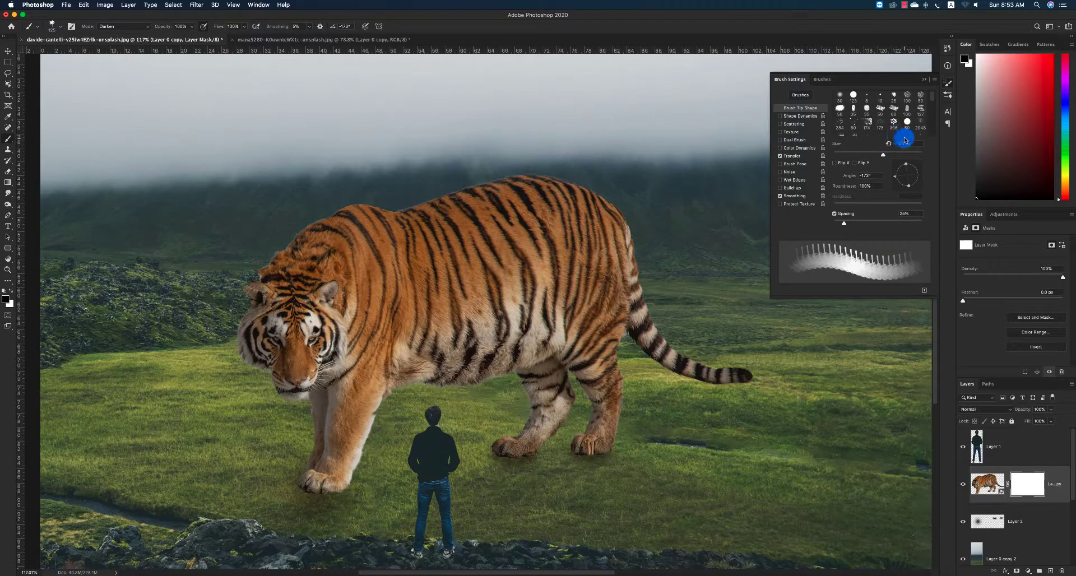
pyautogui.scroll(-5, 915, 112)
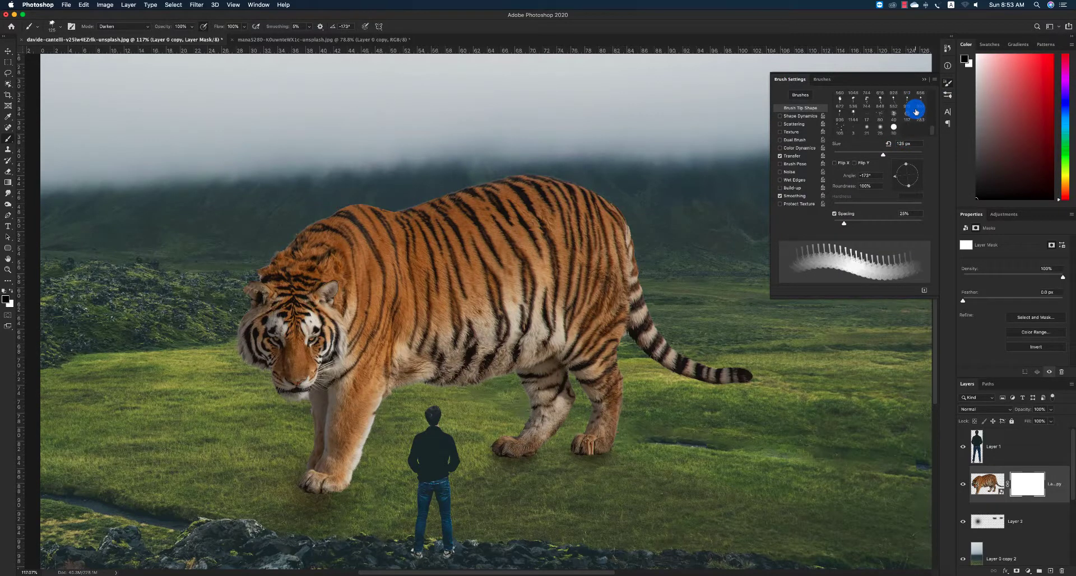
pyautogui.scroll(1, 900, 115)
pyautogui.scroll(3, 847, 116)
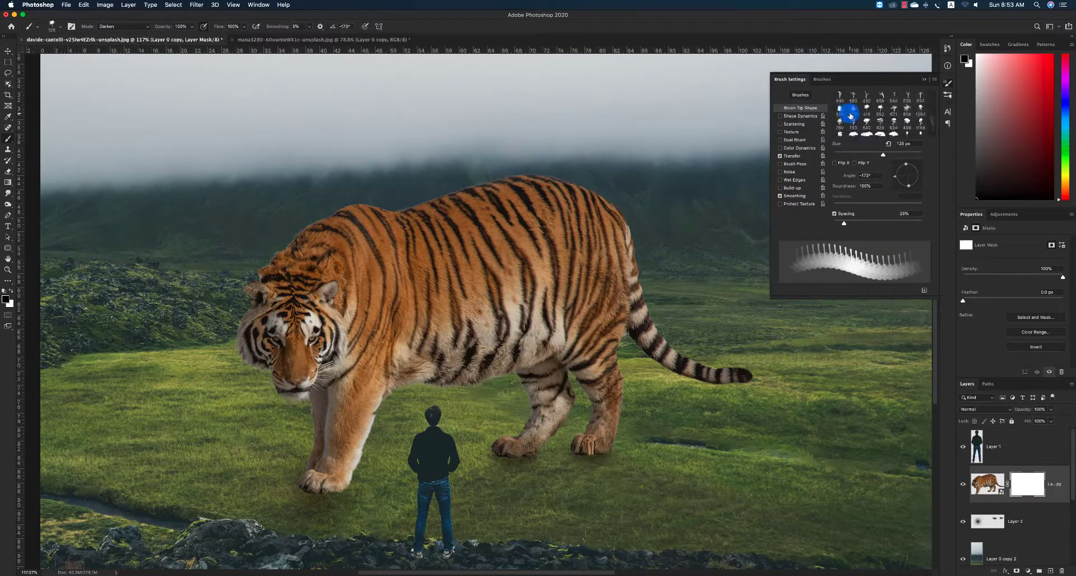
pyautogui.click(880, 96)
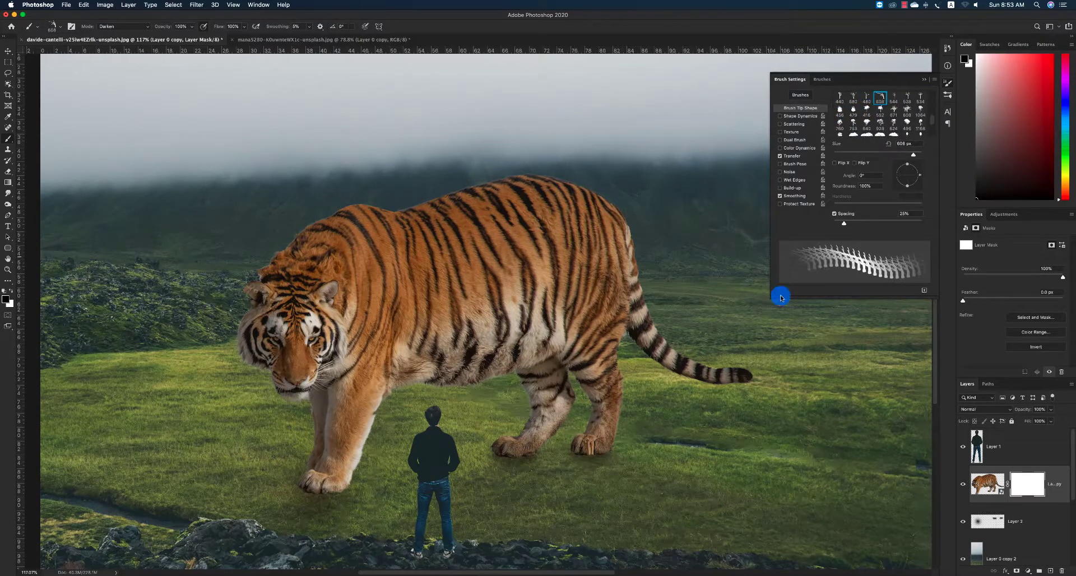
pyautogui.hscroll(-2, 723, 363)
pyautogui.click(907, 110)
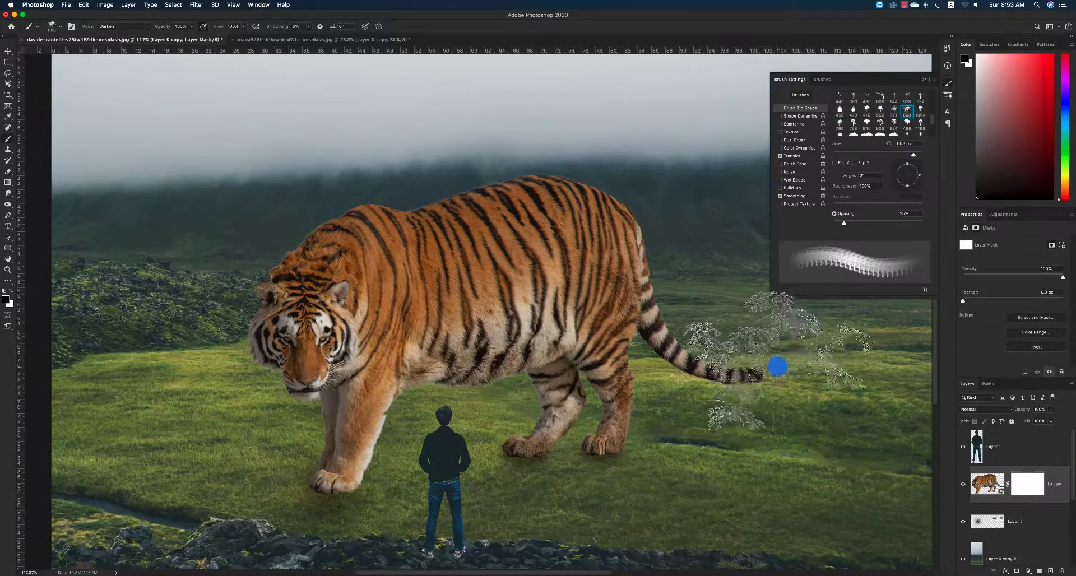
# Reduce the foliage brush to 175 px and mask the lower edges of the tiger's hind paws into the grass
pyautogui.click(603, 454)
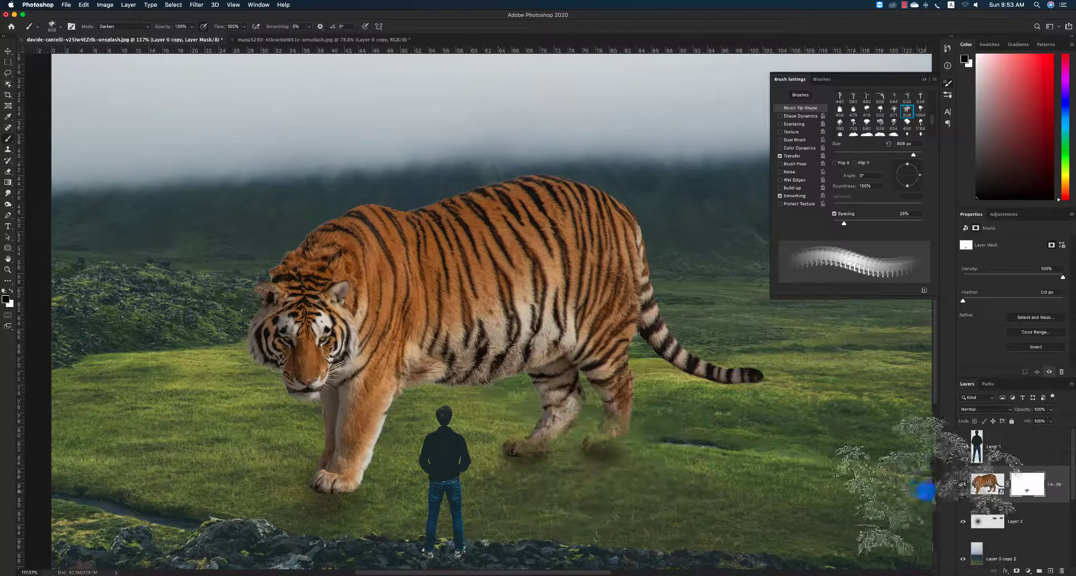
pyautogui.press('super+z')
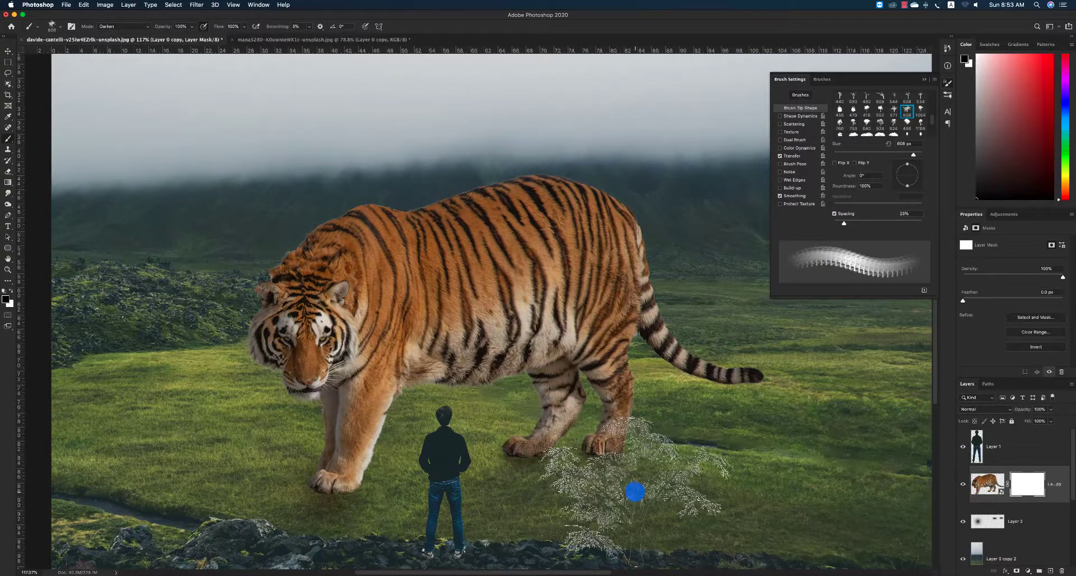
pyautogui.press('[')
pyautogui.press('[')
pyautogui.press('[')
pyautogui.press('[')
pyautogui.press('[')
pyautogui.press('[')
pyautogui.press('[')
pyautogui.press('[')
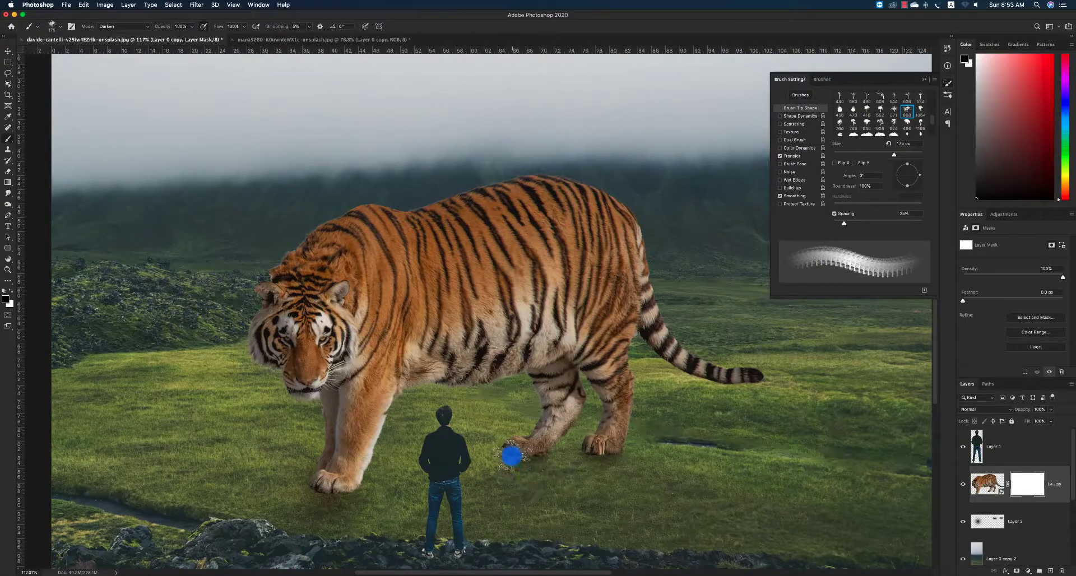
pyautogui.click(511, 456)
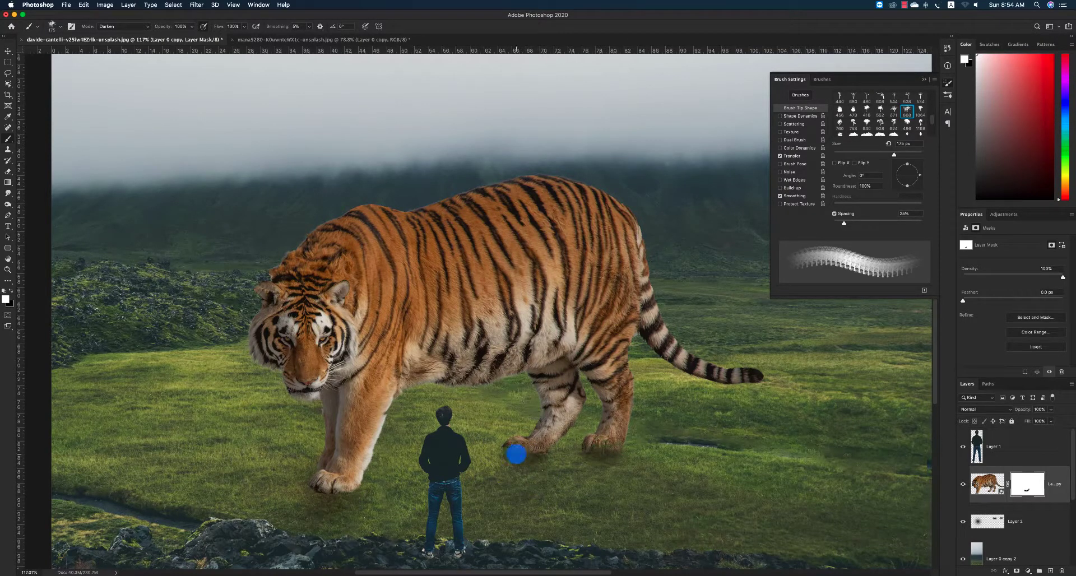
# Set the brush blending mode to Normal and paint white on the mask to restore the hind paw nearer the man
pyautogui.moveTo(517, 457)
pyautogui.mouseDown()
pyautogui.moveTo(560, 455)
pyautogui.moveTo(566, 473)
pyautogui.moveTo(514, 459)
pyautogui.mouseUp()
pyautogui.press('x')
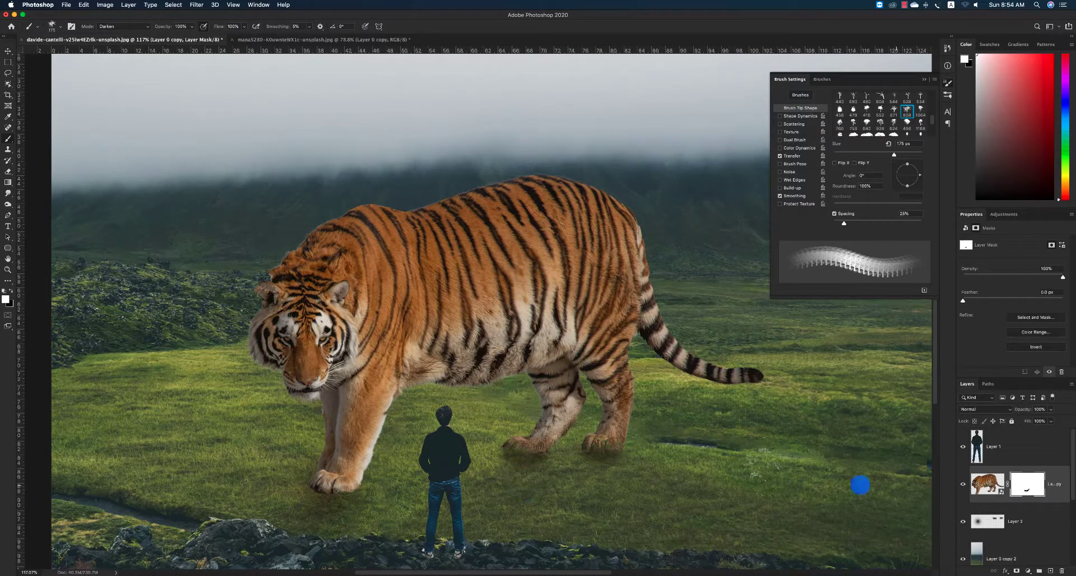
pyautogui.press('z')
pyautogui.moveTo(519, 459)
pyautogui.mouseDown()
pyautogui.moveTo(553, 492)
pyautogui.moveTo(563, 442)
pyautogui.moveTo(545, 430)
pyautogui.moveTo(497, 442)
pyautogui.moveTo(591, 455)
pyautogui.moveTo(512, 447)
pyautogui.mouseUp()
pyautogui.press('b')
pyautogui.click(120, 28)
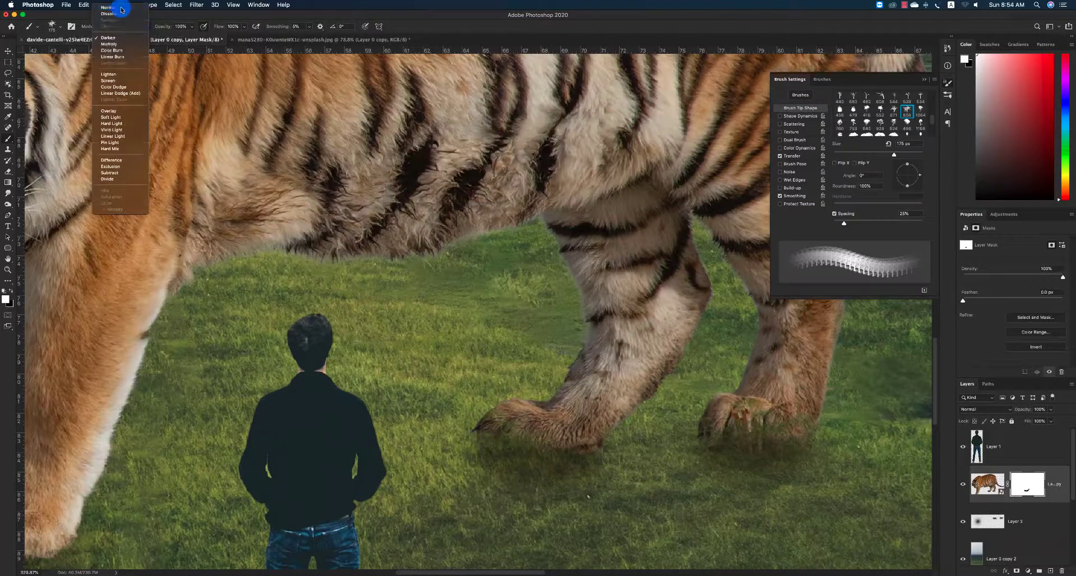
pyautogui.click(120, 8)
pyautogui.moveTo(566, 468); pyautogui.dragTo(551, 484)
# Switch to a different foliage-shaped brush tip and reduce its size to 150 px
pyautogui.click(839, 125)
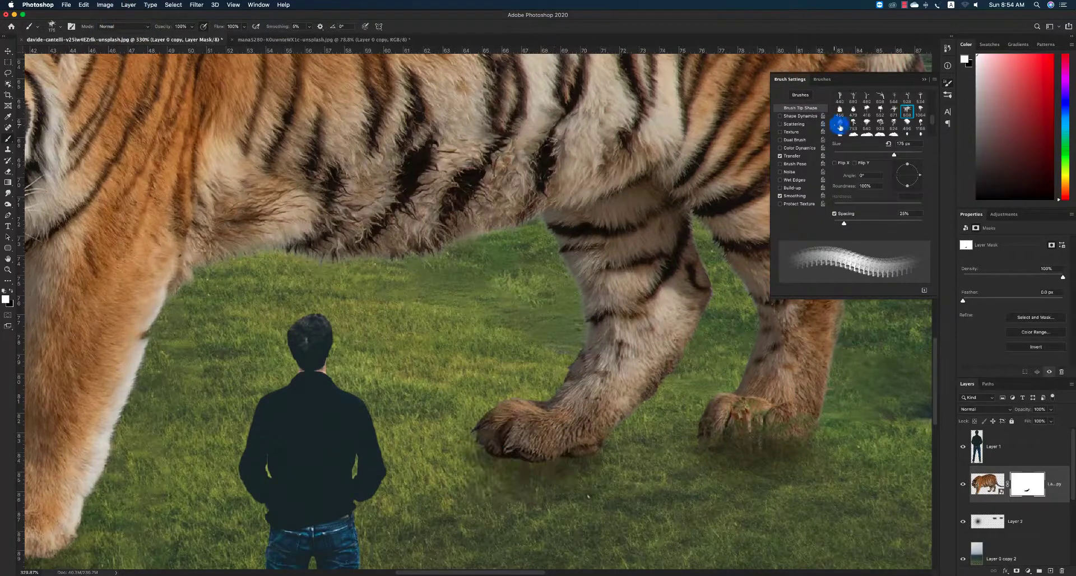
pyautogui.scroll(-1, 874, 124)
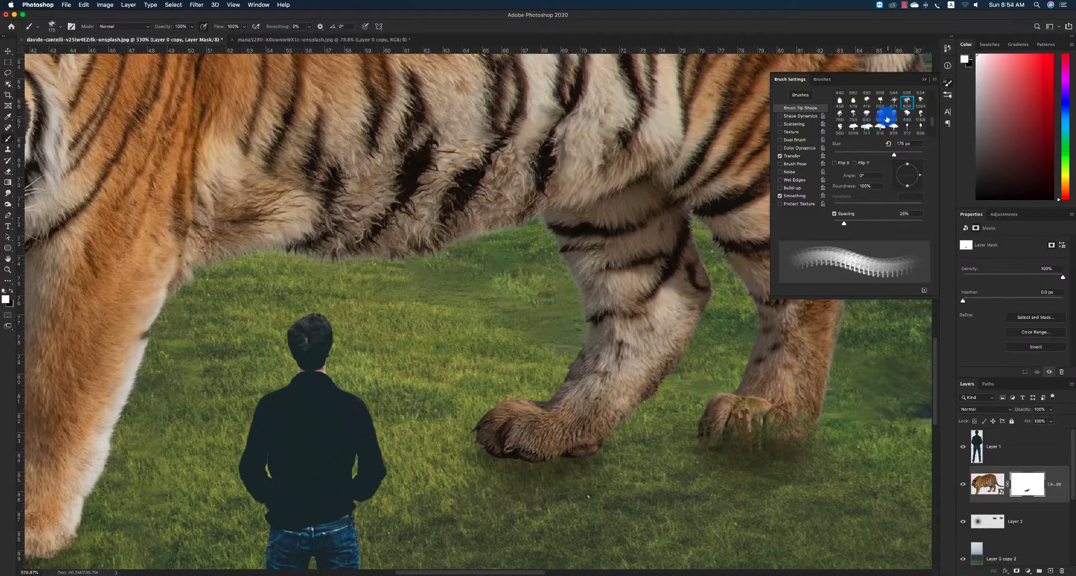
pyautogui.click(879, 116)
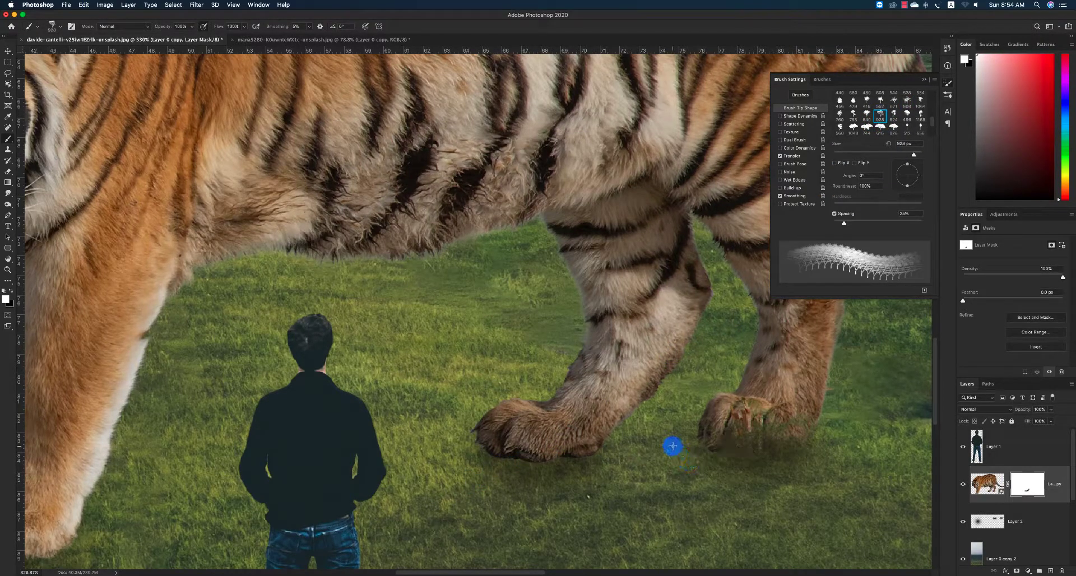
pyautogui.press('[')
pyautogui.press('[')
pyautogui.press('[')
pyautogui.press('[')
pyautogui.press('[')
pyautogui.press('[')
pyautogui.press('[')
pyautogui.press('[')
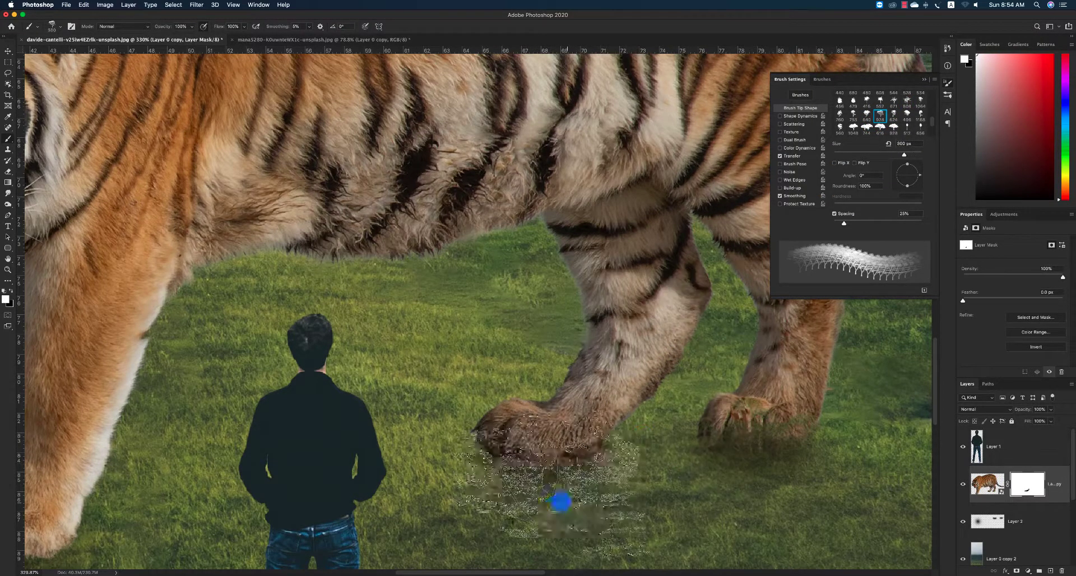
pyautogui.press('x')
pyautogui.press(']')
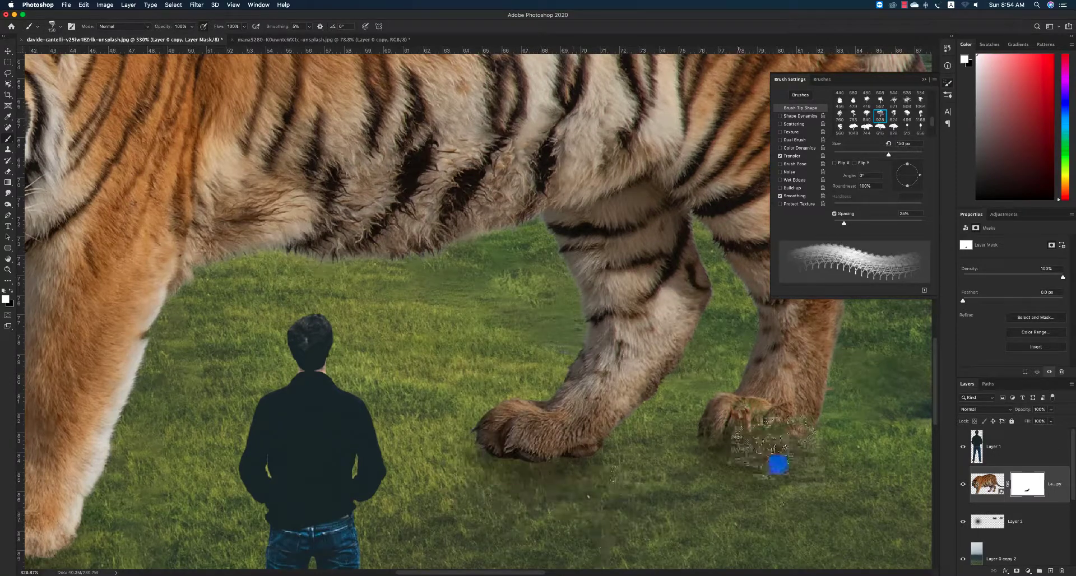
# Refine the tiger mask at the hind paws, blending the nearer paw's edges into the grass and restoring the far paw
pyautogui.moveTo(542, 474)
pyautogui.mouseDown()
pyautogui.moveTo(457, 472)
pyautogui.moveTo(509, 493)
pyautogui.moveTo(448, 445)
pyautogui.moveTo(517, 503)
pyautogui.moveTo(758, 507)
pyautogui.moveTo(487, 470)
pyautogui.moveTo(425, 424)
pyautogui.moveTo(468, 474)
pyautogui.moveTo(617, 477)
pyautogui.moveTo(650, 464)
pyautogui.moveTo(653, 447)
pyautogui.moveTo(673, 504)
pyautogui.moveTo(829, 473)
pyautogui.moveTo(827, 486)
pyautogui.moveTo(774, 451)
pyautogui.moveTo(727, 442)
pyautogui.moveTo(727, 460)
pyautogui.moveTo(845, 499)
pyautogui.moveTo(756, 490)
pyautogui.mouseUp()
pyautogui.press('x')
pyautogui.click(1026, 524)
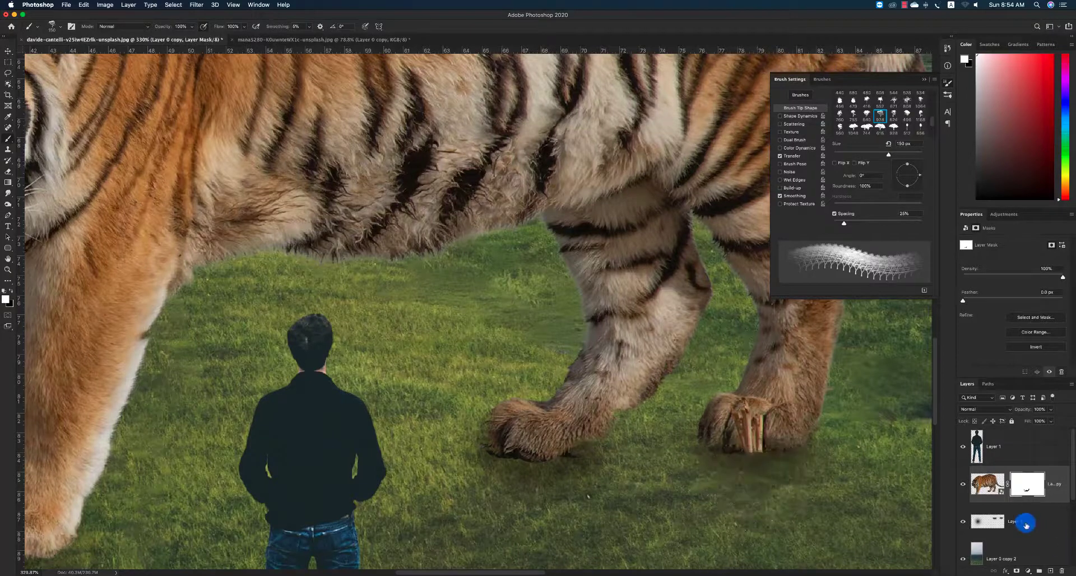
# Load the tiger's outline as a selection, rasterize the tiger layer and clone fur over the stick-like marks on the far hind paw
pyautogui.keyDown('super'); pyautogui.click(989, 491); pyautogui.keyUp('super')
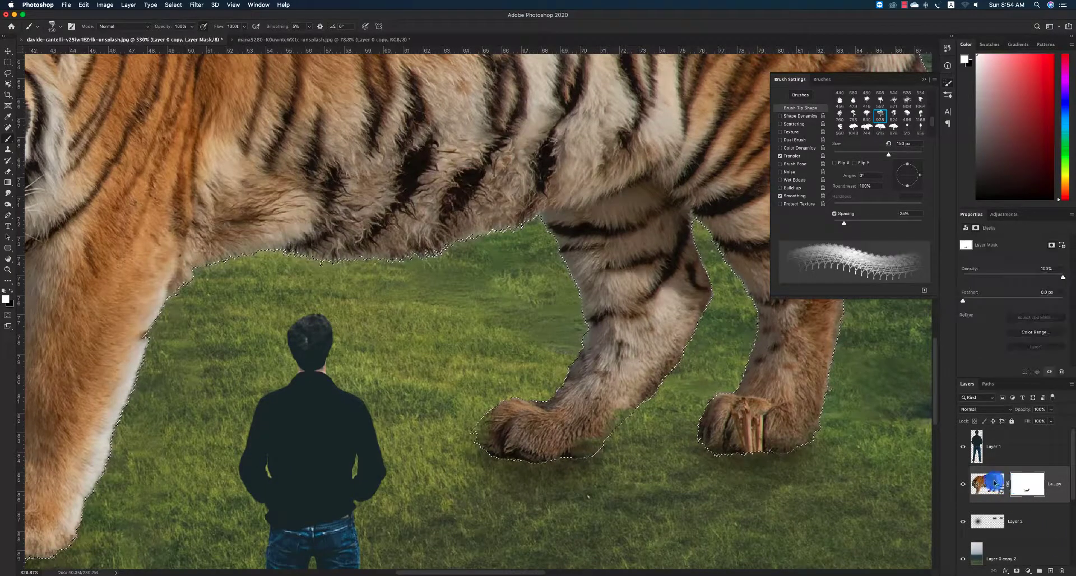
pyautogui.press('s')
pyautogui.keyDown('alt'); pyautogui.click(819, 432); pyautogui.keyUp('alt')
pyautogui.click(984, 482)
pyautogui.moveTo(776, 432); pyautogui.dragTo(781, 415)
pyautogui.click(773, 424)
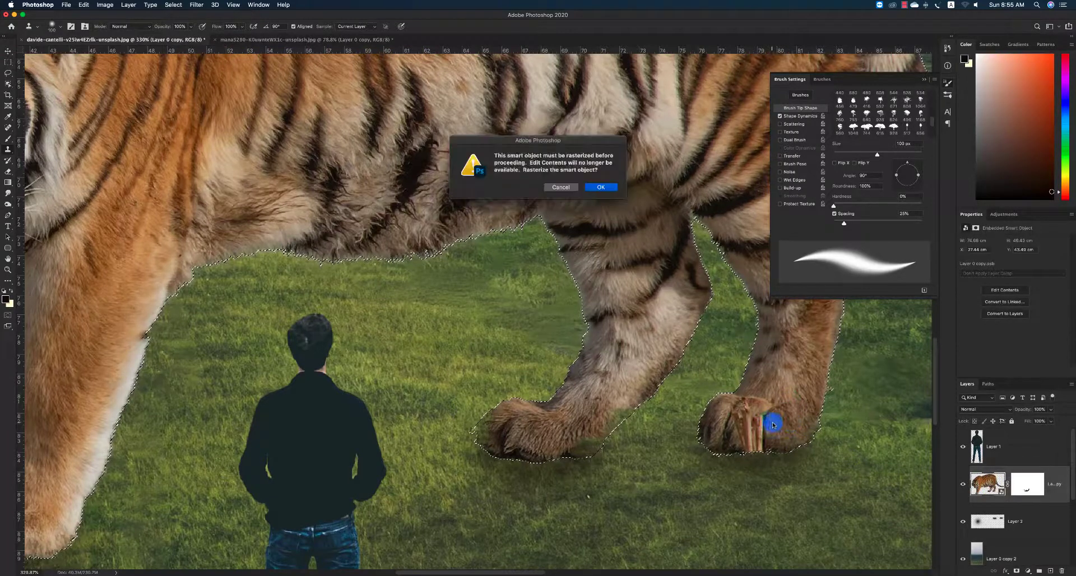
pyautogui.click(602, 187)
pyautogui.moveTo(816, 440)
pyautogui.mouseDown()
pyautogui.moveTo(768, 412)
pyautogui.moveTo(749, 423)
pyautogui.moveTo(787, 456)
pyautogui.moveTo(799, 449)
pyautogui.moveTo(746, 444)
pyautogui.mouseUp()
pyautogui.press('super+d')
# Paint black on the tiger's mask with the 150 px foliage brush to blend the front paws into the grass
pyautogui.press('z')
pyautogui.keyDown('alt'); pyautogui.click(421, 351); pyautogui.keyUp('alt')
pyautogui.keyDown('alt'); pyautogui.click(422, 348); pyautogui.keyUp('alt')
pyautogui.keyDown('alt'); pyautogui.click(423, 344); pyautogui.keyUp('alt')
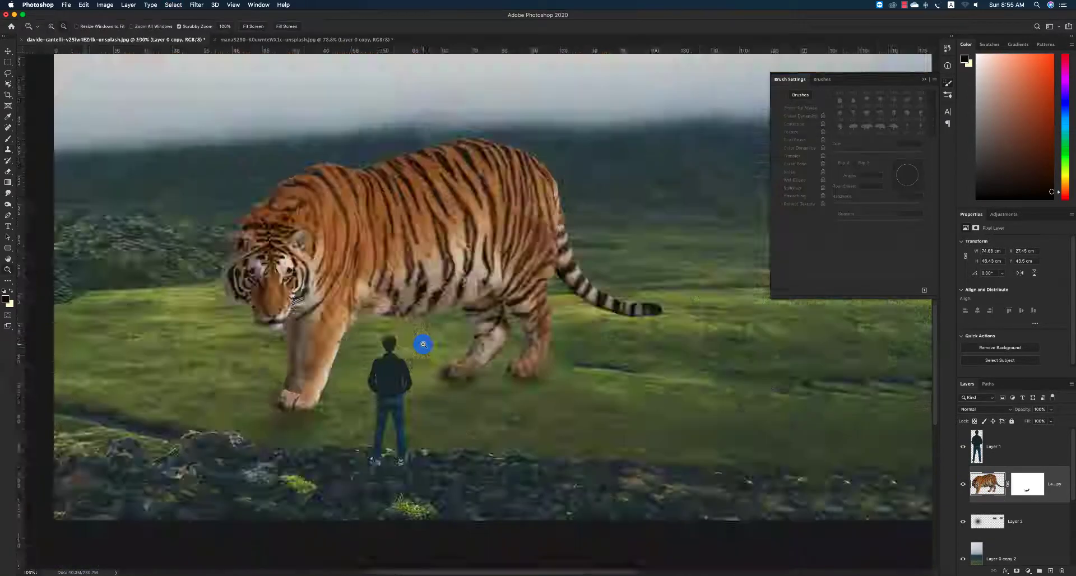
pyautogui.keyDown('alt'); pyautogui.click(423, 344); pyautogui.keyUp('alt')
pyautogui.click(337, 455)
pyautogui.moveTo(337, 455); pyautogui.dragTo(385, 490)
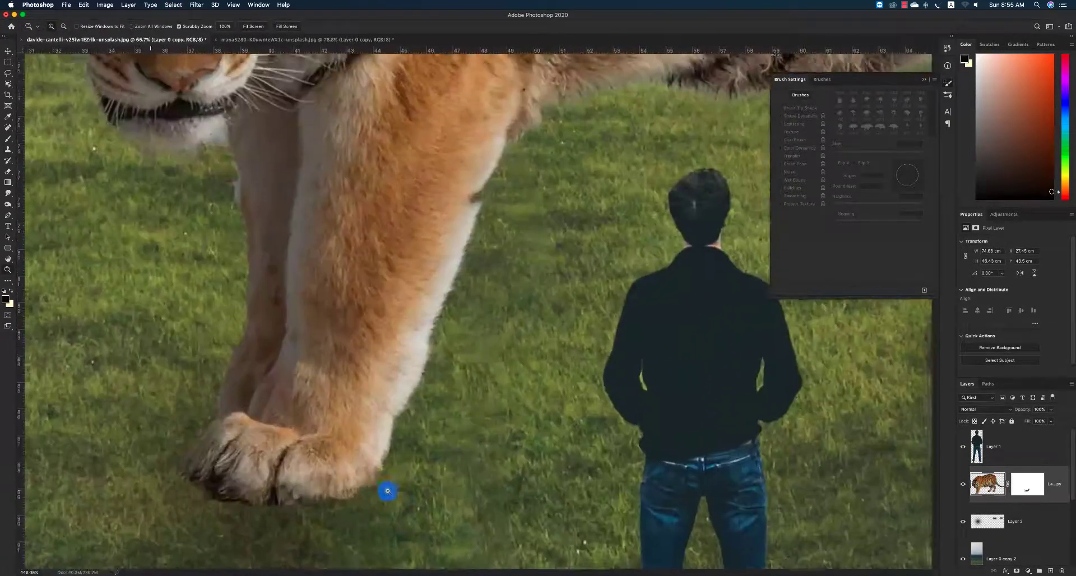
pyautogui.press('b')
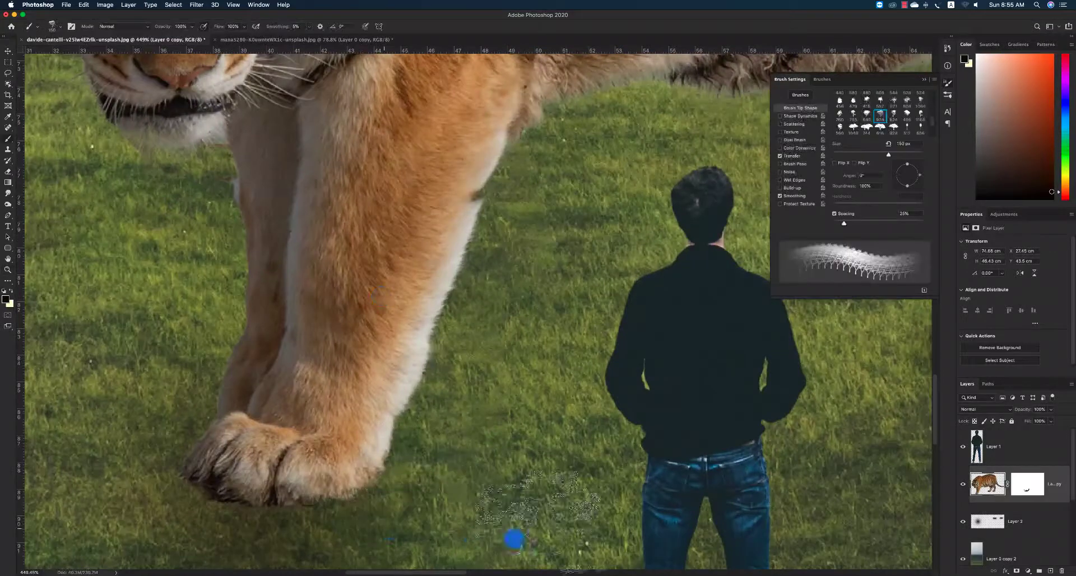
pyautogui.click(1026, 489)
pyautogui.moveTo(334, 524)
pyautogui.mouseDown()
pyautogui.moveTo(302, 514)
pyautogui.moveTo(426, 514)
pyautogui.moveTo(379, 509)
pyautogui.moveTo(517, 558)
pyautogui.moveTo(228, 546)
pyautogui.moveTo(145, 504)
pyautogui.moveTo(142, 444)
pyautogui.moveTo(171, 401)
pyautogui.moveTo(185, 220)
pyautogui.moveTo(198, 242)
pyautogui.mouseUp()
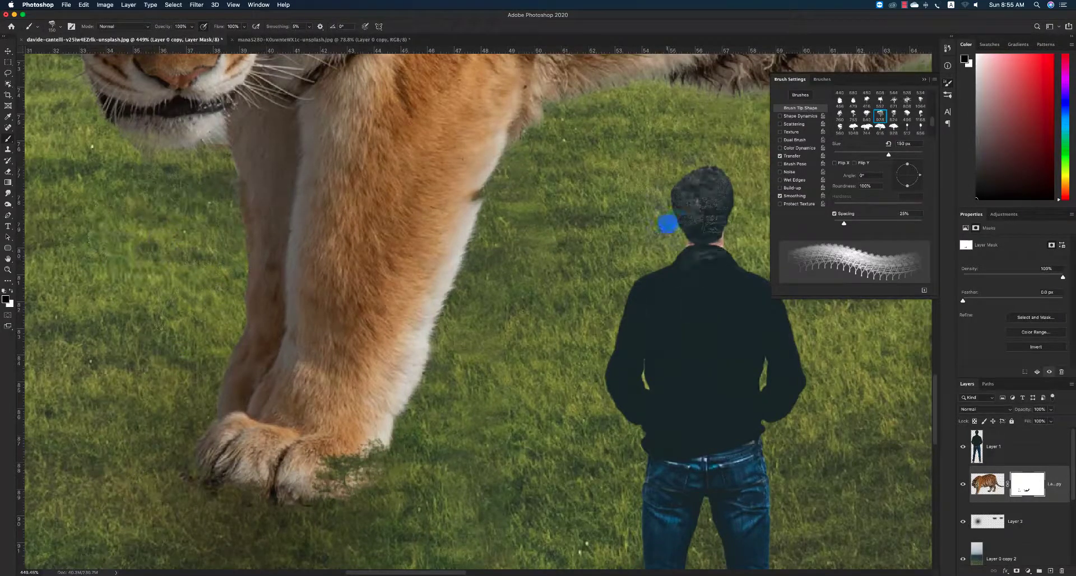
# Mask along the lower edge of the tiger's belly with the foliage brush to break up its hard outline
pyautogui.keyDown('alt'); pyautogui.click(425, 356); pyautogui.keyUp('alt')
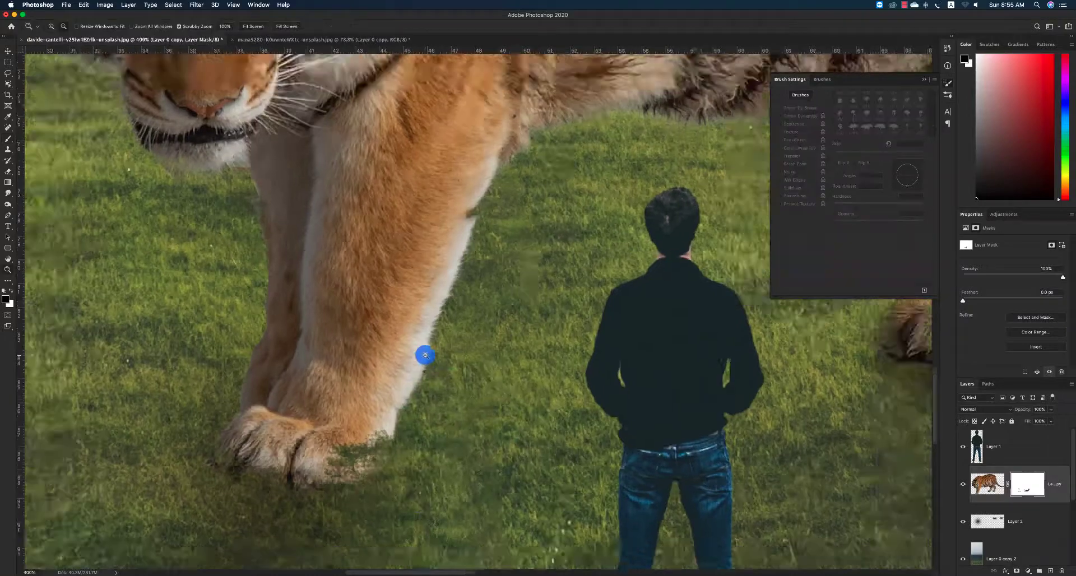
pyautogui.keyDown('alt'); pyautogui.click(497, 357); pyautogui.keyUp('alt')
pyautogui.keyDown('alt'); pyautogui.click(497, 357); pyautogui.keyUp('alt')
pyautogui.keyDown('alt'); pyautogui.click(497, 356); pyautogui.keyUp('alt')
pyautogui.moveTo(592, 318); pyautogui.dragTo(620, 351)
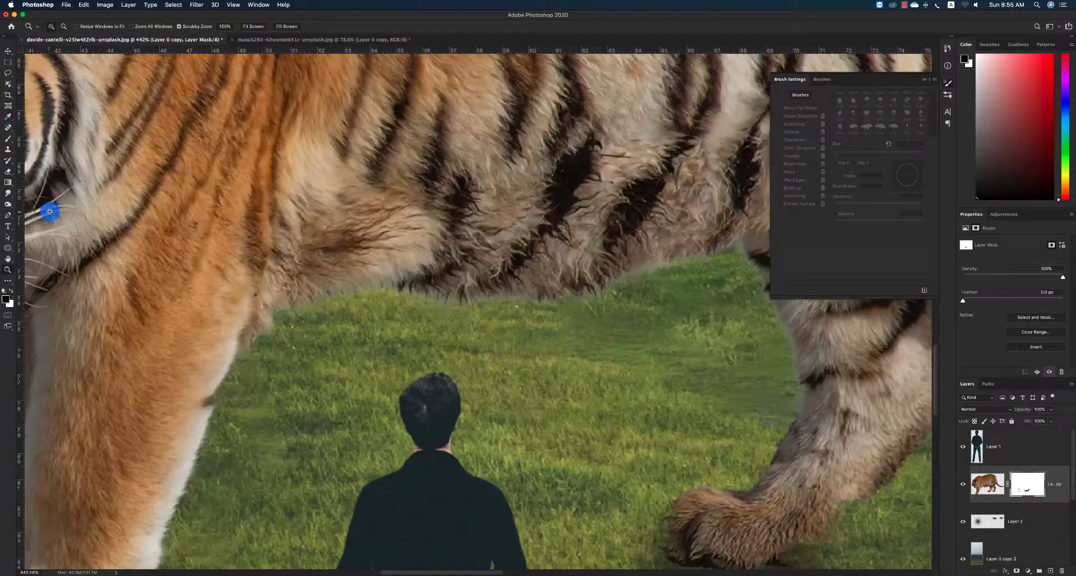
pyautogui.press('b')
pyautogui.moveTo(355, 329); pyautogui.dragTo(344, 350)
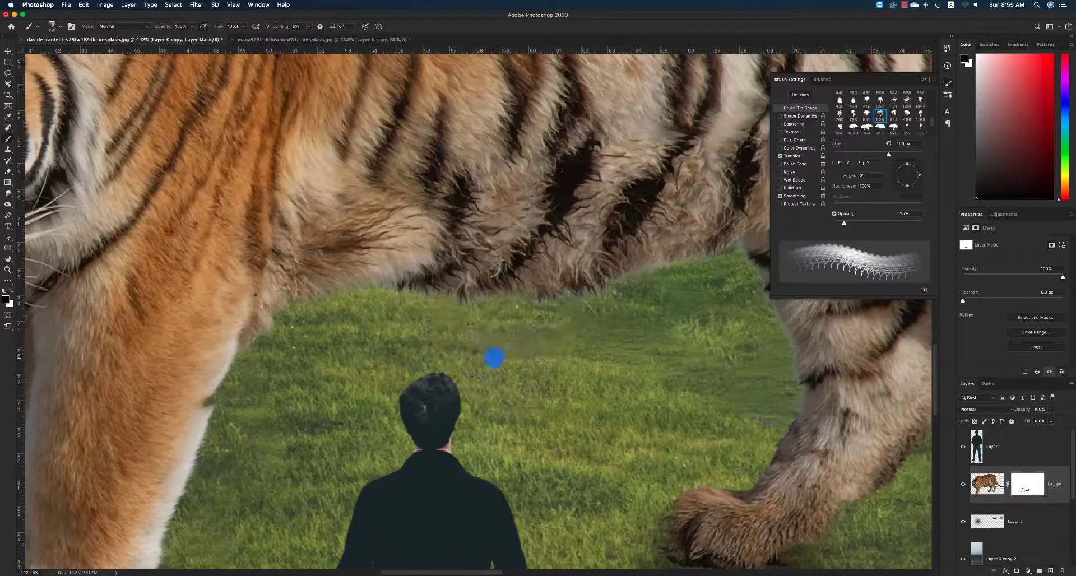
# Paint black on the tiger's mask to remove smudges from the grass beneath its belly and beside the hind leg
pyautogui.moveTo(494, 357)
pyautogui.mouseDown()
pyautogui.moveTo(625, 378)
pyautogui.moveTo(650, 326)
pyautogui.moveTo(694, 322)
pyautogui.moveTo(694, 312)
pyautogui.moveTo(649, 357)
pyautogui.moveTo(653, 321)
pyautogui.moveTo(555, 368)
pyautogui.moveTo(387, 357)
pyautogui.moveTo(402, 346)
pyautogui.moveTo(341, 353)
pyautogui.moveTo(792, 428)
pyautogui.mouseUp()
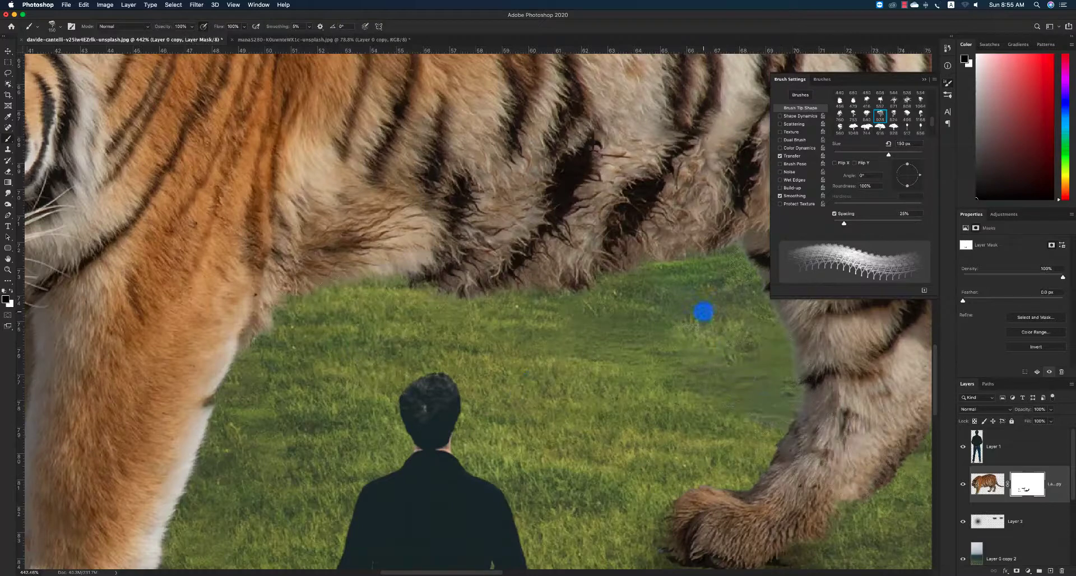
pyautogui.moveTo(704, 312)
pyautogui.mouseDown()
pyautogui.moveTo(700, 362)
pyautogui.moveTo(724, 346)
pyautogui.moveTo(730, 367)
pyautogui.mouseUp()
# Try foliage brush strokes at different tip angles on the tiger's mask around the belly and hind leg, and undo them
pyautogui.moveTo(460, 252); pyautogui.dragTo(426, 290)
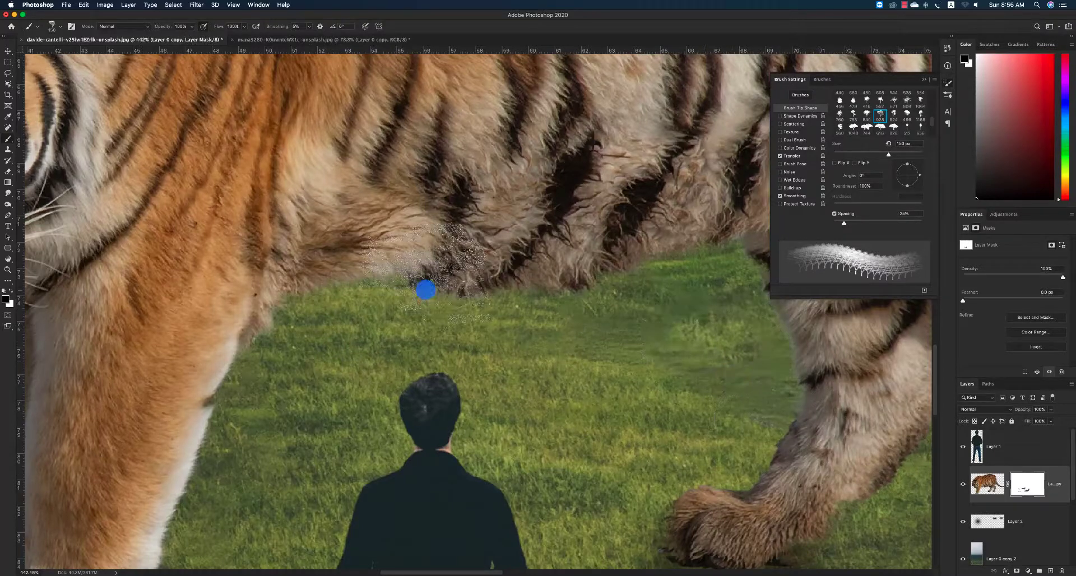
pyautogui.press('super+z')
pyautogui.moveTo(920, 180); pyautogui.dragTo(910, 182)
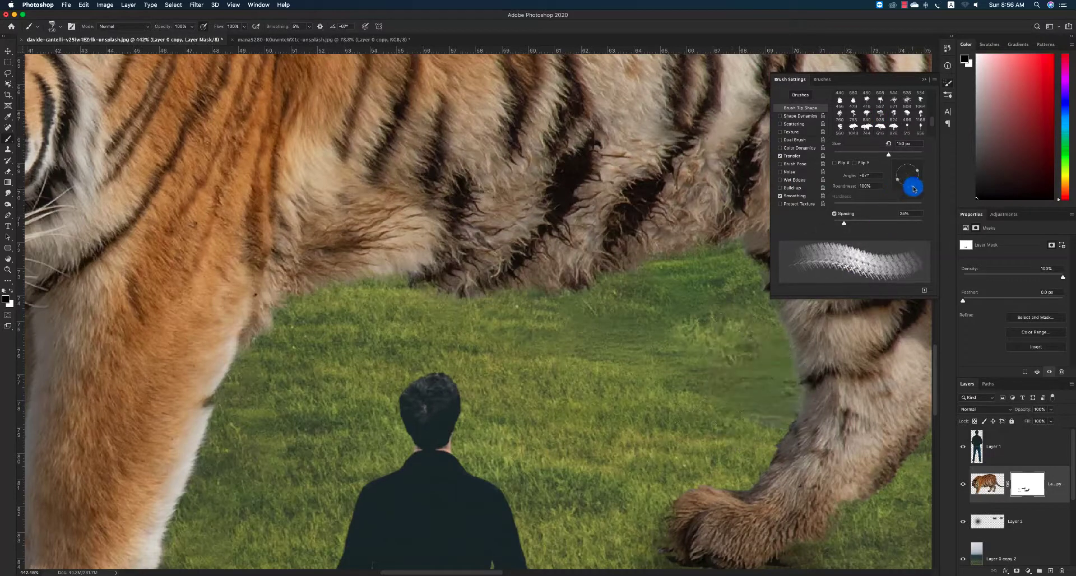
pyautogui.moveTo(802, 359); pyautogui.dragTo(740, 389)
pyautogui.press('super+z')
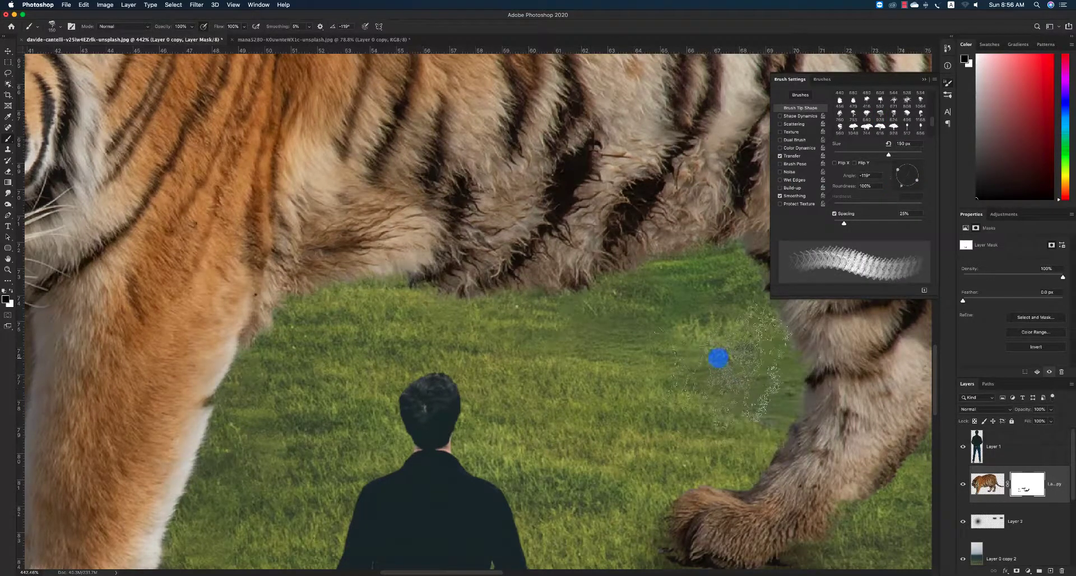
pyautogui.moveTo(903, 188); pyautogui.dragTo(918, 180)
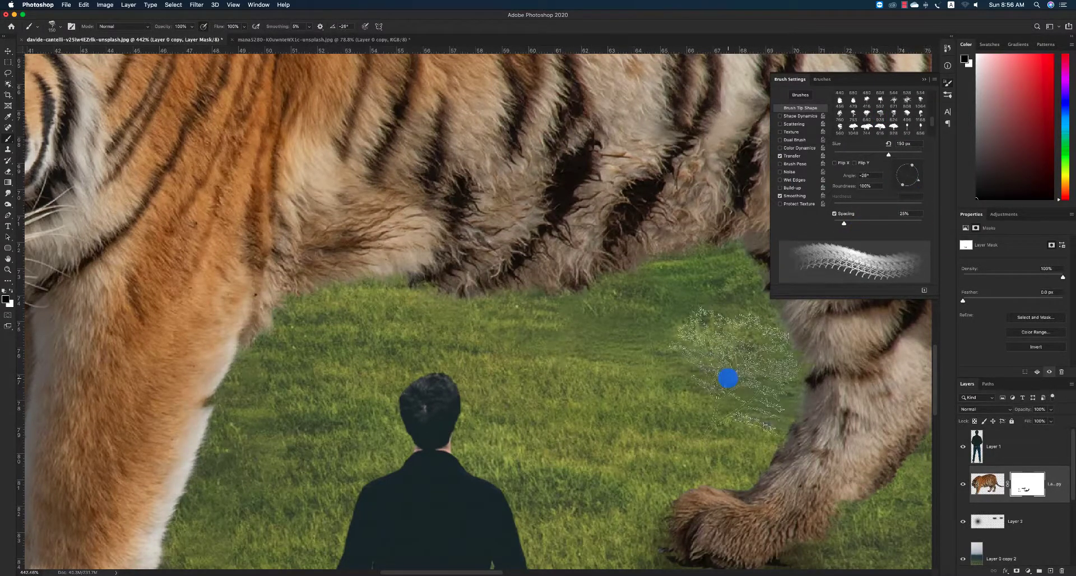
# Examine how the tiger and the man sit in the whole landscape
pyautogui.press('z')
pyautogui.keyDown('alt'); pyautogui.click(532, 344); pyautogui.keyUp('alt')
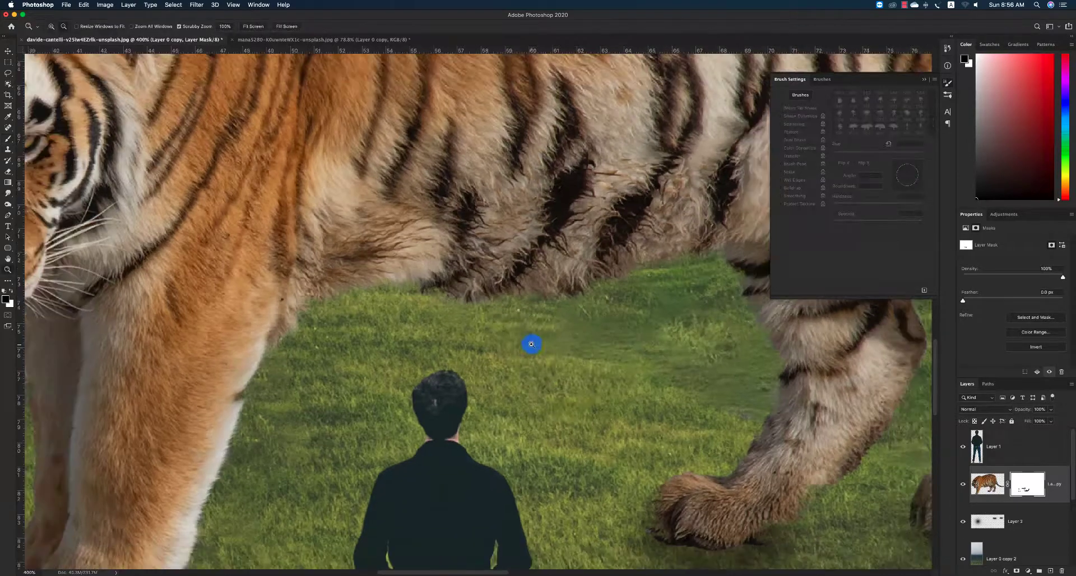
pyautogui.keyDown('alt'); pyautogui.click(533, 345); pyautogui.keyUp('alt')
pyautogui.keyDown('alt'); pyautogui.click(533, 346); pyautogui.keyUp('alt')
pyautogui.keyDown('alt'); pyautogui.click(533, 346); pyautogui.keyUp('alt')
pyautogui.keyDown('alt'); pyautogui.click(533, 346); pyautogui.keyUp('alt')
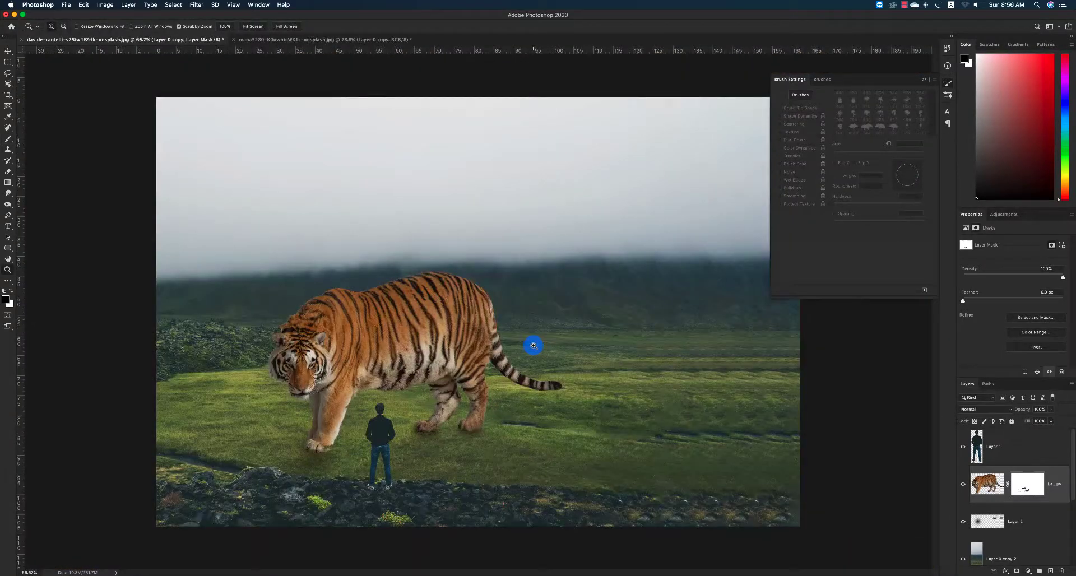
pyautogui.click(312, 383)
pyautogui.keyDown('alt'); pyautogui.click(375, 165); pyautogui.keyUp('alt')
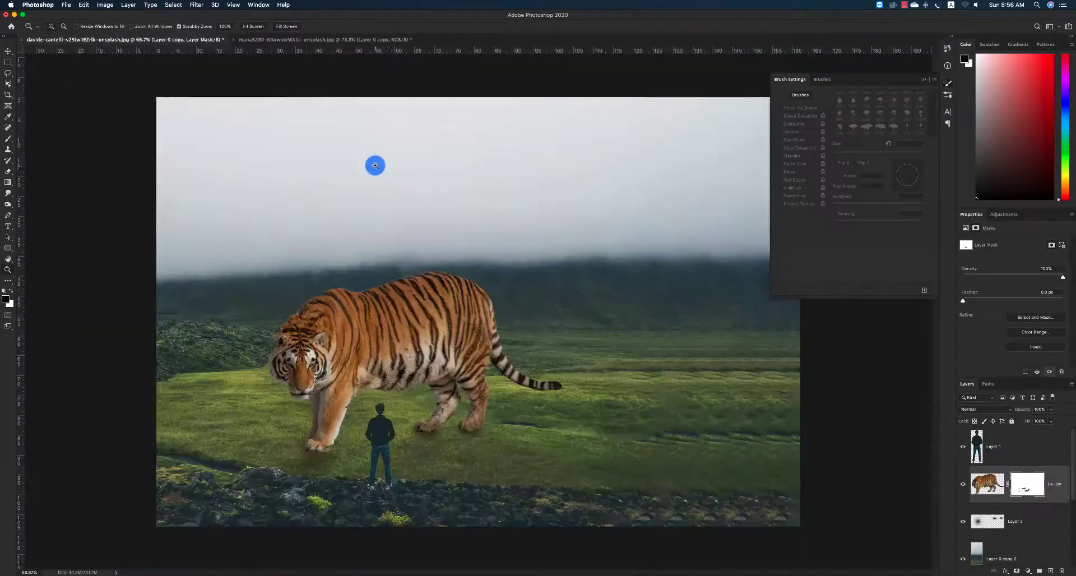
# Try to select the sky on Layer 0 with the Quick Selection tool, and discard the selection
pyautogui.moveTo(10, 88); pyautogui.dragTo(27, 92)
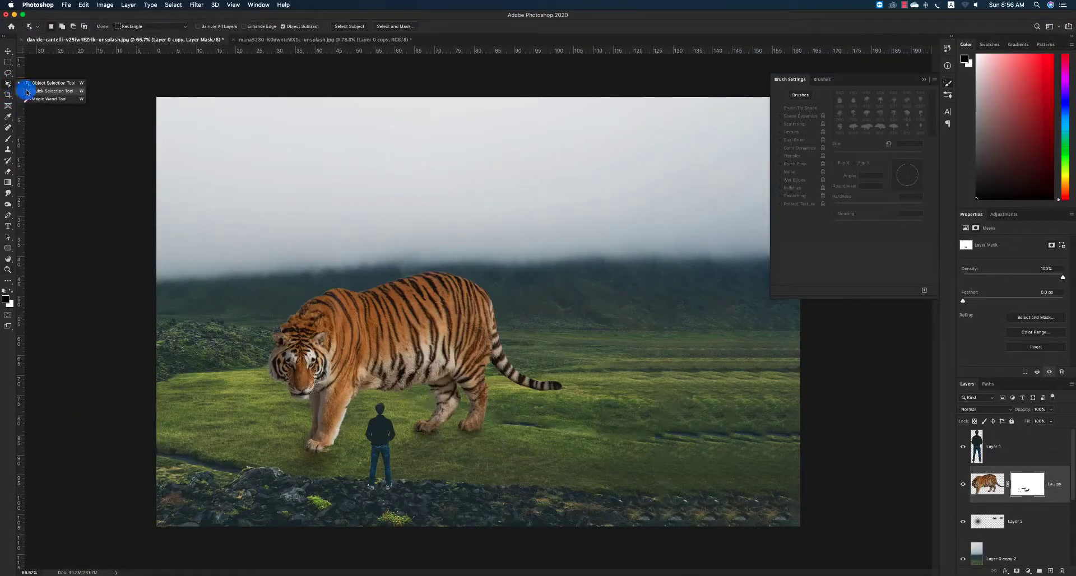
pyautogui.click(44, 92)
pyautogui.scroll(-10, 1016, 493)
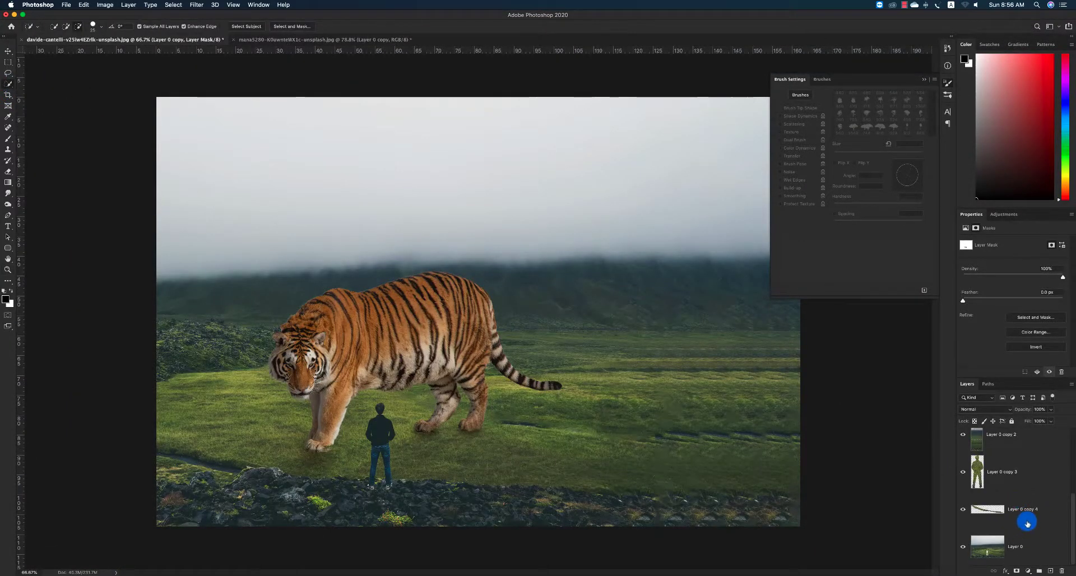
pyautogui.click(1028, 538)
pyautogui.click(185, 126)
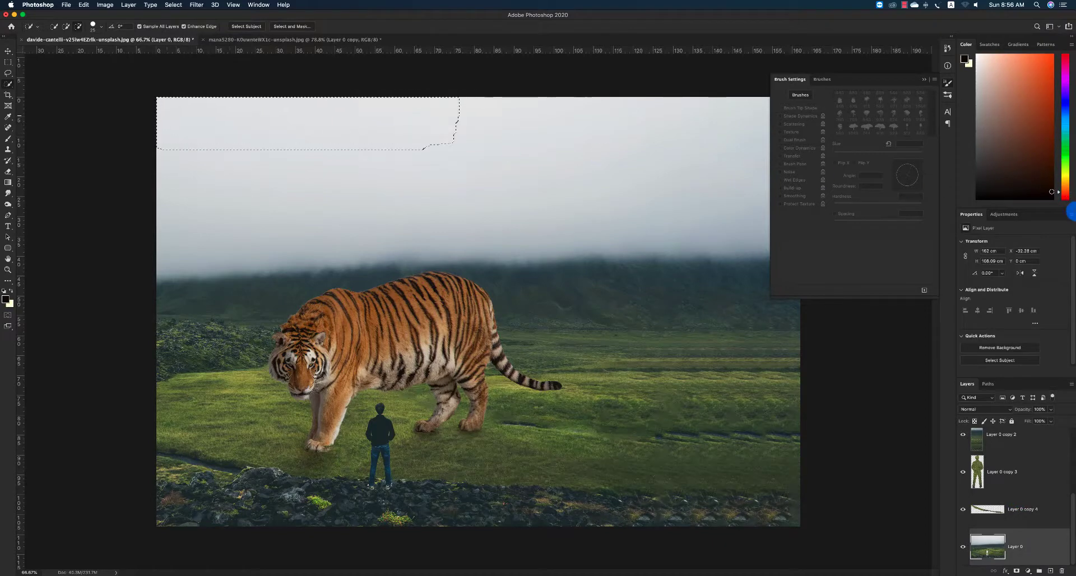
pyautogui.moveTo(634, 156)
pyautogui.mouseDown()
pyautogui.moveTo(693, 153)
pyautogui.moveTo(685, 157)
pyautogui.moveTo(849, 174)
pyautogui.mouseUp()
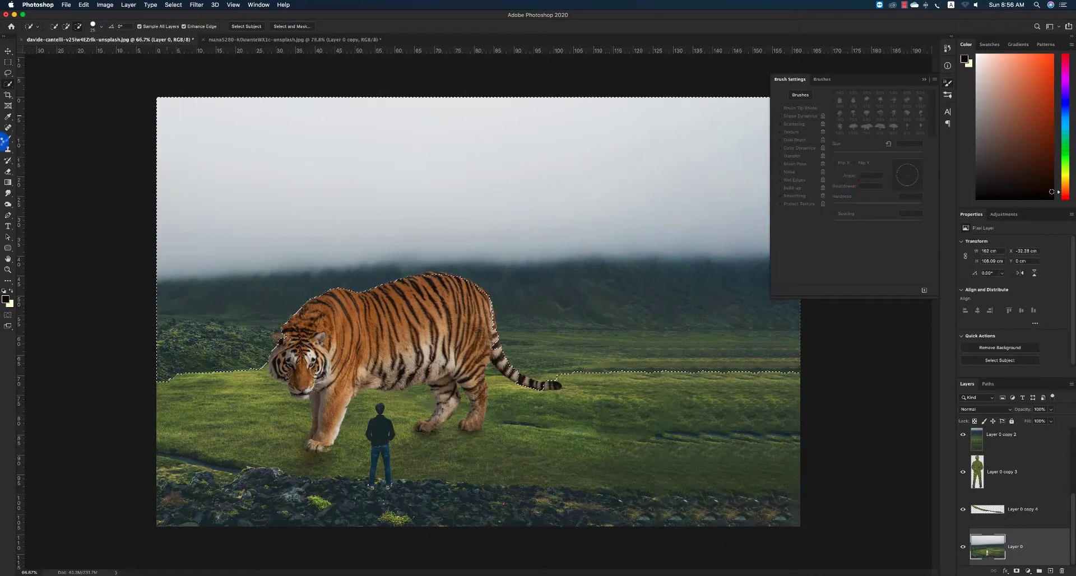
pyautogui.press('super+d')
# Try to select the sky on Layer 0 with the Magic Wand
pyautogui.rightClick(10, 85)
pyautogui.click(42, 99)
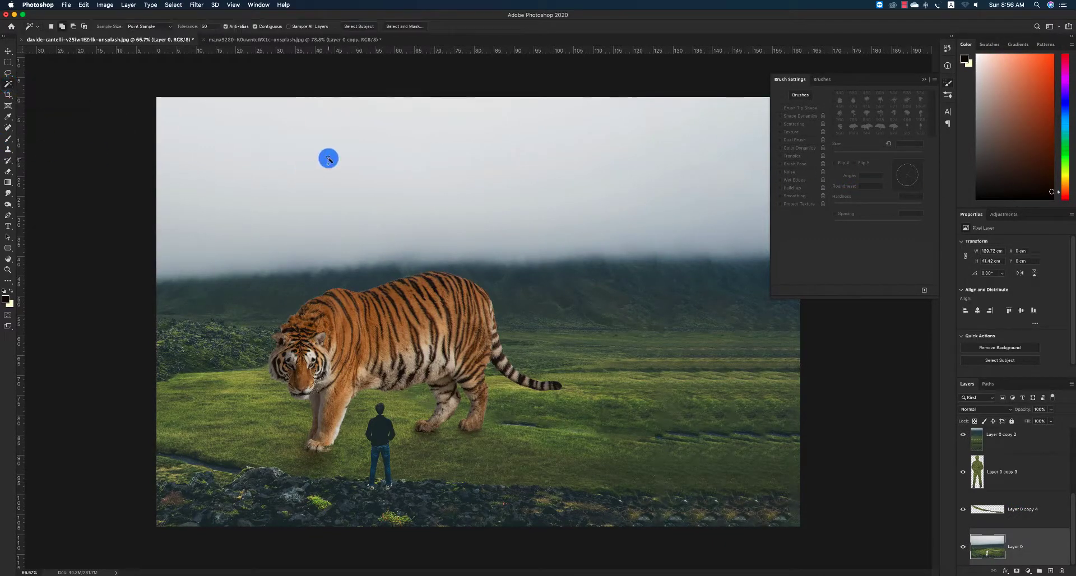
pyautogui.click(328, 159)
pyautogui.keyDown('shift'); pyautogui.click(728, 178); pyautogui.keyUp('shift')
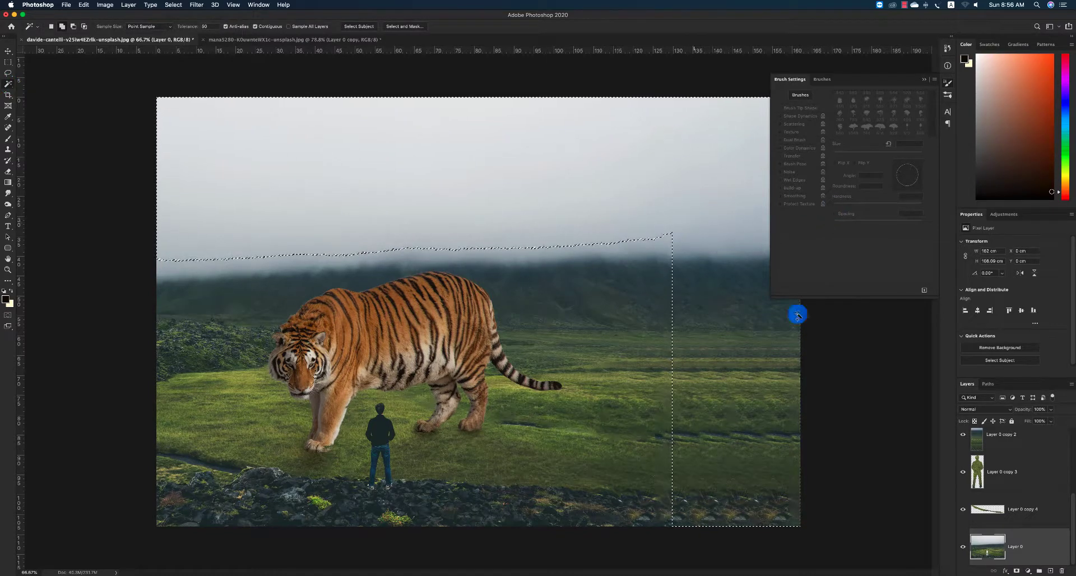
# Check the visibility of Layer 0 copy 2 and merge the background layers from Layer 0 up to it into one
pyautogui.click(963, 436)
pyautogui.click(964, 436)
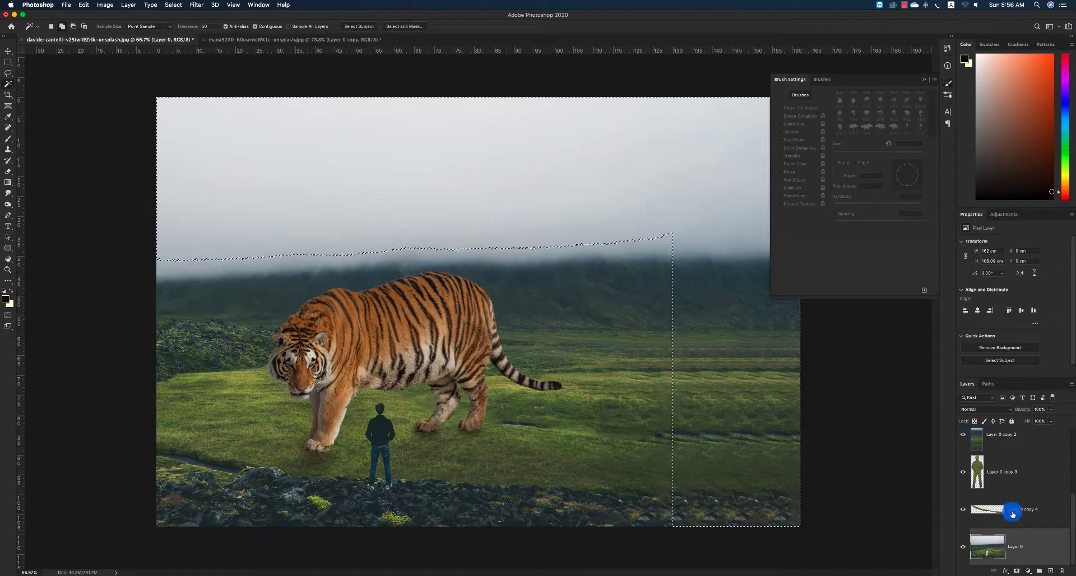
pyautogui.click(968, 441)
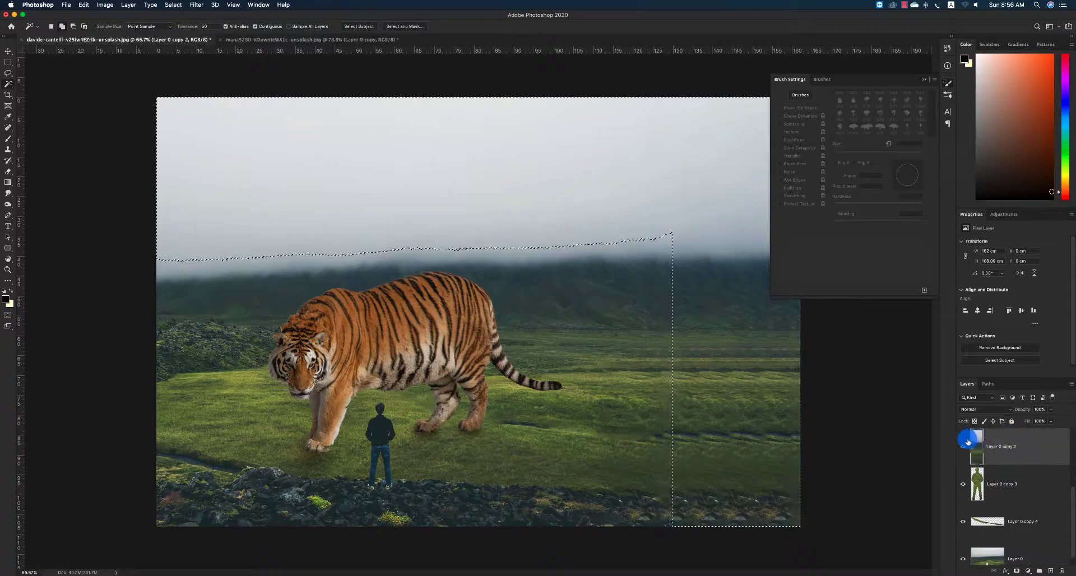
pyautogui.click(963, 441)
pyautogui.click(963, 441)
pyautogui.click(1016, 548)
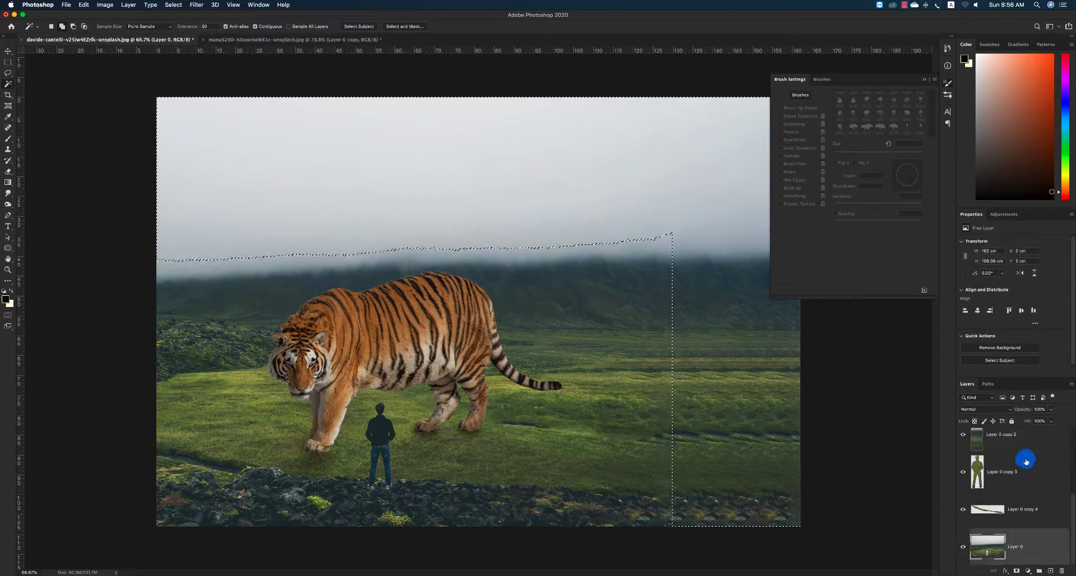
pyautogui.keyDown('shift'); pyautogui.click(1009, 441); pyautogui.keyUp('shift')
pyautogui.press('super+e')
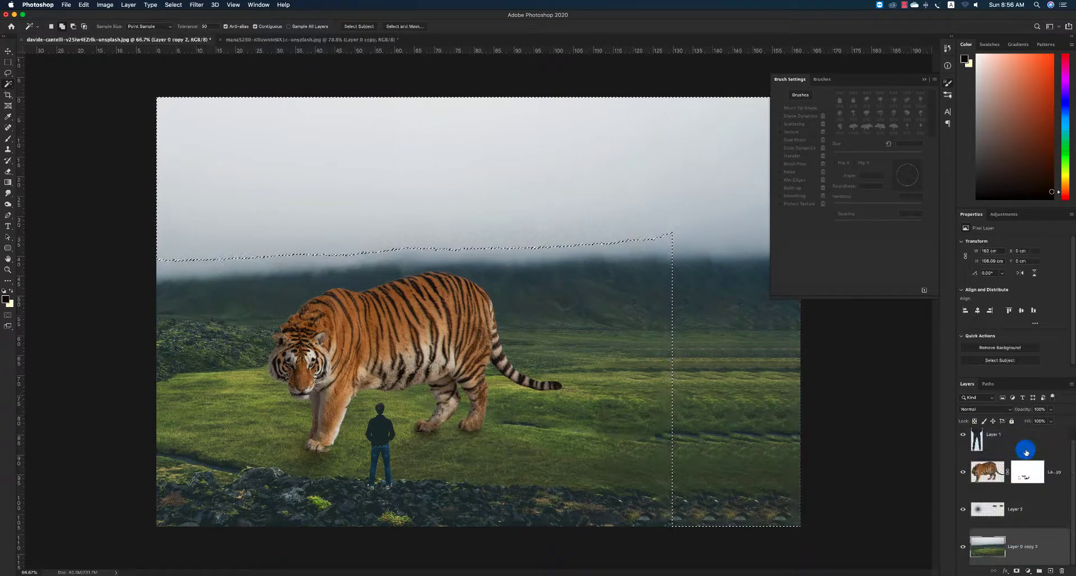
# Select the sky down to the mountain ridge on the merged background with the Magic Wand, and open the selection's feather setting
pyautogui.click(359, 164)
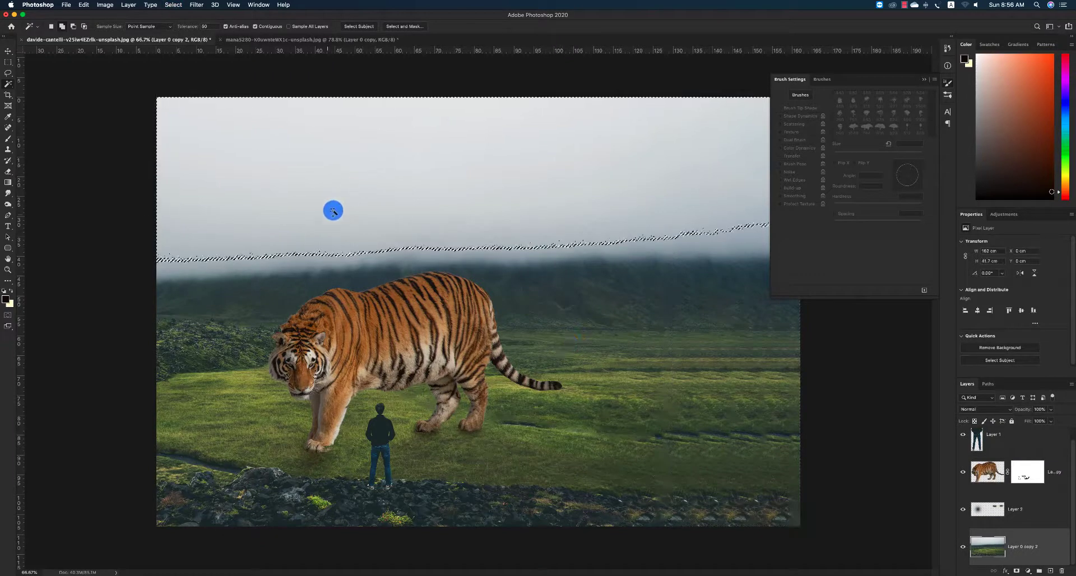
pyautogui.click(291, 259)
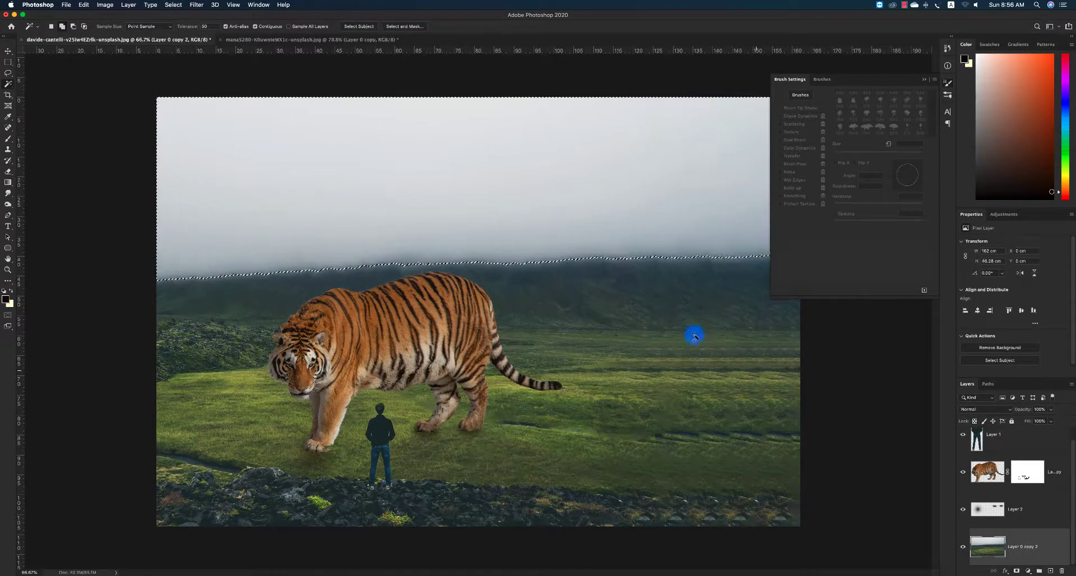
pyautogui.hotkey('shift', 'F6')
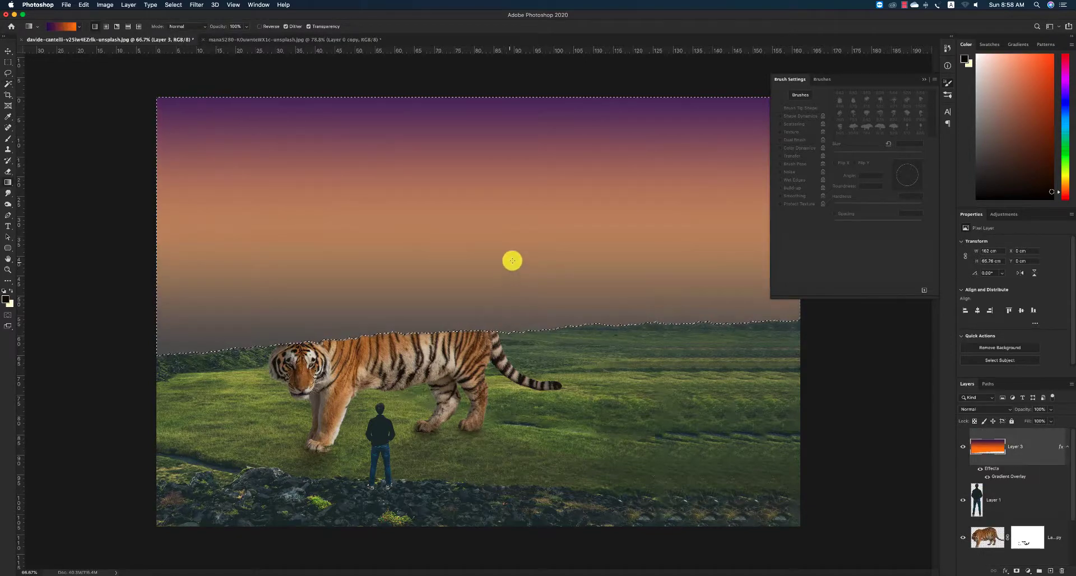
# Add a layer mask to the sunset gradient layer and activate the Brush tool
pyautogui.press('v')
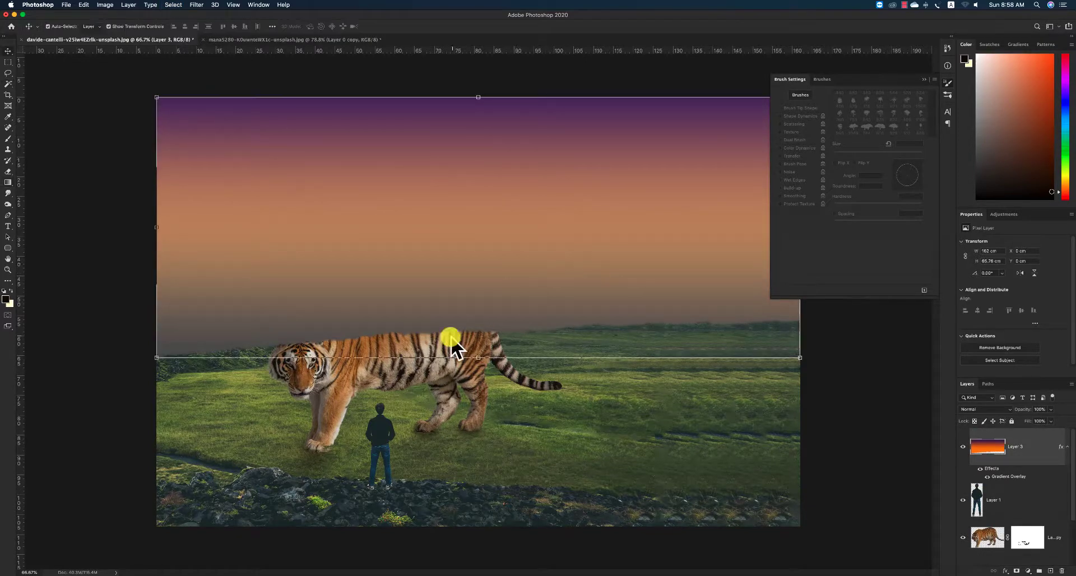
pyautogui.press('e')
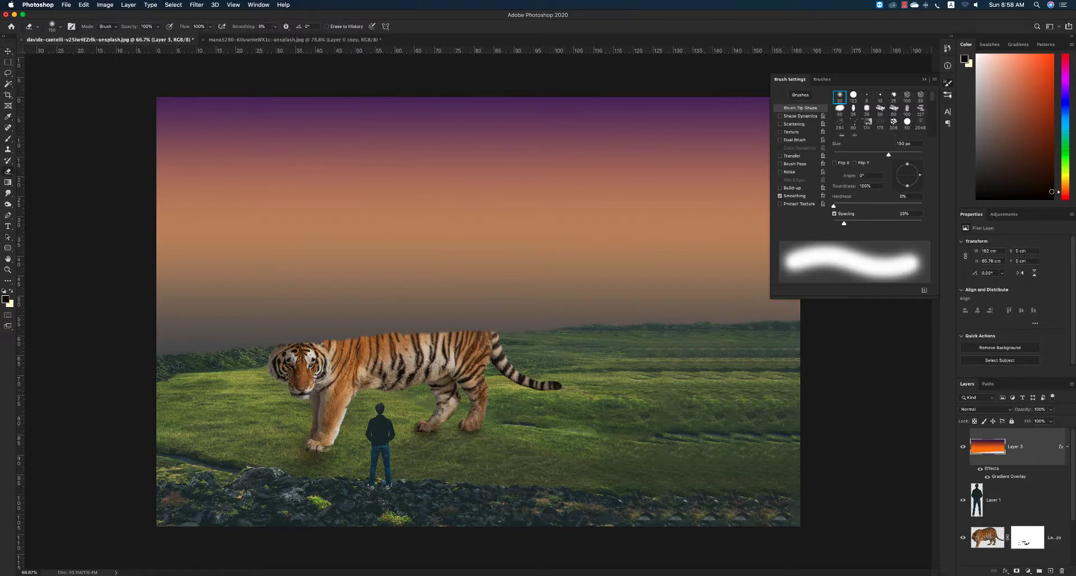
pyautogui.click(1014, 570)
pyautogui.press('b')
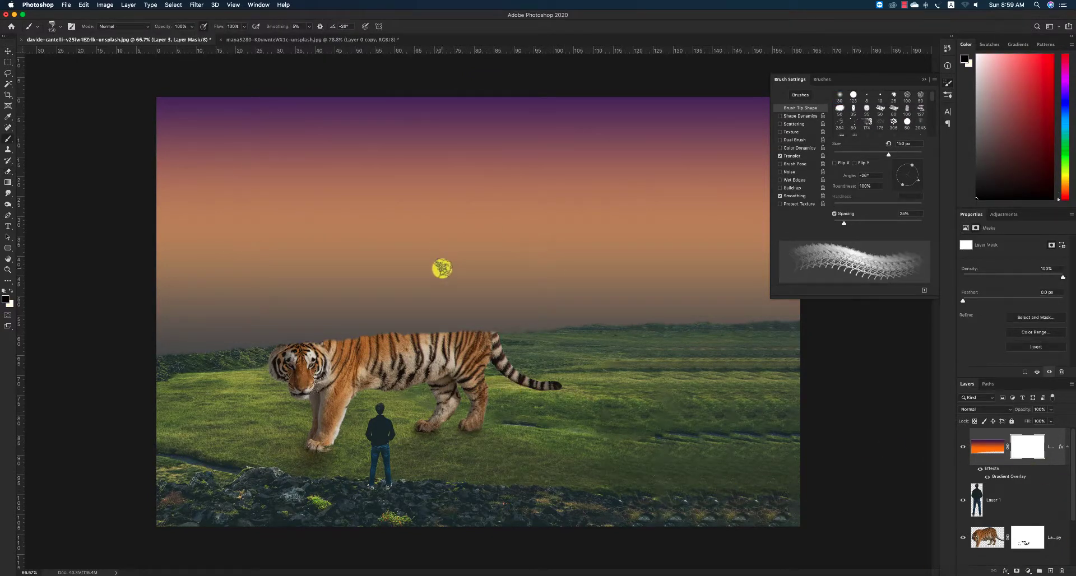
# Paint black on the gradient layer's mask with a soft 900 px brush, finishing at 37% opacity, to uncover the tiger and mountains
pyautogui.click(840, 97)
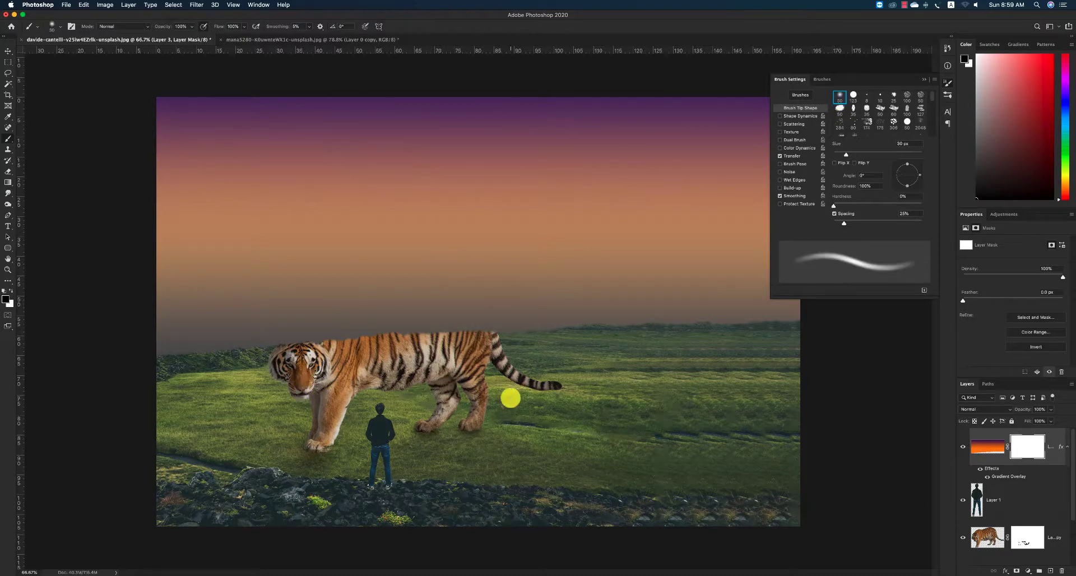
pyautogui.press(']')
pyautogui.press(']')
pyautogui.press(']')
pyautogui.press(']')
pyautogui.press(']')
pyautogui.press(']')
pyautogui.press(']')
pyautogui.press(']')
pyautogui.press(']')
pyautogui.press(']')
pyautogui.press(']')
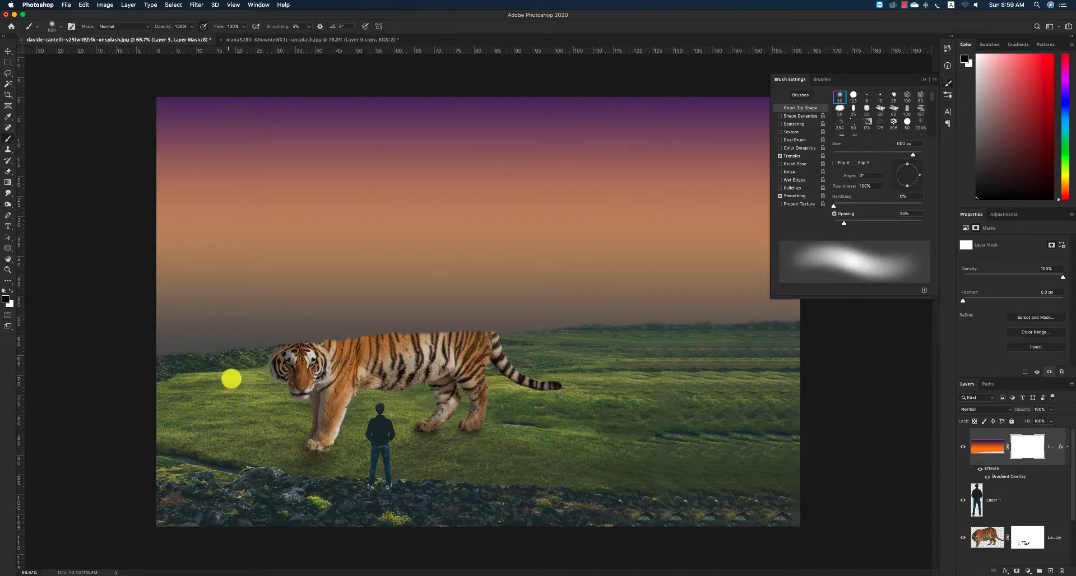
pyautogui.moveTo(172, 366)
pyautogui.mouseDown()
pyautogui.moveTo(795, 361)
pyautogui.moveTo(790, 338)
pyautogui.mouseUp()
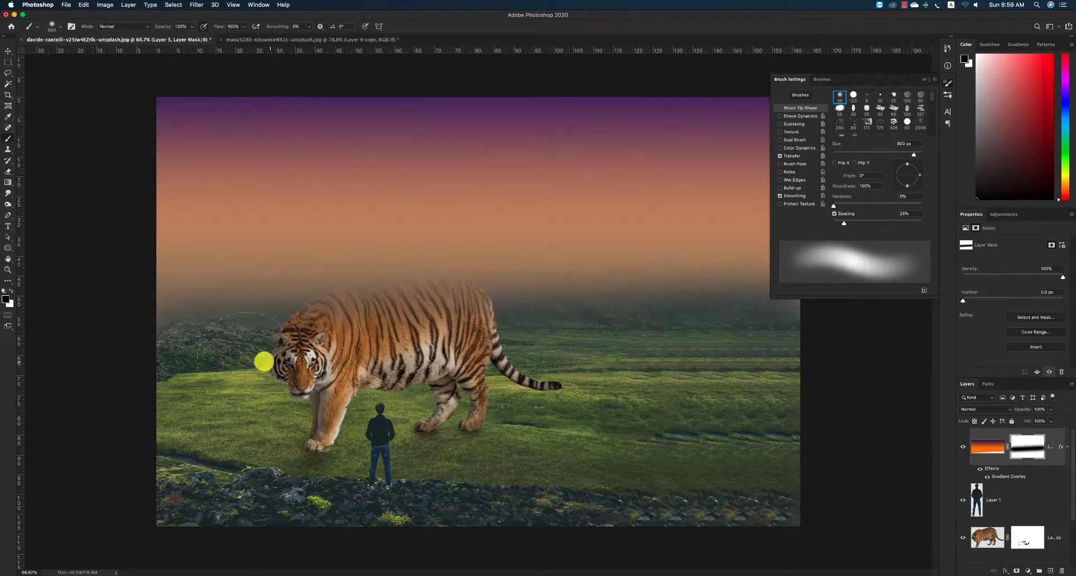
pyautogui.moveTo(130, 363)
pyautogui.mouseDown()
pyautogui.moveTo(937, 322)
pyautogui.moveTo(2, 385)
pyautogui.moveTo(280, 354)
pyautogui.mouseUp()
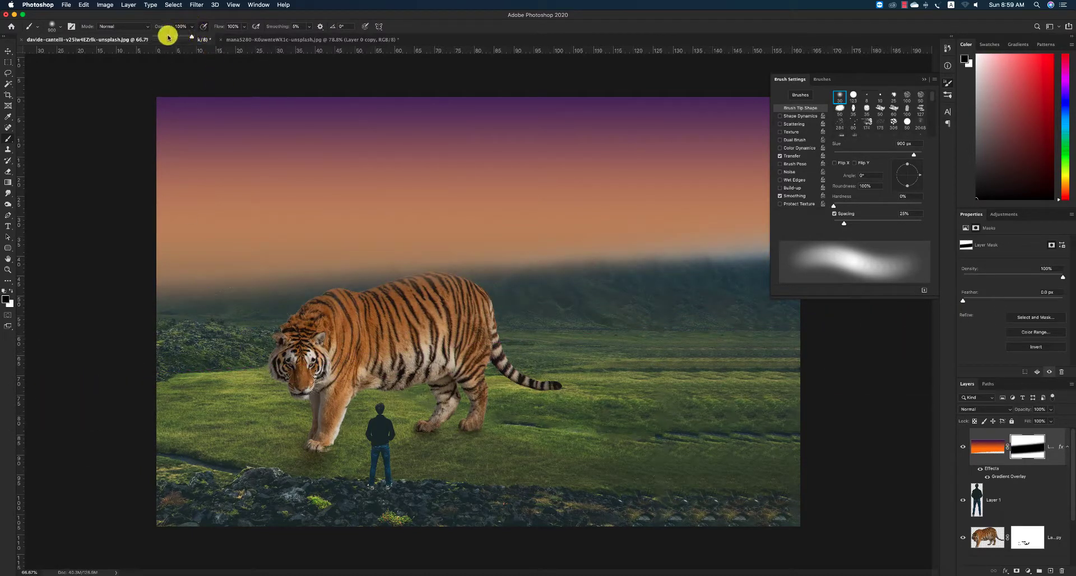
pyautogui.click(169, 37)
pyautogui.moveTo(132, 312); pyautogui.dragTo(716, 213)
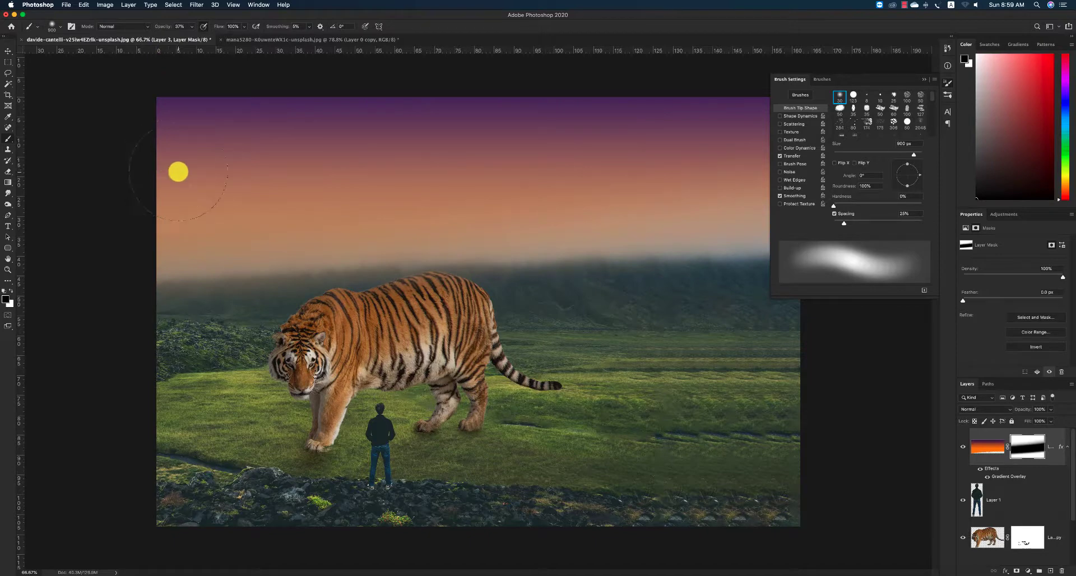
# Darken the gradient layer's mask midtones with Curves, mapping input 135 to output 111
pyautogui.press('super+m')
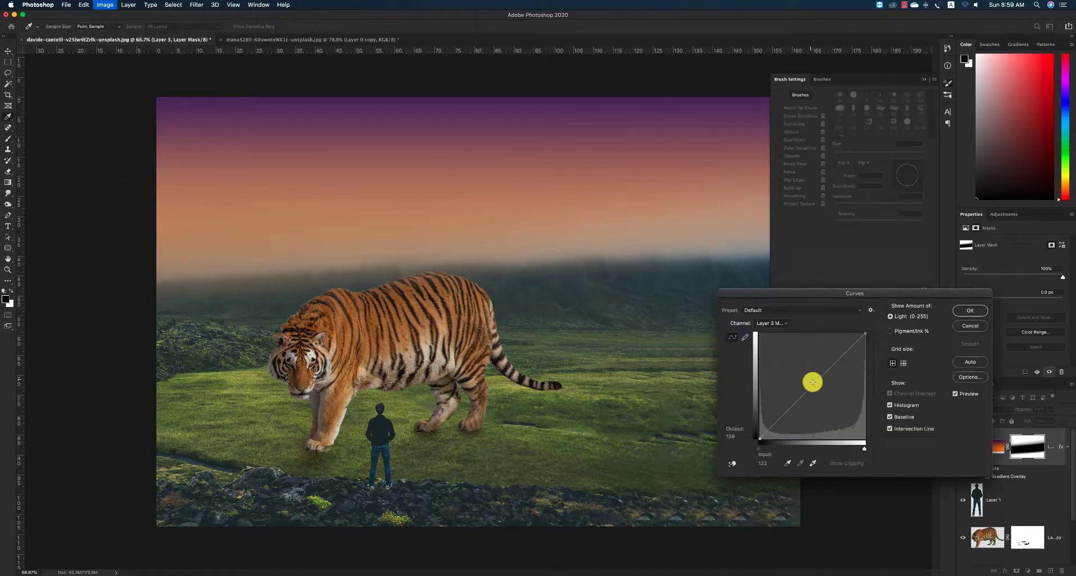
pyautogui.click(811, 387)
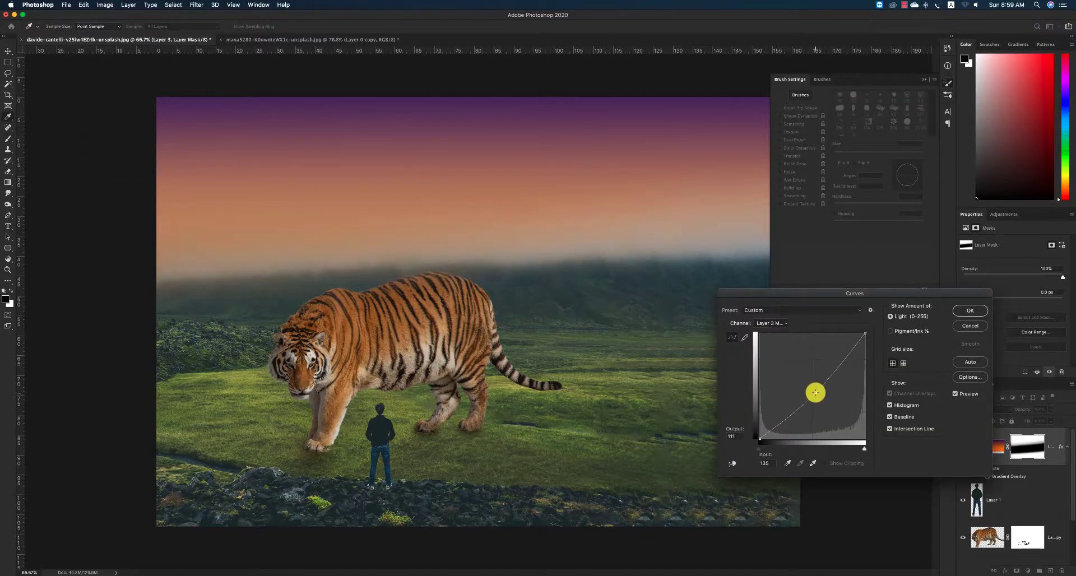
pyautogui.click(967, 311)
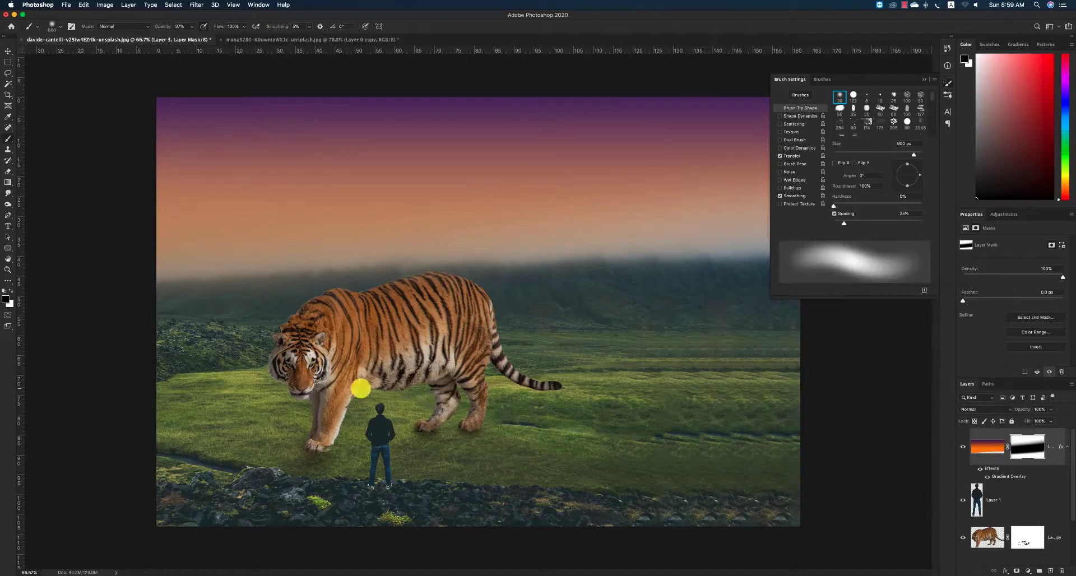
# Target the tiger layer's mask at the front paws and activate the Brush tool
pyautogui.press('v')
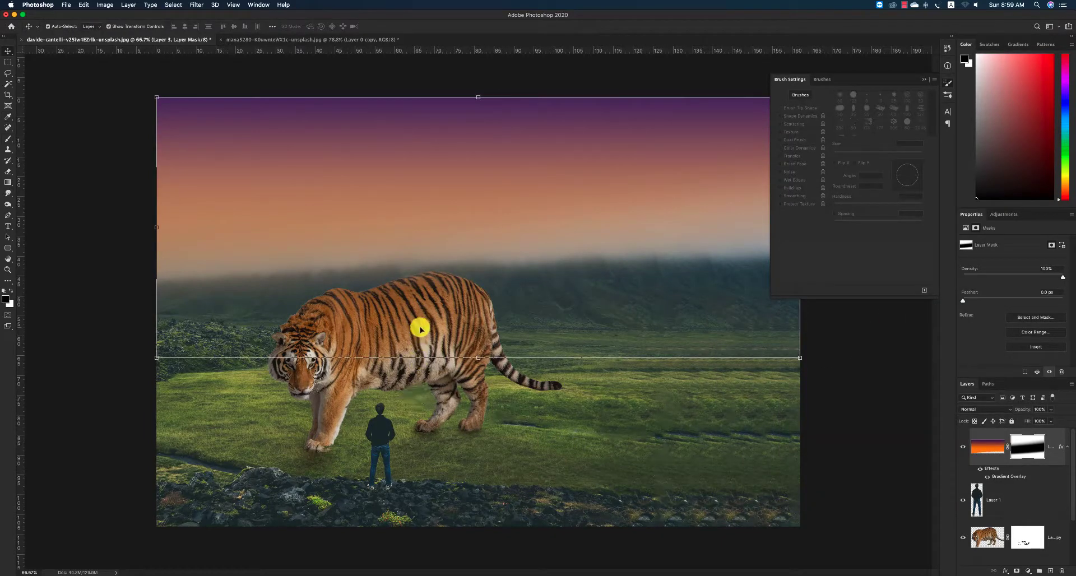
pyautogui.click(420, 329)
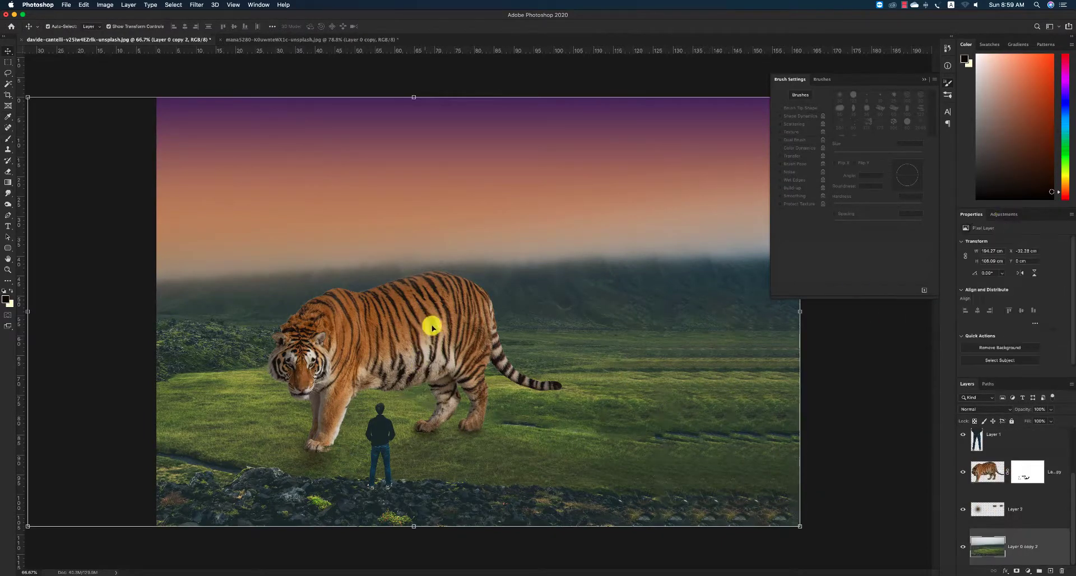
pyautogui.press('z')
pyautogui.moveTo(309, 462); pyautogui.dragTo(353, 502)
pyautogui.press('v')
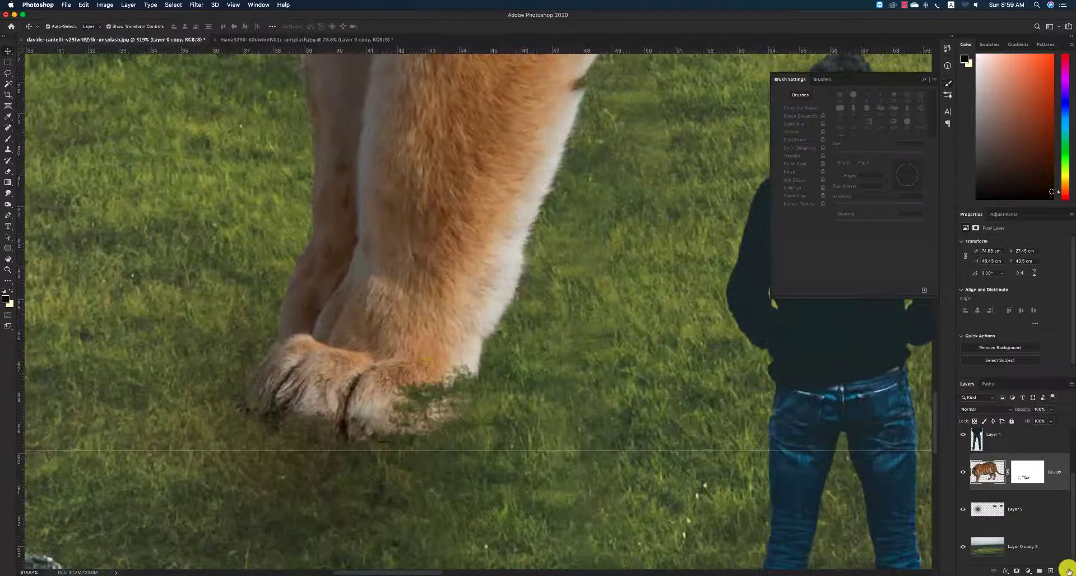
pyautogui.click(1032, 480)
pyautogui.press('b')
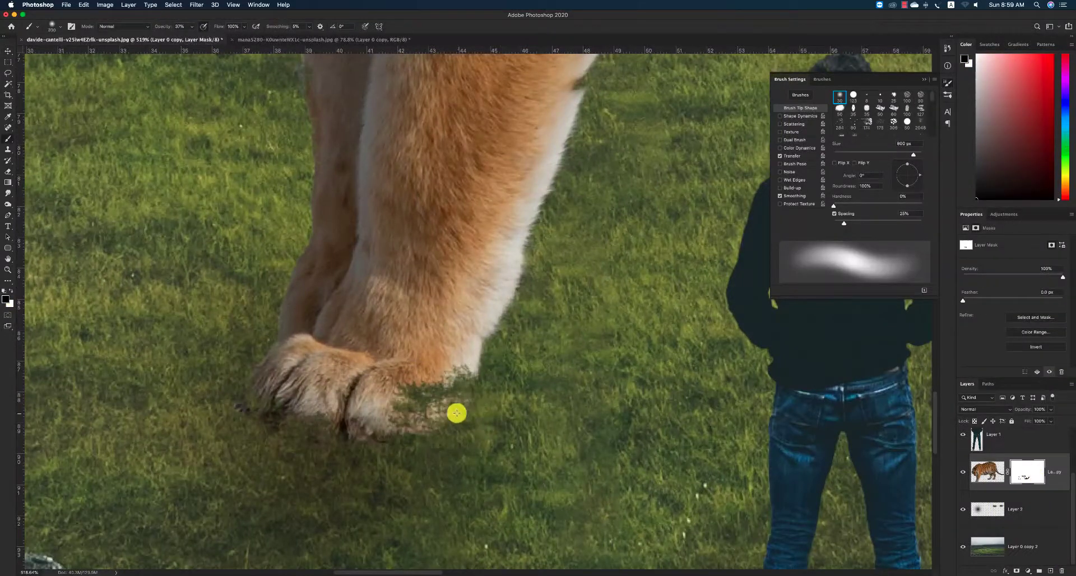
# Paint white at up to 100% opacity on the tiger's mask to restore the hidden part of the front paw, reducing the soft brush to 35 px
pyautogui.press('[')
pyautogui.press('[')
pyautogui.press('[')
pyautogui.press('[')
pyautogui.press('[')
pyautogui.press('[')
pyautogui.press('[')
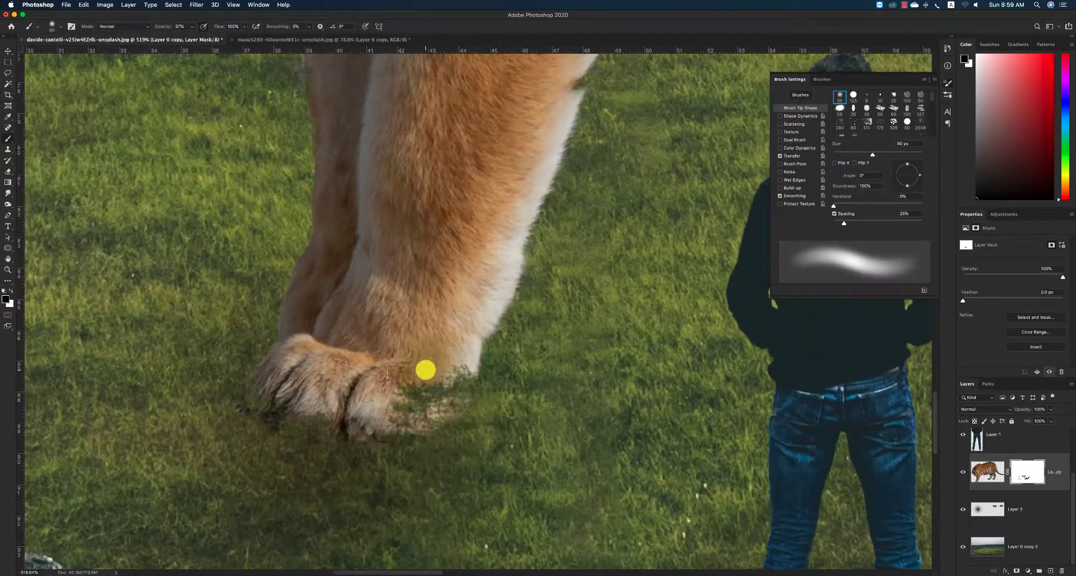
pyautogui.press('x')
pyautogui.moveTo(426, 370)
pyautogui.mouseDown()
pyautogui.moveTo(421, 379)
pyautogui.moveTo(427, 374)
pyautogui.mouseUp()
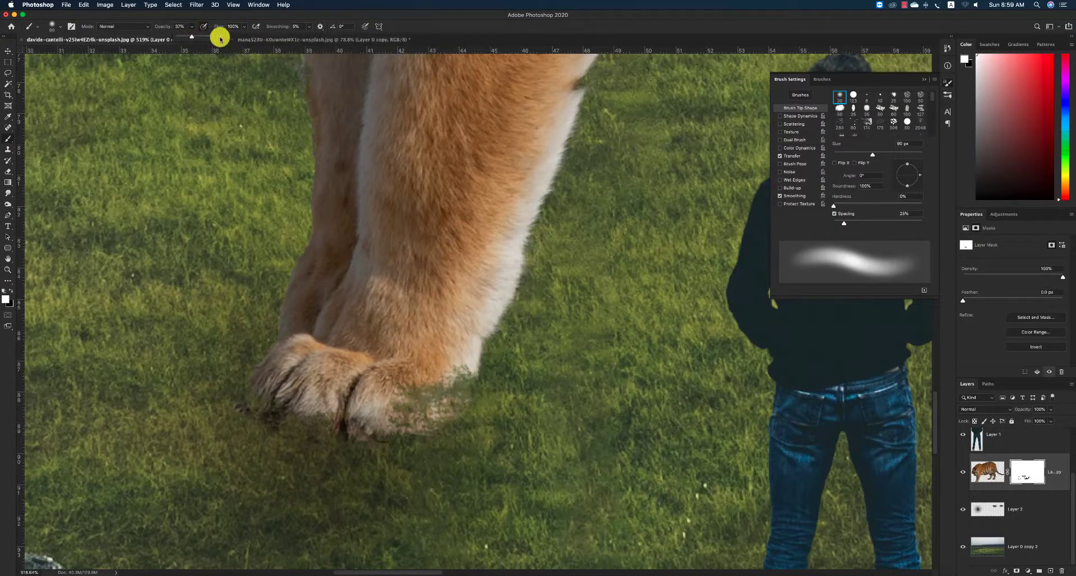
pyautogui.moveTo(372, 330); pyautogui.dragTo(408, 368)
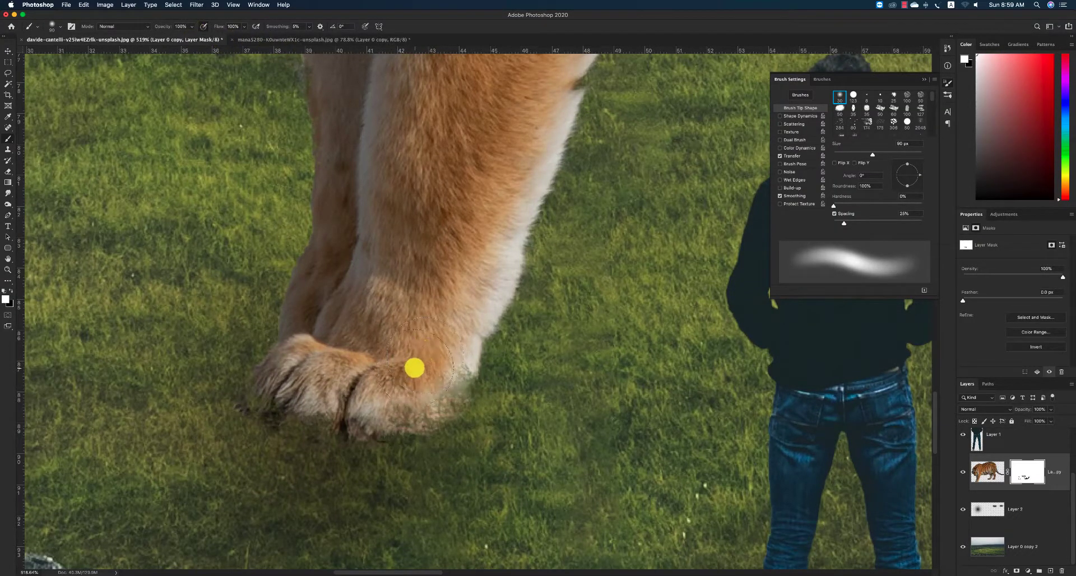
pyautogui.press('[')
pyautogui.press('[')
pyautogui.press('[')
pyautogui.press('[')
pyautogui.press('[')
pyautogui.press('[')
pyautogui.press('[')
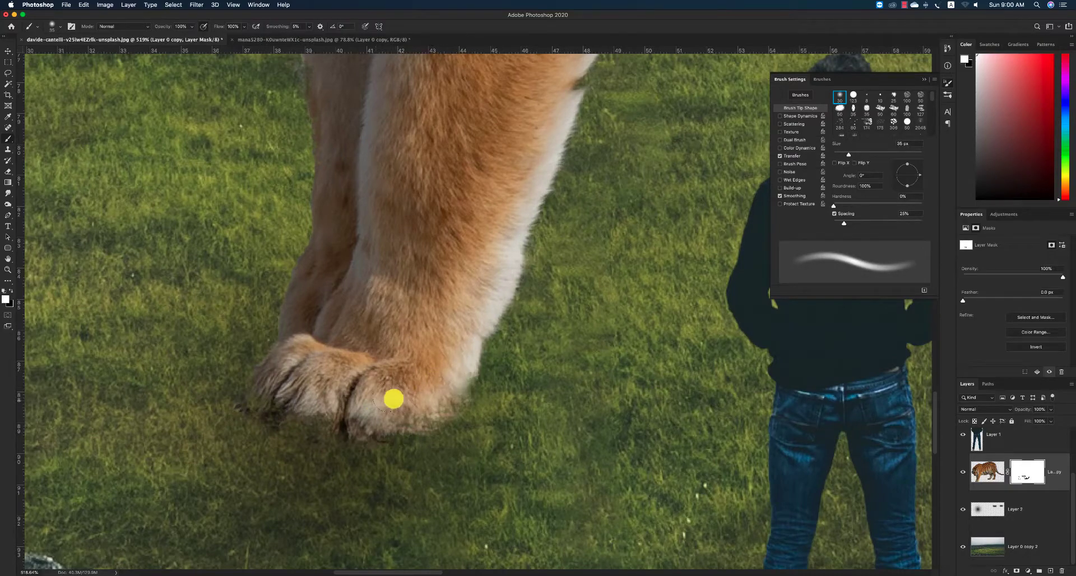
# Add a new layer above the tiger and set its blend mode to Linear Dodge (Add)
pyautogui.press('z')
pyautogui.keyDown('alt'); pyautogui.click(406, 341); pyautogui.keyUp('alt')
pyautogui.keyDown('alt'); pyautogui.click(405, 340); pyautogui.keyUp('alt')
pyautogui.keyDown('alt'); pyautogui.click(576, 327); pyautogui.keyUp('alt')
pyautogui.keyDown('alt'); pyautogui.click(577, 327); pyautogui.keyUp('alt')
pyautogui.keyDown('alt'); pyautogui.click(577, 327); pyautogui.keyUp('alt')
pyautogui.keyDown('alt'); pyautogui.click(577, 327); pyautogui.keyUp('alt')
pyautogui.keyDown('alt'); pyautogui.click(577, 327); pyautogui.keyUp('alt')
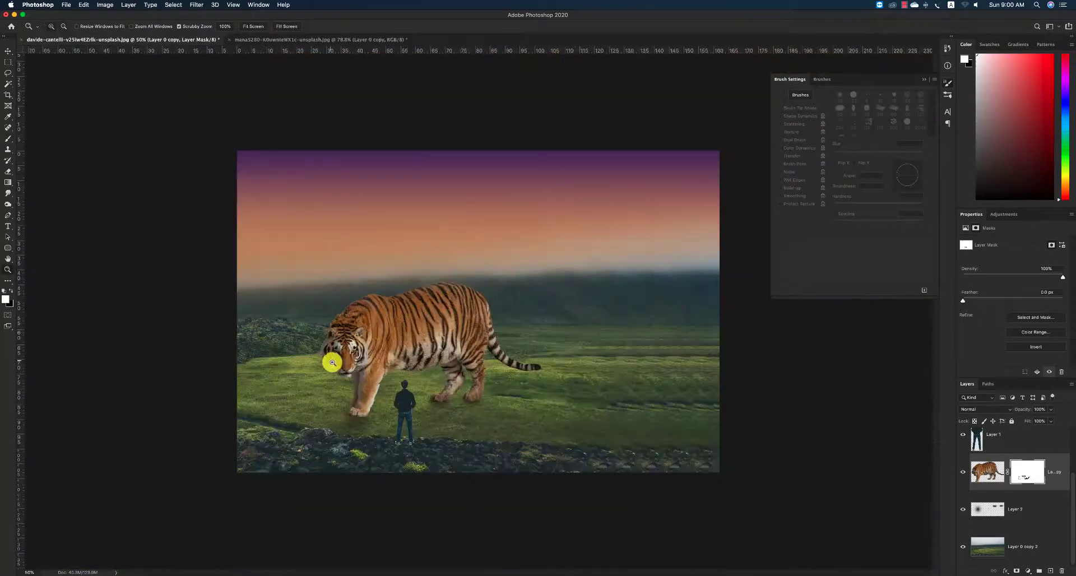
pyautogui.click(332, 363)
pyautogui.click(401, 381)
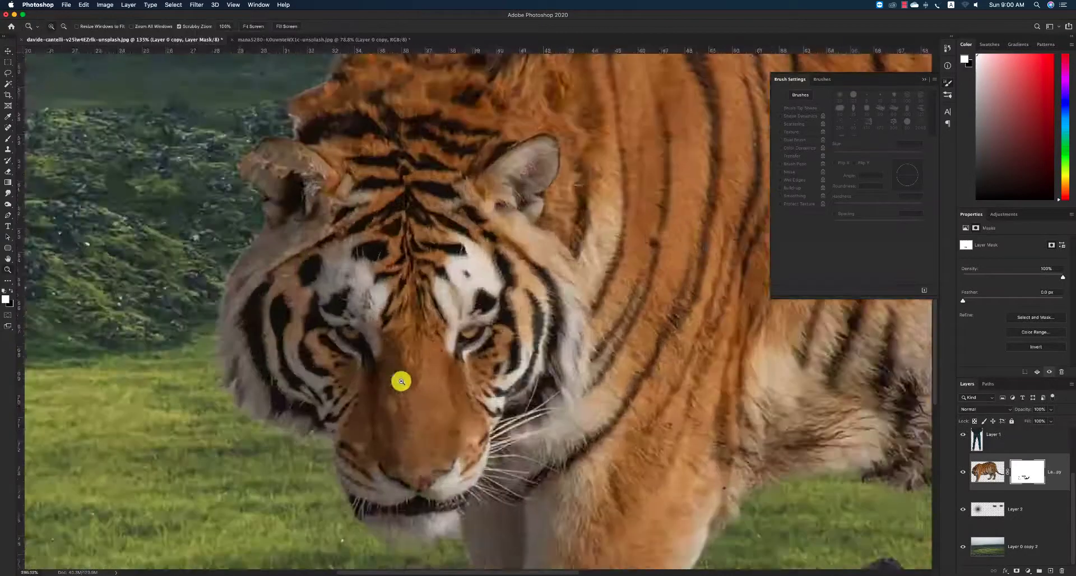
pyautogui.click(401, 382)
pyautogui.click(1051, 571)
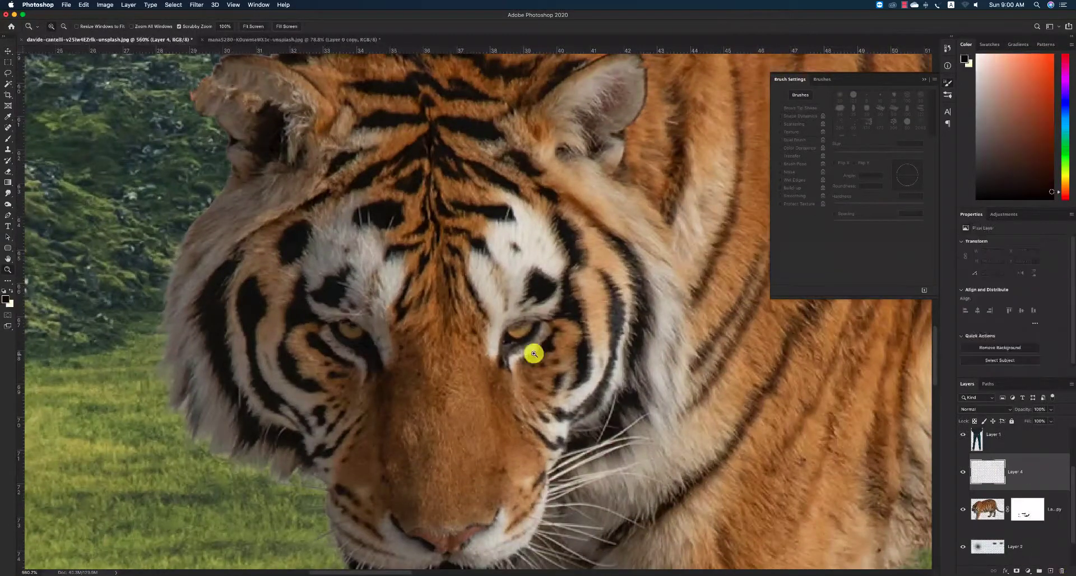
pyautogui.click(987, 412)
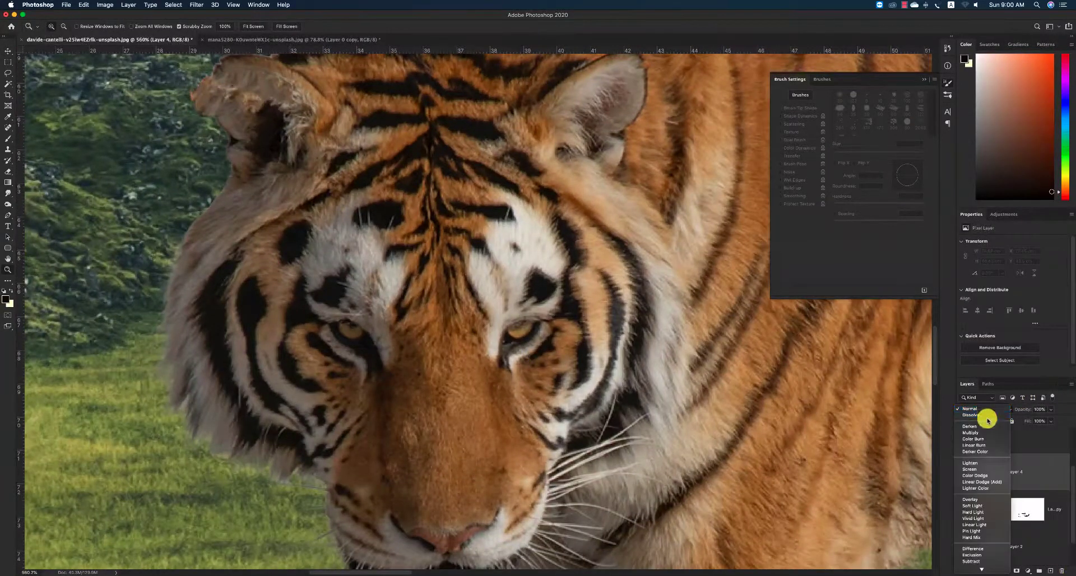
pyautogui.click(985, 482)
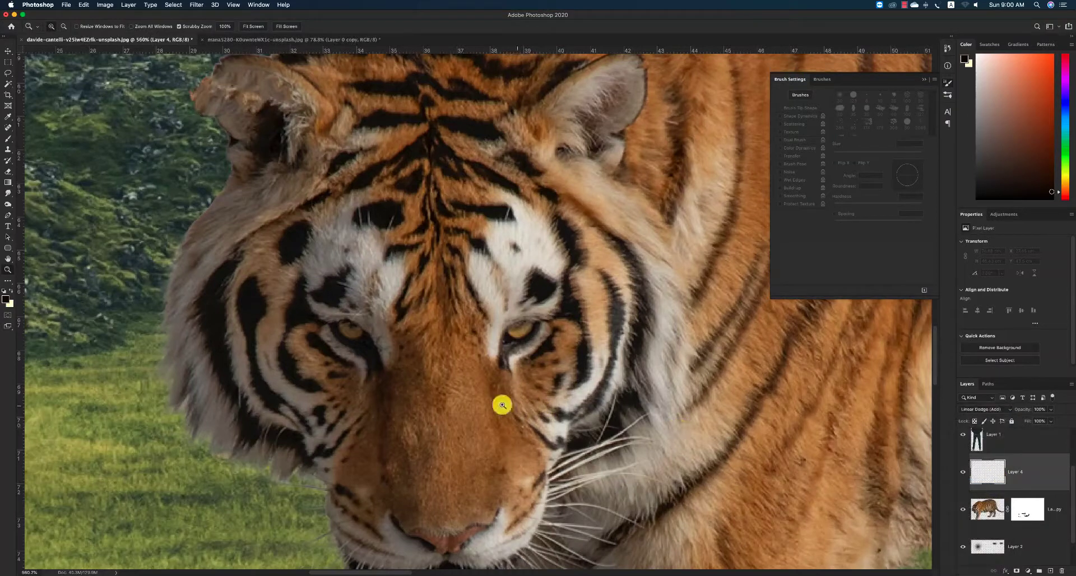
# Sample the amber of the tiger's eye, choose a brighter orange, and dab a glow onto both eyes with a soft 35 px brush
pyautogui.press('i')
pyautogui.click(520, 330)
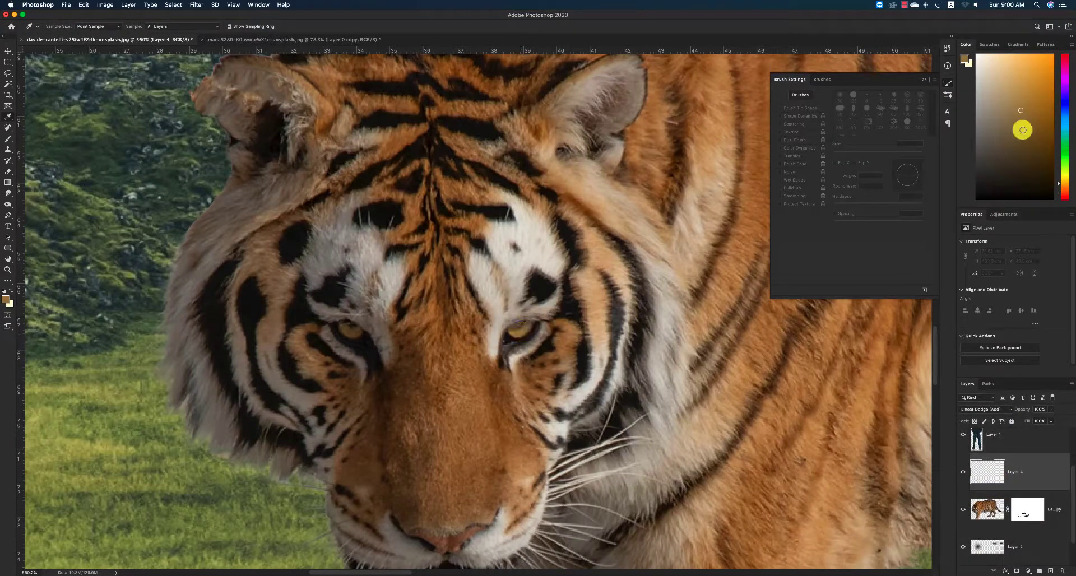
pyautogui.press('b')
pyautogui.click(520, 330)
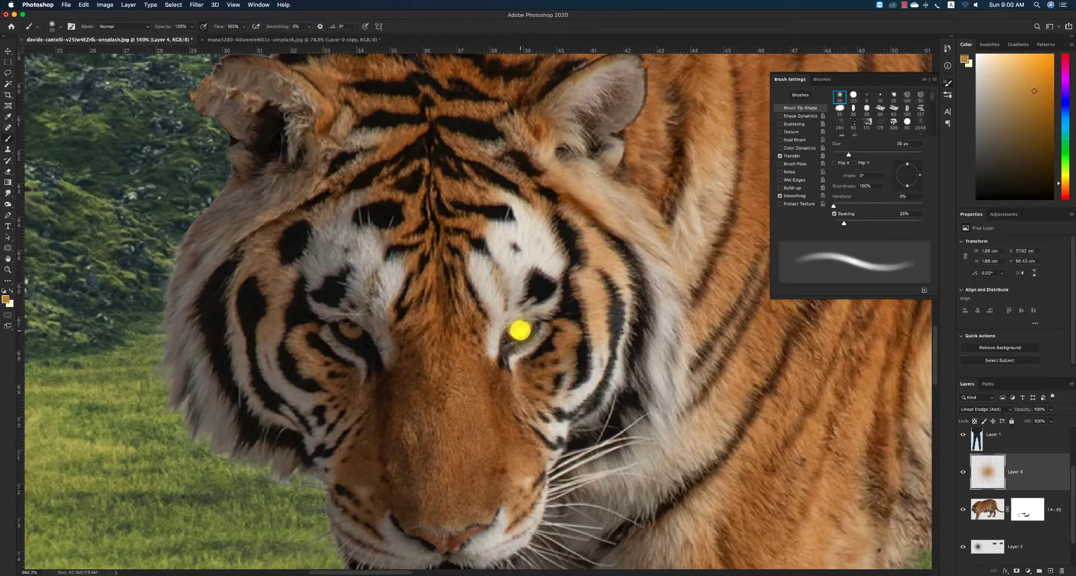
pyautogui.click(350, 331)
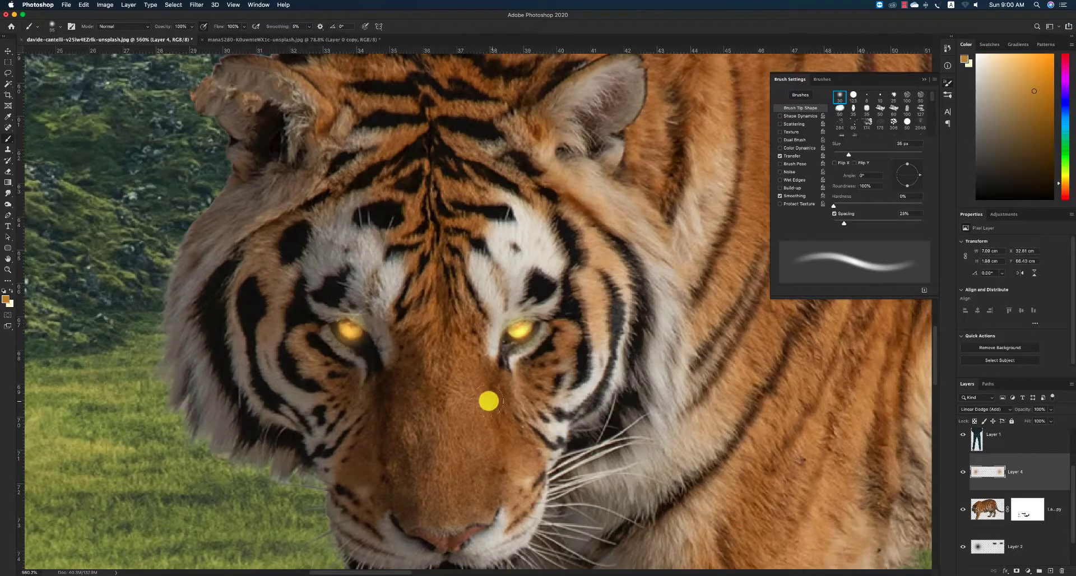
# Try painting the orange glow over the tiger's body, head and front legs with a soft brush enlarged to 250 px, and undo the strokes
pyautogui.press('z')
pyautogui.keyDown('alt'); pyautogui.click(497, 368); pyautogui.keyUp('alt')
pyautogui.keyDown('alt'); pyautogui.click(526, 369); pyautogui.keyUp('alt')
pyautogui.keyDown('alt'); pyautogui.click(541, 370); pyautogui.keyUp('alt')
pyautogui.keyDown('alt'); pyautogui.click(543, 370); pyautogui.keyUp('alt')
pyautogui.keyDown('alt'); pyautogui.click(544, 370); pyautogui.keyUp('alt')
pyautogui.keyDown('alt'); pyautogui.click(775, 366); pyautogui.keyUp('alt')
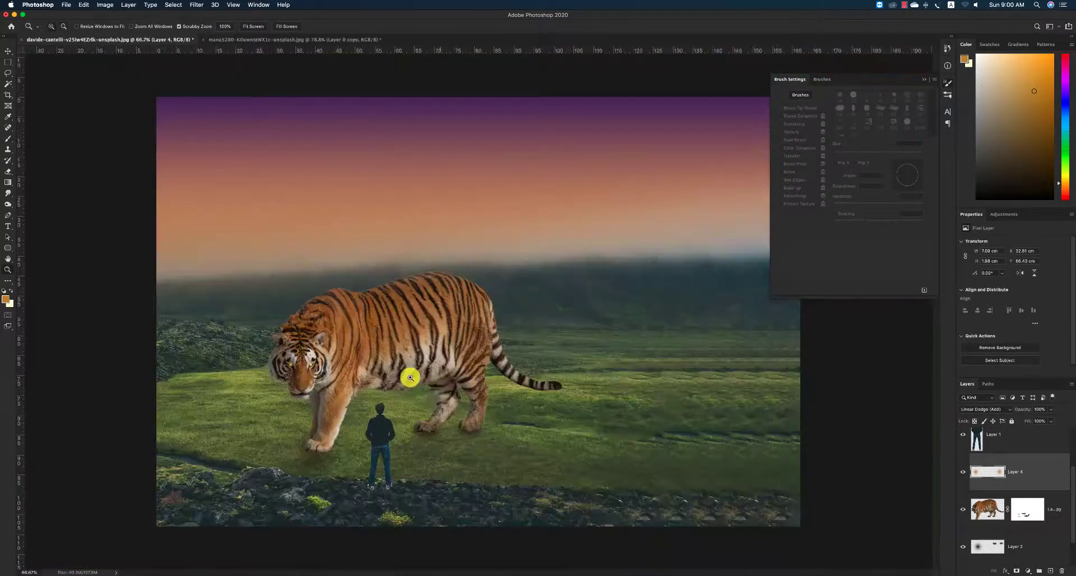
pyautogui.moveTo(361, 368); pyautogui.dragTo(390, 386)
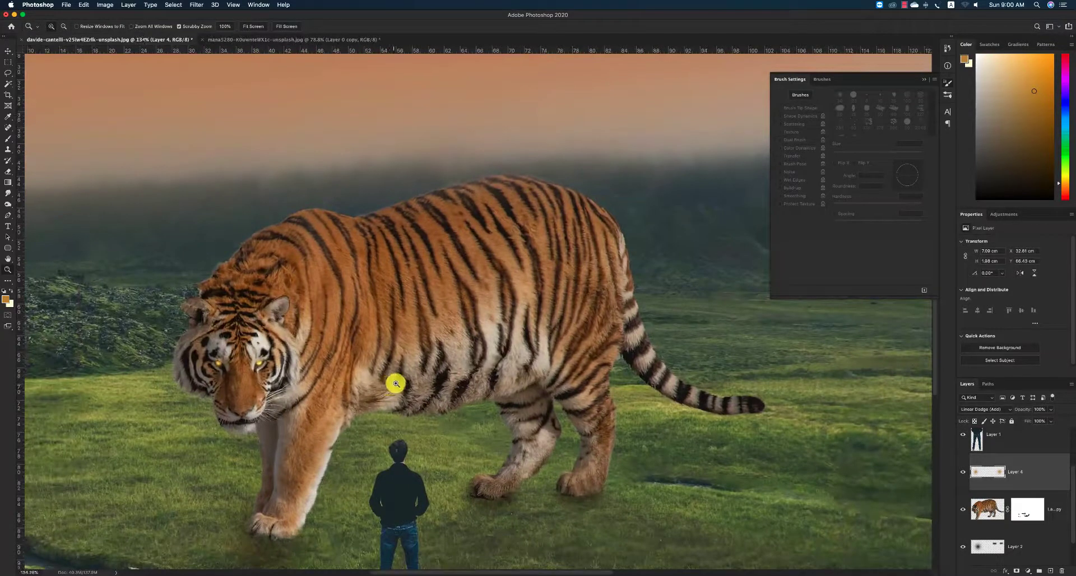
pyautogui.press('b')
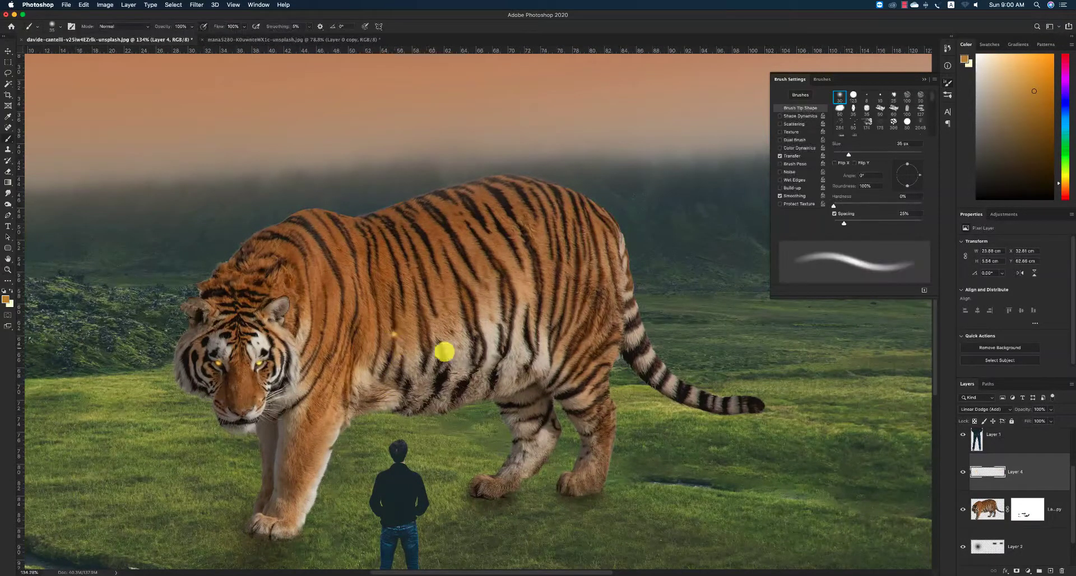
pyautogui.moveTo(442, 352); pyautogui.dragTo(494, 321)
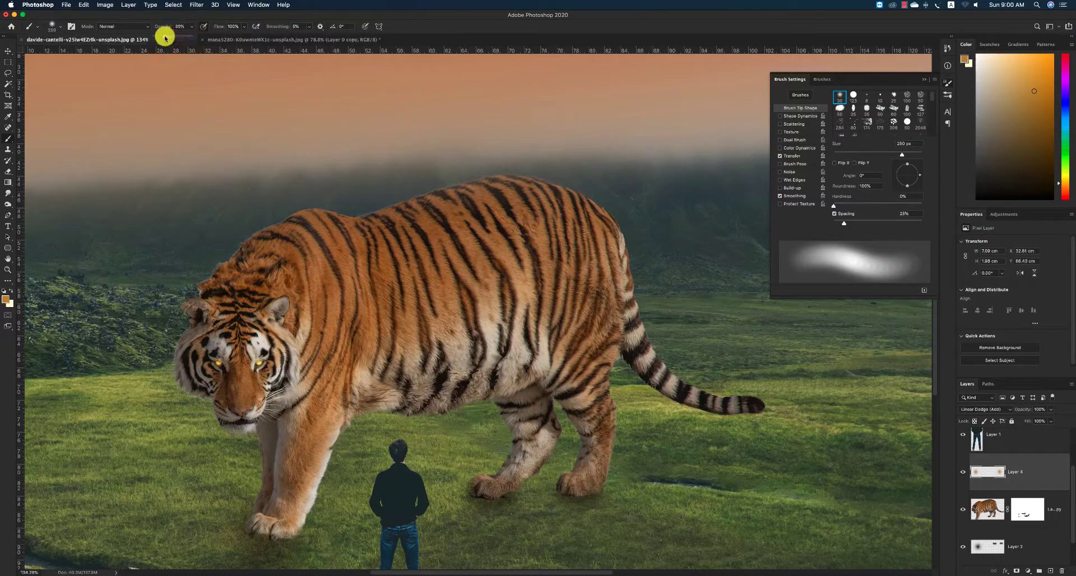
pyautogui.moveTo(338, 223)
pyautogui.mouseDown()
pyautogui.moveTo(483, 170)
pyautogui.moveTo(666, 155)
pyautogui.mouseUp()
pyautogui.press('super+z')
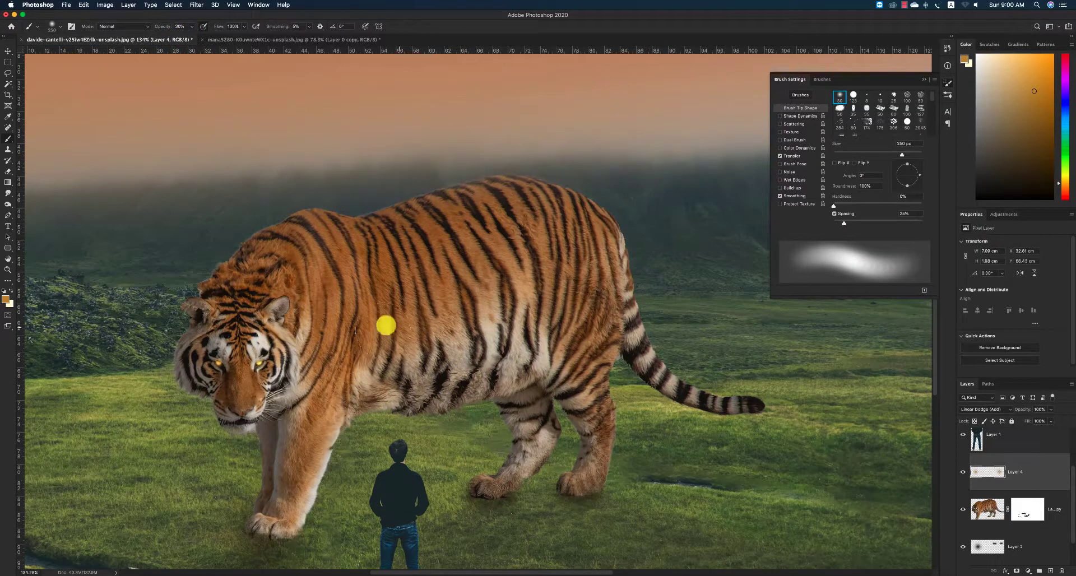
pyautogui.moveTo(302, 330)
pyautogui.mouseDown()
pyautogui.moveTo(305, 380)
pyautogui.moveTo(279, 497)
pyautogui.mouseUp()
pyautogui.moveTo(345, 320)
pyautogui.mouseDown()
pyautogui.moveTo(291, 257)
pyautogui.moveTo(232, 285)
pyautogui.moveTo(255, 317)
pyautogui.moveTo(219, 318)
pyautogui.moveTo(201, 371)
pyautogui.moveTo(262, 386)
pyautogui.mouseUp()
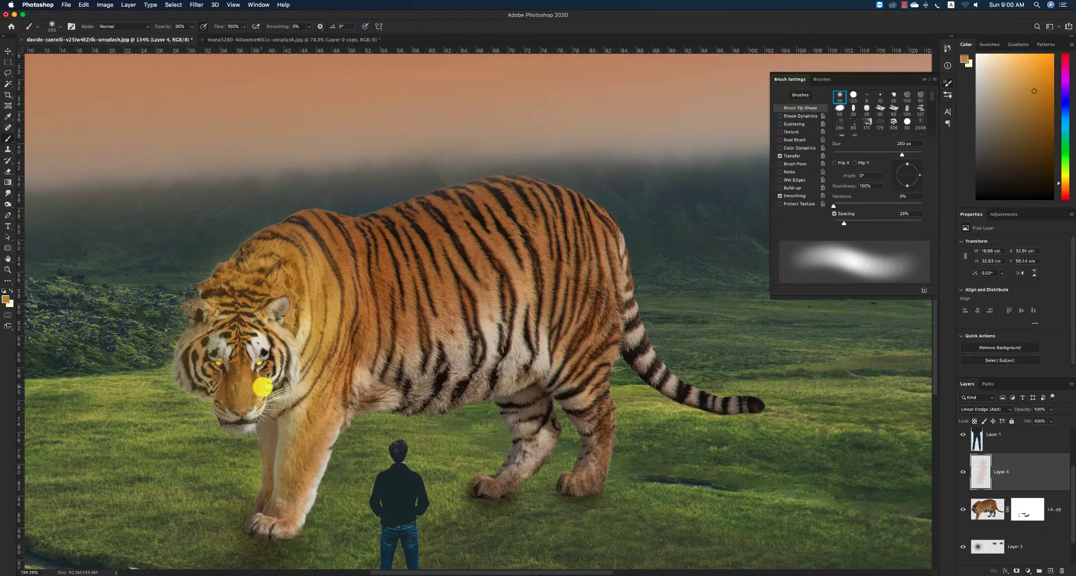
pyautogui.press('super+z')
pyautogui.press('super+z')
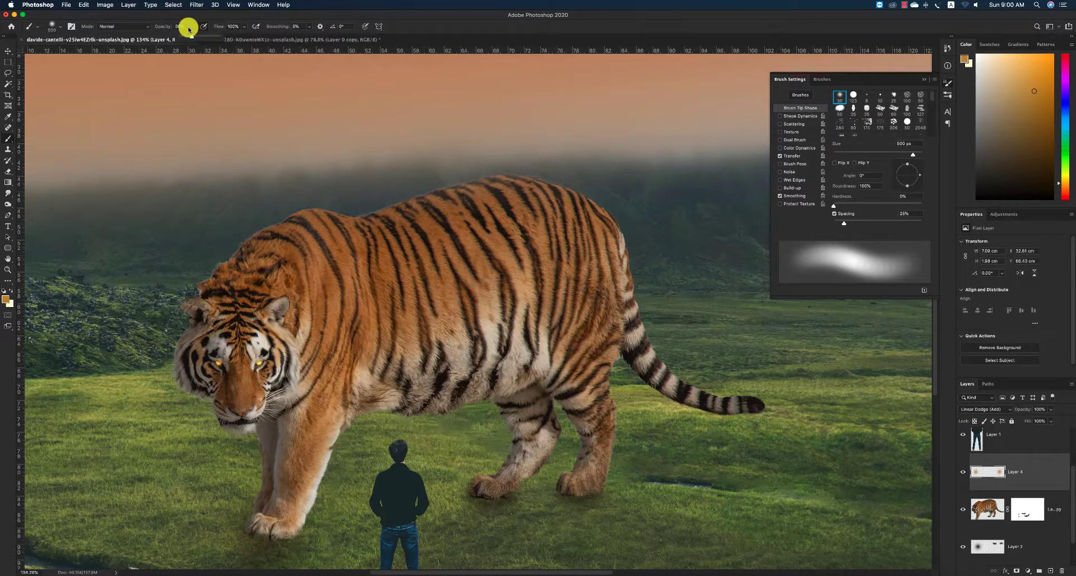
# Paint a faint orange glow over the tiger, the grass and the bushes with a soft 500 px brush at 12% opacity
pyautogui.click(301, 373)
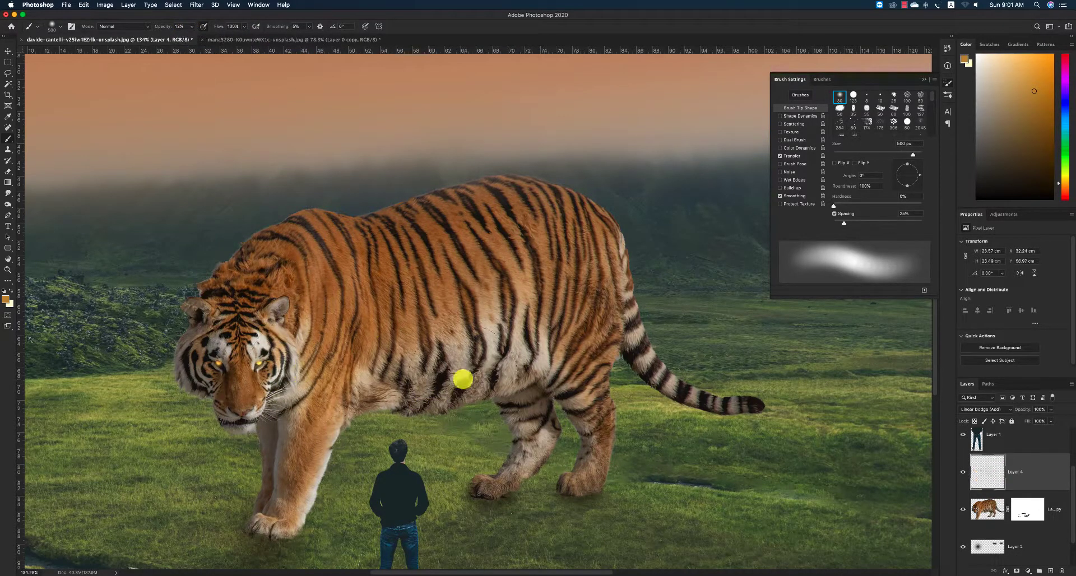
pyautogui.moveTo(568, 374); pyautogui.dragTo(424, 373)
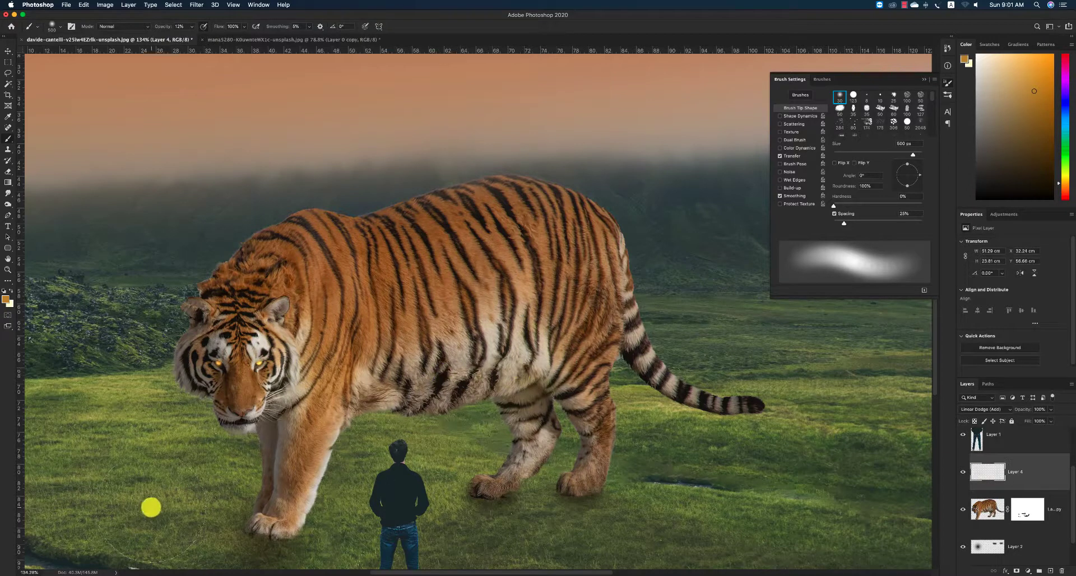
pyautogui.moveTo(151, 507); pyautogui.dragTo(169, 501)
pyautogui.moveTo(108, 326); pyautogui.dragTo(58, 307)
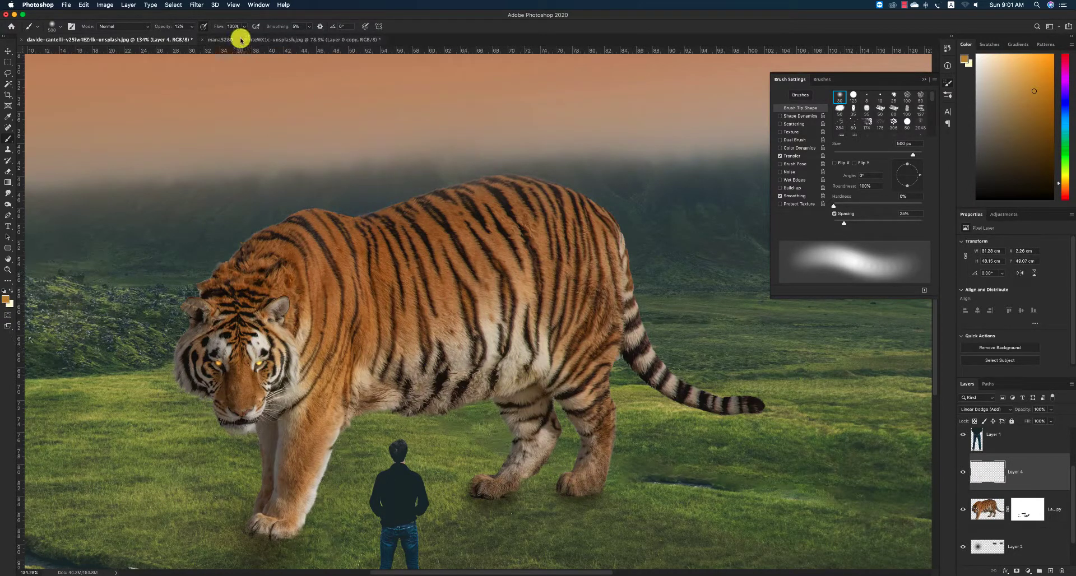
# Try stronger orange glow dabs at a higher brush opacity on the bushes and the misty horizon beside the tiger, and undo them
pyautogui.click(55, 312)
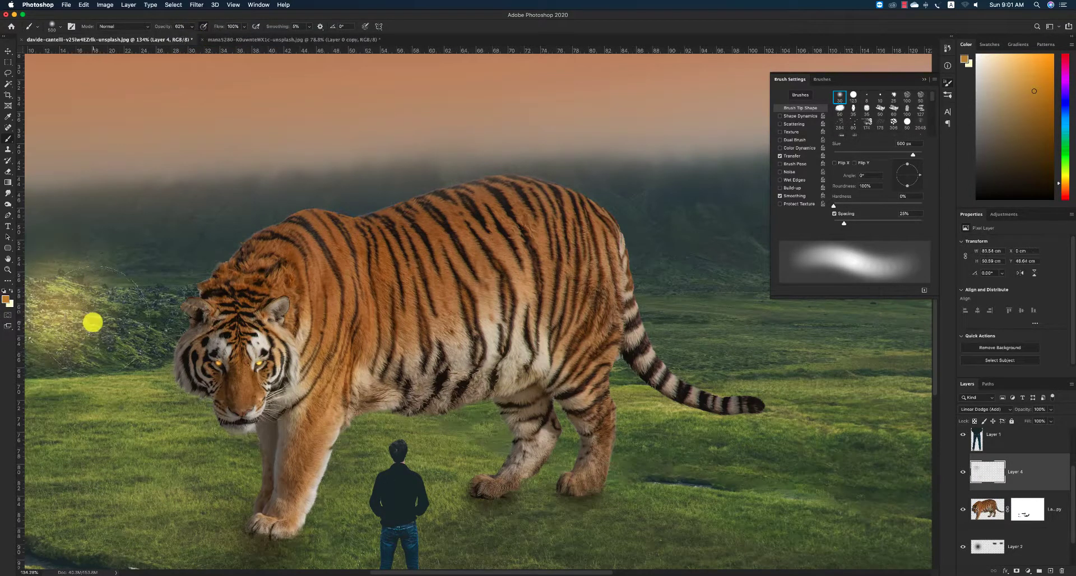
pyautogui.press('super+z')
pyautogui.click(144, 162)
pyautogui.press('z')
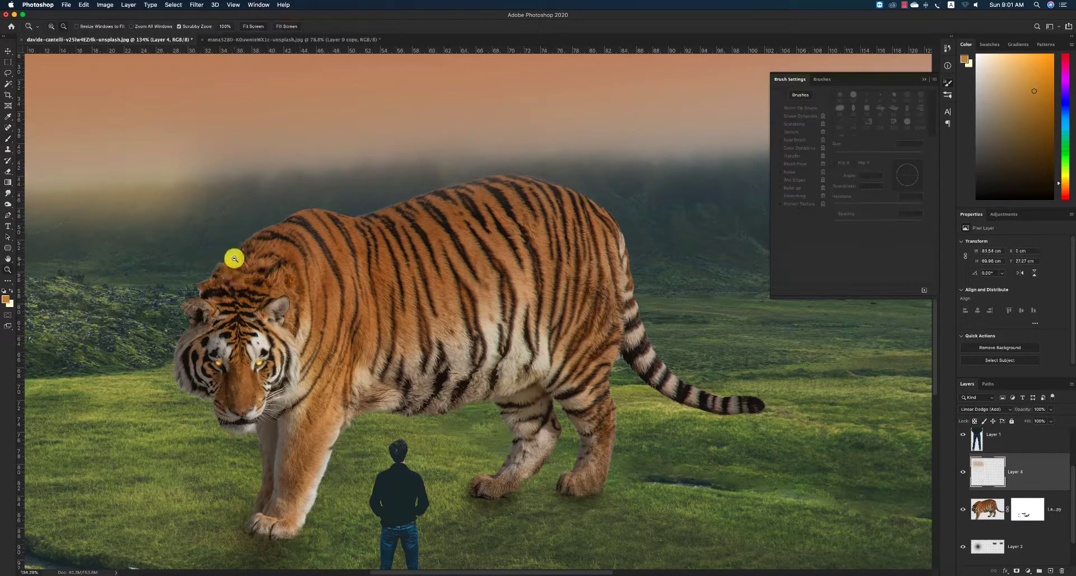
pyautogui.press('super+minus')
pyautogui.press('super+minus')
pyautogui.press('super+z')
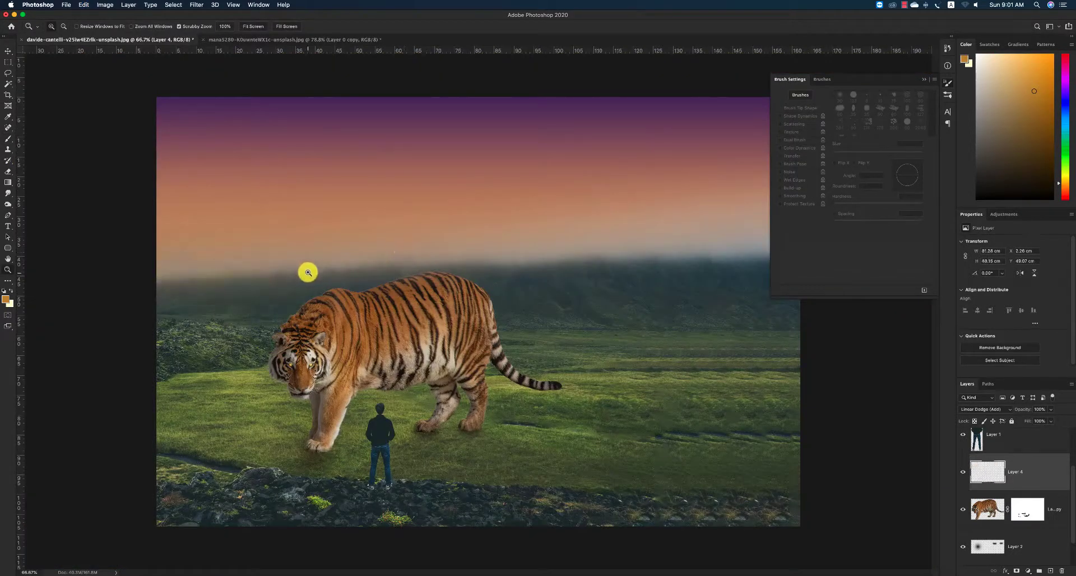
# Try a straight orange glow stroke across the mountain ridge with a soft 600 px brush, and undo it
pyautogui.press('b')
pyautogui.press(']')
pyautogui.click(163, 279)
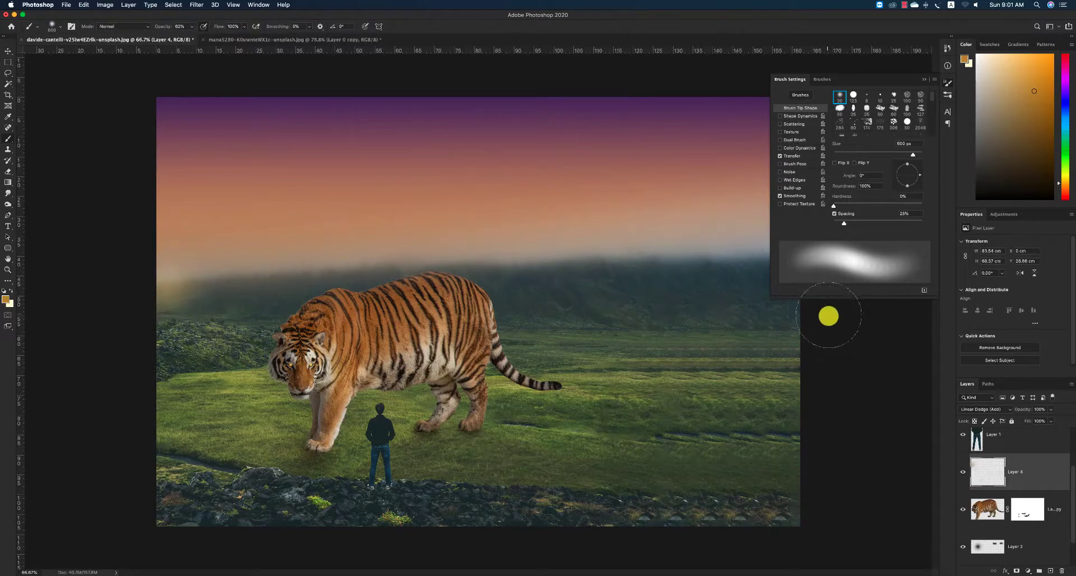
pyautogui.keyDown('shift'); pyautogui.click(742, 262); pyautogui.keyUp('shift')
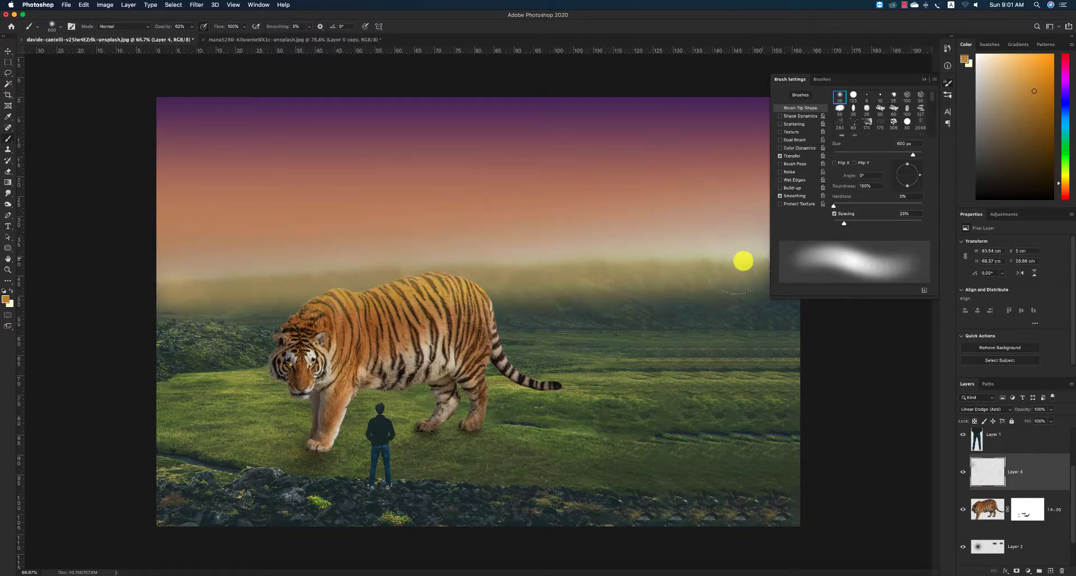
pyautogui.press('z')
pyautogui.keyDown('alt'); pyautogui.click(499, 302); pyautogui.keyUp('alt')
pyautogui.press('super+z')
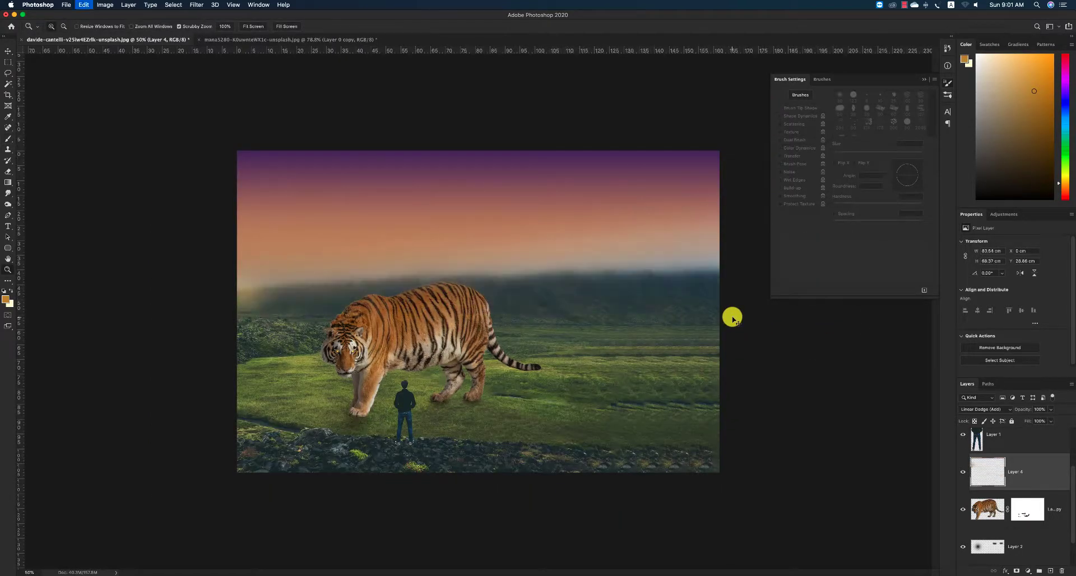
# Paint a straight orange glow along the whole horizon, just above the mountain ridge, with the soft 600 px brush
pyautogui.press('b')
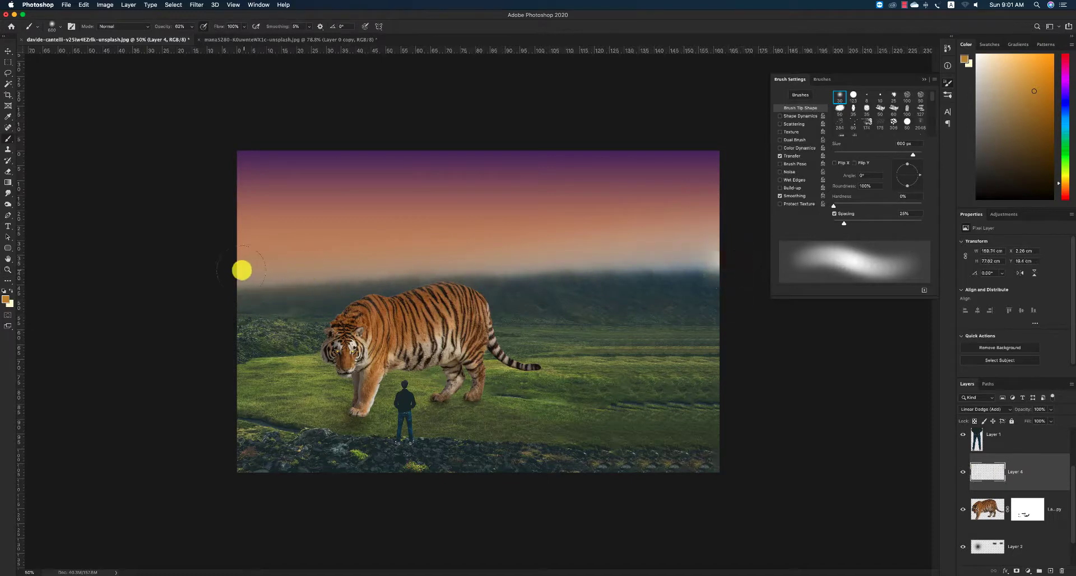
pyautogui.keyDown('shift'); pyautogui.click(235, 270); pyautogui.keyUp('shift')
# Darken the grassy landscape layer slightly by lowering the midtones of its RGB curve
pyautogui.press('v')
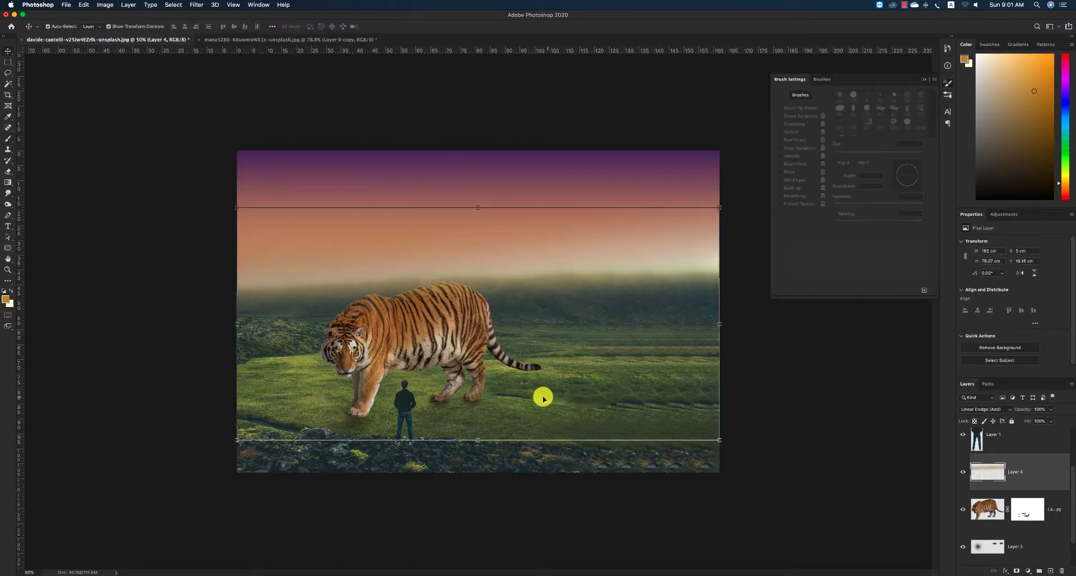
pyautogui.click(834, 426)
pyautogui.click(663, 435)
pyautogui.press('super+m')
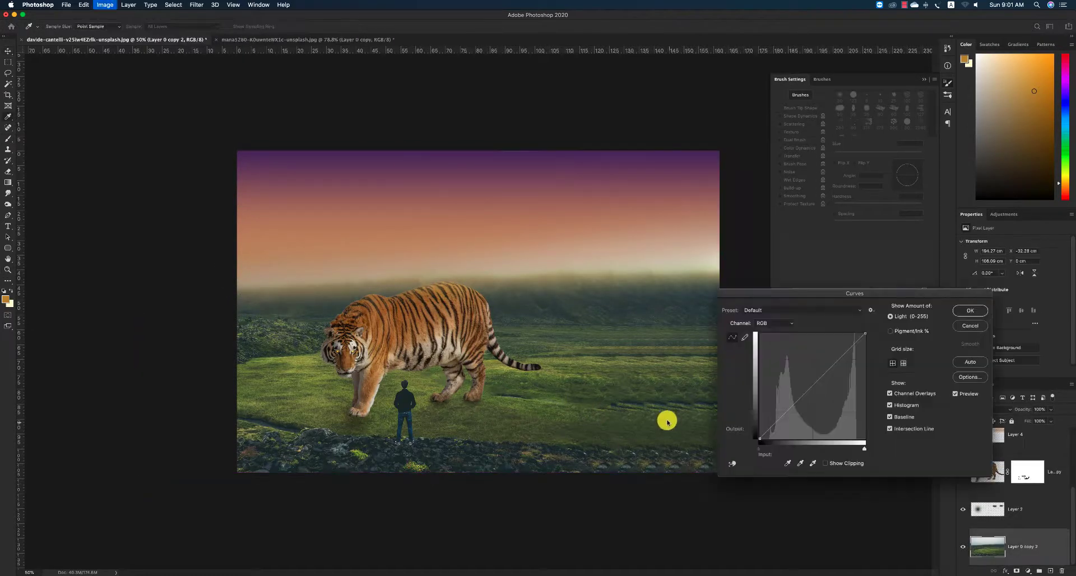
pyautogui.moveTo(812, 385)
pyautogui.mouseDown()
pyautogui.moveTo(806, 378)
pyautogui.moveTo(817, 383)
pyautogui.mouseUp()
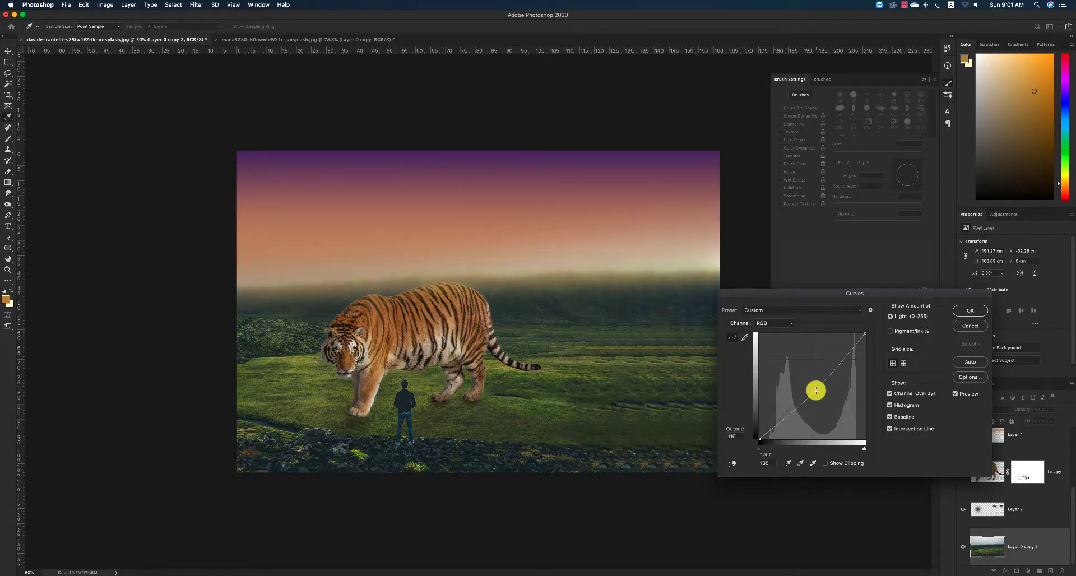
pyautogui.click(964, 307)
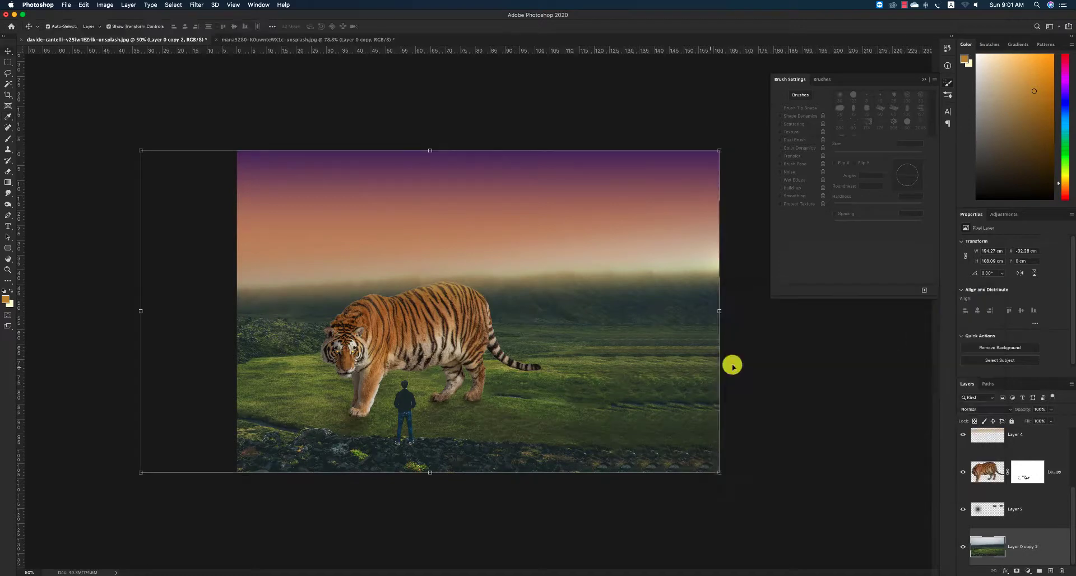
# Add a Color Lookup adjustment layer above the sunset gradient layer, using the Crisp_Warm.look 3D LUT
pyautogui.press('z')
pyautogui.moveTo(344, 343); pyautogui.dragTo(384, 391)
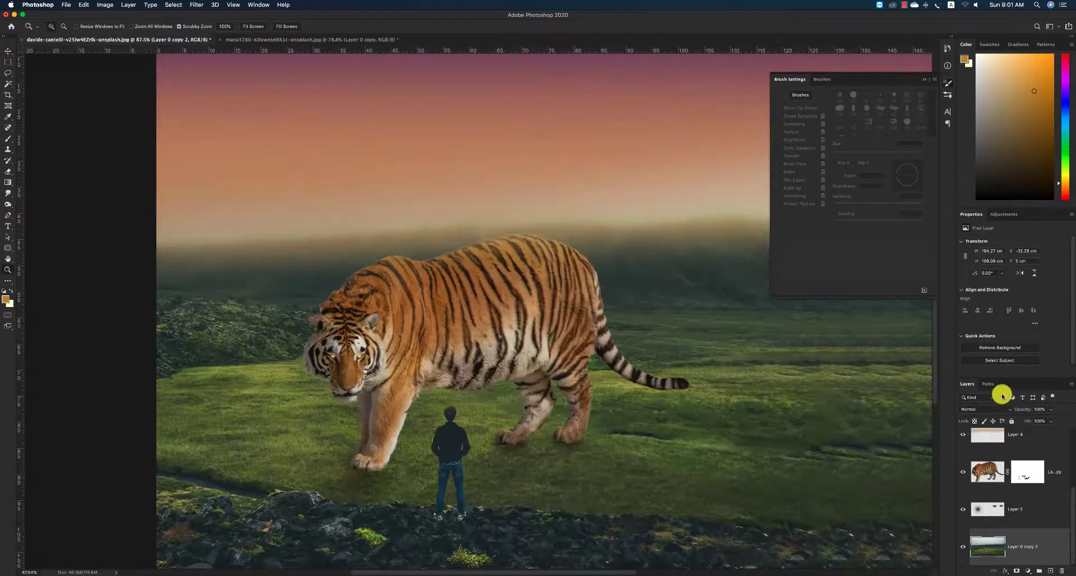
pyautogui.scroll(4, 1050, 452)
pyautogui.click(1054, 441)
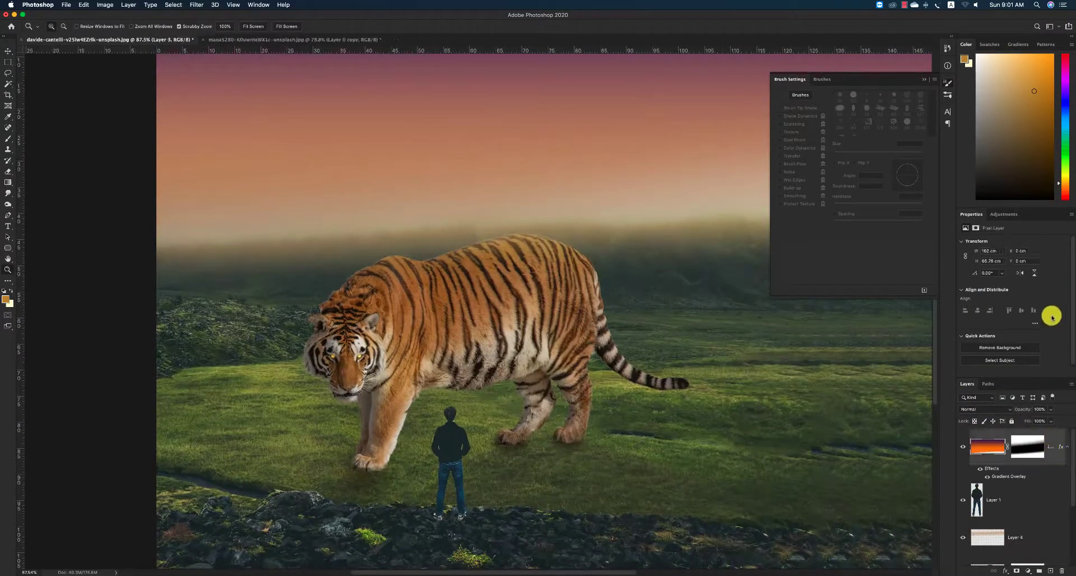
pyautogui.click(1009, 215)
pyautogui.click(1026, 246)
pyautogui.click(1014, 243)
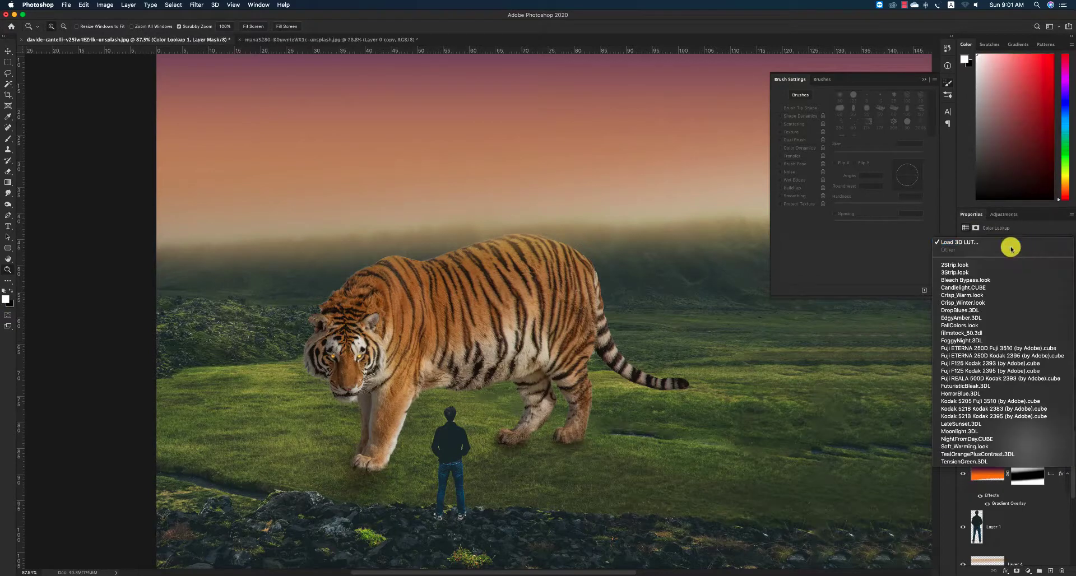
pyautogui.click(990, 293)
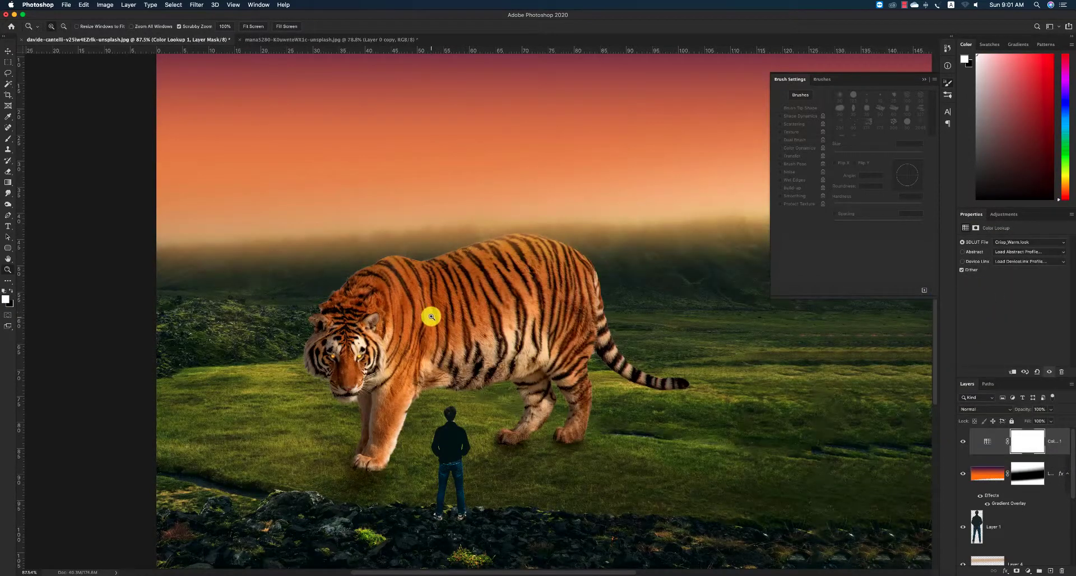
# Try cropping the canvas narrower around the tiger and man, extending the frame slightly past the sky gradient's left edge
pyautogui.moveTo(530, 359); pyautogui.dragTo(567, 372)
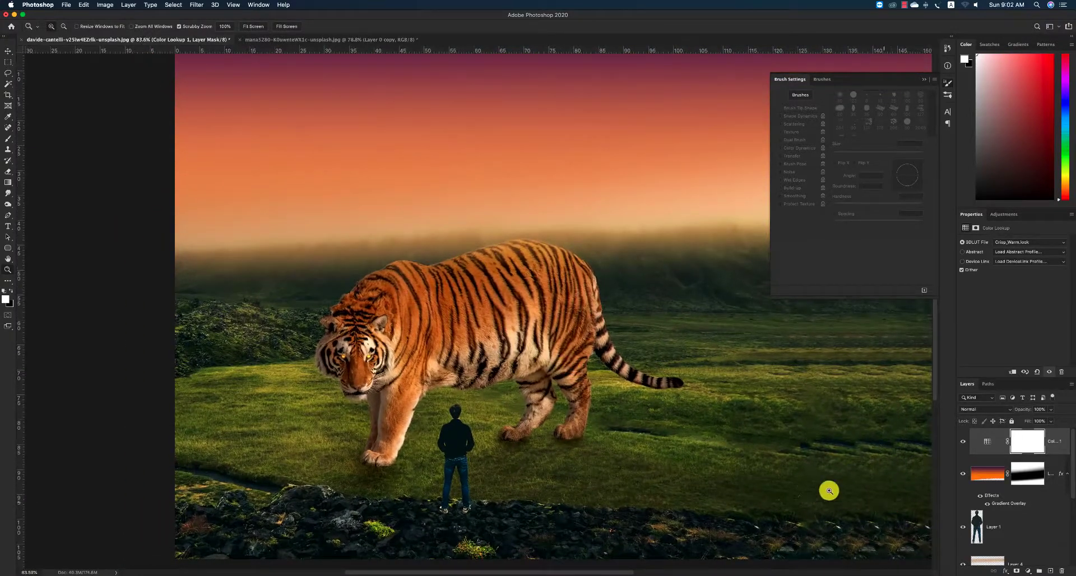
pyautogui.click(527, 422)
pyautogui.keyDown('alt'); pyautogui.click(459, 370); pyautogui.keyUp('alt')
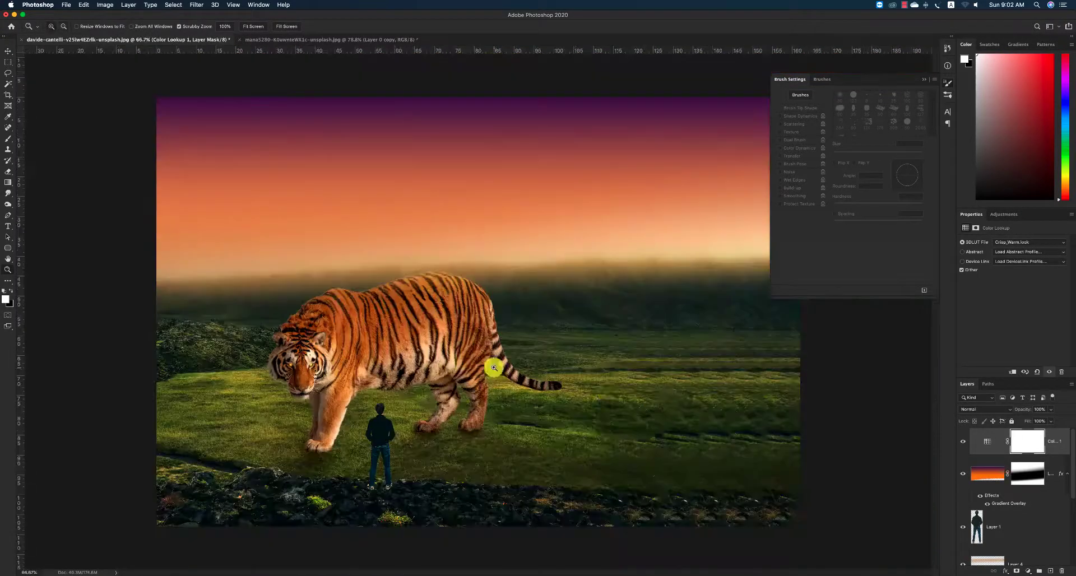
pyautogui.click(8, 94)
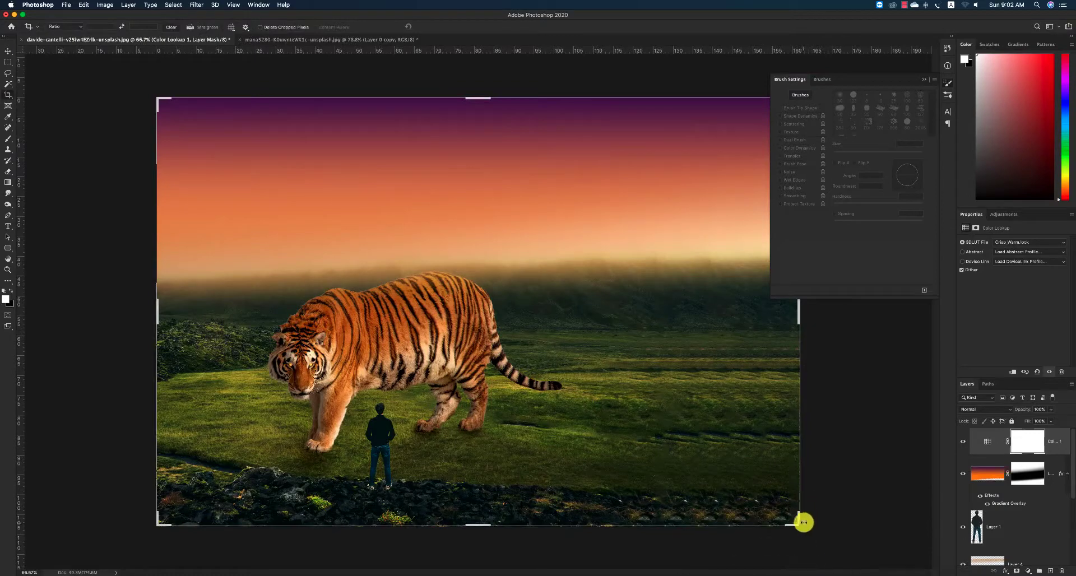
pyautogui.click(779, 523)
pyautogui.moveTo(778, 523); pyautogui.dragTo(711, 522)
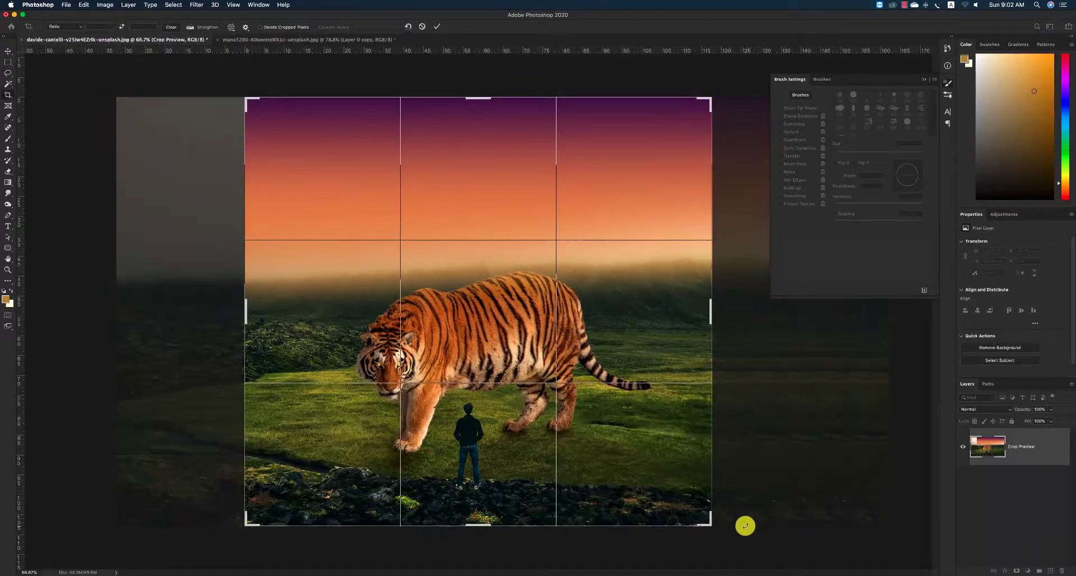
pyautogui.moveTo(244, 319); pyautogui.dragTo(227, 320)
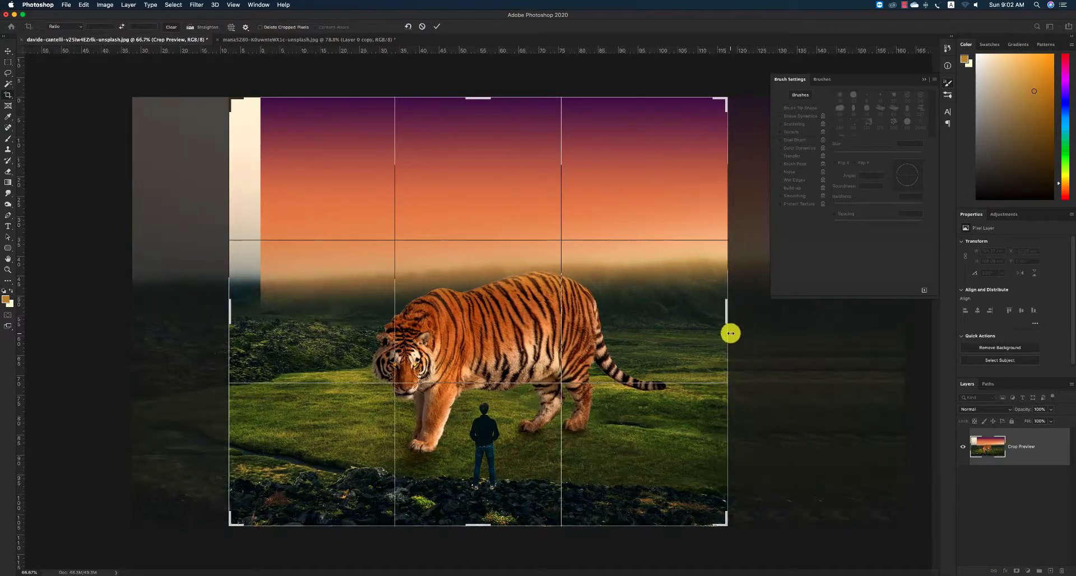
pyautogui.moveTo(730, 333); pyautogui.dragTo(744, 332)
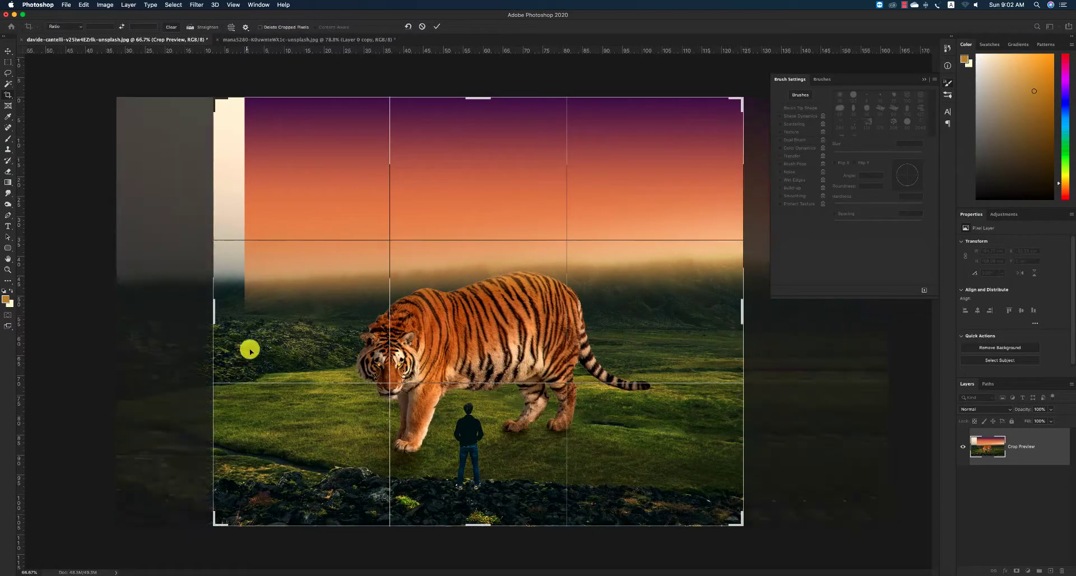
pyautogui.press('Return')
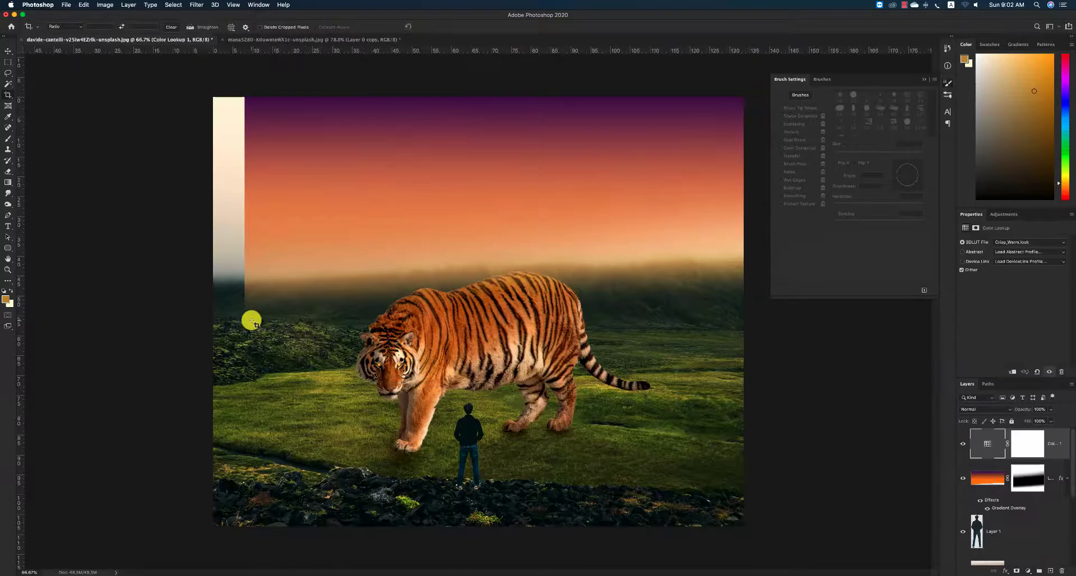
# Try stretching the sunset gradient layer leftward to cover the uncovered strip of sky beside it
pyautogui.hotkey('ctrl', 't')
pyautogui.moveTo(246, 229); pyautogui.dragTo(201, 229)
pyautogui.press('Return')
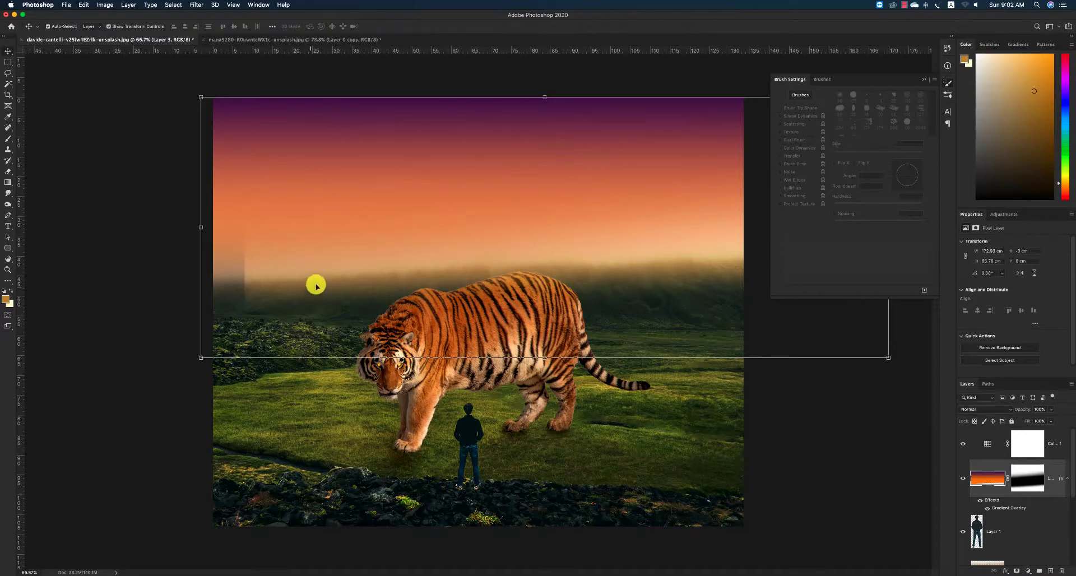
pyautogui.moveTo(202, 234); pyautogui.dragTo(172, 230)
pyautogui.click(1054, 443)
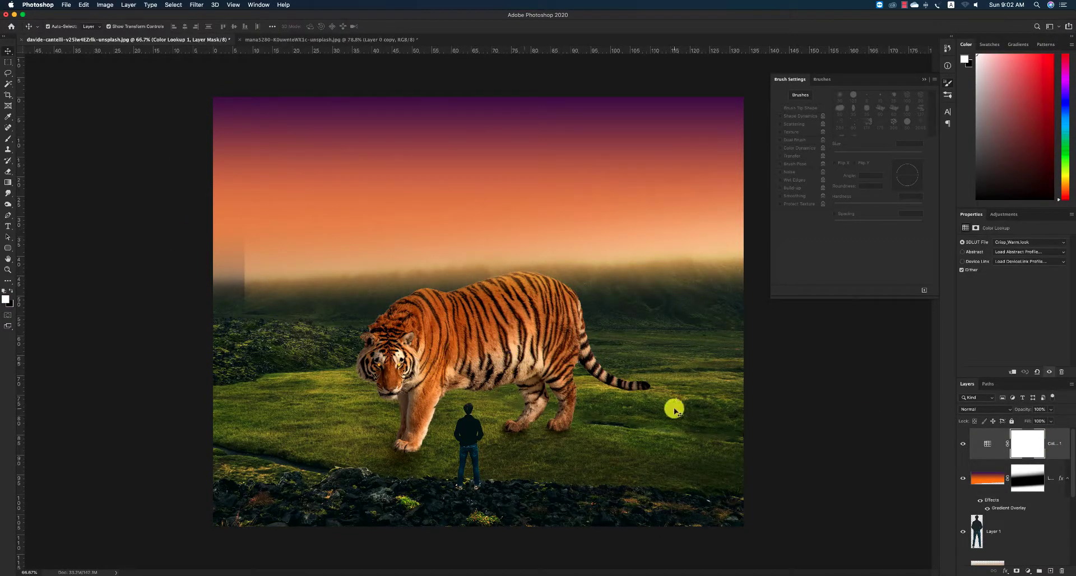
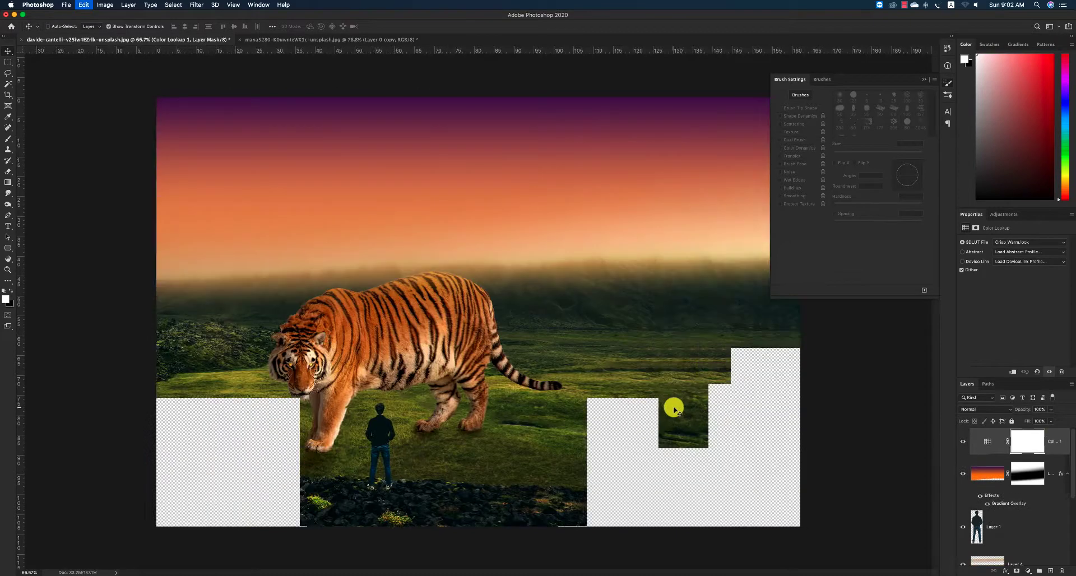
# Crop the original canvas closer to the tiger and man, trimming both sides and the purple upper sky
pyautogui.click(5, 92)
pyautogui.moveTo(803, 346); pyautogui.dragTo(741, 338)
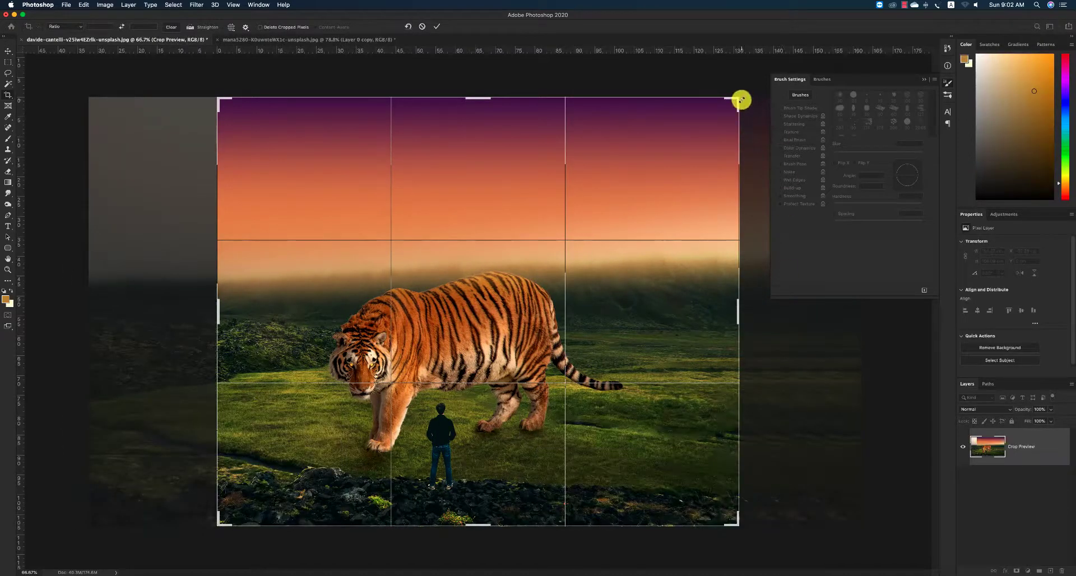
pyautogui.moveTo(741, 100); pyautogui.dragTo(742, 132)
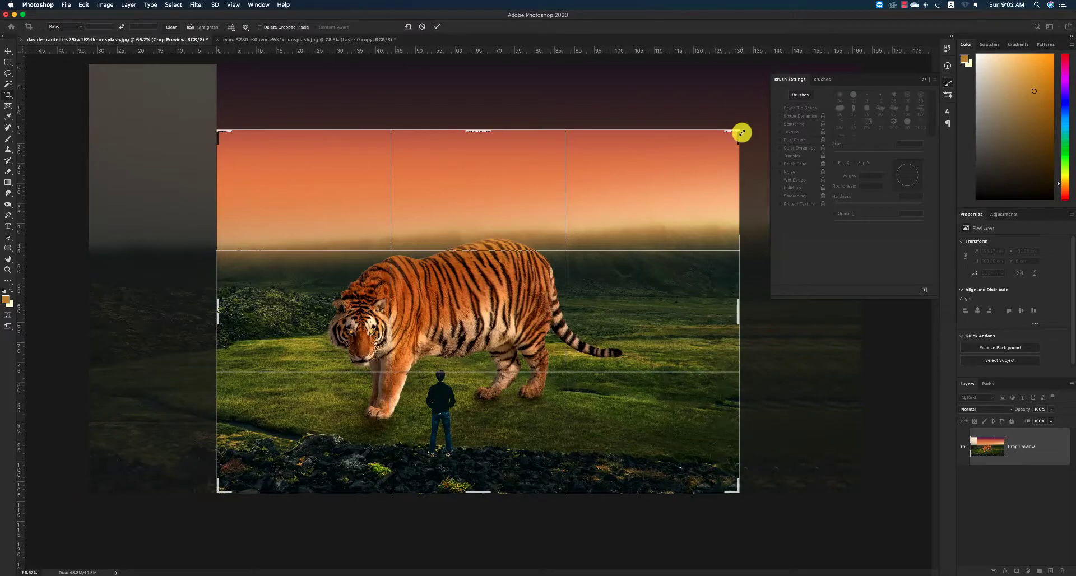
pyautogui.press('Return')
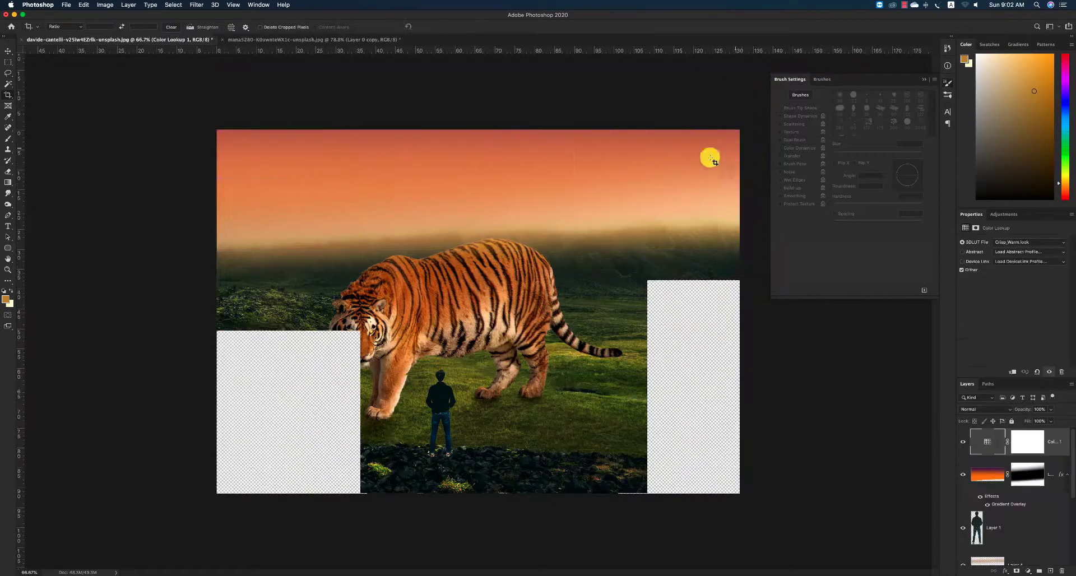
# Check the tiger layer against the landscape by hiding it and showing it again
pyautogui.press('z')
pyautogui.moveTo(406, 327); pyautogui.dragTo(402, 326)
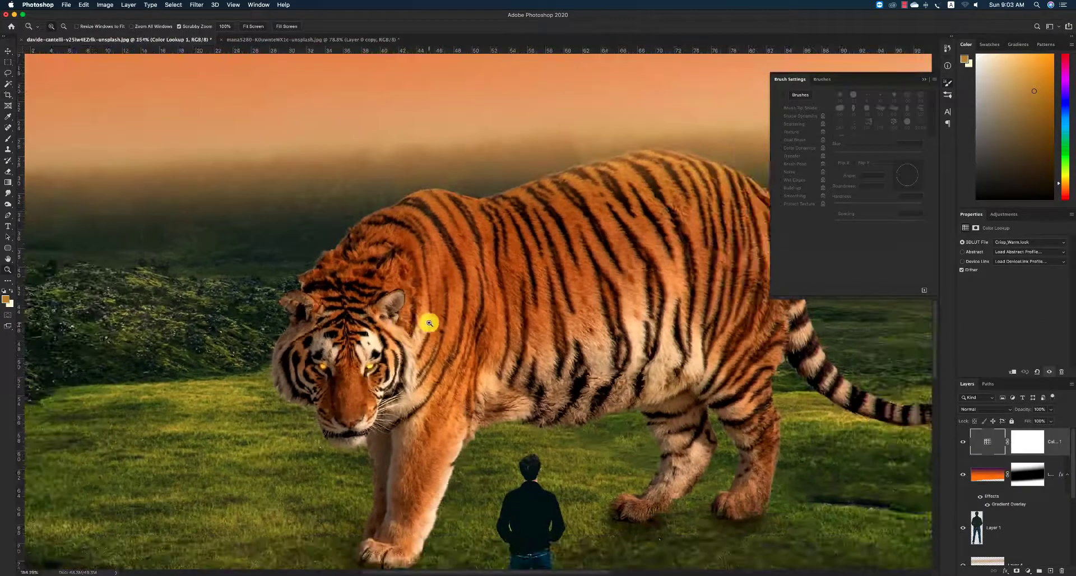
pyautogui.press('v')
pyautogui.scroll(-5, 999, 507)
pyautogui.click(963, 526)
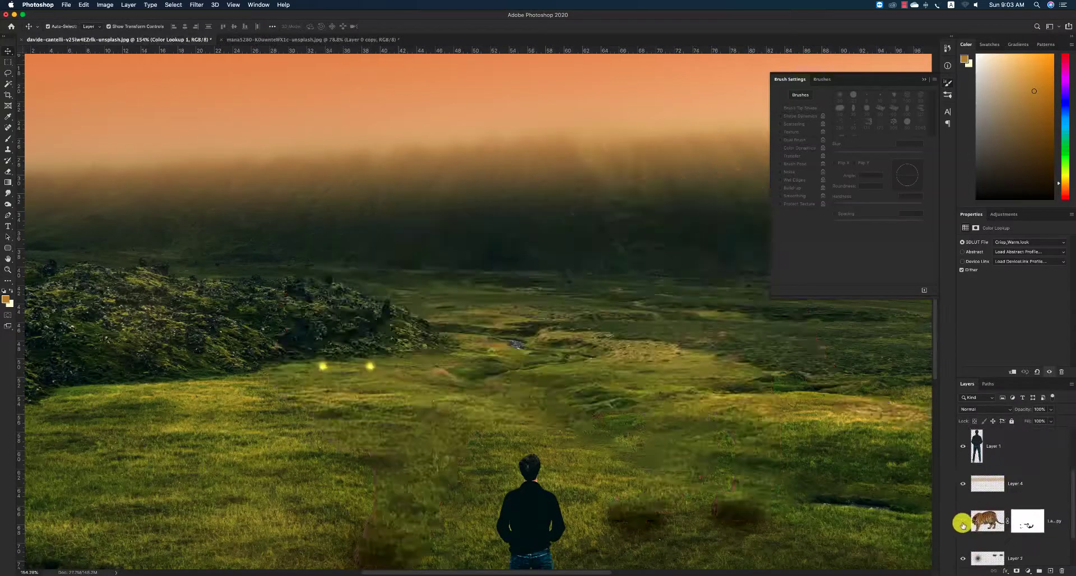
pyautogui.click(963, 524)
# Try loading the tiger layer's outline as a selection, inspect its edges, and deselect it
pyautogui.keyDown('alt'); pyautogui.click(995, 523); pyautogui.keyUp('alt')
pyautogui.keyDown('super'); pyautogui.click(991, 524); pyautogui.keyUp('super')
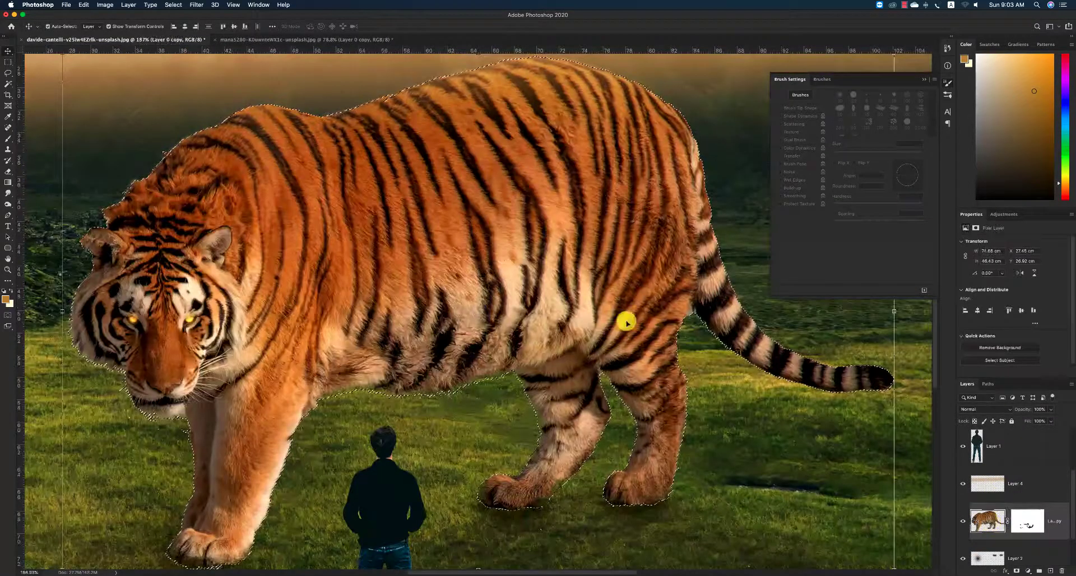
pyautogui.hscroll(-2, 362, 144)
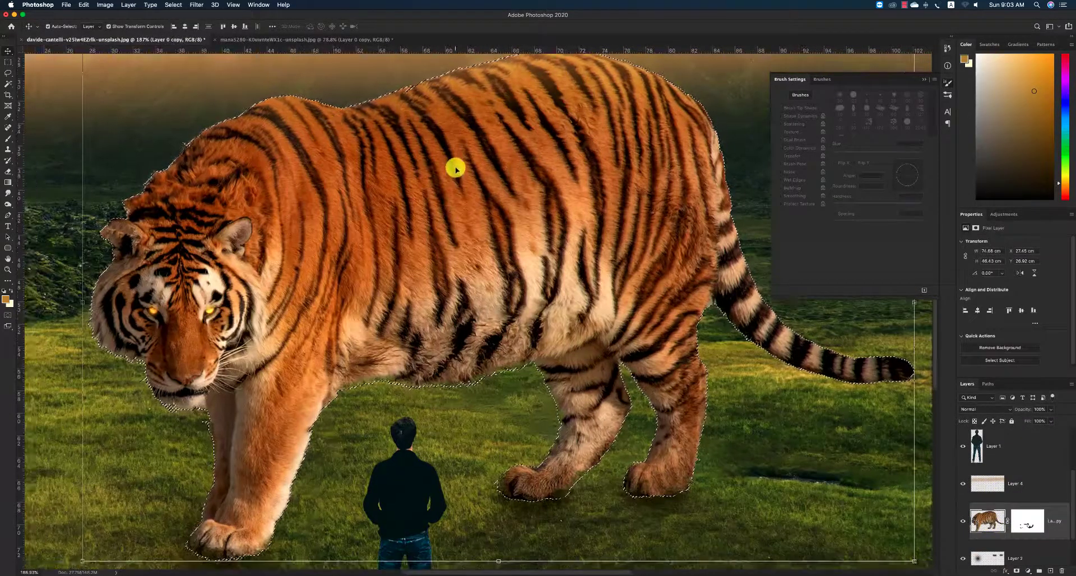
pyautogui.hscroll(2, 370, 133)
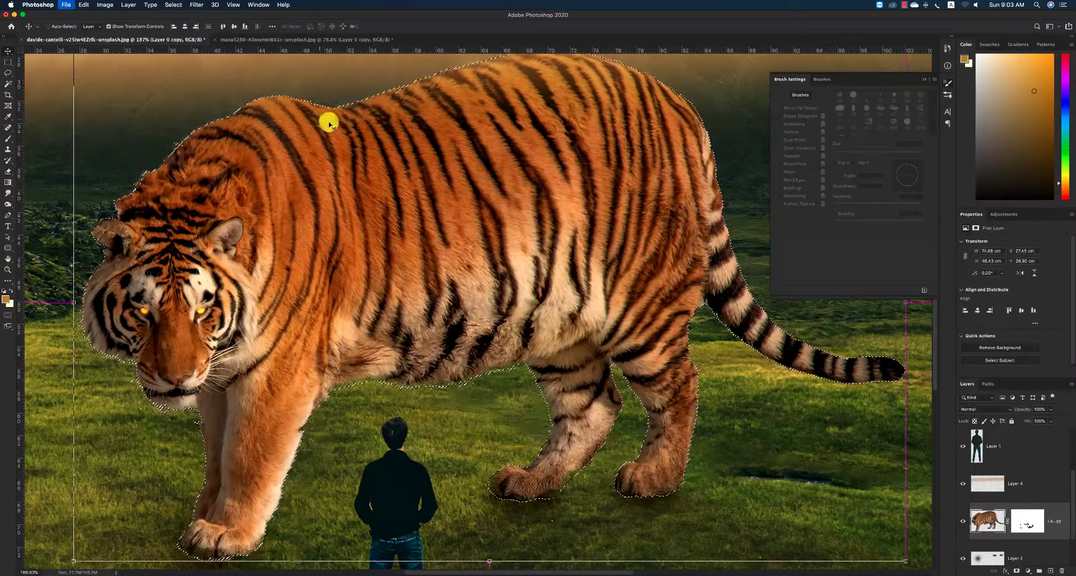
pyautogui.press('super+s')
pyautogui.press('Escape')
pyautogui.press('super+d')
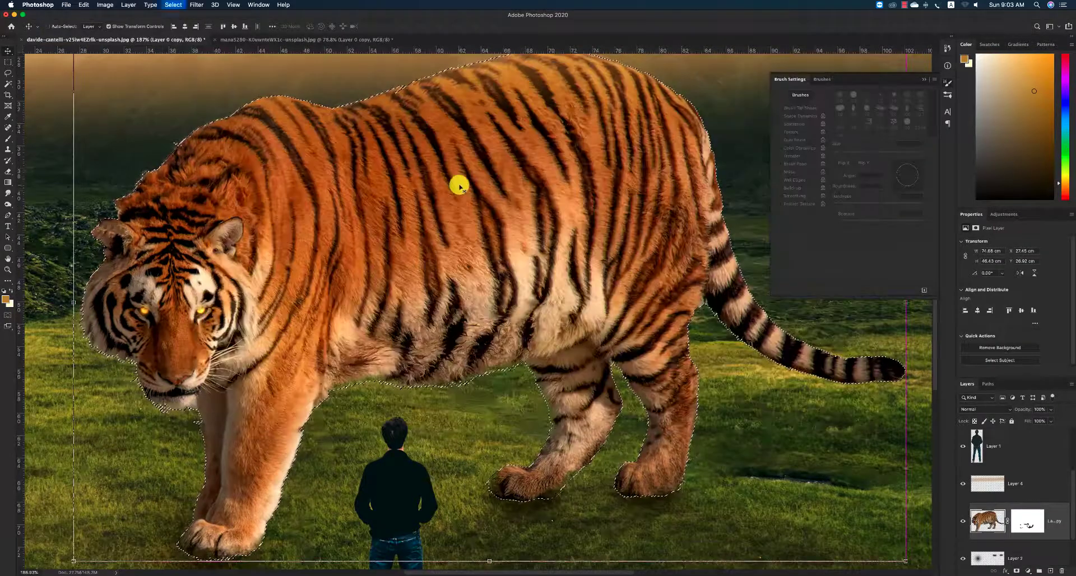
# Choose the large leafy tree-shaped brush tip for the Brush tool
pyautogui.press('z')
pyautogui.press('super+1')
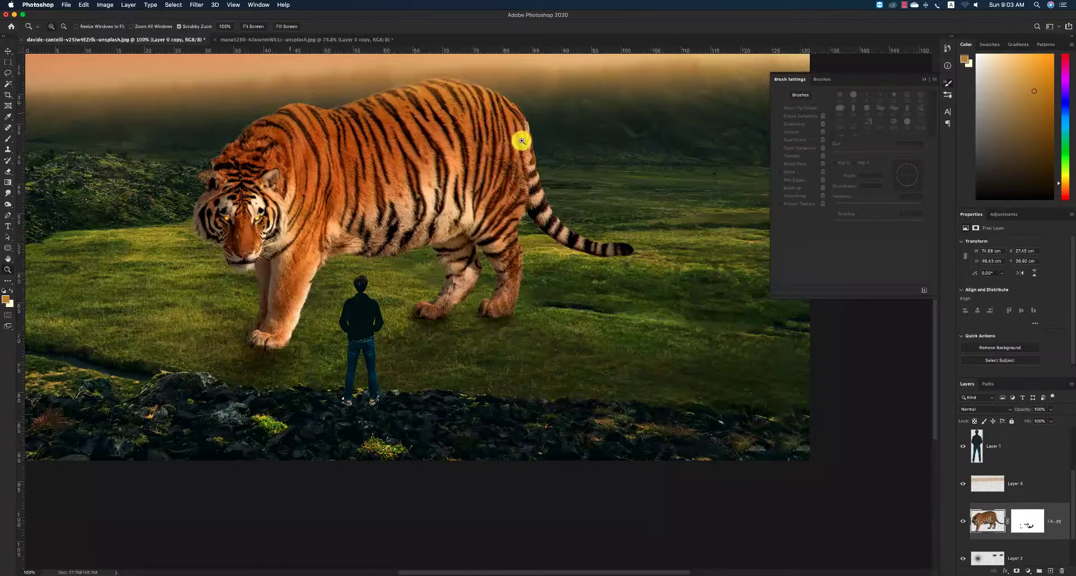
pyautogui.press('b')
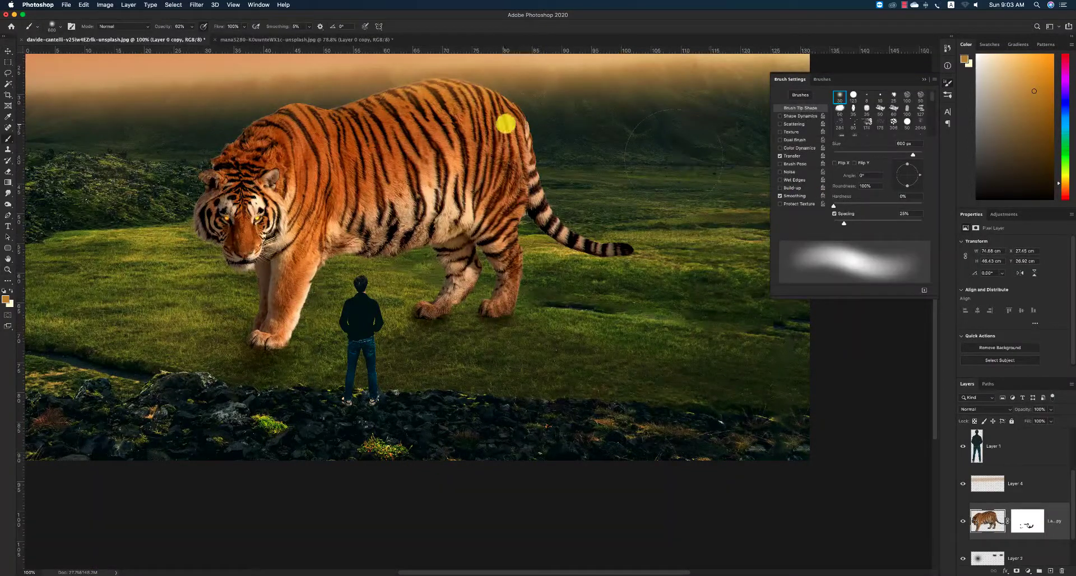
pyautogui.scroll(-5, 880, 126)
pyautogui.click(880, 114)
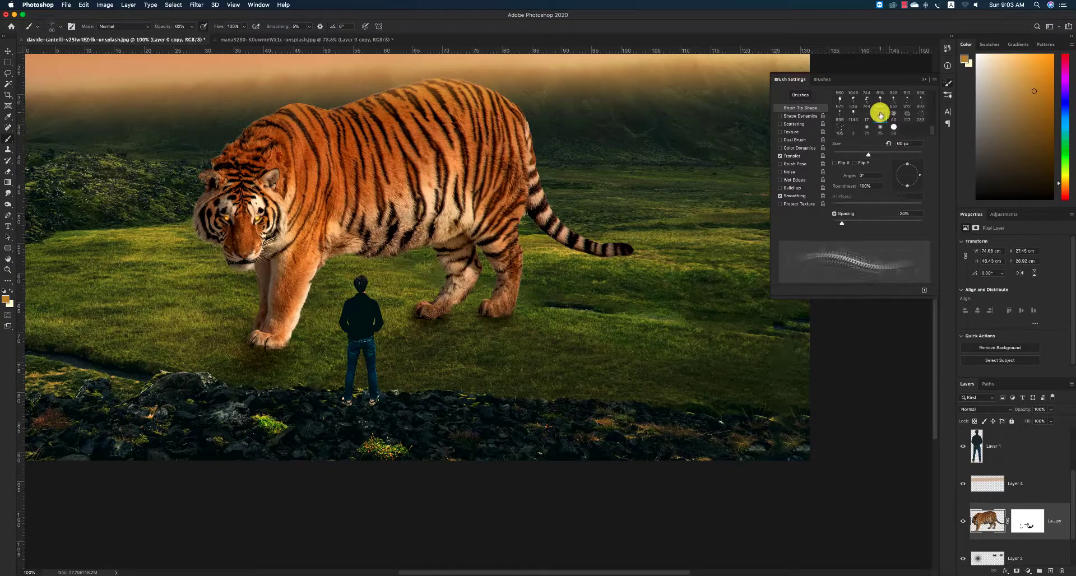
pyautogui.scroll(3, 913, 116)
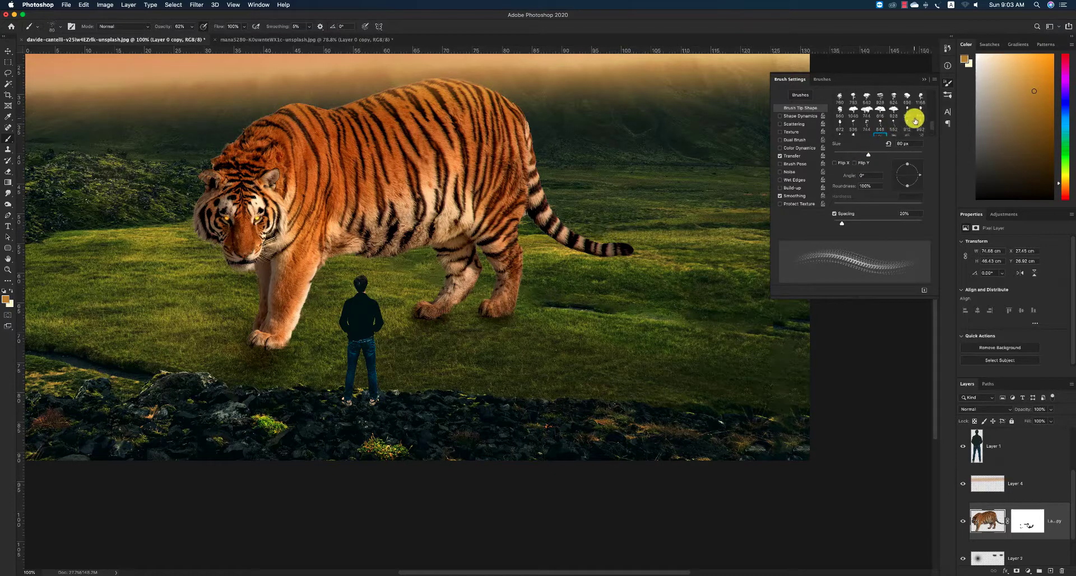
pyautogui.click(881, 108)
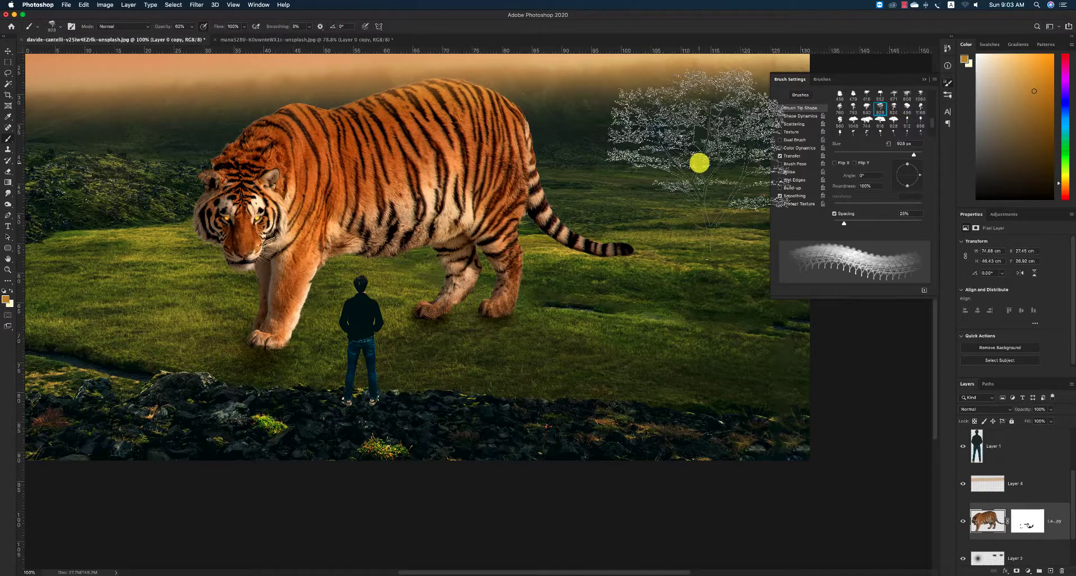
# Rotate the leafy brush tip to -176° and reduce its size to 150 px
pyautogui.scroll(4, 392, 177)
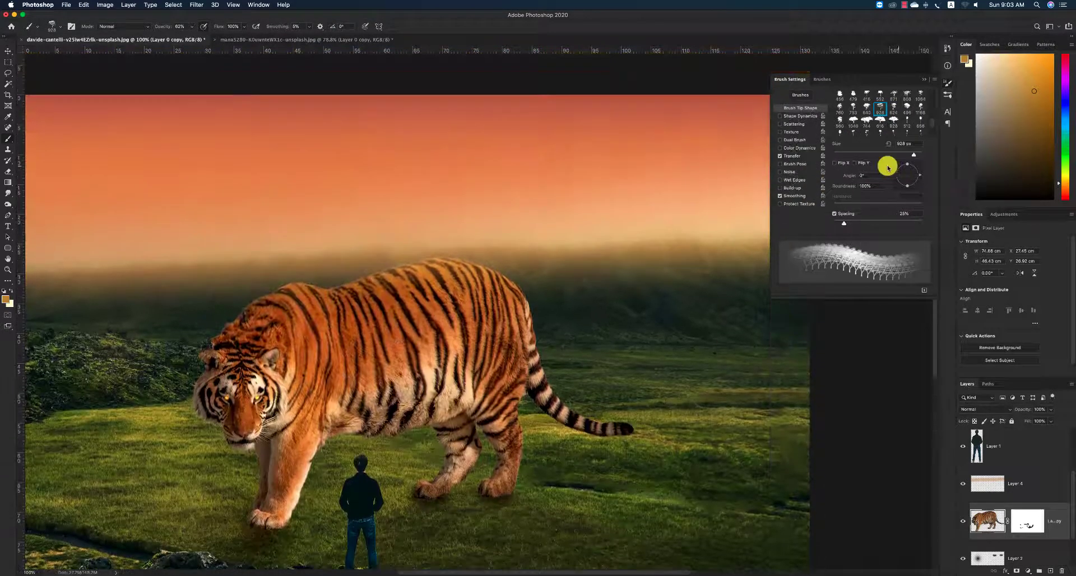
pyautogui.moveTo(896, 168); pyautogui.dragTo(894, 174)
pyautogui.moveTo(336, 196)
pyautogui.mouseDown()
pyautogui.moveTo(385, 202)
pyautogui.moveTo(415, 226)
pyautogui.mouseUp()
pyautogui.press('[')
pyautogui.press('[')
pyautogui.press('[')
pyautogui.press('[')
pyautogui.press('[')
pyautogui.press('[')
pyautogui.press('[')
pyautogui.press('[')
pyautogui.press('[')
pyautogui.press('[')
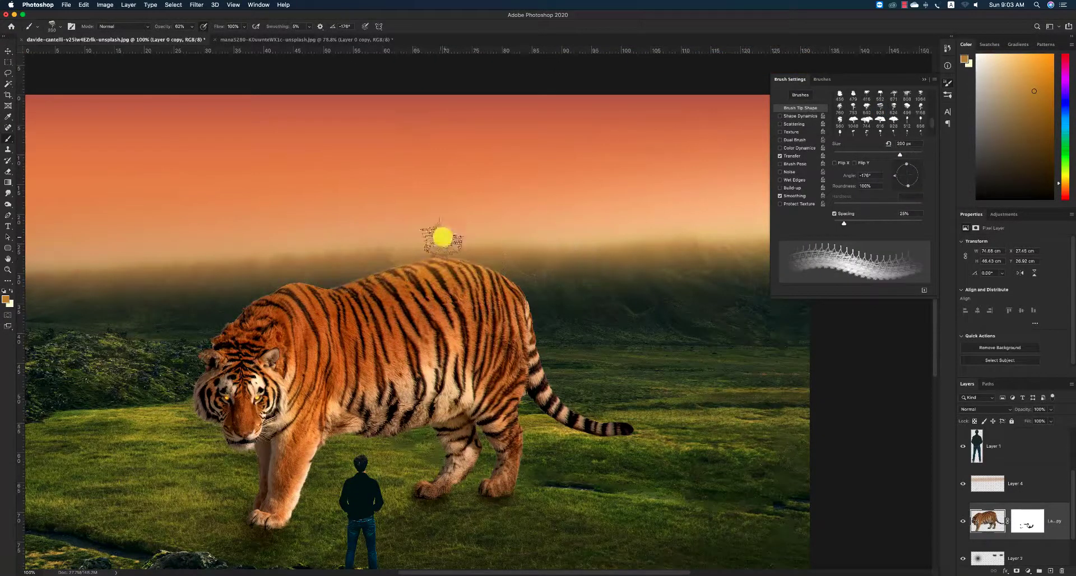
pyautogui.hscroll(1, 440, 242)
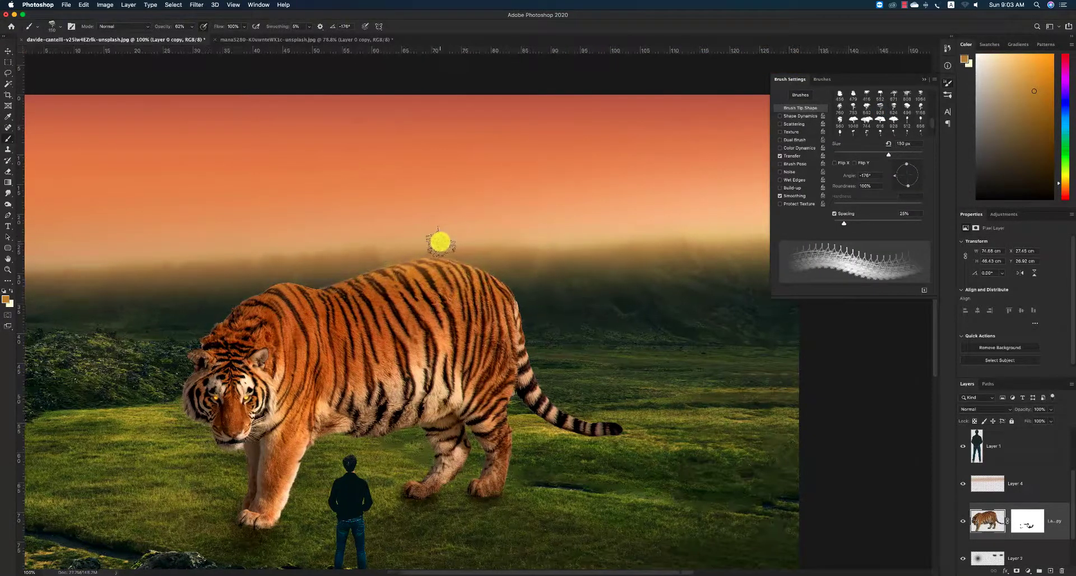
# Target the tiger layer's mask and set the brush to black at 100% opacity
pyautogui.click(1027, 519)
pyautogui.press('d')
pyautogui.press('x')
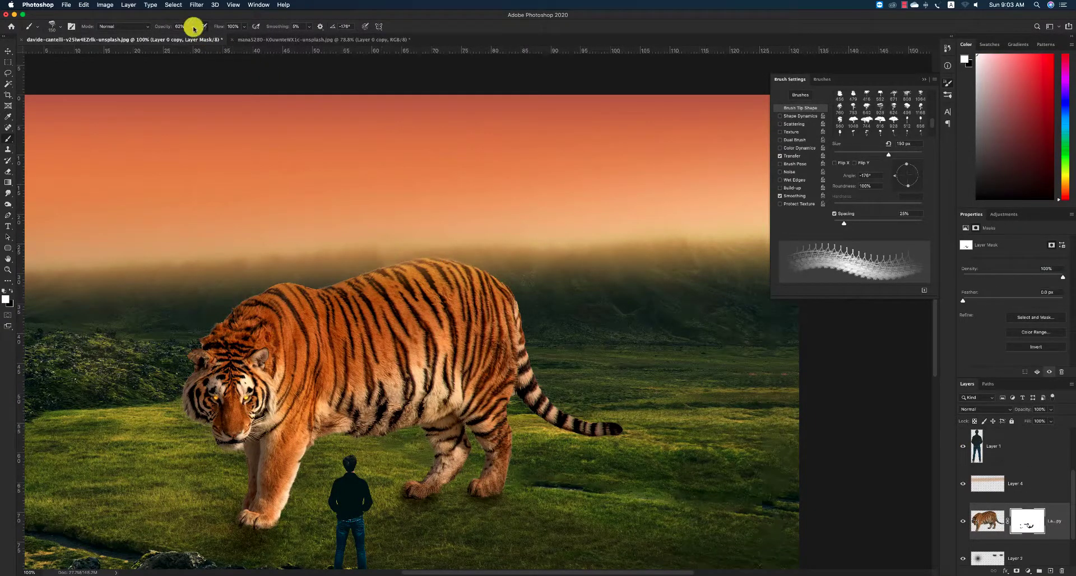
pyautogui.moveTo(199, 35); pyautogui.dragTo(208, 36)
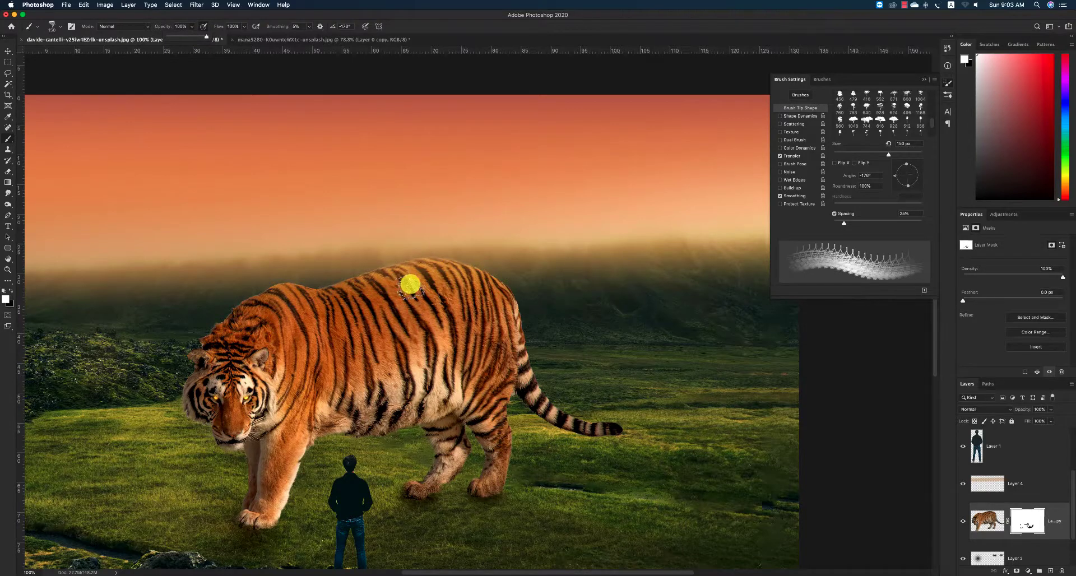
pyautogui.press('x')
# Roughen the fur edge along the tiger's back and neck on the mask, using brush angles -176° and -153°
pyautogui.press('z')
pyautogui.moveTo(260, 273)
pyautogui.mouseDown()
pyautogui.moveTo(255, 286)
pyautogui.moveTo(301, 286)
pyautogui.mouseUp()
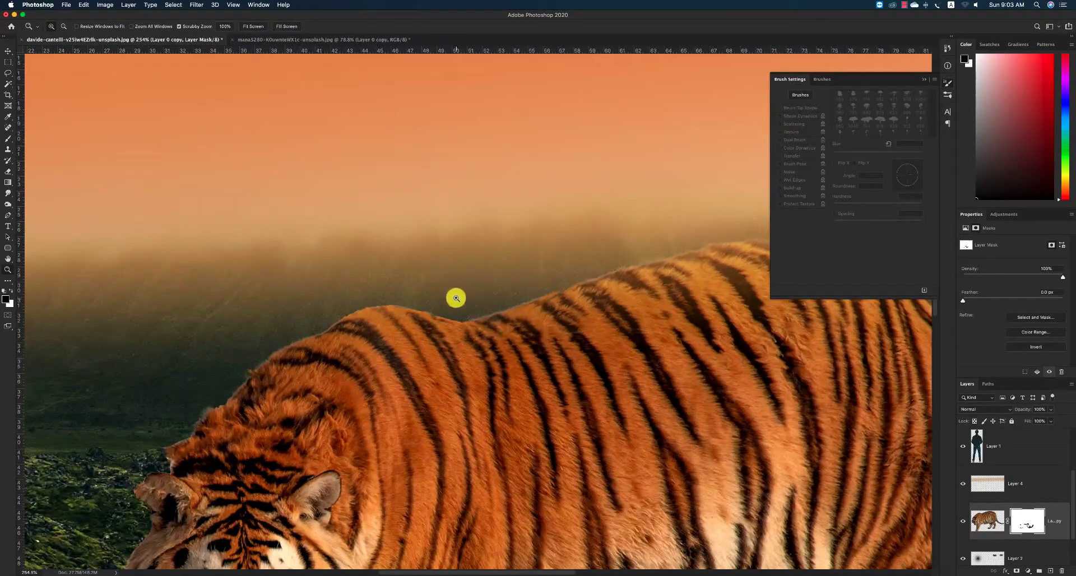
pyautogui.press('b')
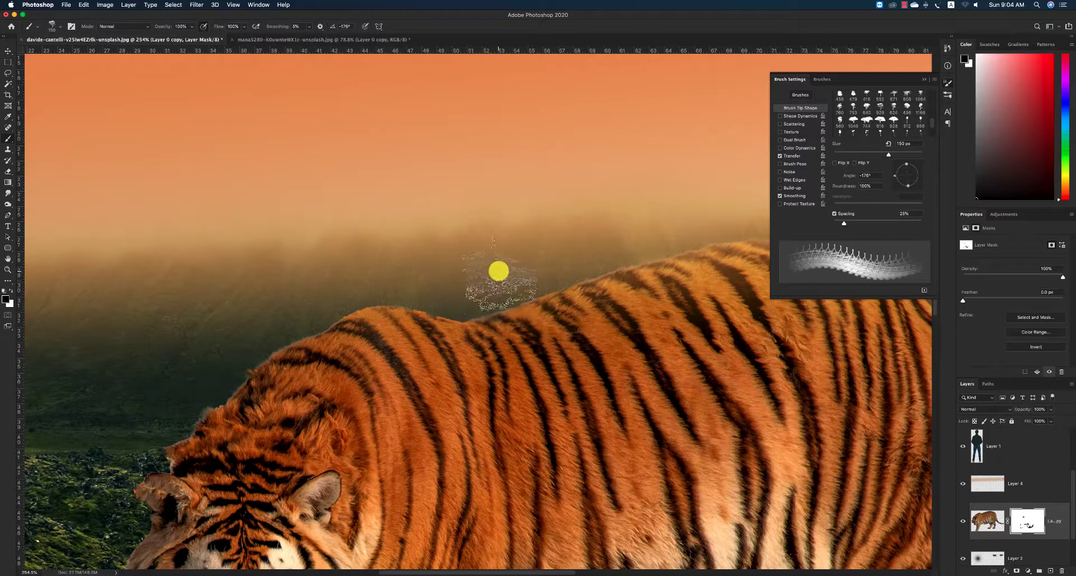
pyautogui.moveTo(506, 272)
pyautogui.mouseDown()
pyautogui.moveTo(617, 230)
pyautogui.moveTo(685, 214)
pyautogui.moveTo(583, 248)
pyautogui.moveTo(693, 217)
pyautogui.moveTo(446, 242)
pyautogui.moveTo(239, 332)
pyautogui.mouseUp()
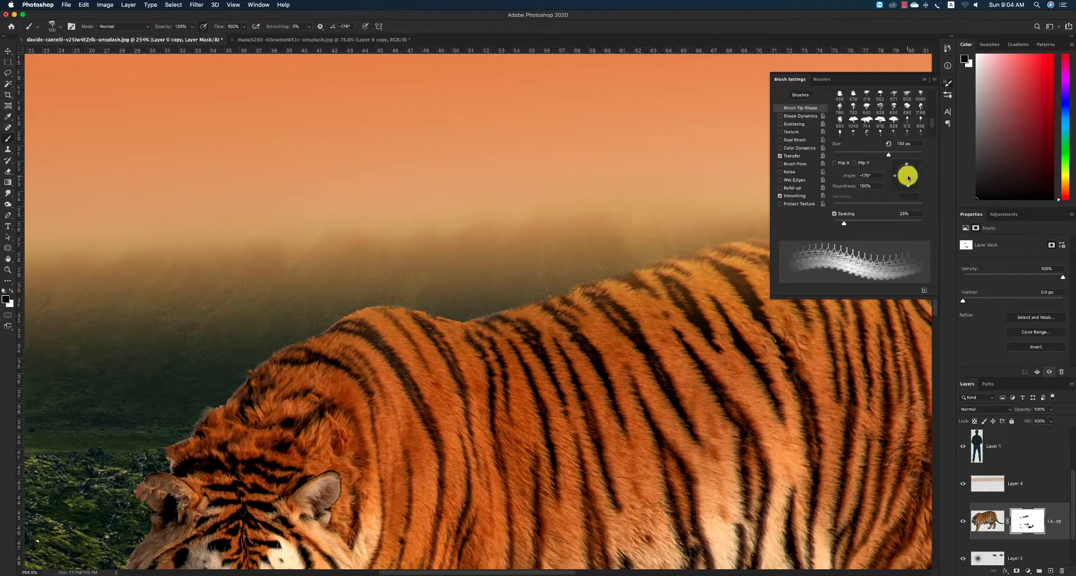
pyautogui.moveTo(894, 179); pyautogui.dragTo(809, 199)
pyautogui.moveTo(269, 316)
pyautogui.mouseDown()
pyautogui.moveTo(226, 345)
pyautogui.moveTo(213, 376)
pyautogui.moveTo(174, 358)
pyautogui.moveTo(178, 396)
pyautogui.moveTo(309, 331)
pyautogui.mouseUp()
pyautogui.press('z')
pyautogui.keyDown('alt'); pyautogui.click(394, 300); pyautogui.keyUp('alt')
pyautogui.keyDown('alt'); pyautogui.click(394, 300); pyautogui.keyUp('alt')
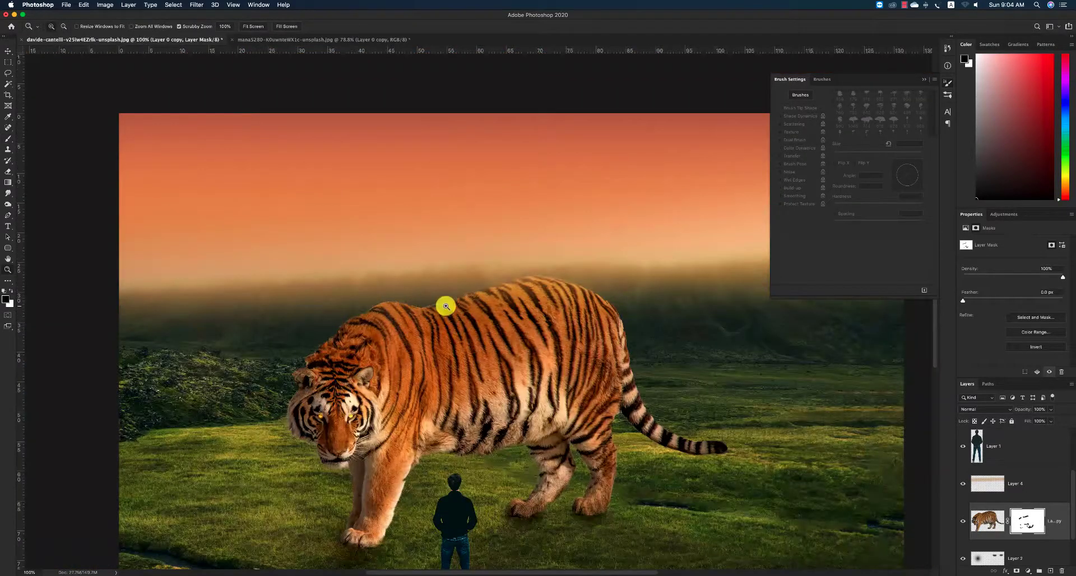
# Break up the masked fur edge along the tiger's rump, rotating the brush tip to 134°
pyautogui.scroll(-1, 445, 306)
pyautogui.moveTo(566, 273); pyautogui.dragTo(594, 289)
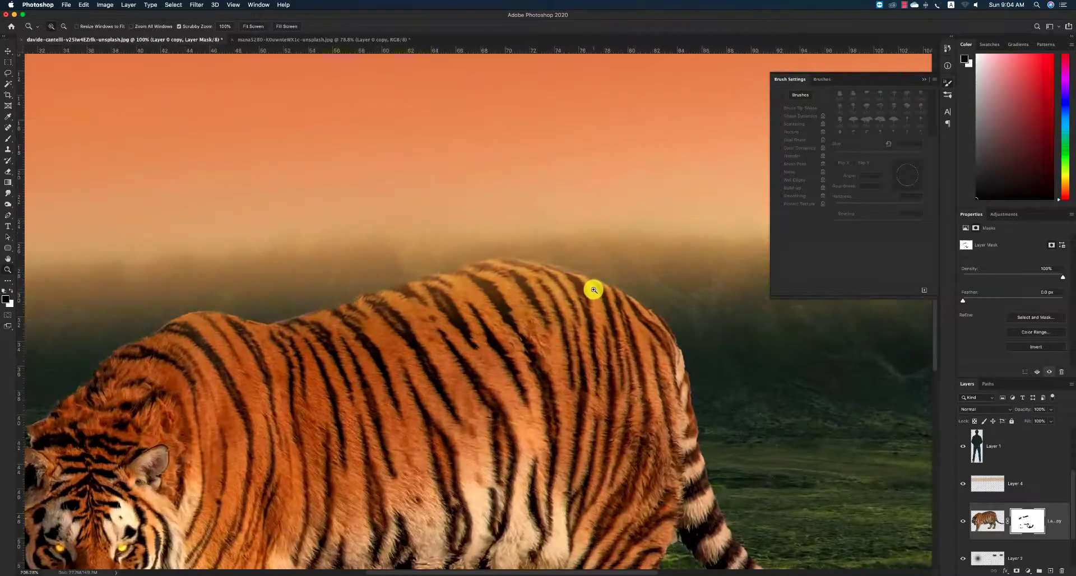
pyautogui.press('b')
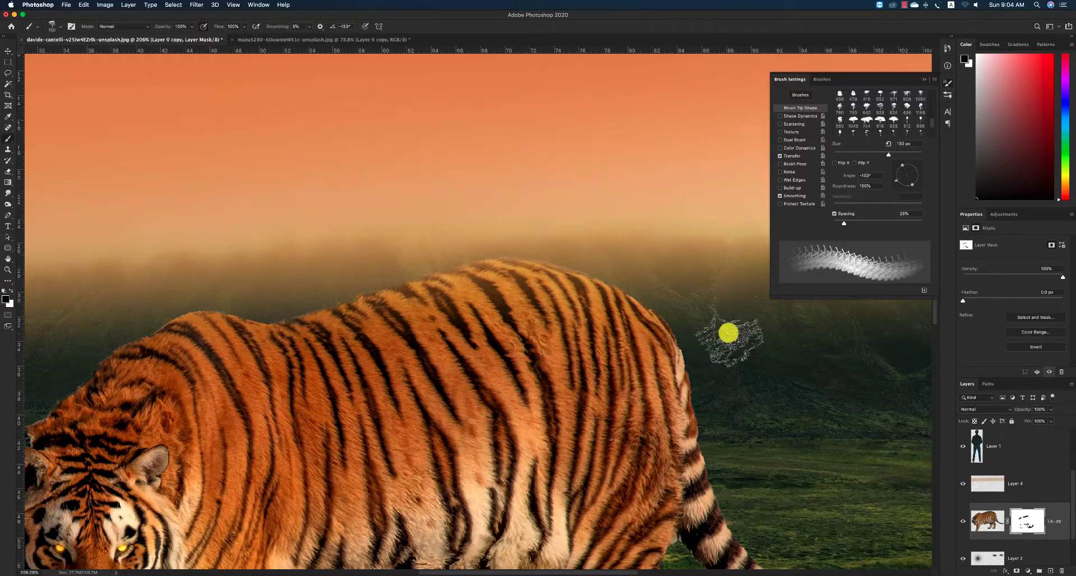
pyautogui.moveTo(909, 181)
pyautogui.mouseDown()
pyautogui.moveTo(893, 172)
pyautogui.moveTo(917, 169)
pyautogui.moveTo(908, 163)
pyautogui.mouseUp()
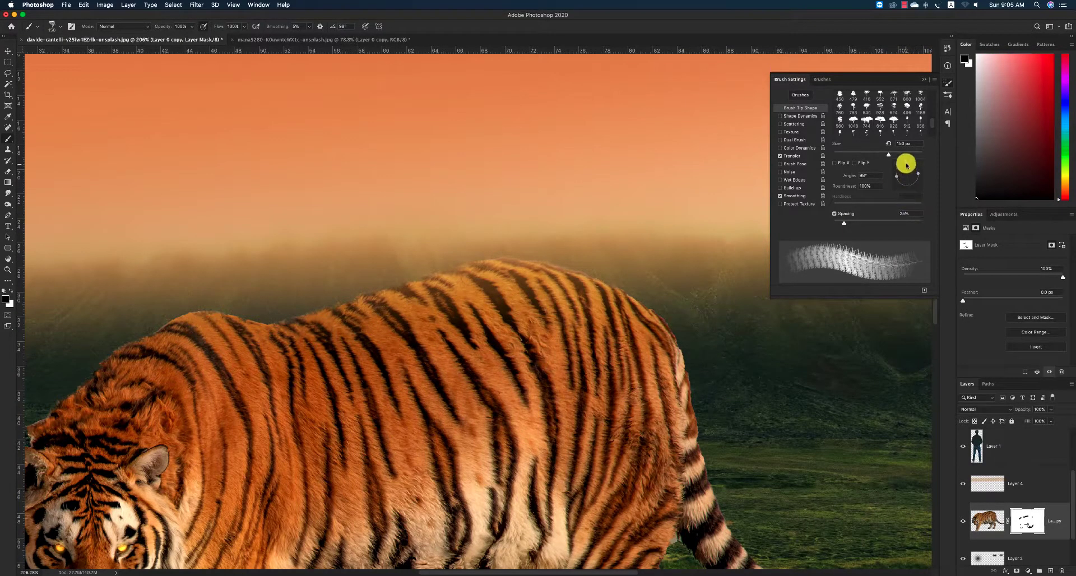
pyautogui.moveTo(907, 166); pyautogui.dragTo(896, 163)
pyautogui.click(653, 270)
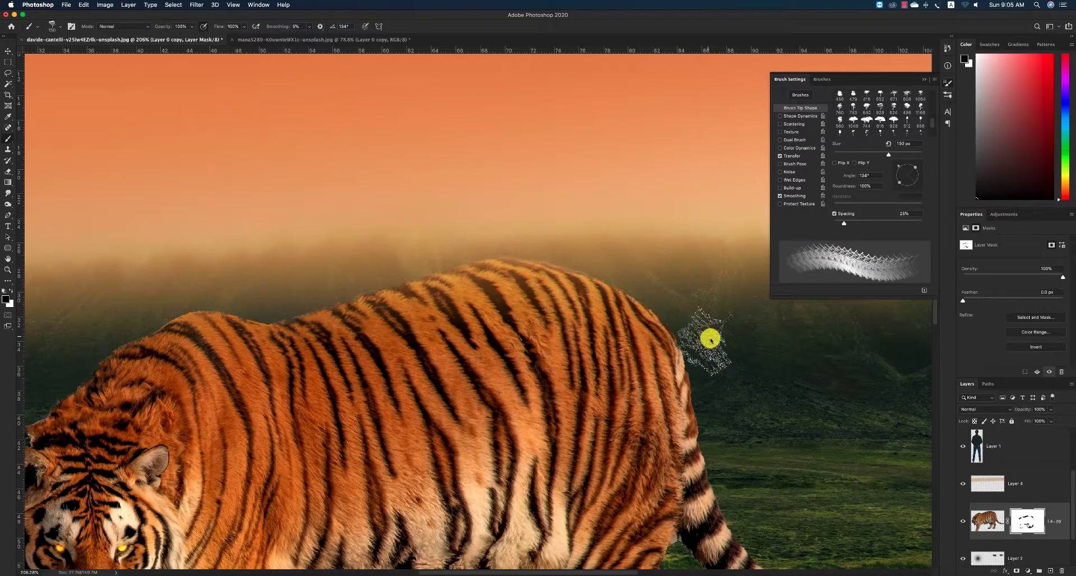
pyautogui.press('z')
pyautogui.keyDown('alt'); pyautogui.click(623, 282); pyautogui.keyUp('alt')
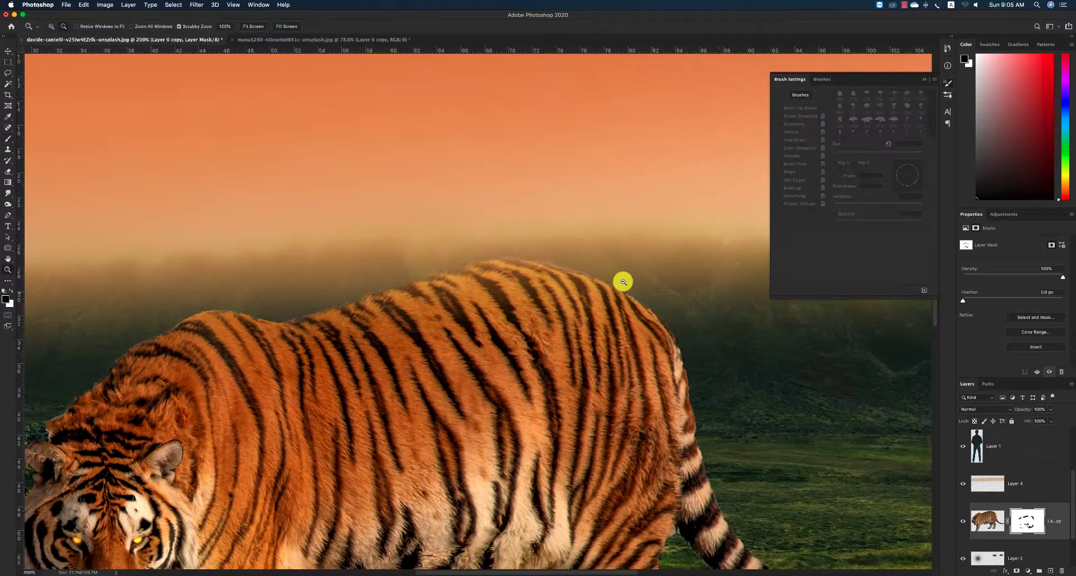
pyautogui.keyDown('alt'); pyautogui.click(718, 343); pyautogui.keyUp('alt')
pyautogui.keyDown('alt'); pyautogui.click(722, 344); pyautogui.keyUp('alt')
pyautogui.moveTo(493, 324); pyautogui.dragTo(503, 332)
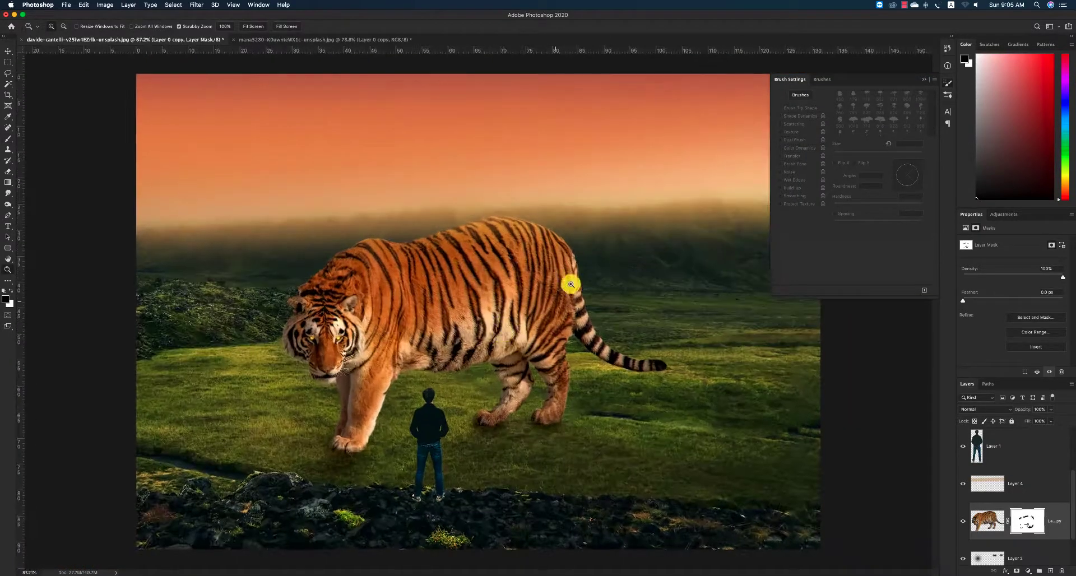
# Stretch the sunset gradient layer by extending its lower edge slightly downward
pyautogui.press('v')
pyautogui.click(573, 186)
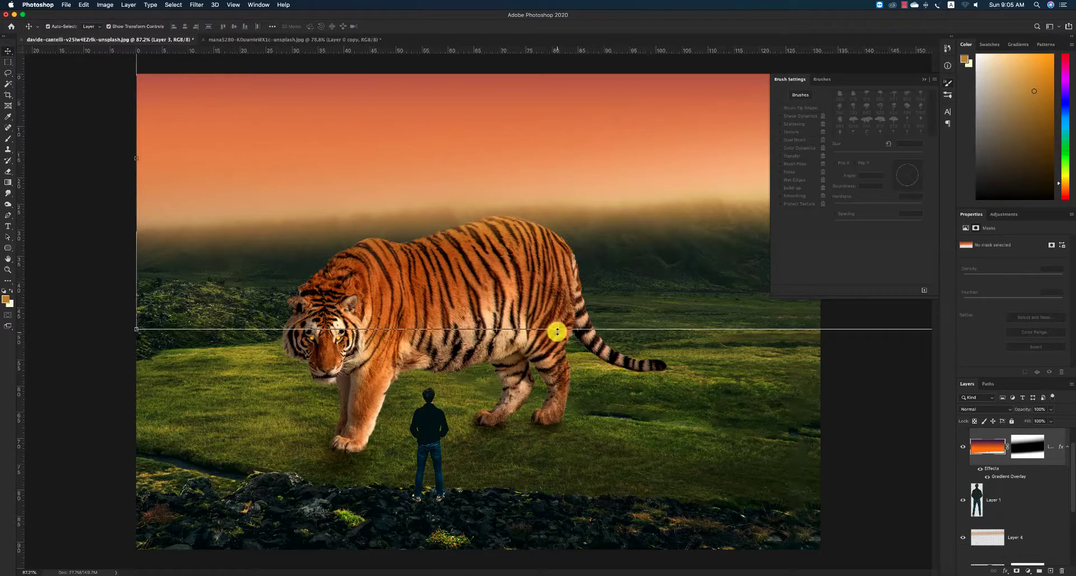
pyautogui.moveTo(557, 332); pyautogui.dragTo(560, 345)
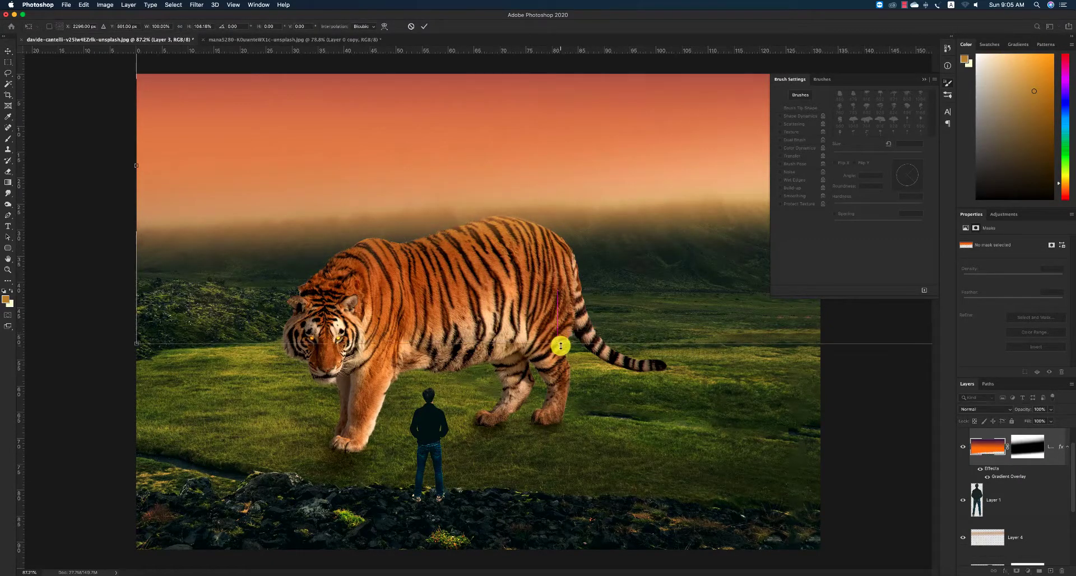
pyautogui.press('Return')
# Compare the image with the Color Lookup adjustment layer hidden and shown
pyautogui.click(1022, 443)
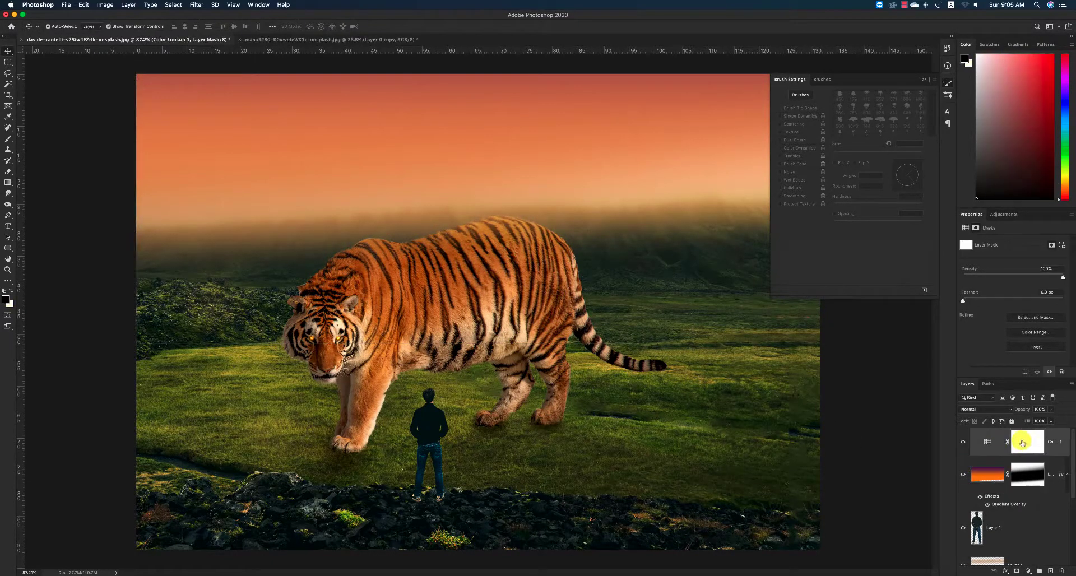
pyautogui.click(990, 444)
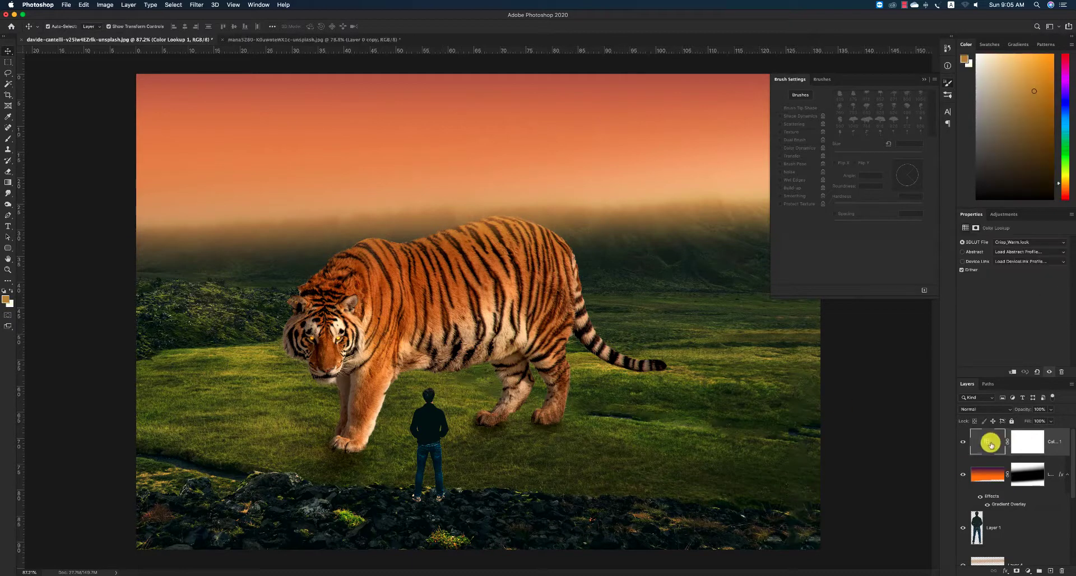
pyautogui.click(963, 442)
pyautogui.click(963, 442)
# Shorten the sunset gradient layer together with its mask by raising its lower edge across the tiger's body
pyautogui.click(1028, 475)
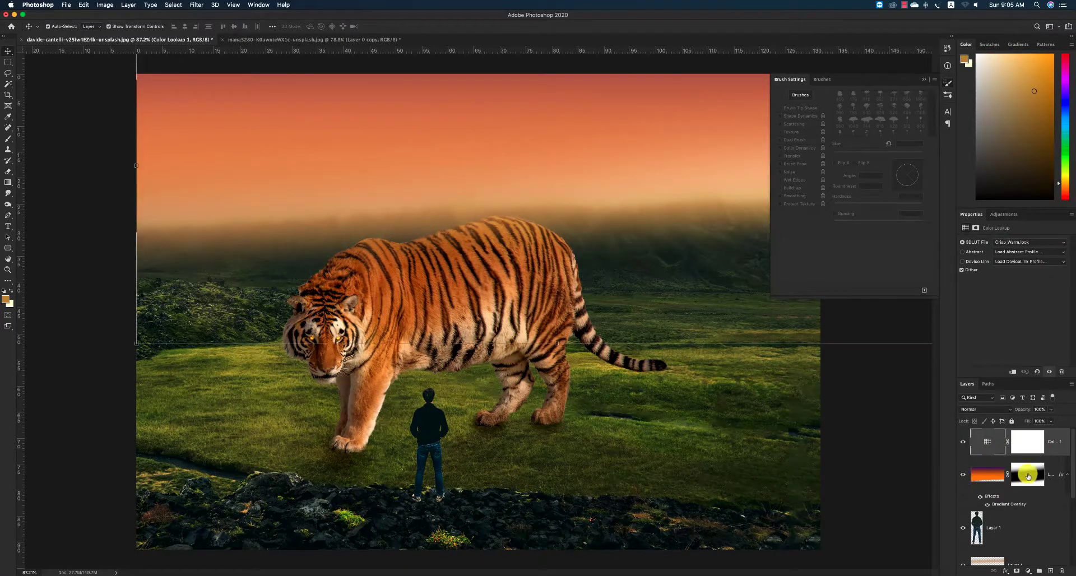
pyautogui.moveTo(570, 348); pyautogui.dragTo(558, 318)
pyautogui.press('Return')
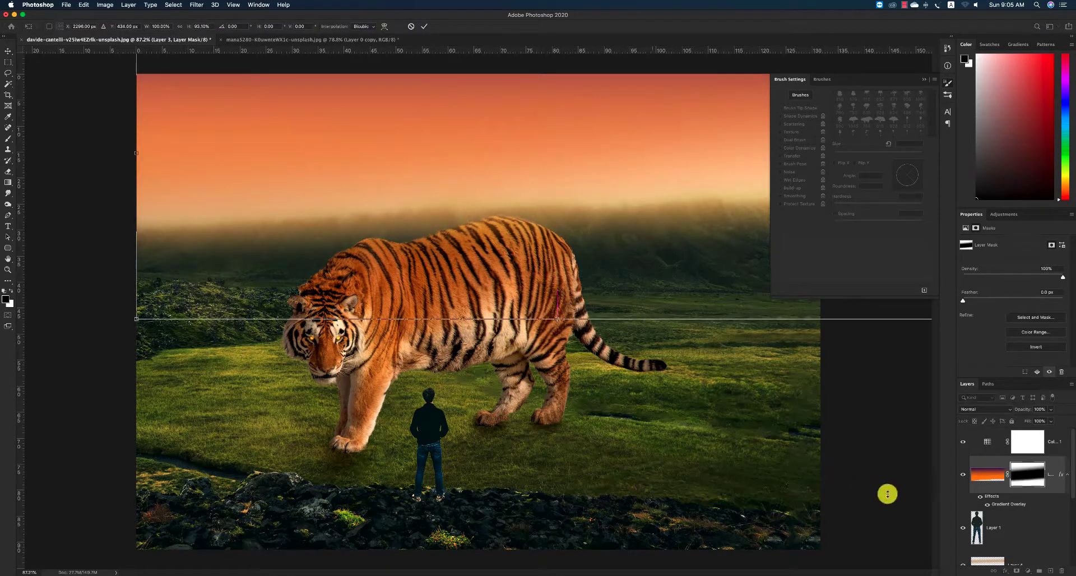
# Try stretching the whole Layer 4 mist downward, and undo the transformation
pyautogui.scroll(-2, 978, 523)
pyautogui.click(974, 541)
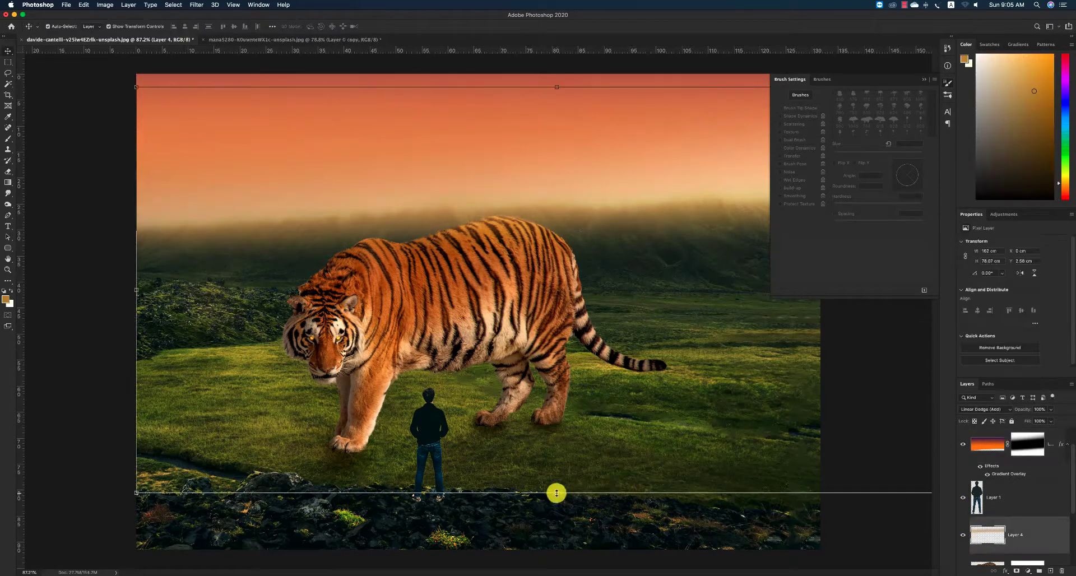
pyautogui.moveTo(556, 494); pyautogui.dragTo(557, 518)
pyautogui.press('super+z')
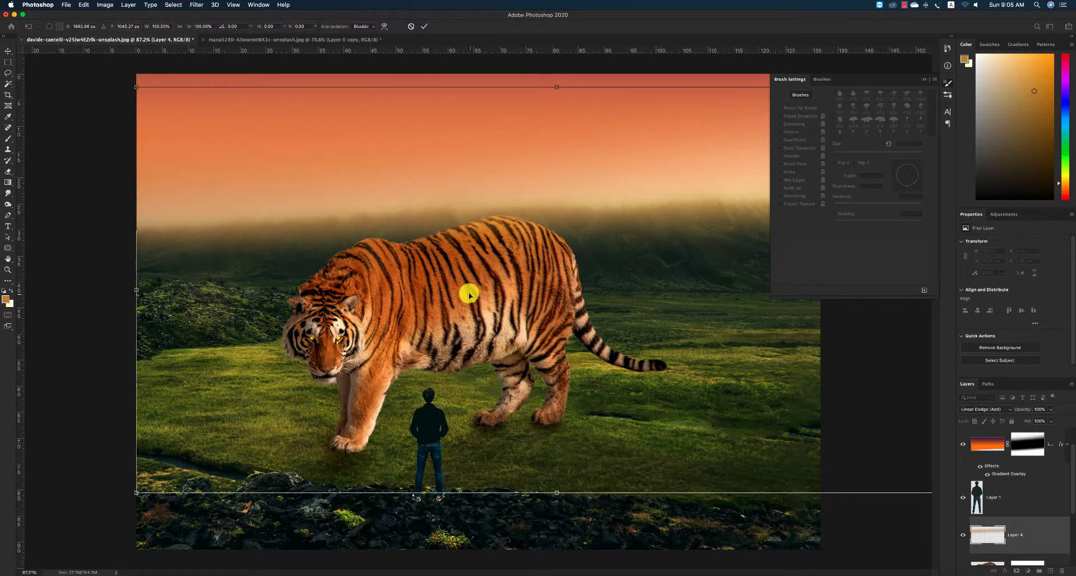
pyautogui.press('Escape')
# Lasso the horizon mist band on Layer 4, stretch it downward to about 108% height, and deselect it
pyautogui.press('super+minus')
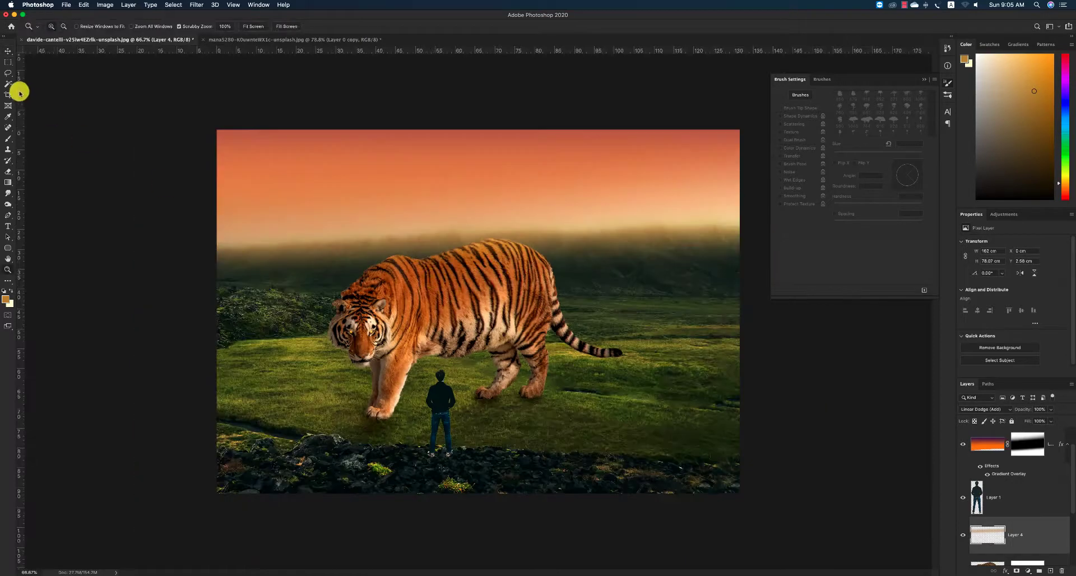
pyautogui.press('l')
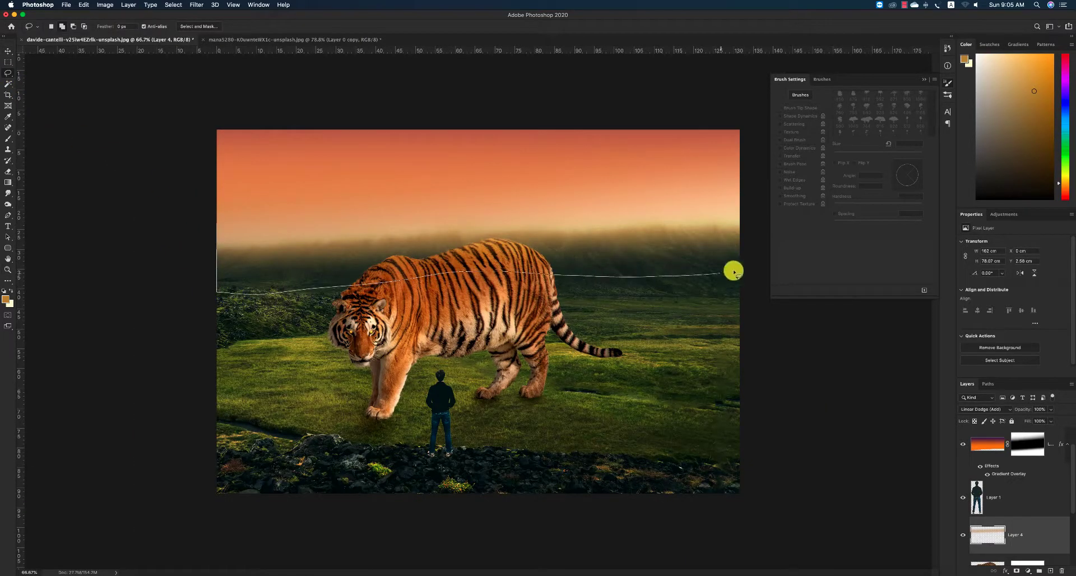
pyautogui.moveTo(422, 165); pyautogui.dragTo(192, 164)
pyautogui.press('v')
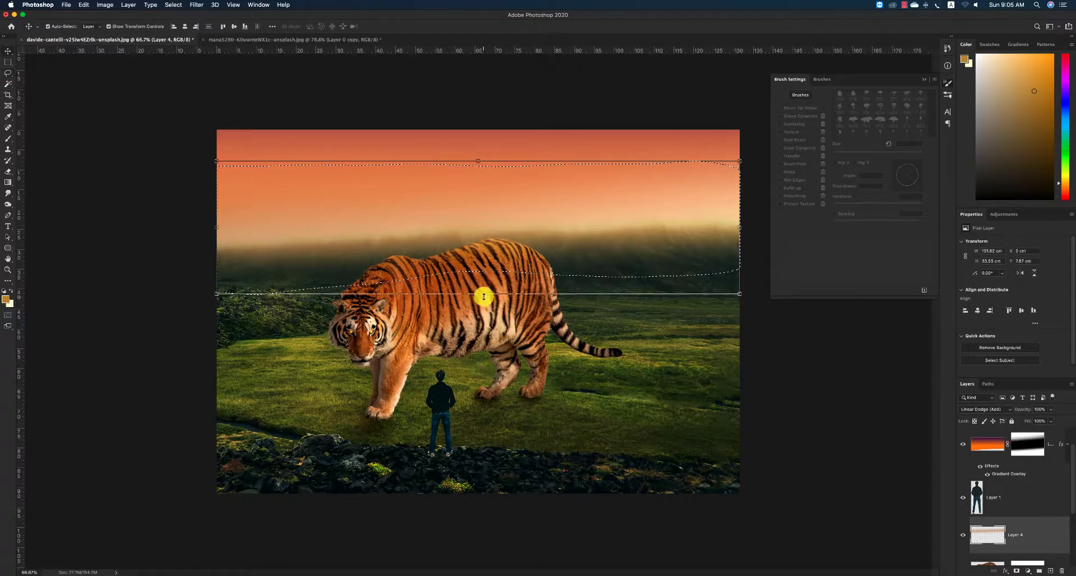
pyautogui.moveTo(477, 297); pyautogui.dragTo(482, 307)
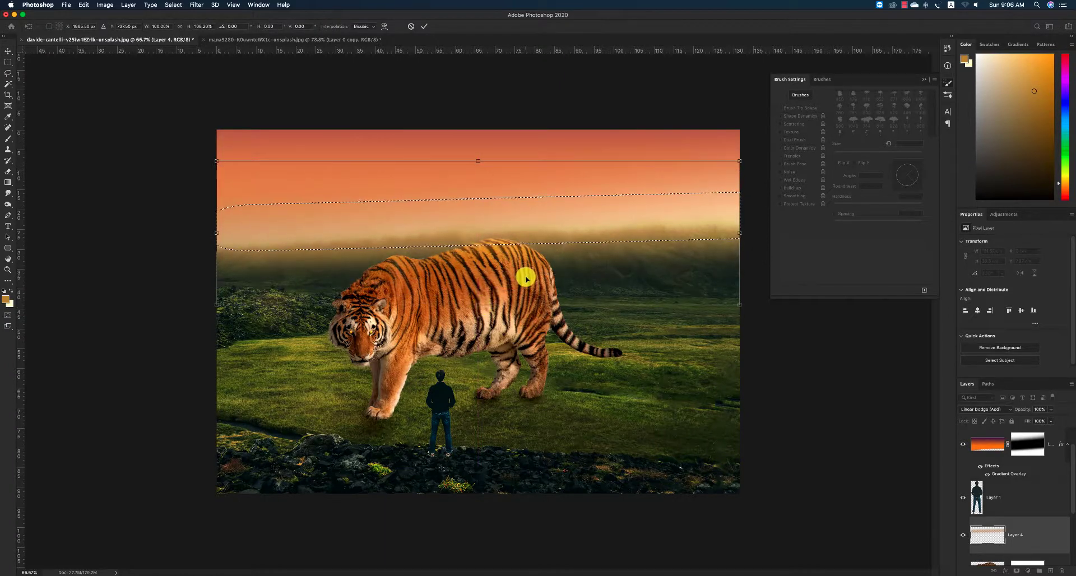
pyautogui.press('Return')
pyautogui.press('super+d')
# Try a stronger squash of the sunset gradient layer, undo it, and lower its upper edge moderately to bring purple into the sky
pyautogui.click(639, 153)
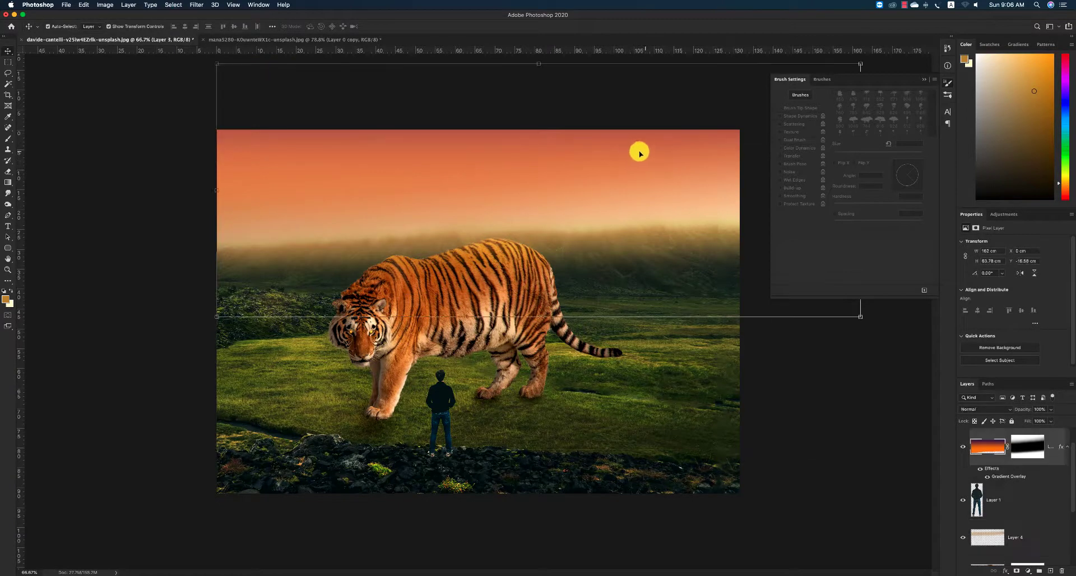
pyautogui.moveTo(538, 66); pyautogui.dragTo(587, 127)
pyautogui.moveTo(542, 327); pyautogui.dragTo(576, 330)
pyautogui.press('super+z')
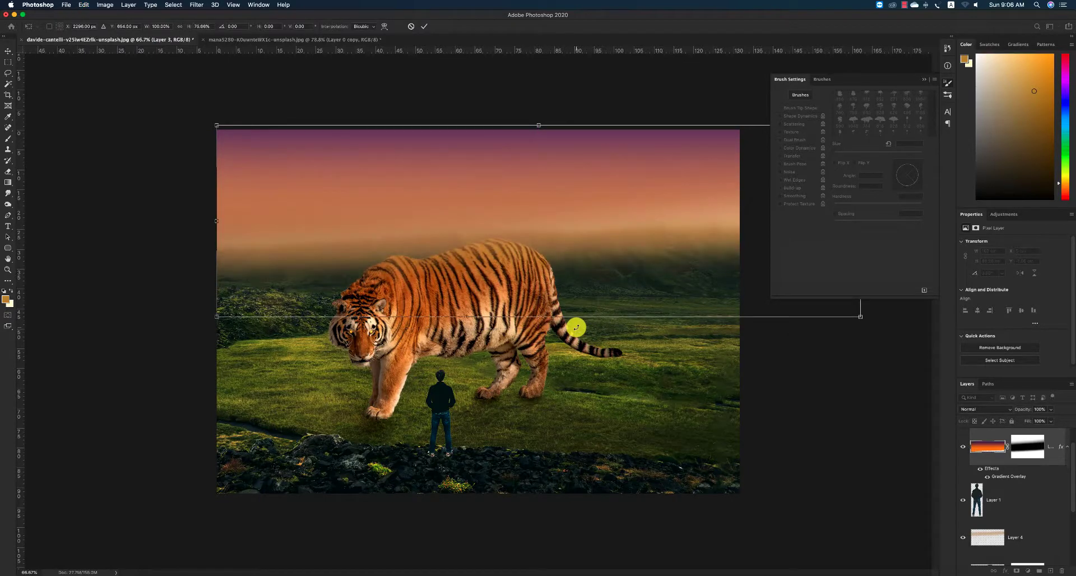
pyautogui.press('super+z')
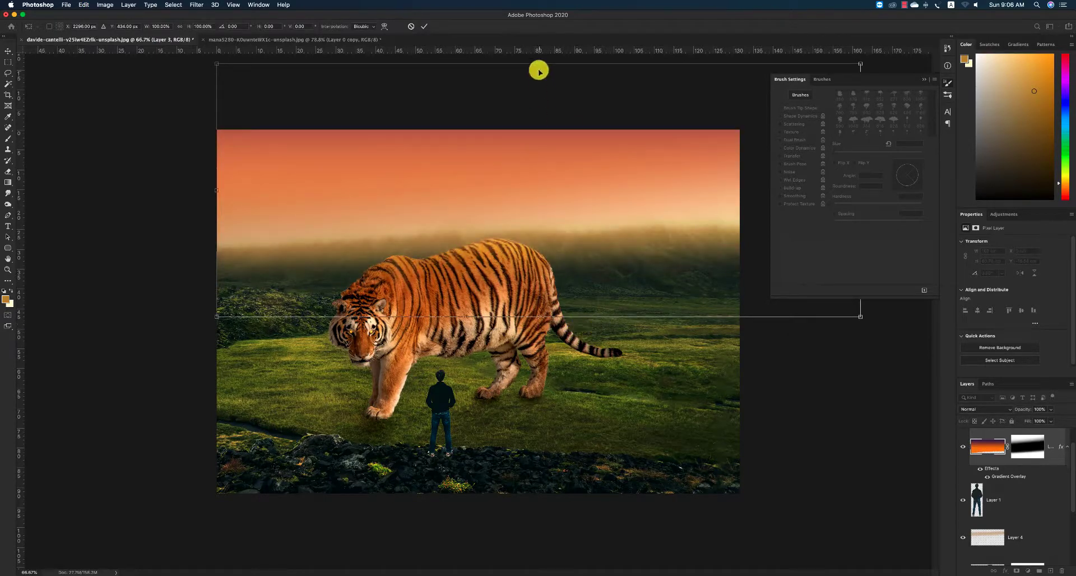
pyautogui.moveTo(538, 63); pyautogui.dragTo(536, 102)
pyautogui.press('Return')
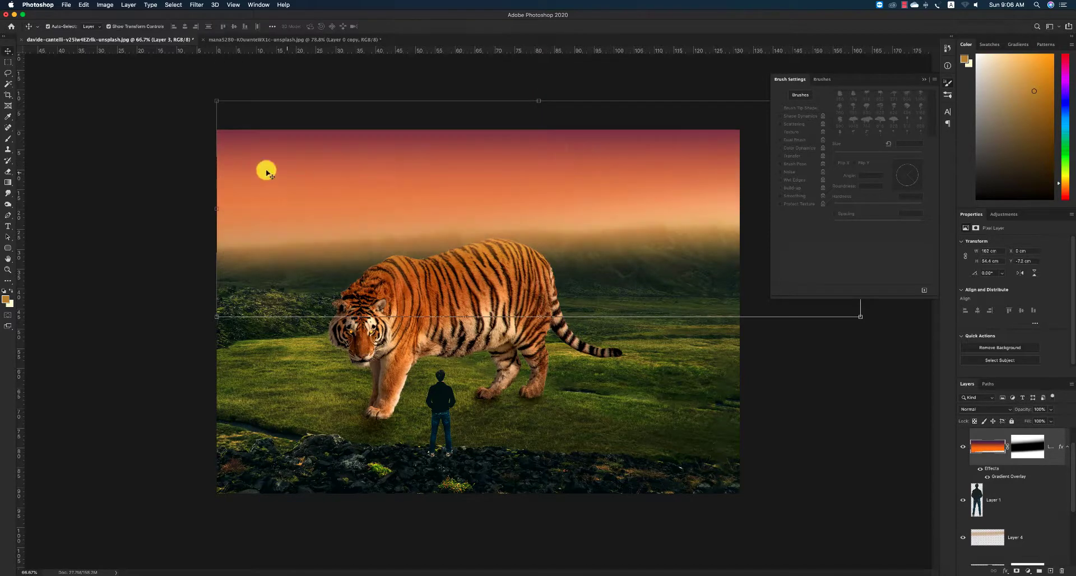
# Select the layer of the man standing in front of the tiger
pyautogui.click(7, 96)
pyautogui.scroll(5, 484, 368)
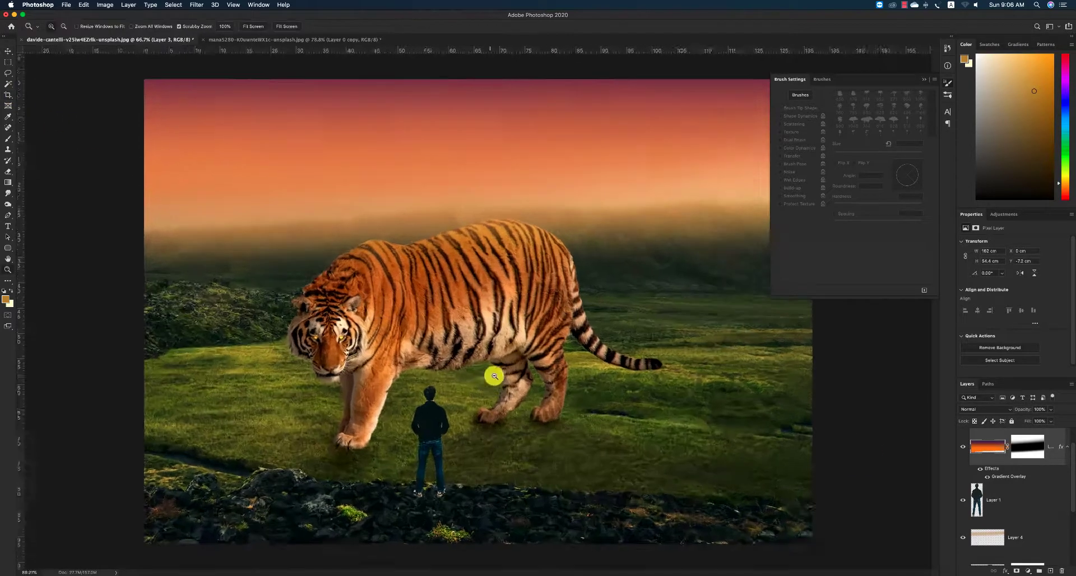
pyautogui.press('v')
pyautogui.click(429, 424)
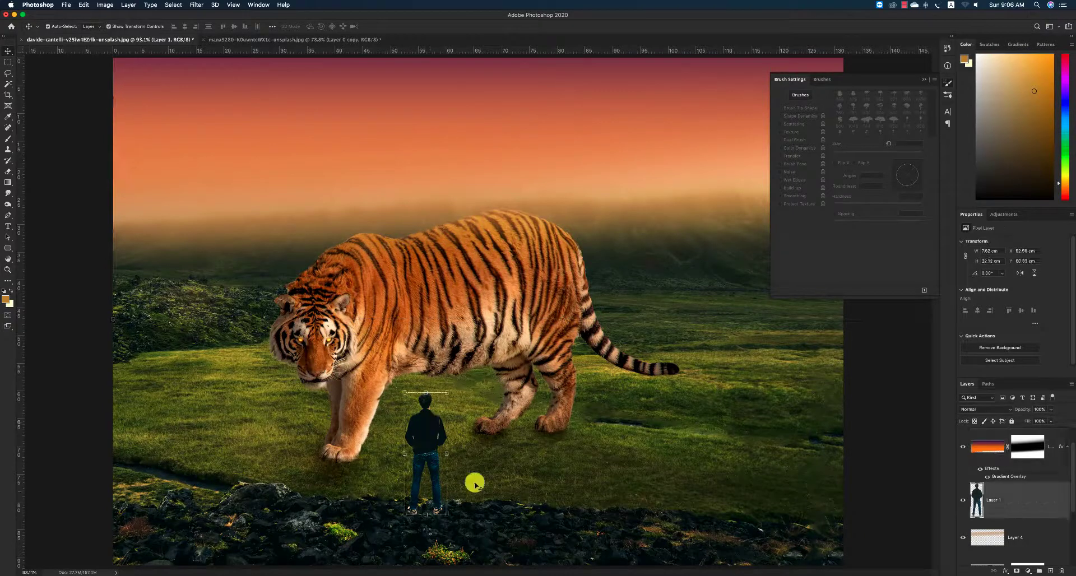